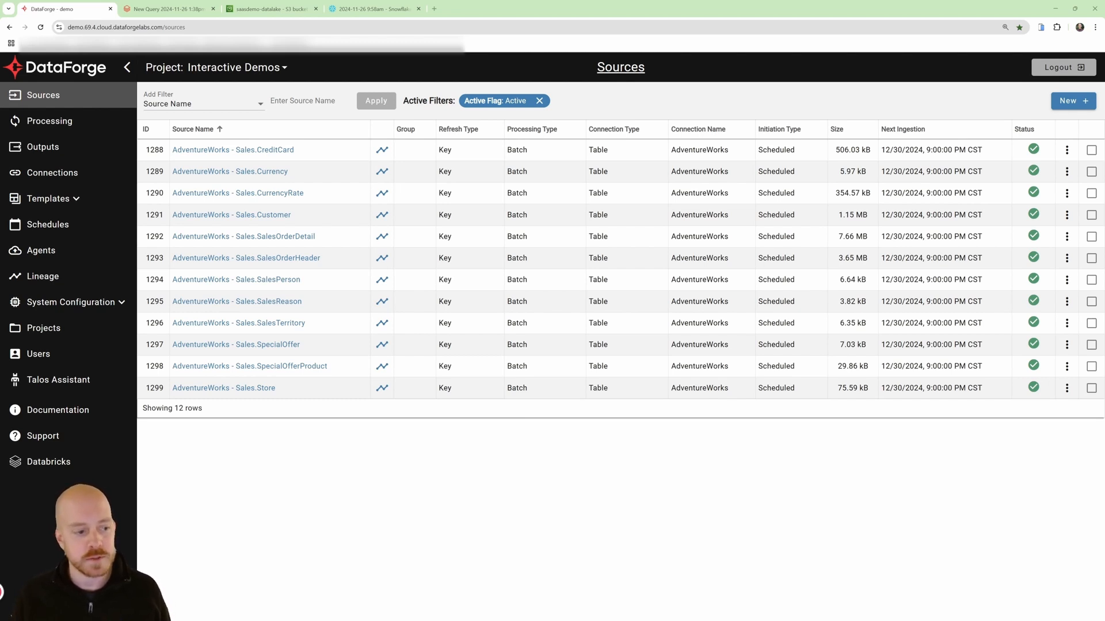
# Sort the connections by direction and open the S3 Output connection's settings
pyautogui.click(72, 174)
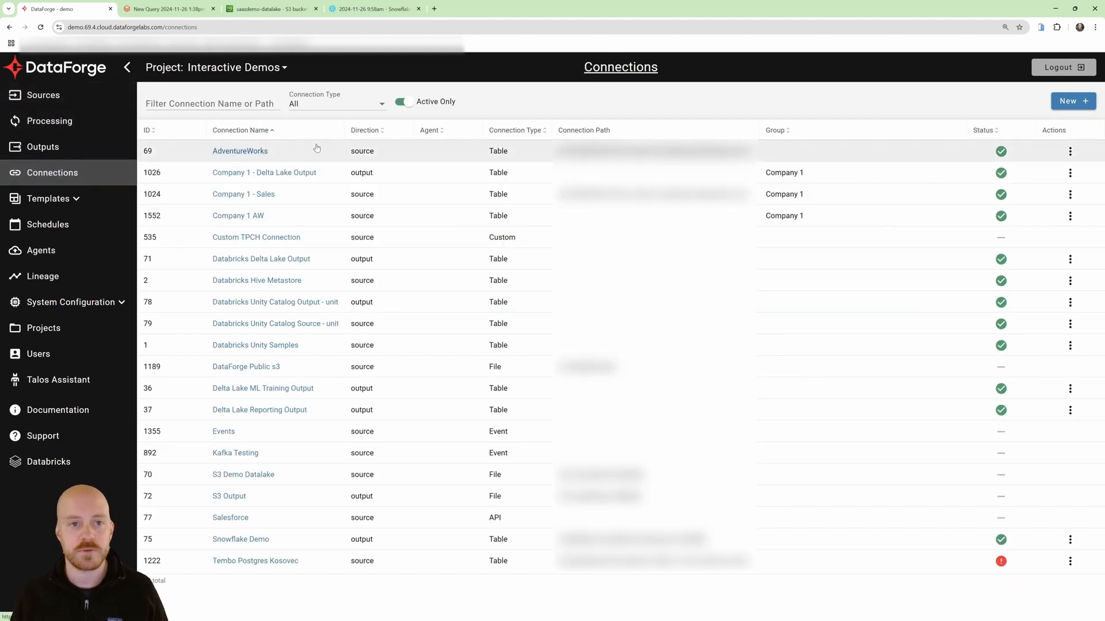
pyautogui.click(372, 131)
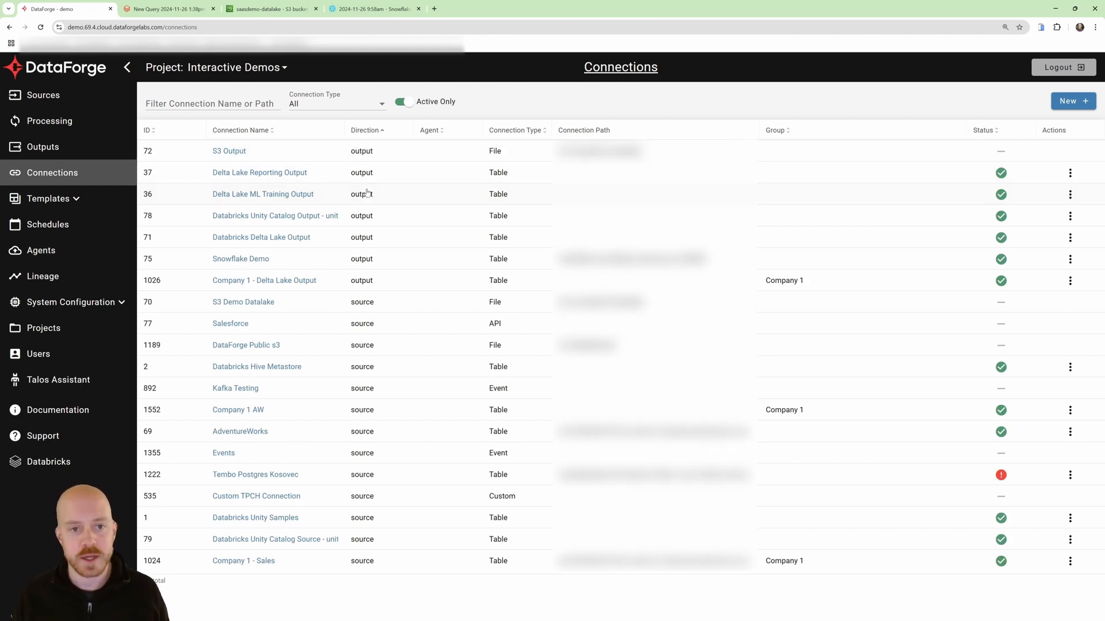
pyautogui.click(230, 151)
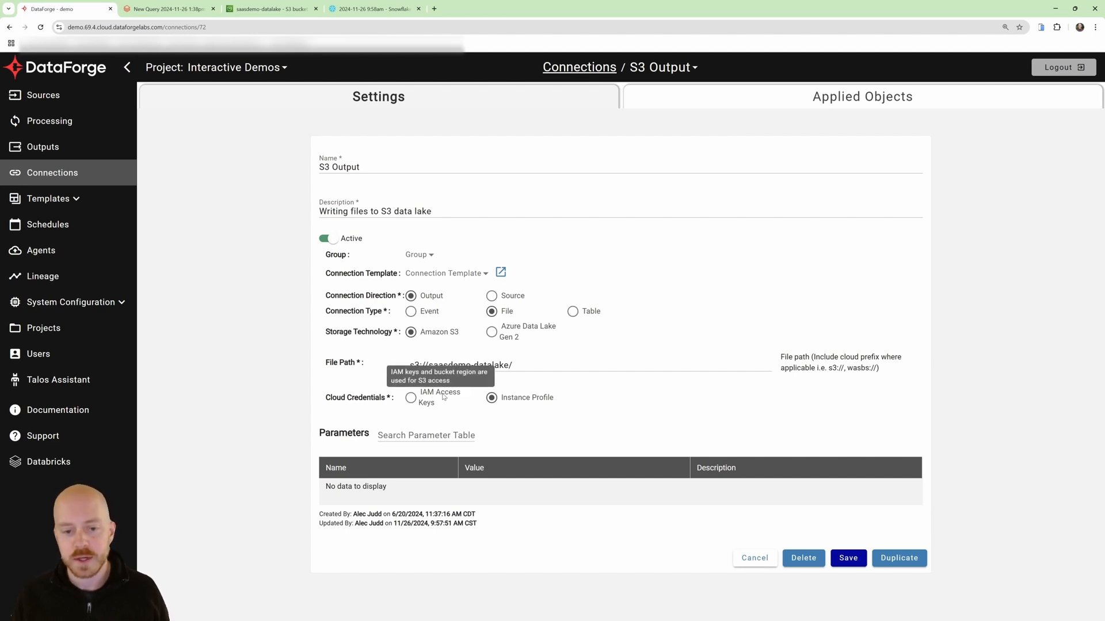
# Check the Azure Data Lake Gen 2 storage fields and restore Amazon S3 with Instance Profile credentials
pyautogui.click(511, 337)
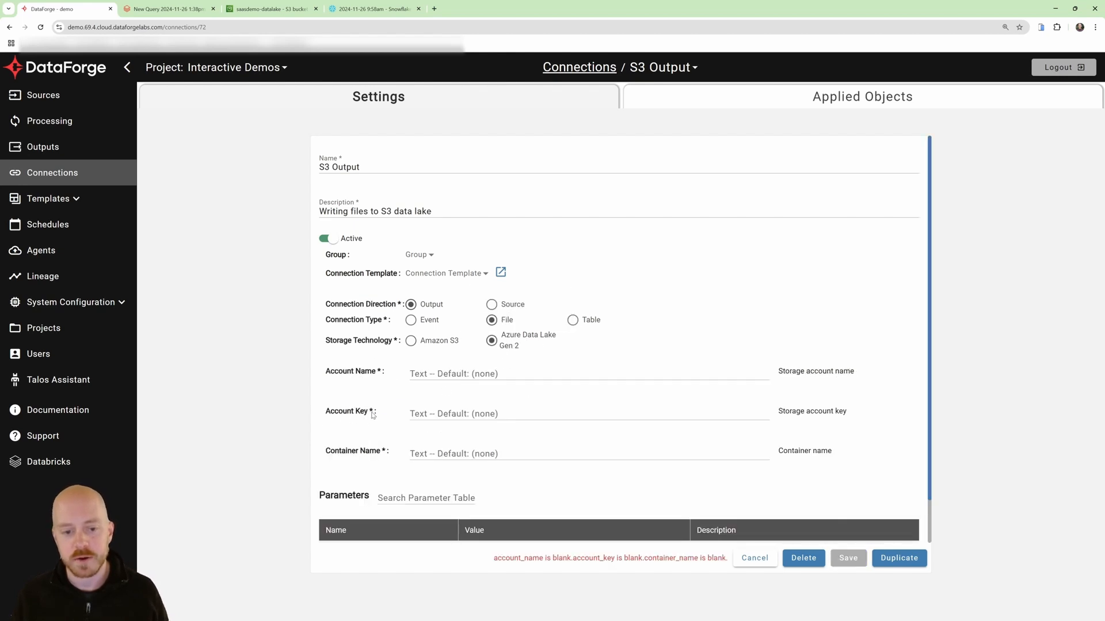
pyautogui.click(439, 341)
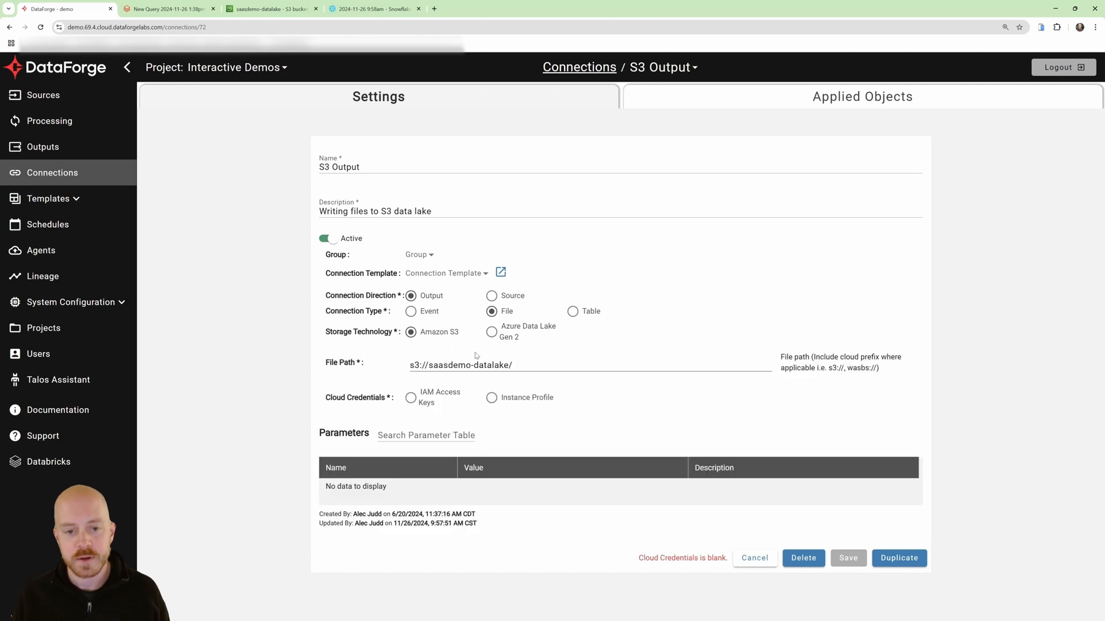
pyautogui.click(519, 401)
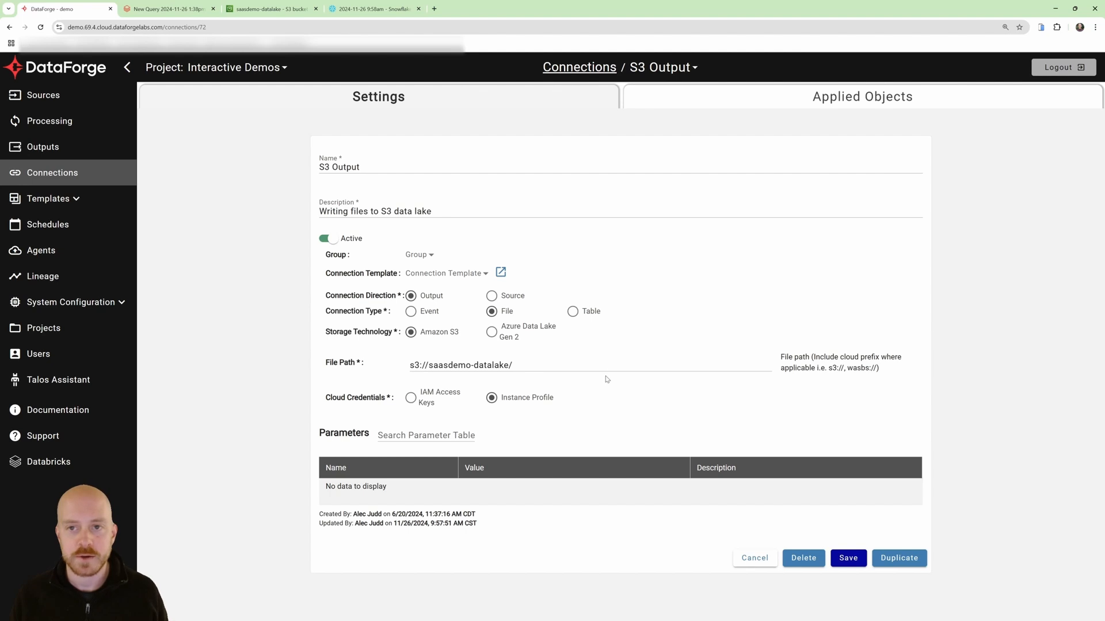
# Open the Snowflake Demo connection to examine its output settings
pyautogui.click(660, 71)
pyautogui.scroll(-2, 698, 165)
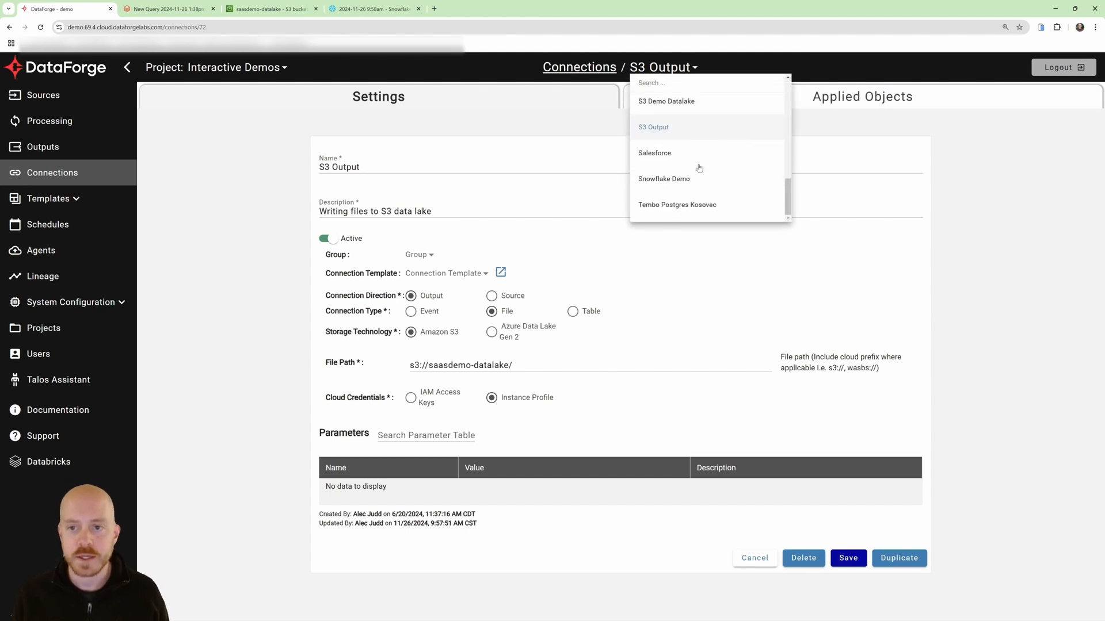
pyautogui.click(677, 179)
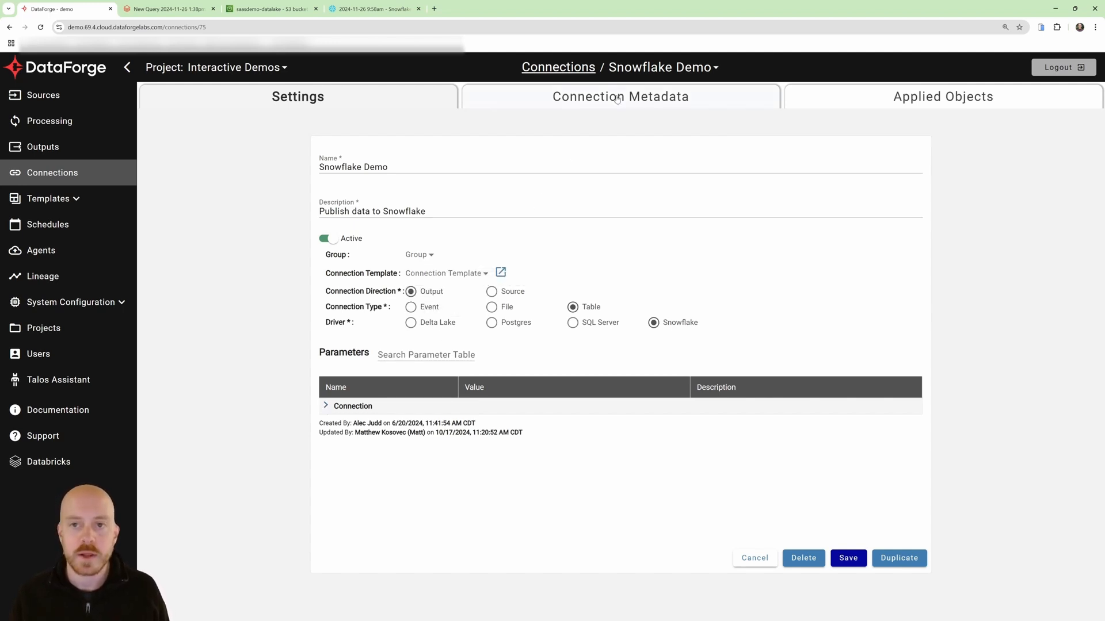
# Open the Databricks Unity Catalog Output - unity_test connection and examine its Connection parameters
pyautogui.click(643, 70)
pyautogui.scroll(2, 650, 171)
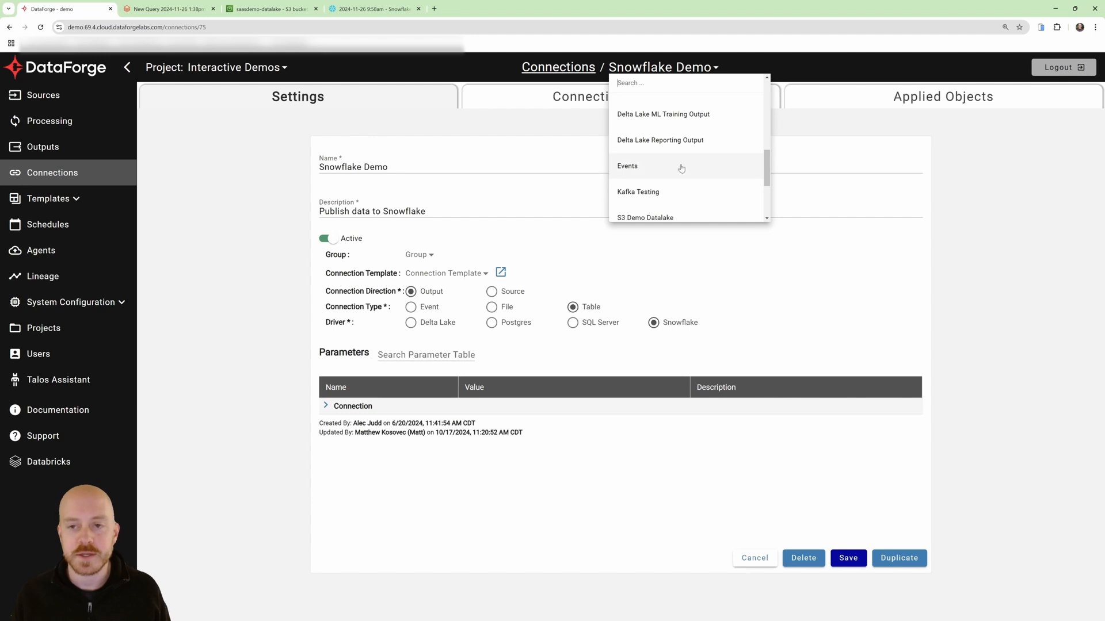
pyautogui.scroll(2, 679, 172)
pyautogui.scroll(2, 687, 175)
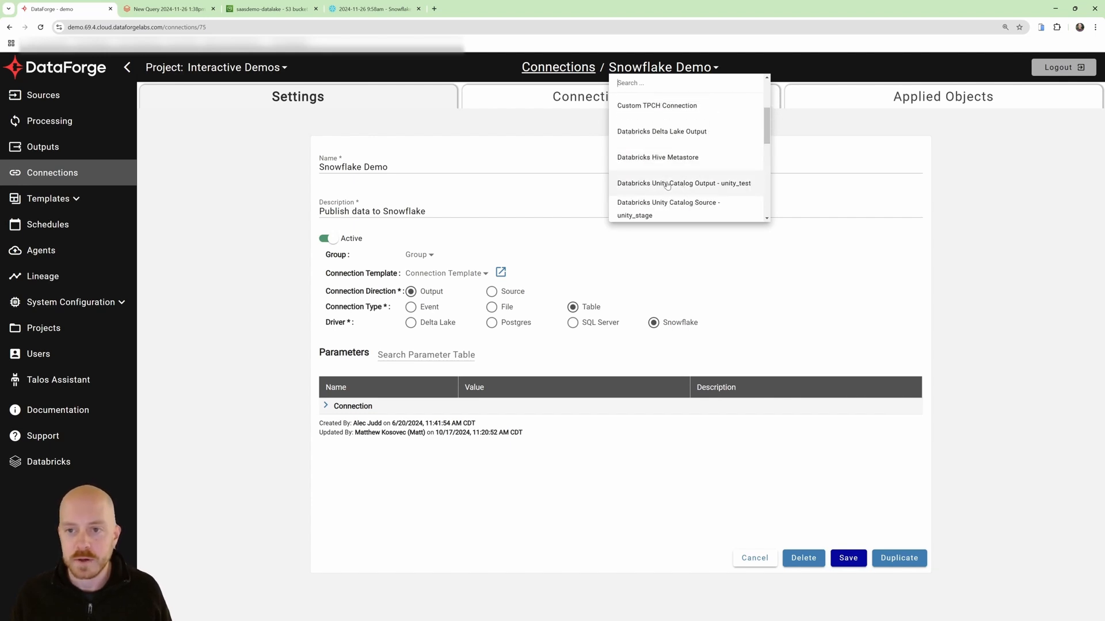
pyautogui.click(688, 185)
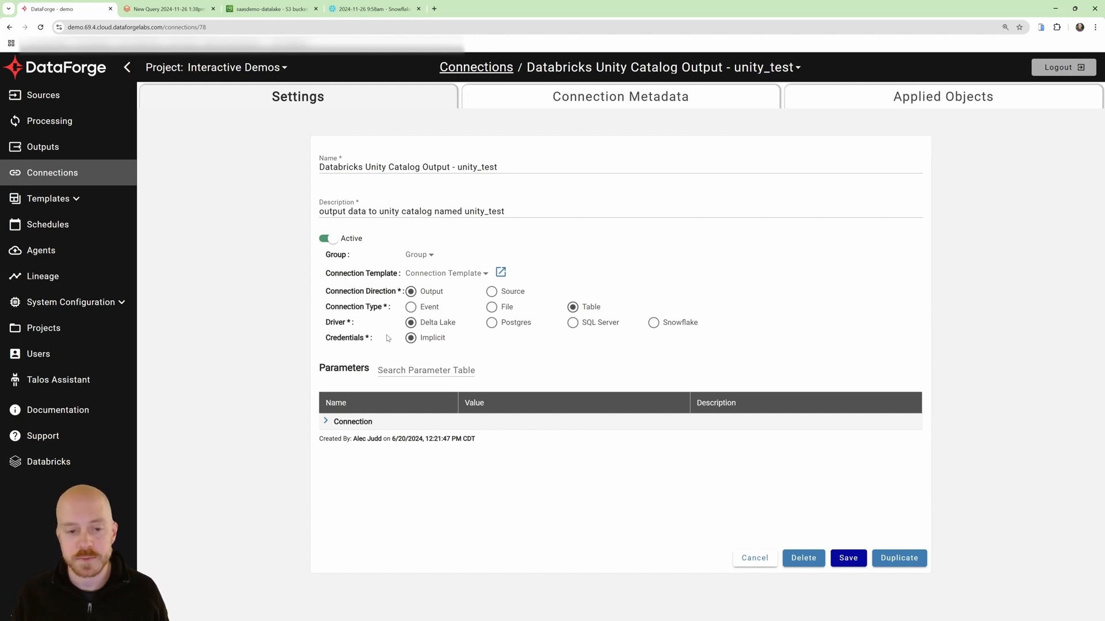
pyautogui.click(326, 422)
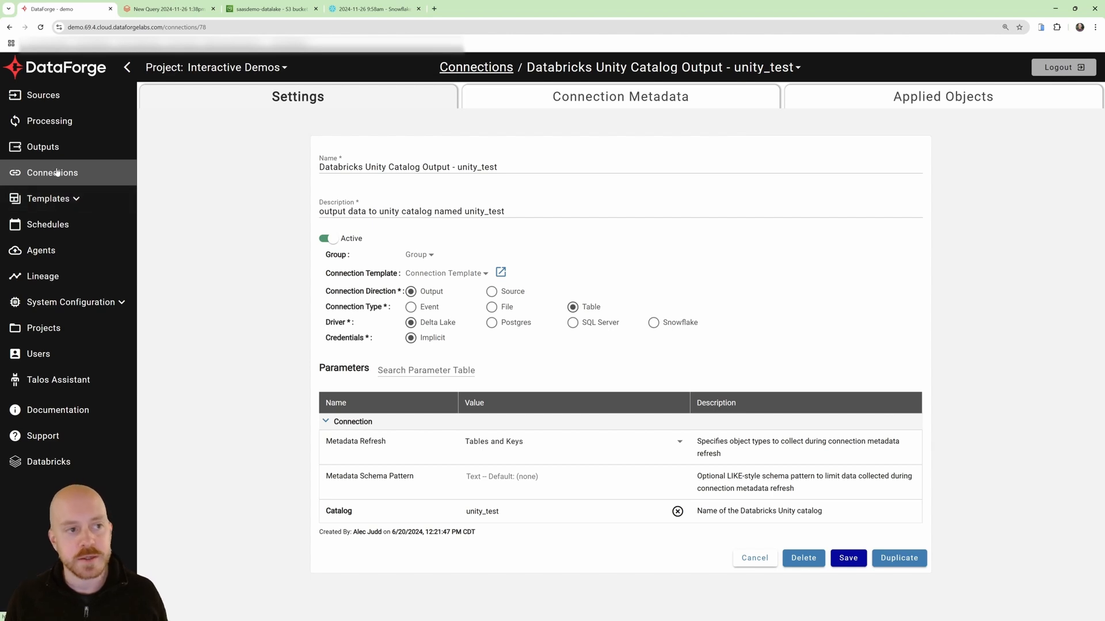
# Open the AdventureWorks - Sales.SalesOrderDetail source and examine its rules
pyautogui.click(61, 96)
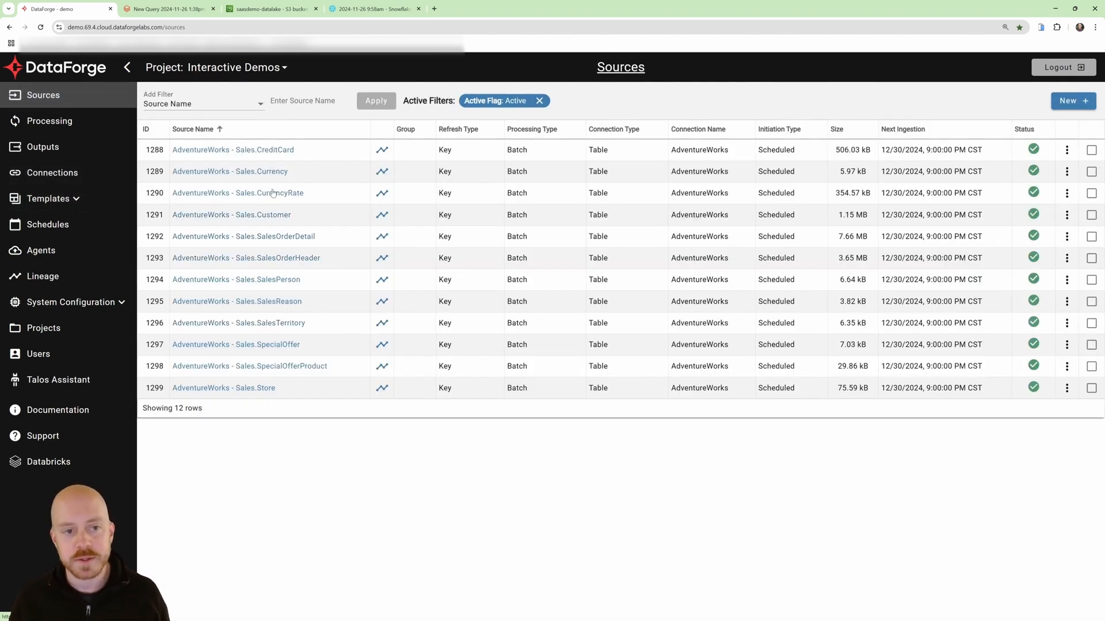
pyautogui.click(269, 243)
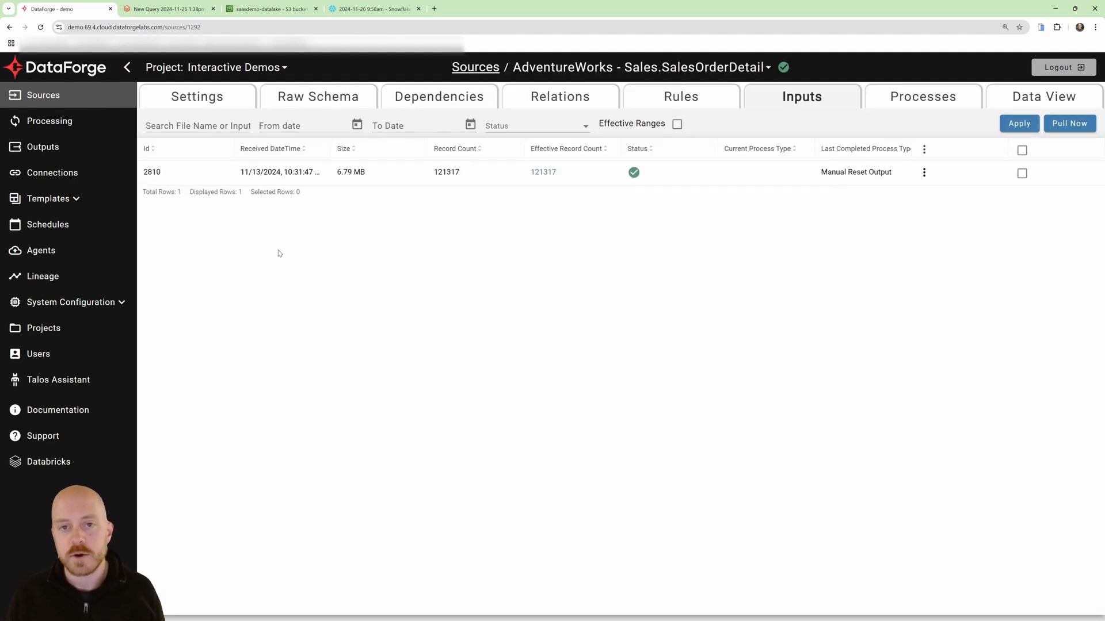
pyautogui.click(674, 97)
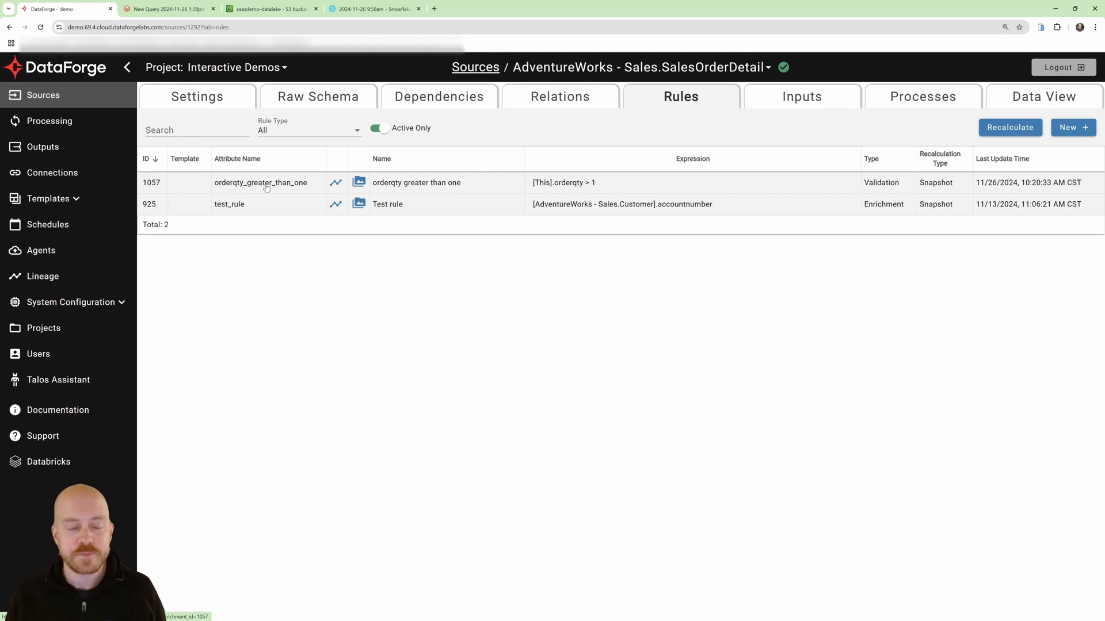
# Start a new output named Sales Header Data File with the description demo
pyautogui.click(62, 151)
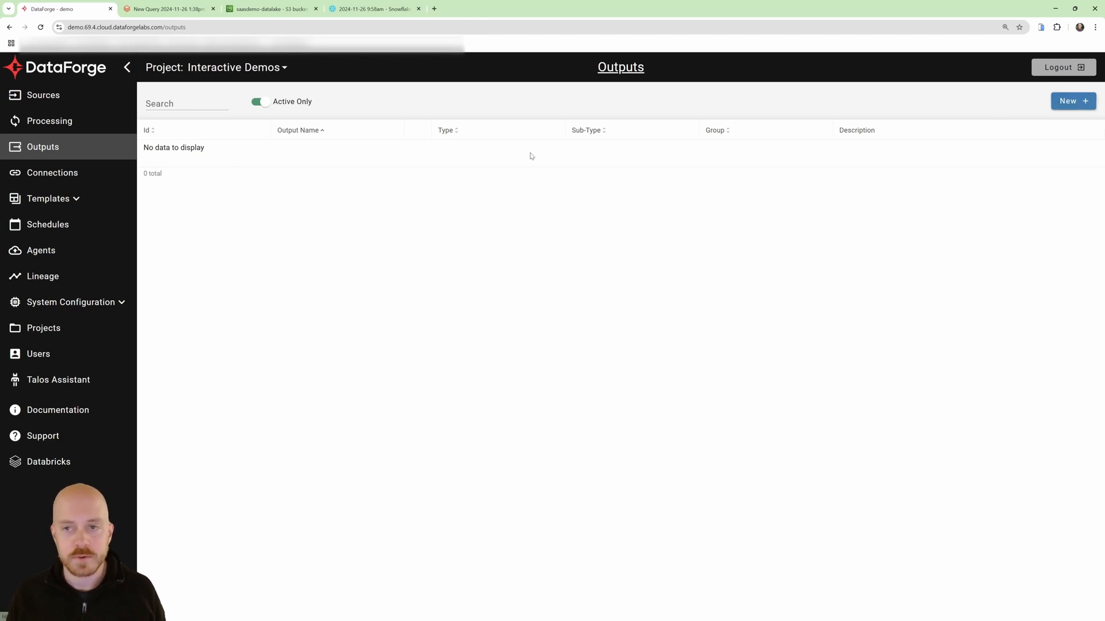
pyautogui.click(1059, 102)
pyautogui.click(506, 170)
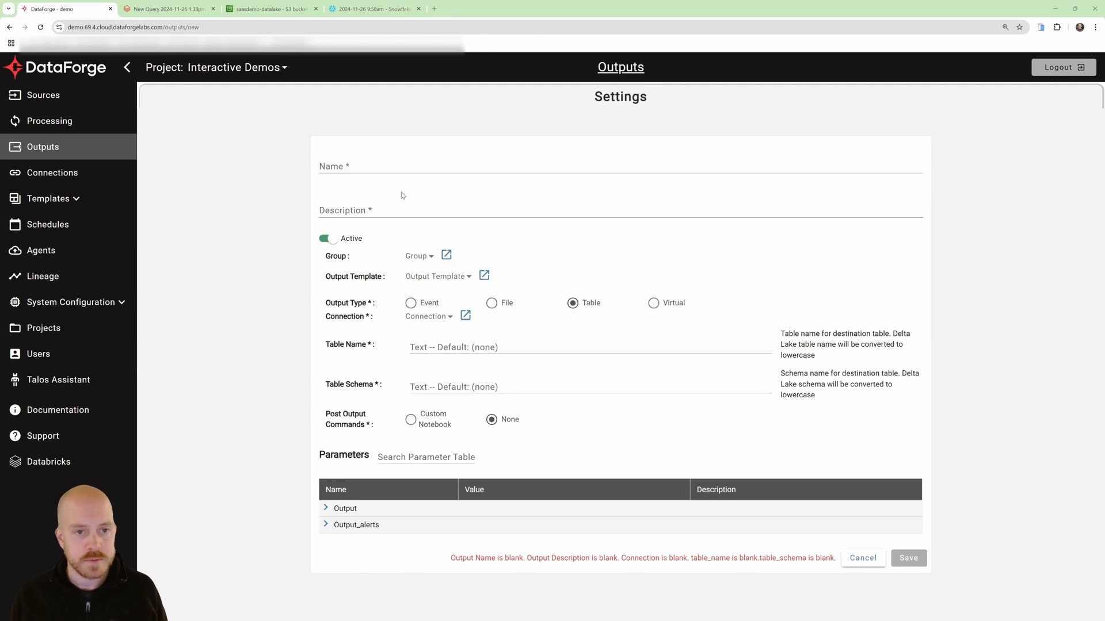
pyautogui.click(385, 164)
pyautogui.write('Sales Data')
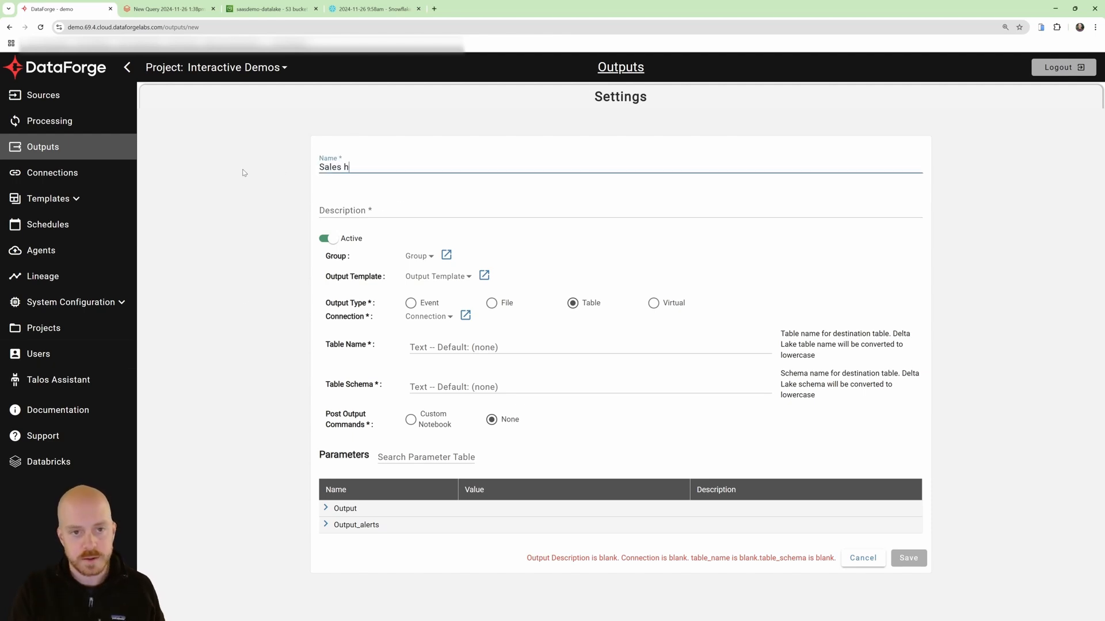
pyautogui.press('BackSpace')
pyautogui.press('BackSpace')
pyautogui.press('BackSpace')
pyautogui.press('BackSpace')
pyautogui.press('BackSpace')
pyautogui.write('Header')
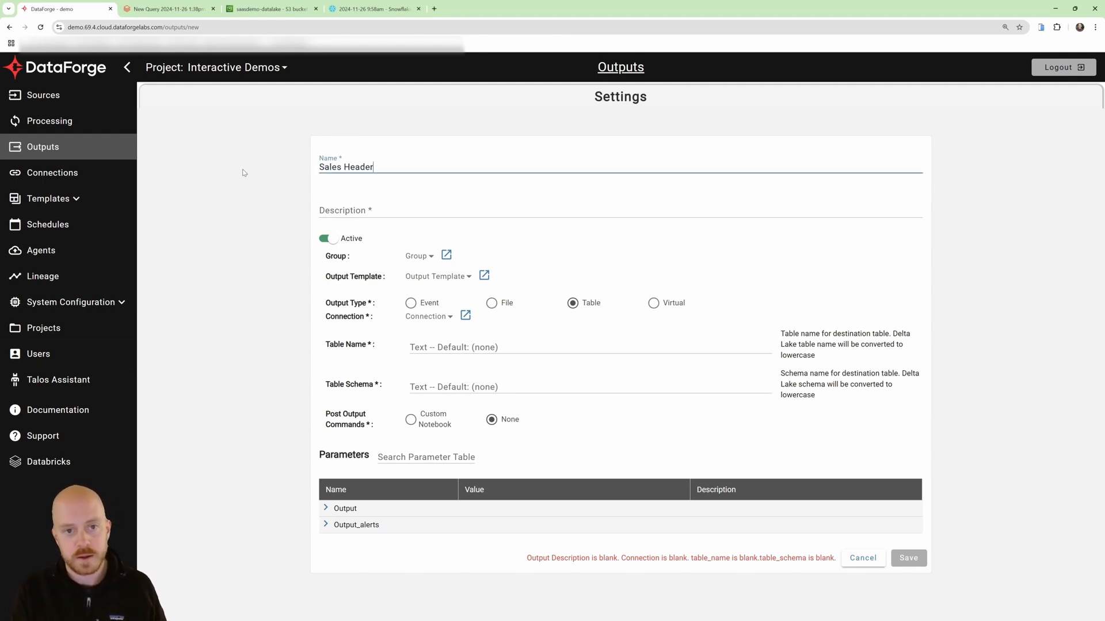
pyautogui.write(' File Output')
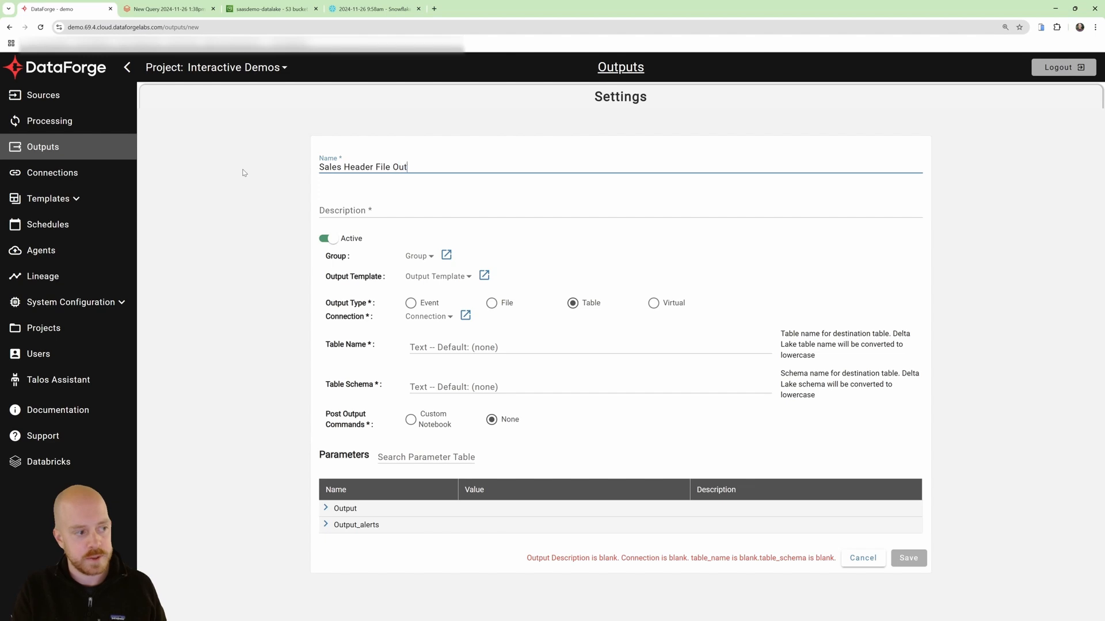
pyautogui.press('BackSpace')
pyautogui.press('BackSpace')
pyautogui.press('BackSpace')
pyautogui.press('BackSpace')
pyautogui.press('BackSpace')
pyautogui.press('BackSpace')
pyautogui.press('BackSpace')
pyautogui.press('BackSpace')
pyautogui.press('BackSpace')
pyautogui.press('BackSpace')
pyautogui.press('BackSpace')
pyautogui.write('Data File')
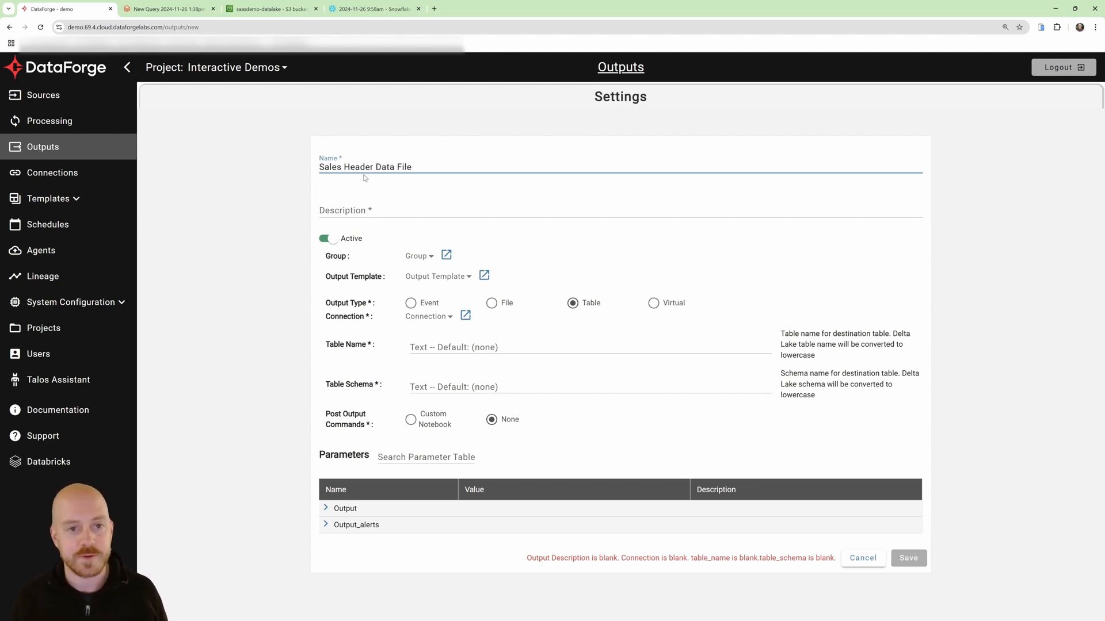
pyautogui.click(358, 212)
pyautogui.write('demo')
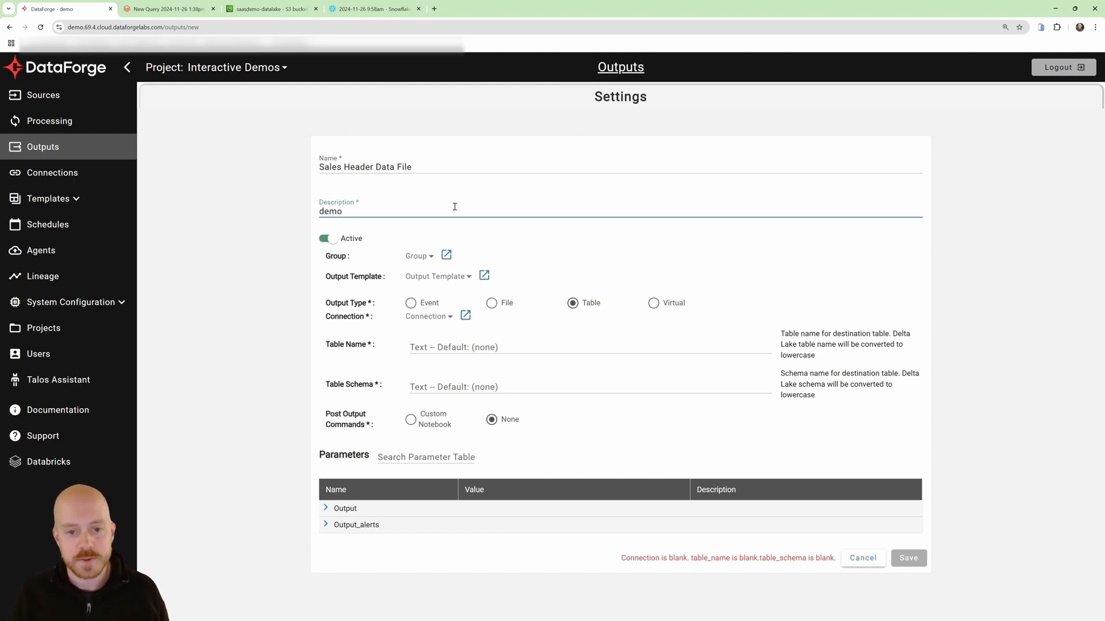
# Configure the output as a CSV file that uses the S3 Output connection
pyautogui.click(507, 305)
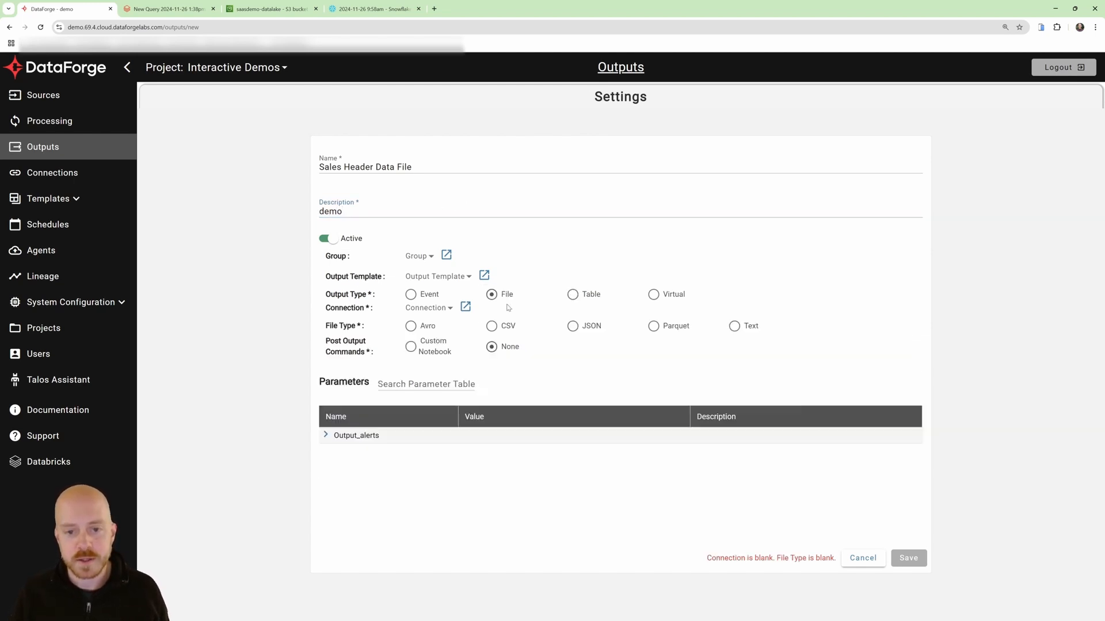
pyautogui.click(430, 309)
pyautogui.click(439, 351)
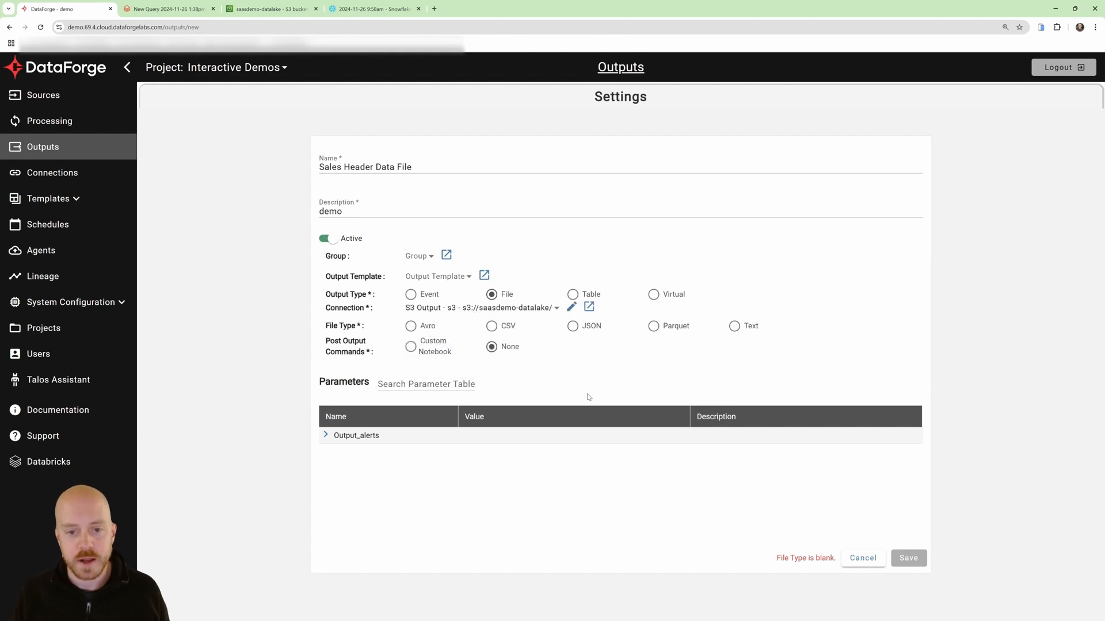
pyautogui.click(494, 326)
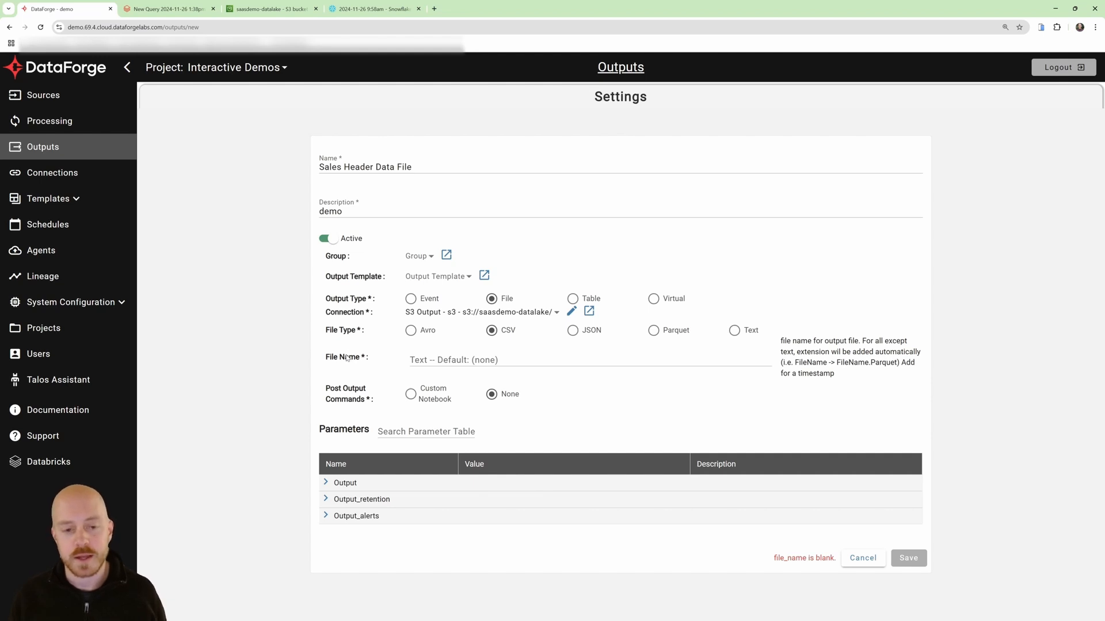
# Check the root folders of the saasdemo-datalake bucket in Amazon S3 and return to the DataForge output settings
pyautogui.click(270, 9)
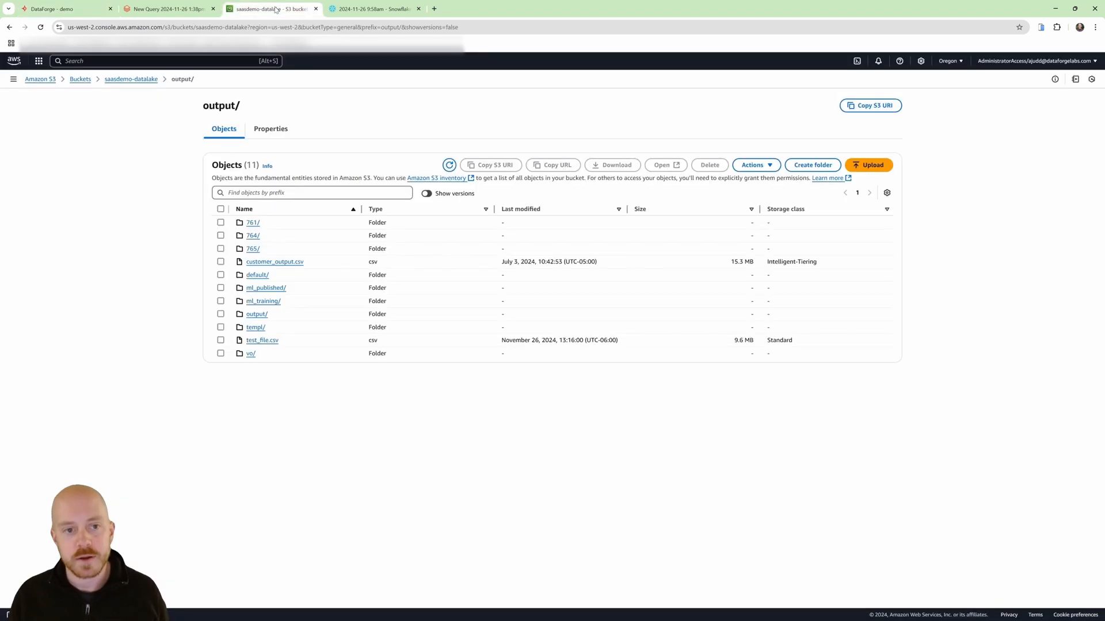
pyautogui.click(132, 78)
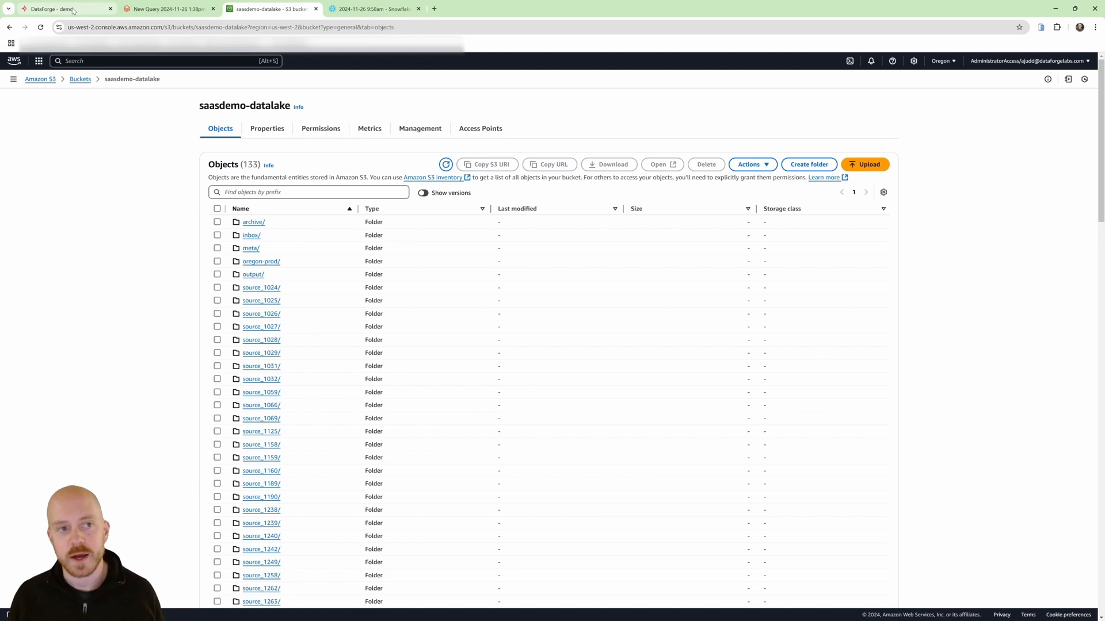
pyautogui.click(53, 6)
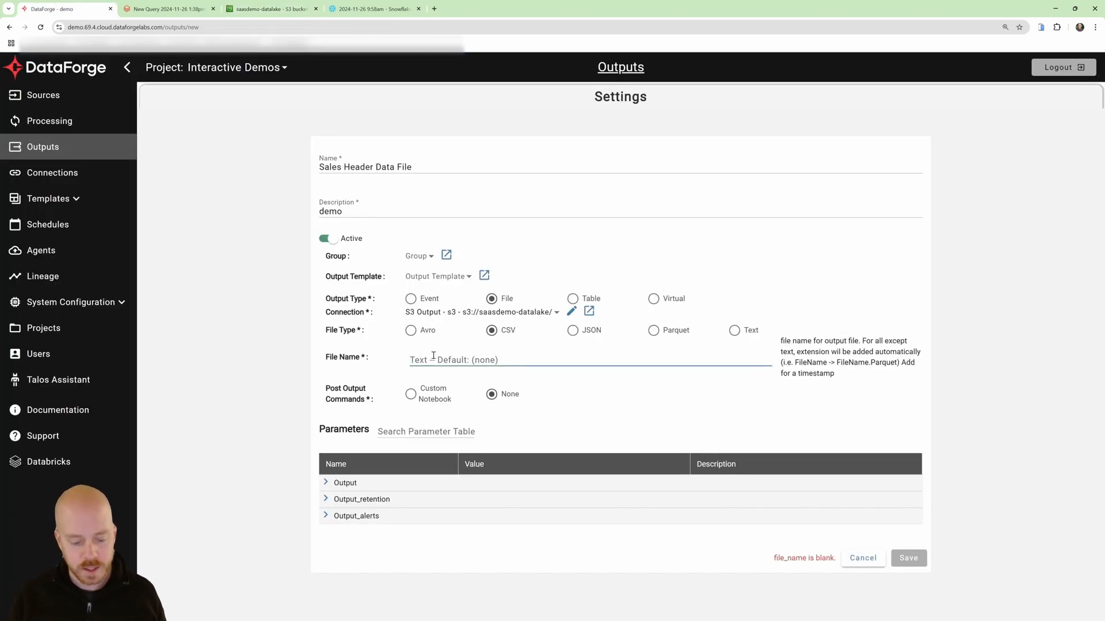
# Set the output's file name to output/test_file
pyautogui.write('output/')
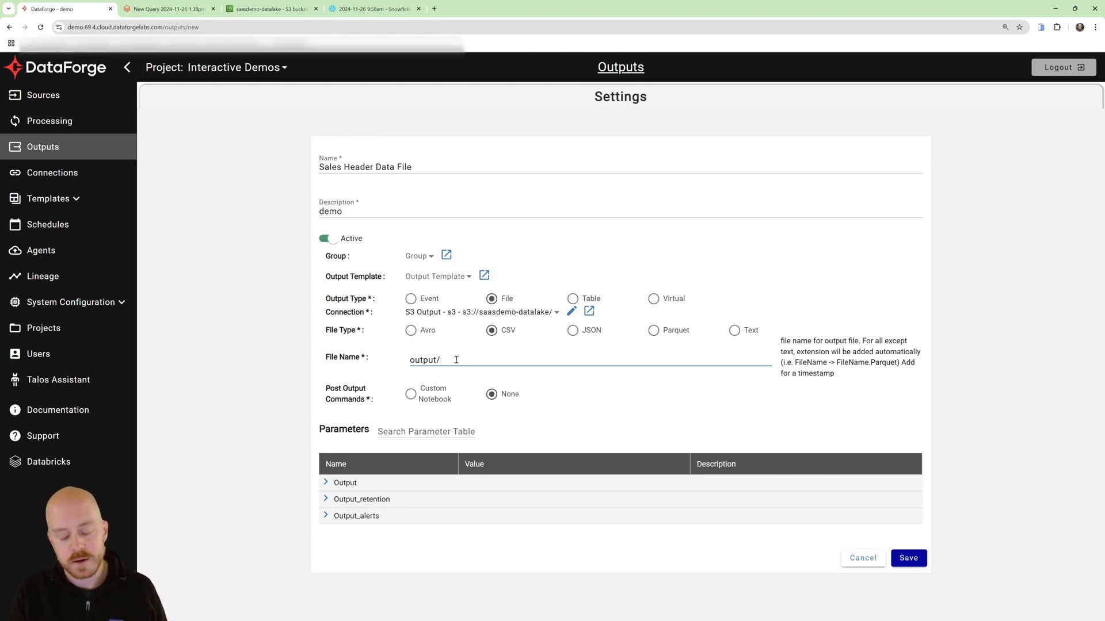
pyautogui.write('test_file')
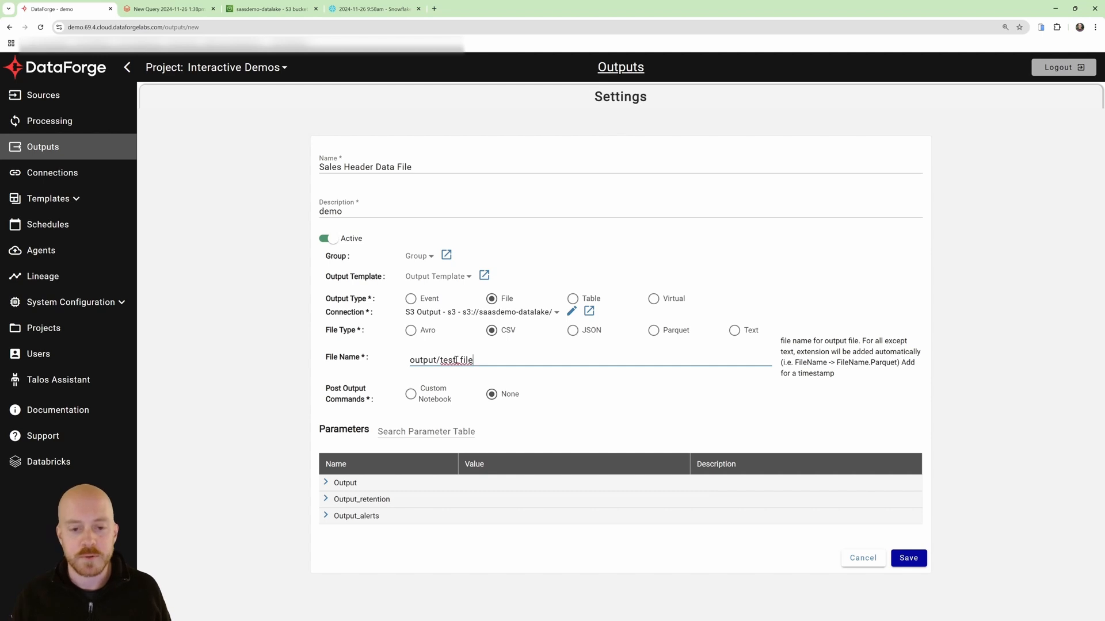
pyautogui.moveTo(482, 360); pyautogui.dragTo(440, 360)
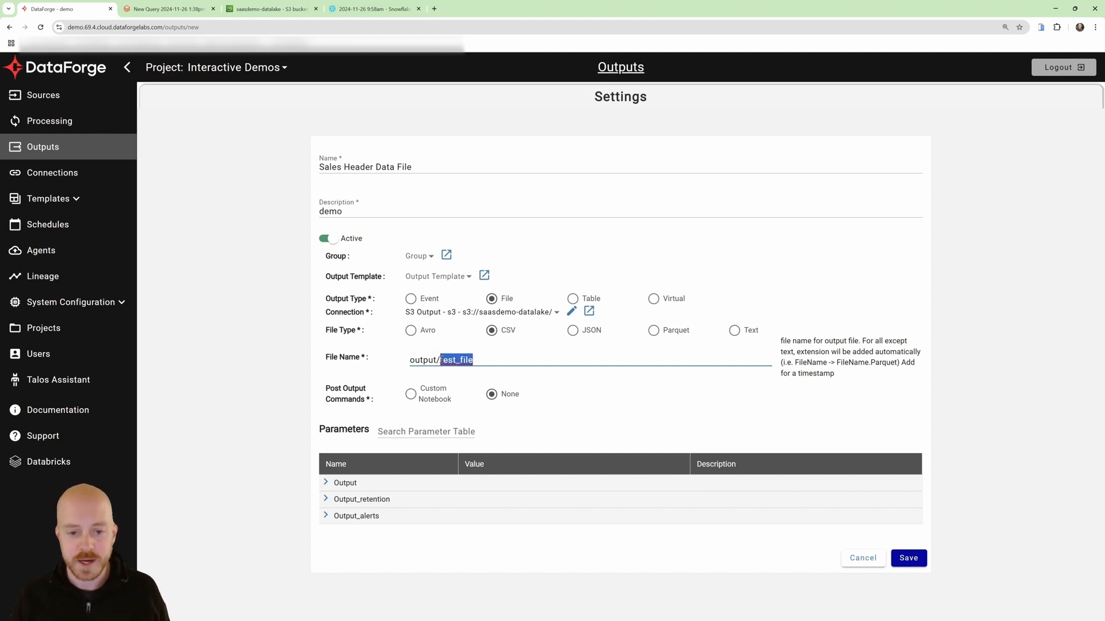
pyautogui.click(468, 377)
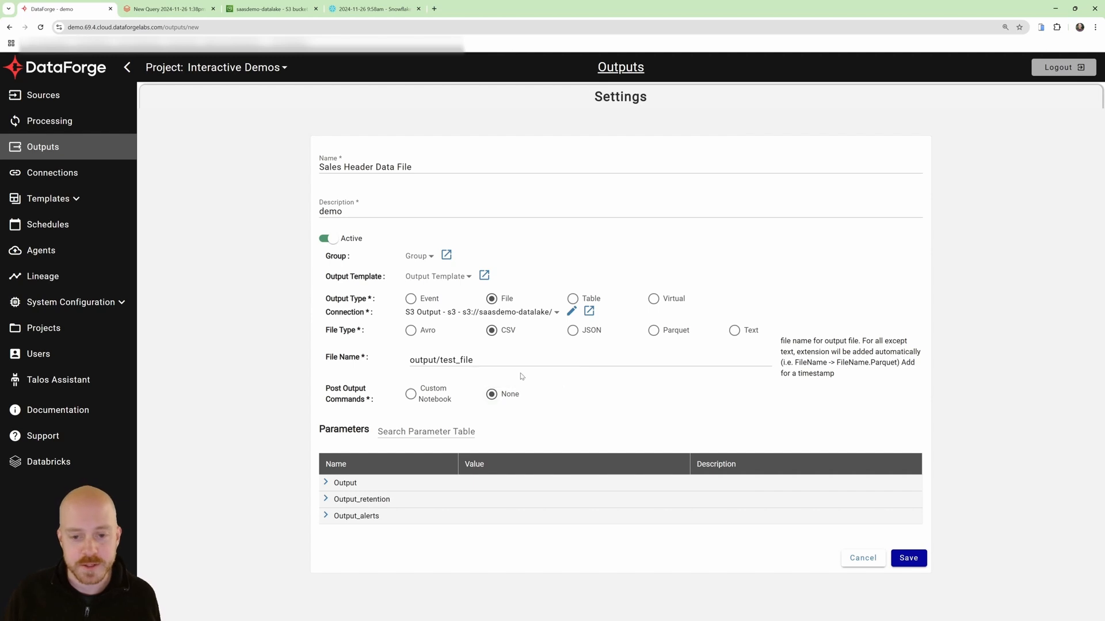
# Enable the Single File parameter and save the new output
pyautogui.click(326, 483)
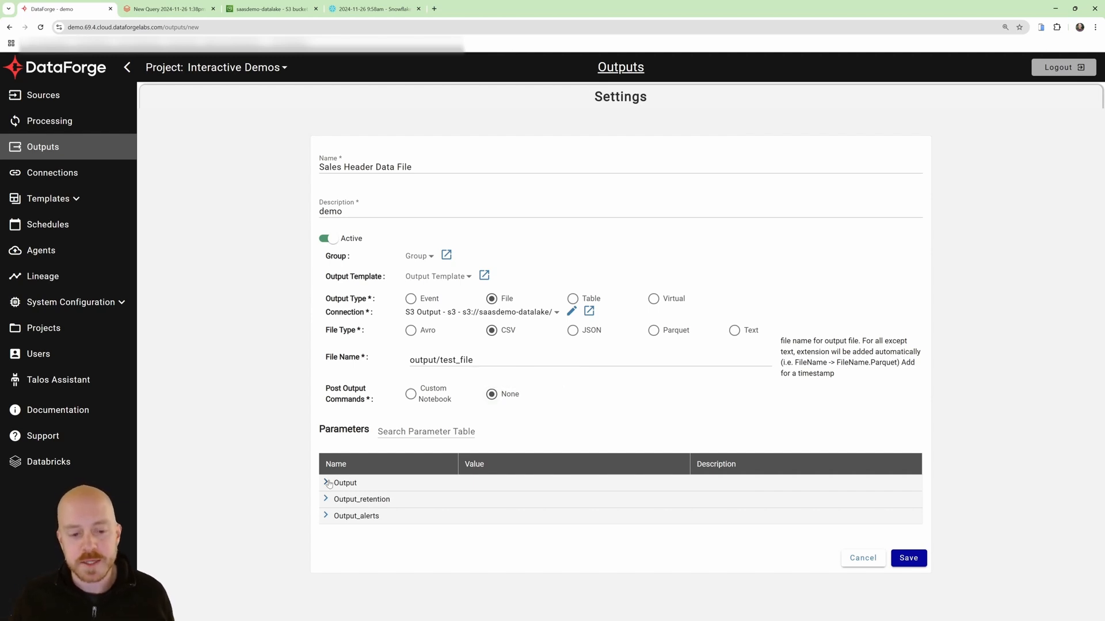
pyautogui.scroll(-1, 369, 431)
pyautogui.click(473, 458)
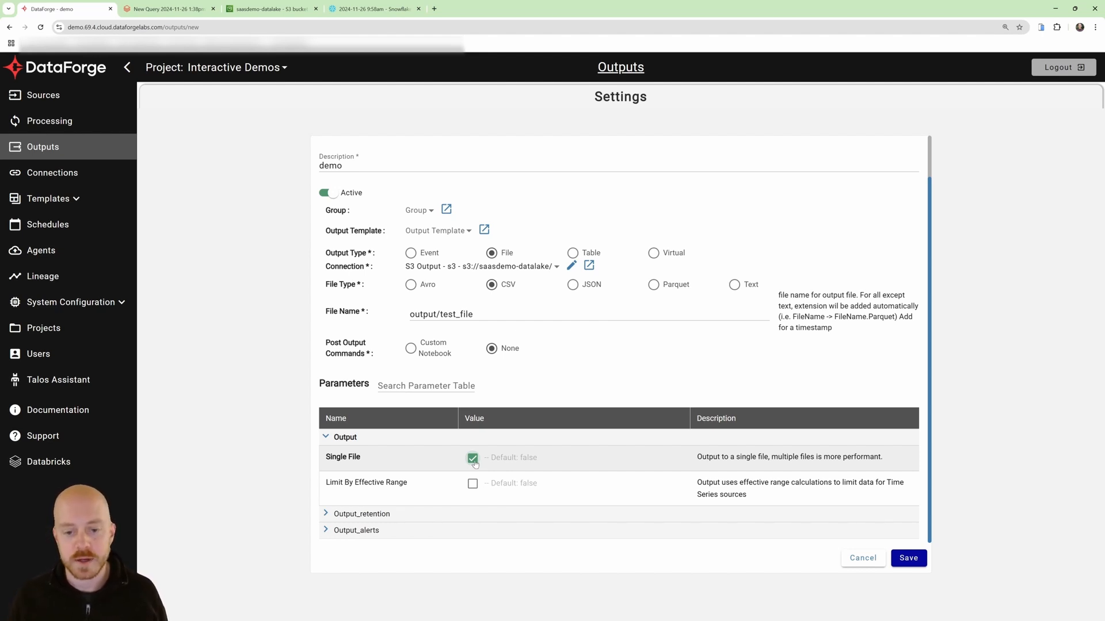
pyautogui.click(908, 562)
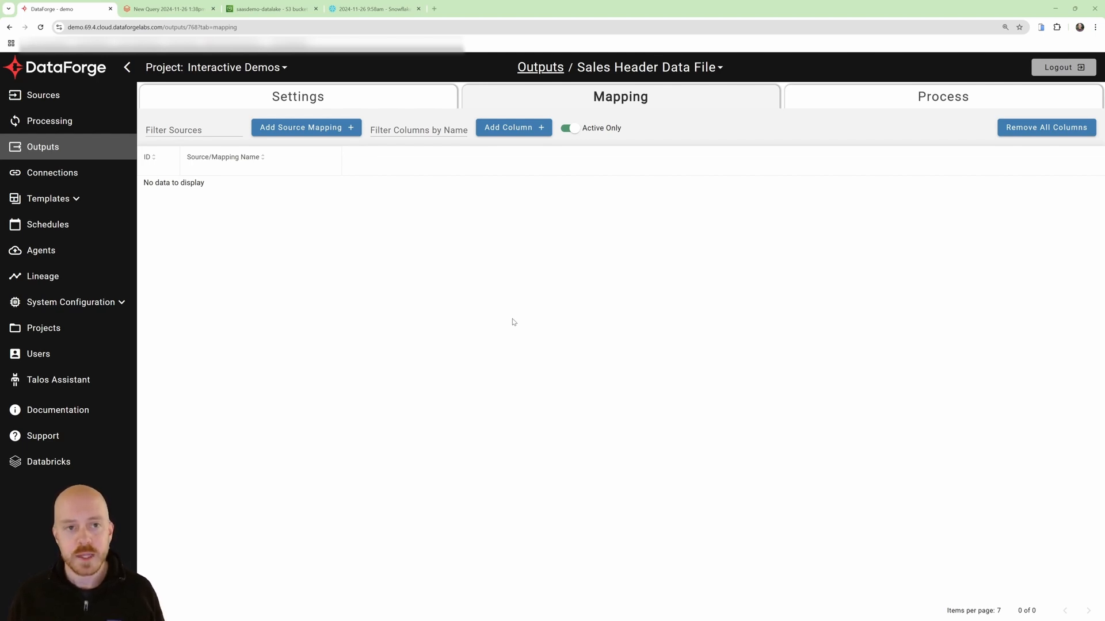
# Add and save a source mapping for AdventureWorks - Sales.SalesOrderDetail on the output, keeping the default operation type
pyautogui.click(301, 132)
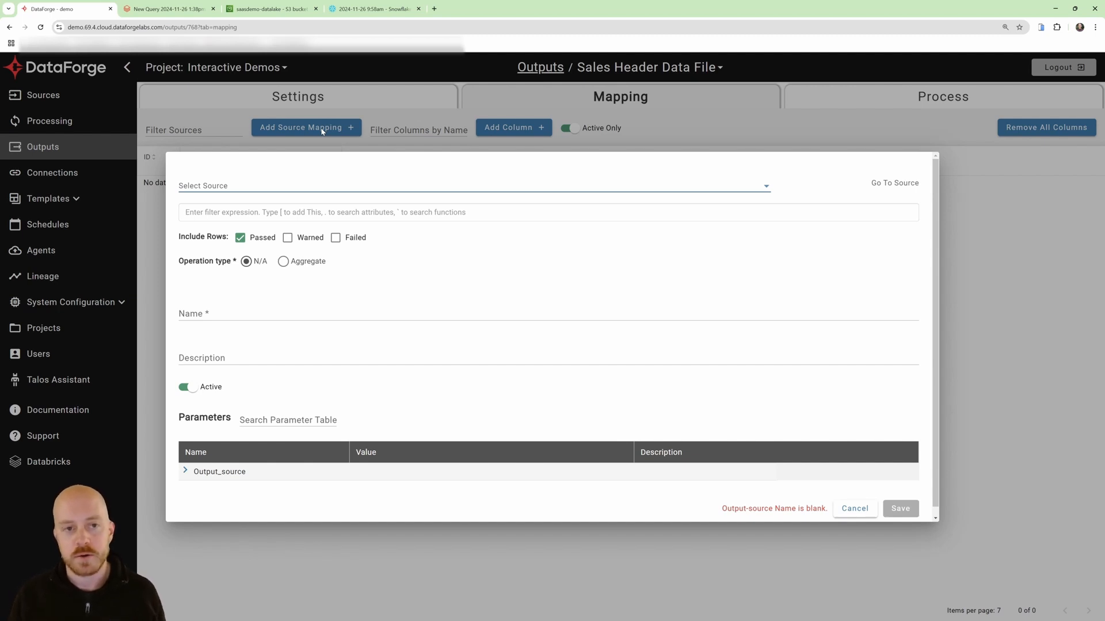
pyautogui.click(321, 183)
pyautogui.scroll(-2, 326, 275)
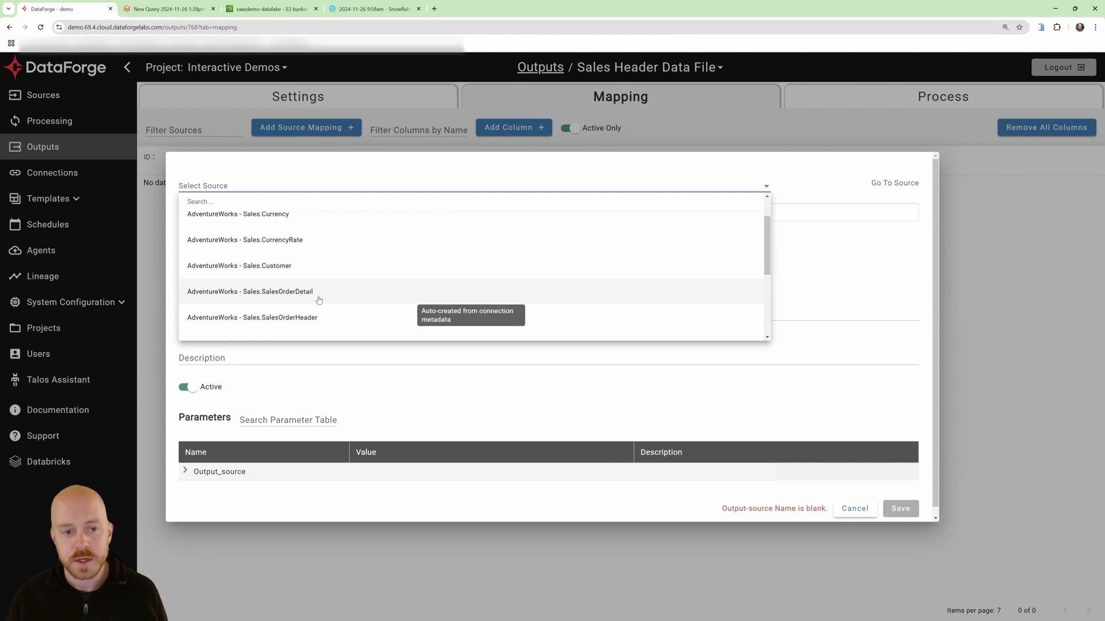
pyautogui.click(322, 288)
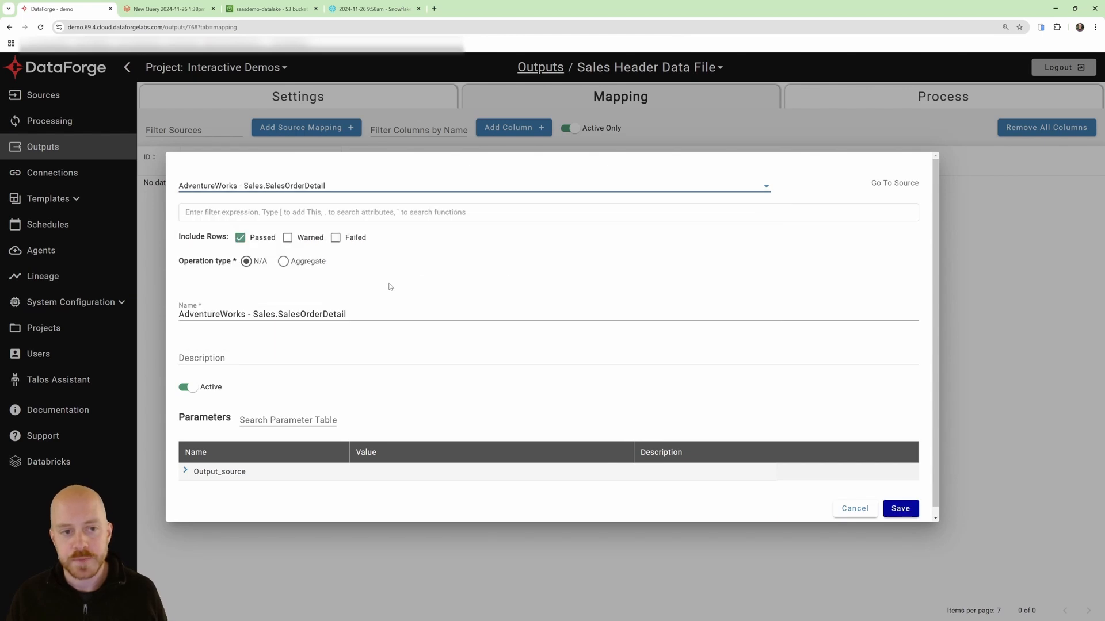
pyautogui.click(902, 509)
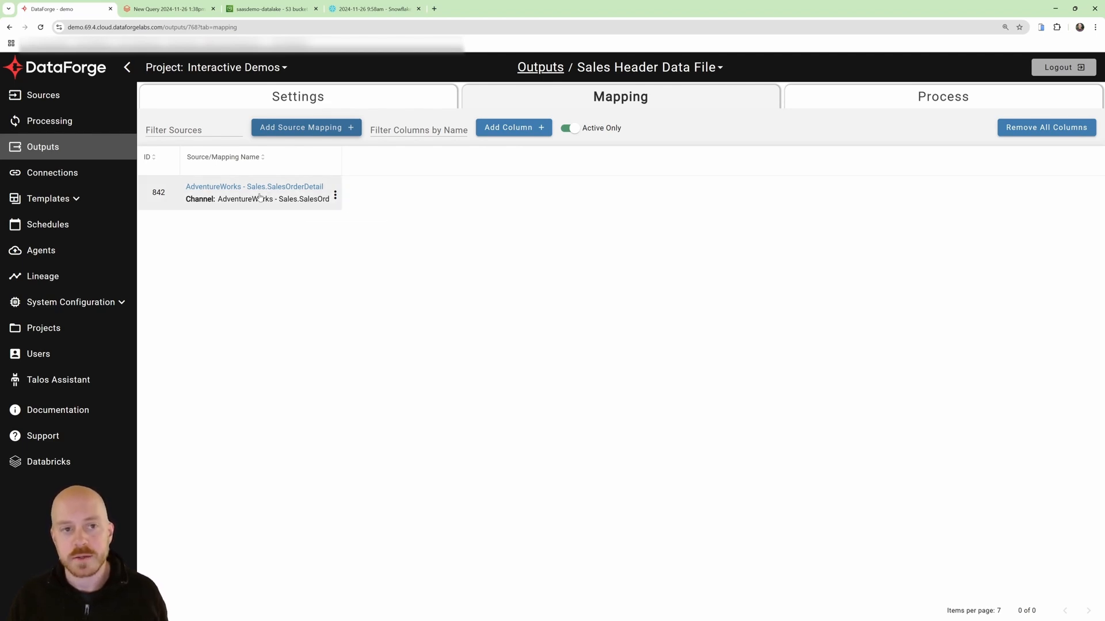
# Add all source columns to the SalesOrderDetail mapping and review the mapped columns and their options
pyautogui.click(334, 196)
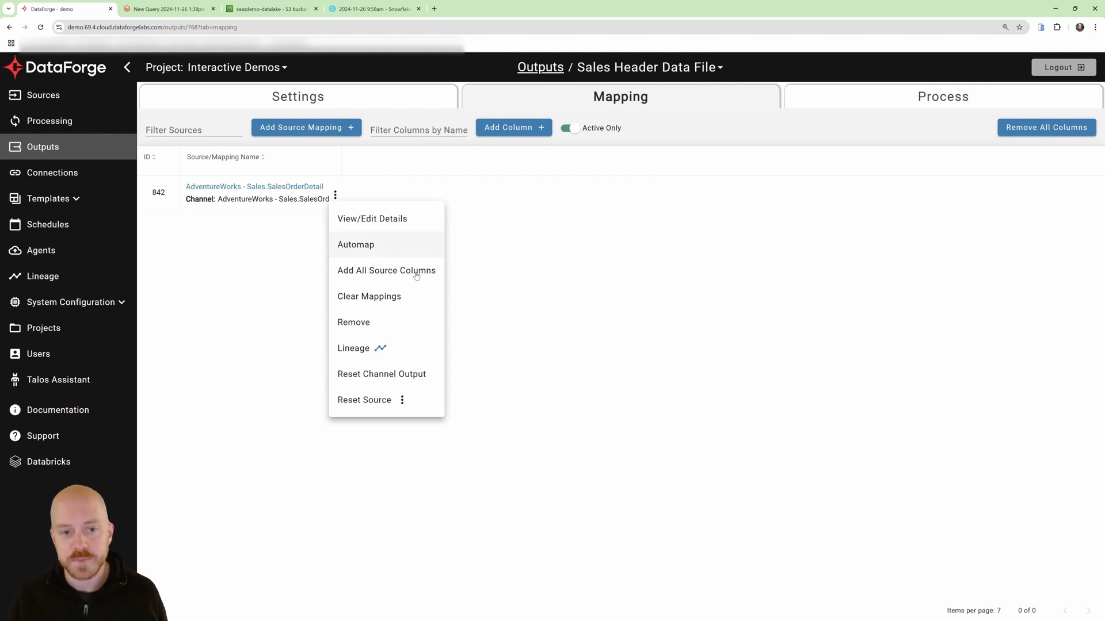
pyautogui.click(383, 272)
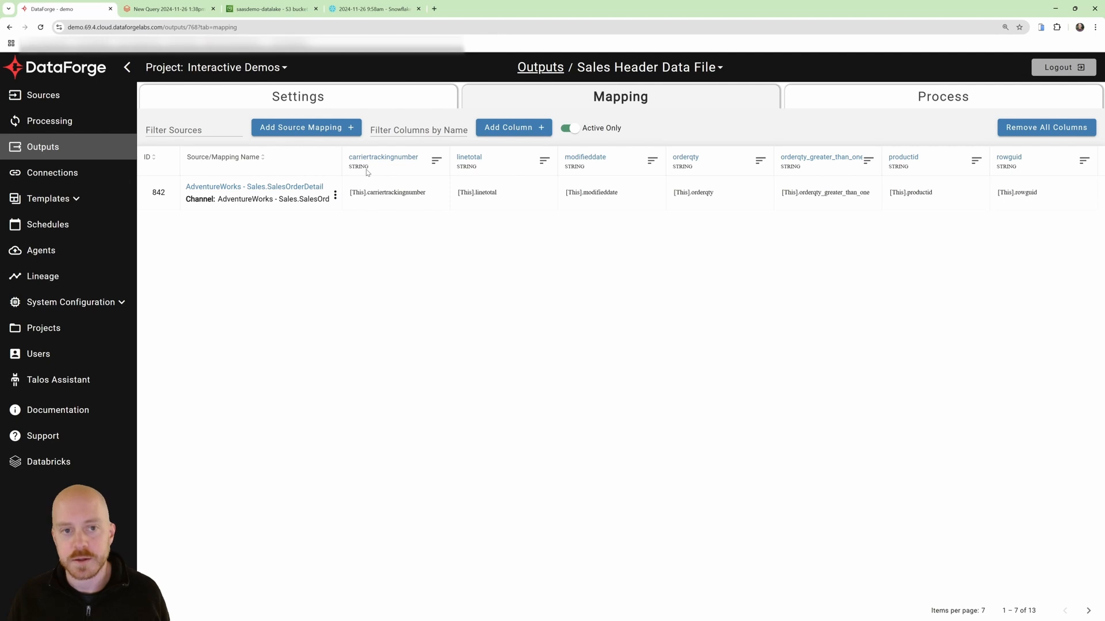
pyautogui.click(436, 160)
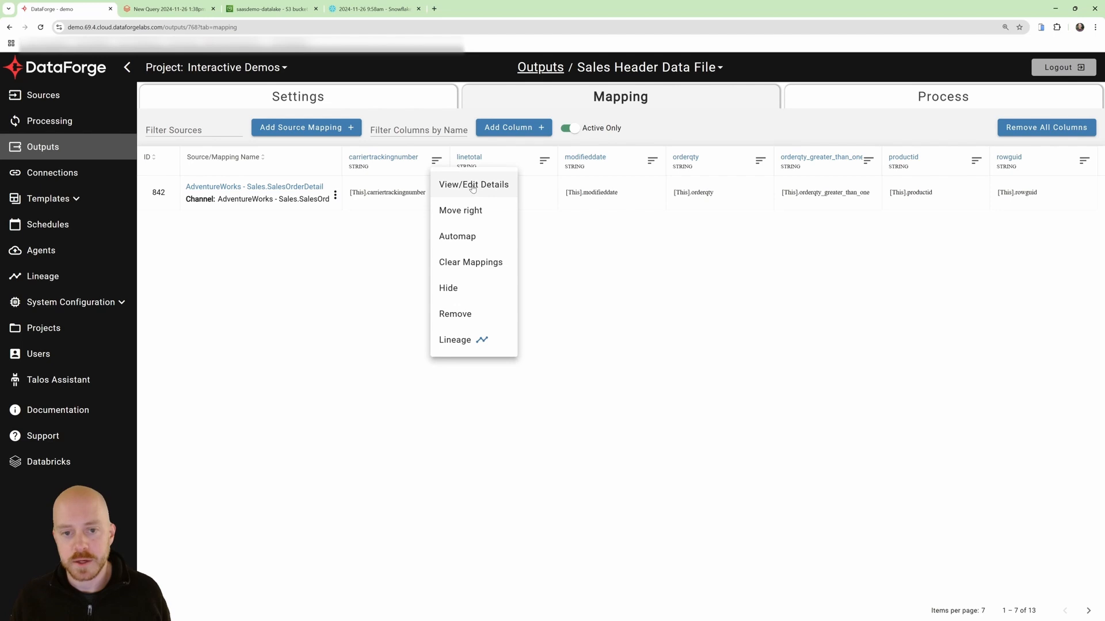
pyautogui.click(391, 246)
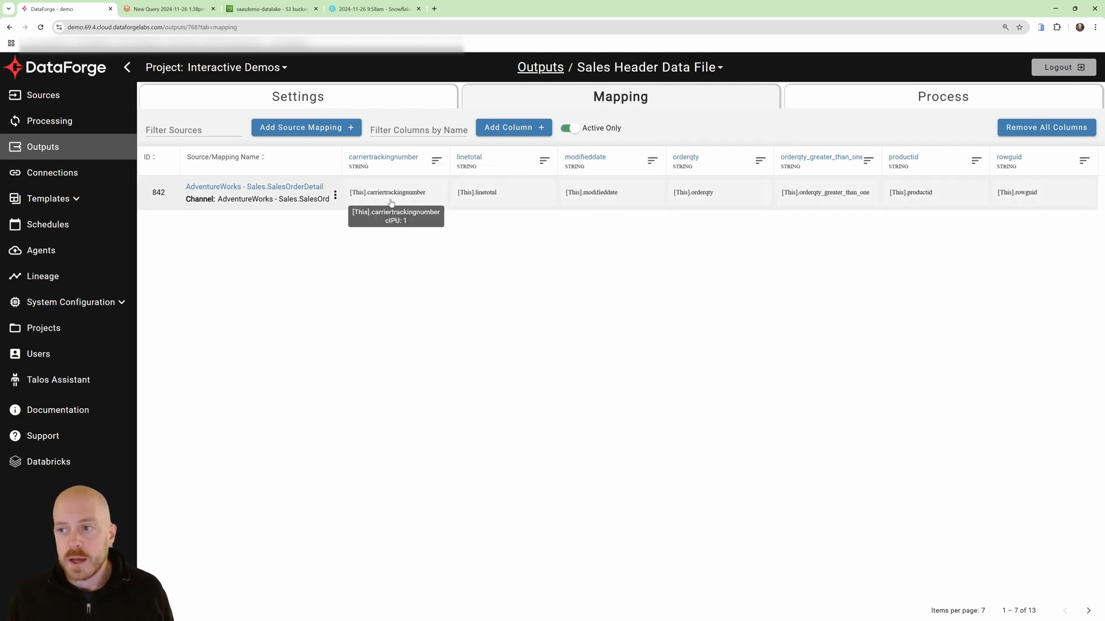
pyautogui.click(1089, 611)
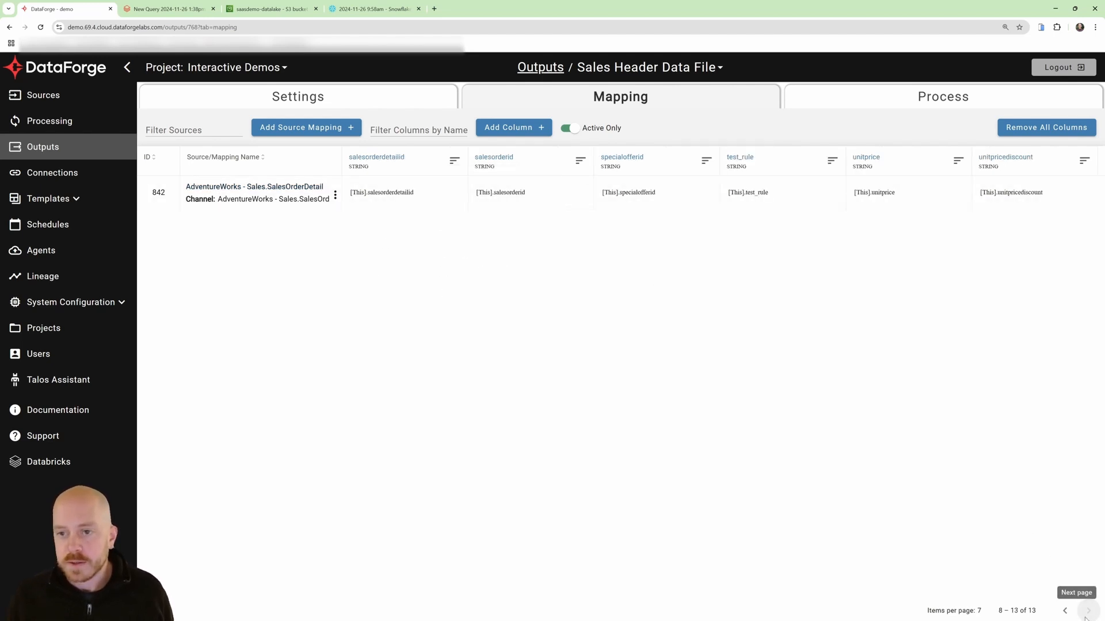
pyautogui.click(1065, 612)
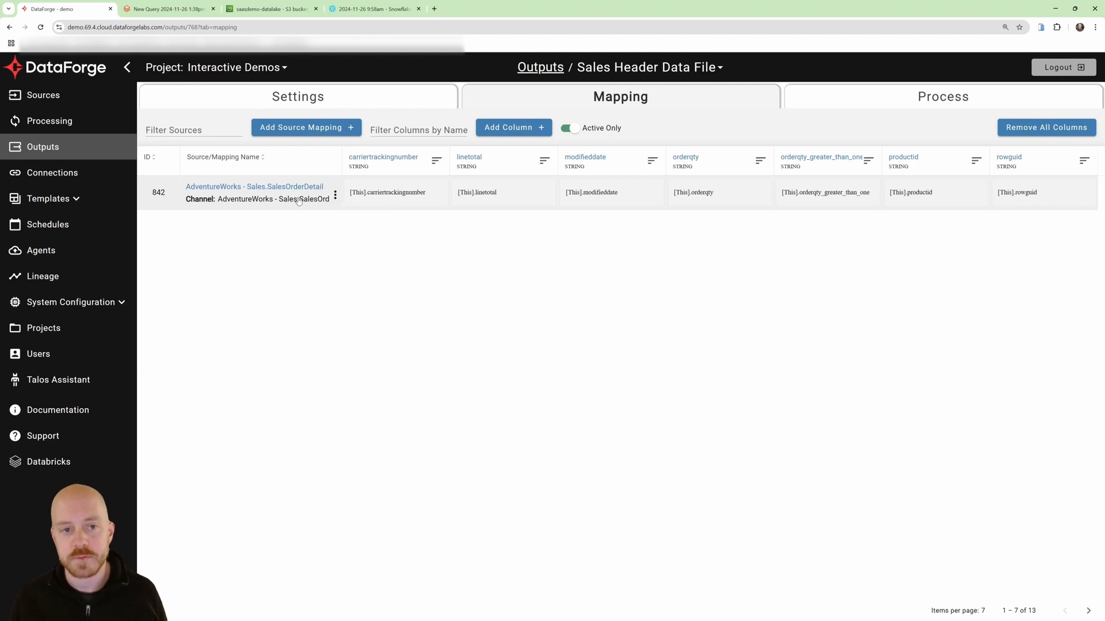
# Reset the channel output for the SalesOrderDetail source mapping
pyautogui.click(336, 195)
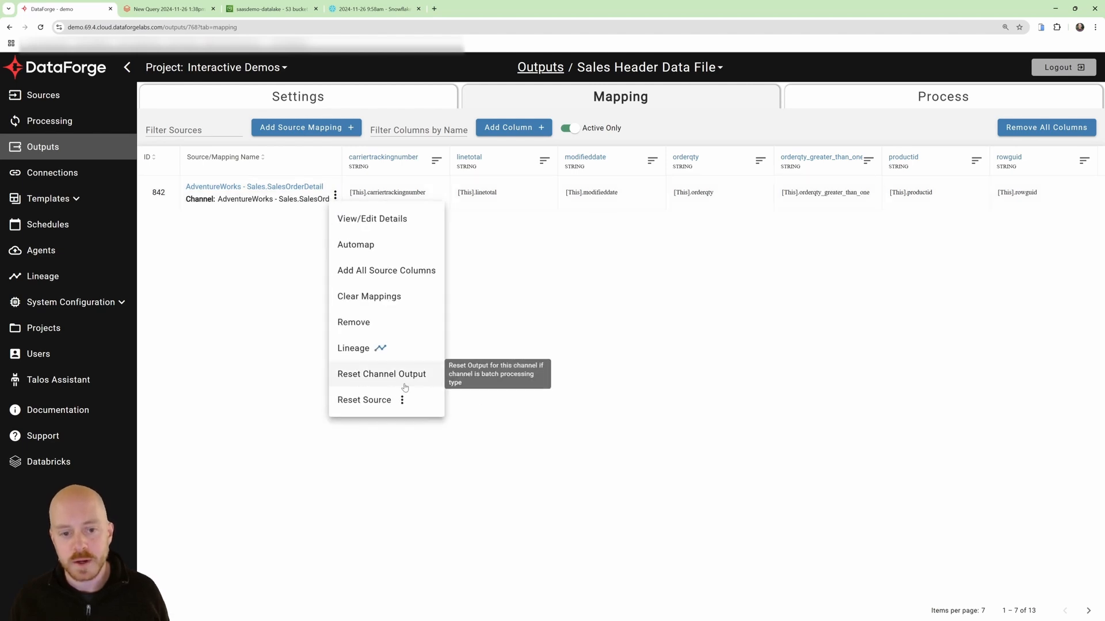
pyautogui.click(384, 376)
pyautogui.click(503, 373)
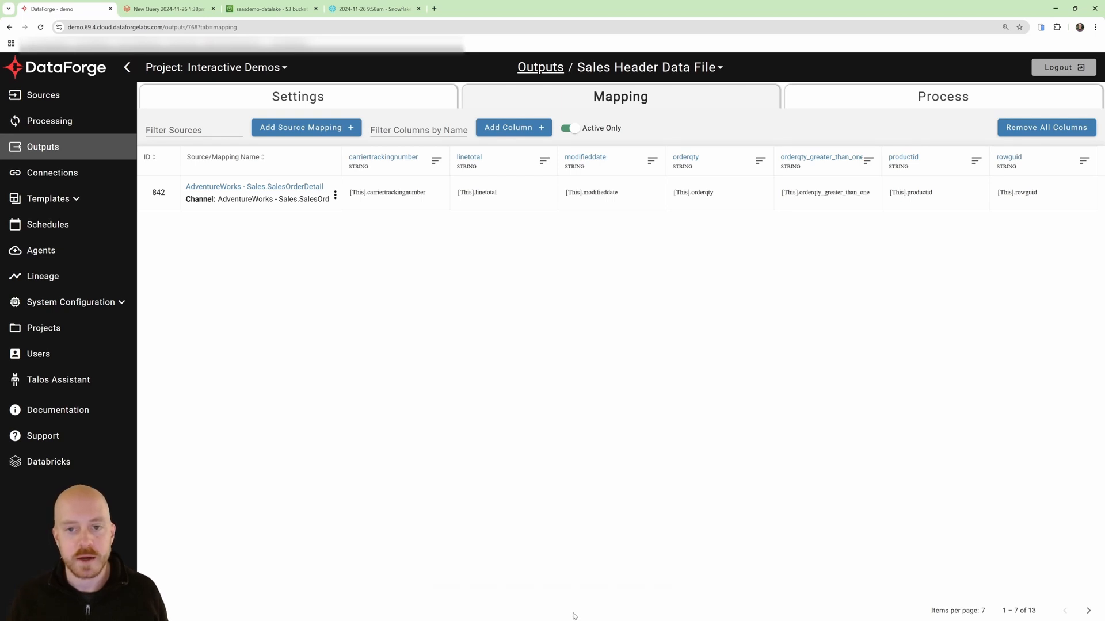
# Open the SalesOrderDetail source from the mapping and review the output reset options for its input and for the whole source
pyautogui.click(272, 187)
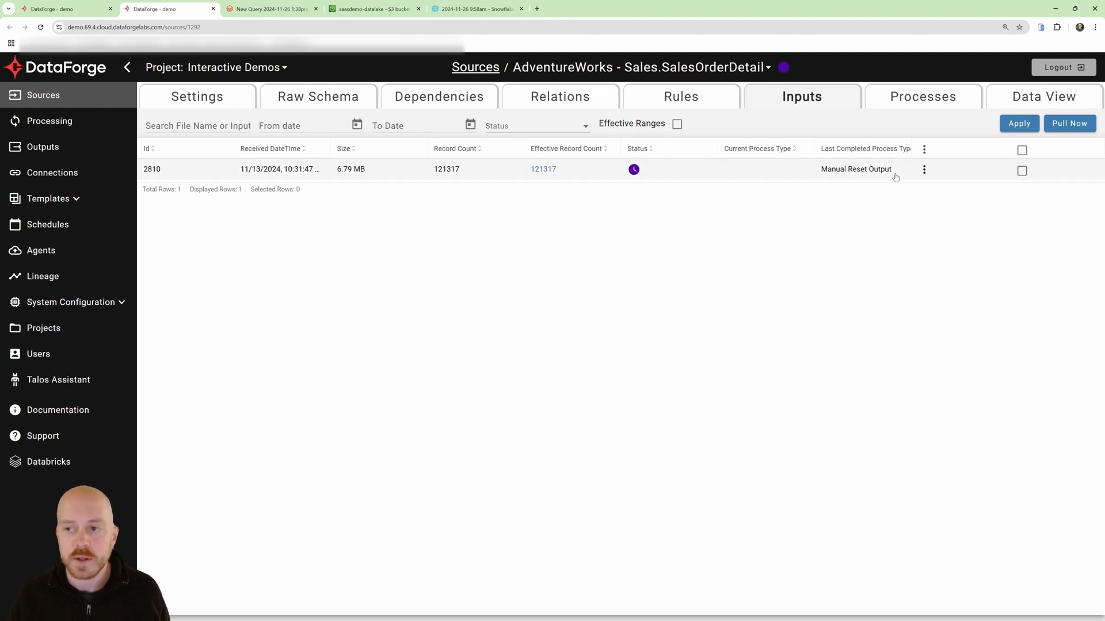
pyautogui.click(924, 171)
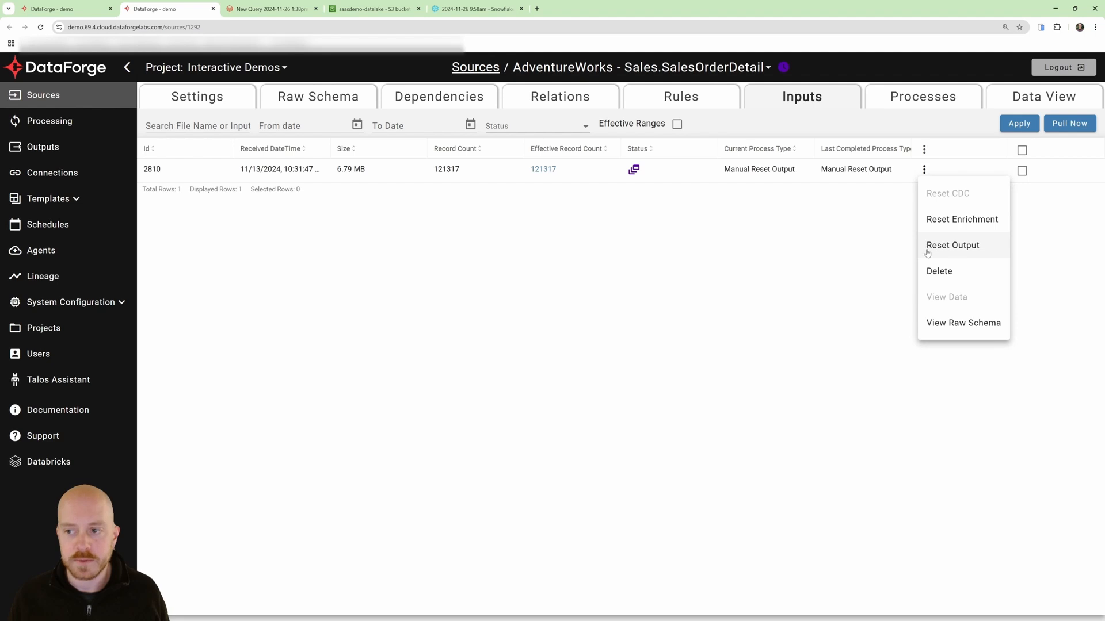
pyautogui.click(869, 255)
pyautogui.click(925, 151)
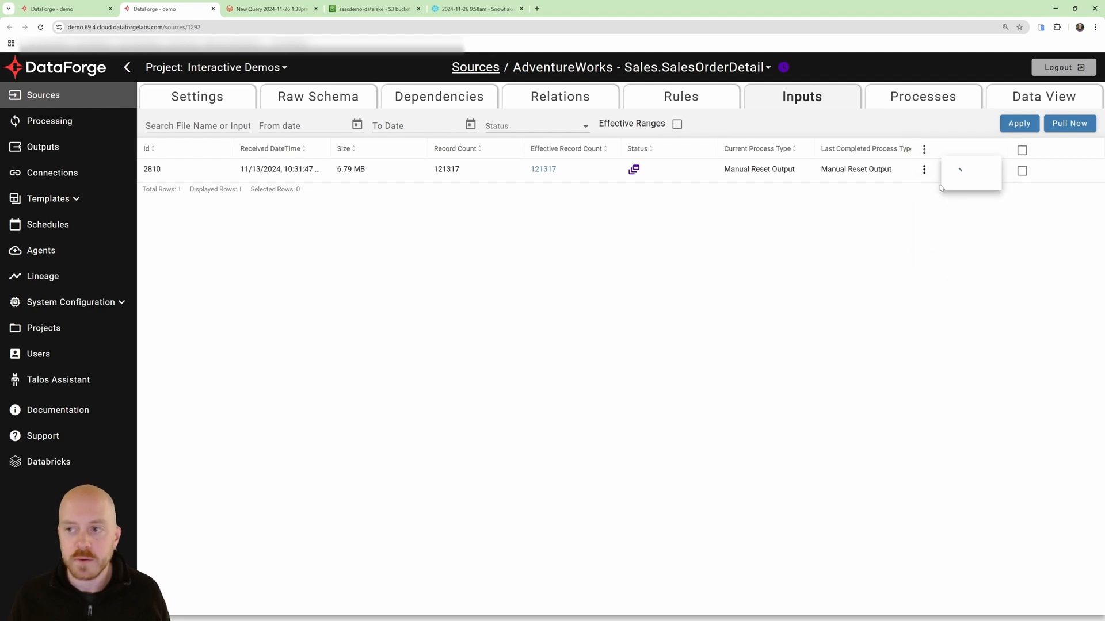
pyautogui.moveTo(936, 204)
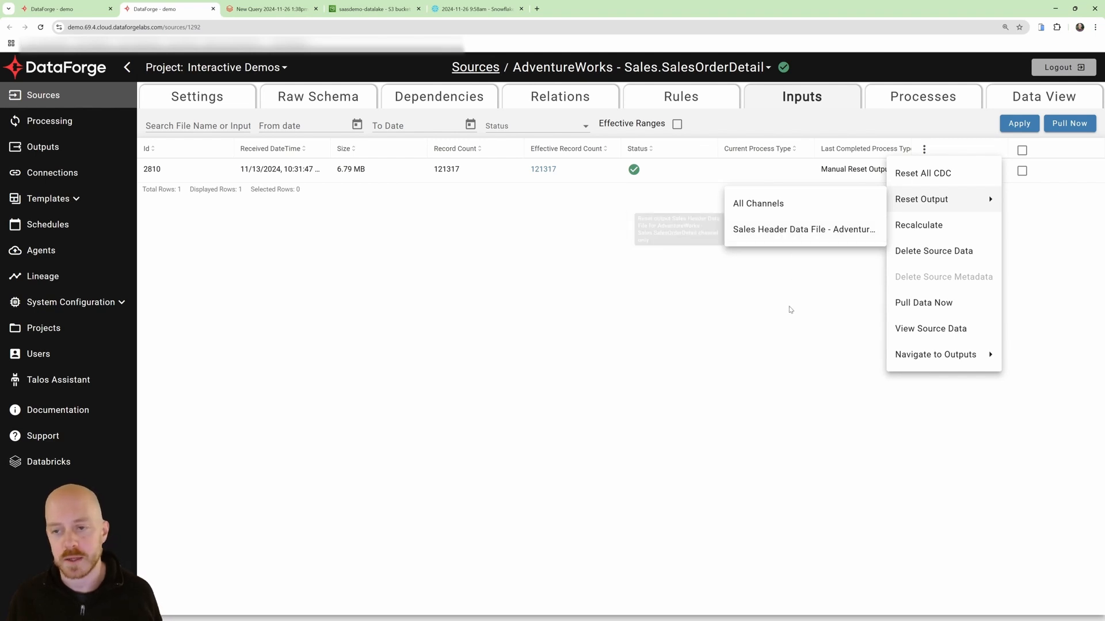
pyautogui.click(782, 335)
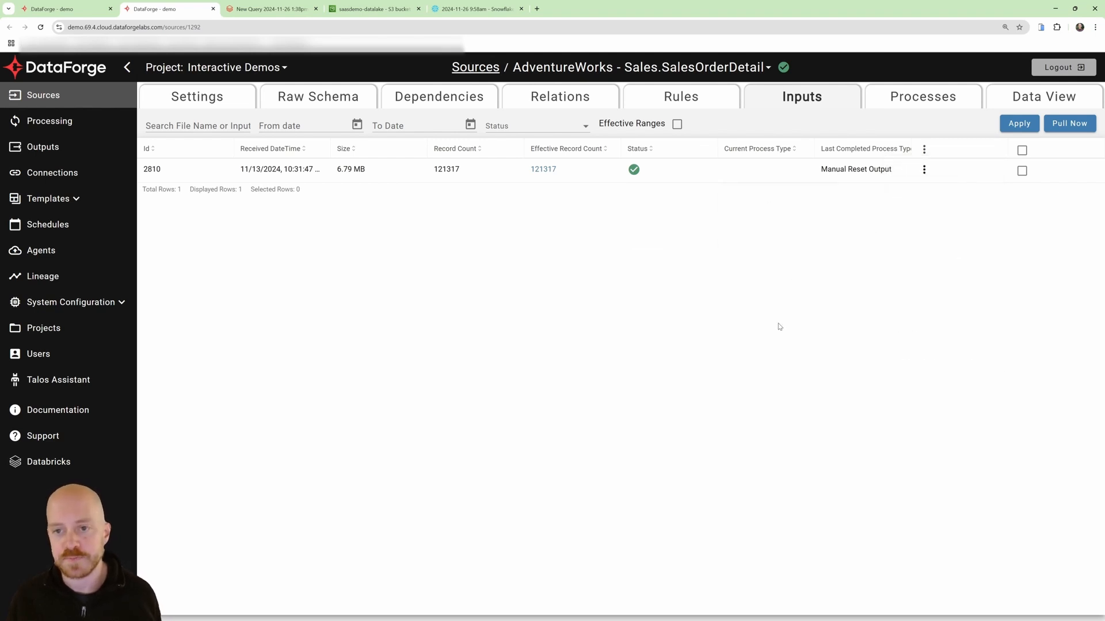
# Inspect the record count and processing log of the input's latest Manual Reset Output process
pyautogui.click(633, 170)
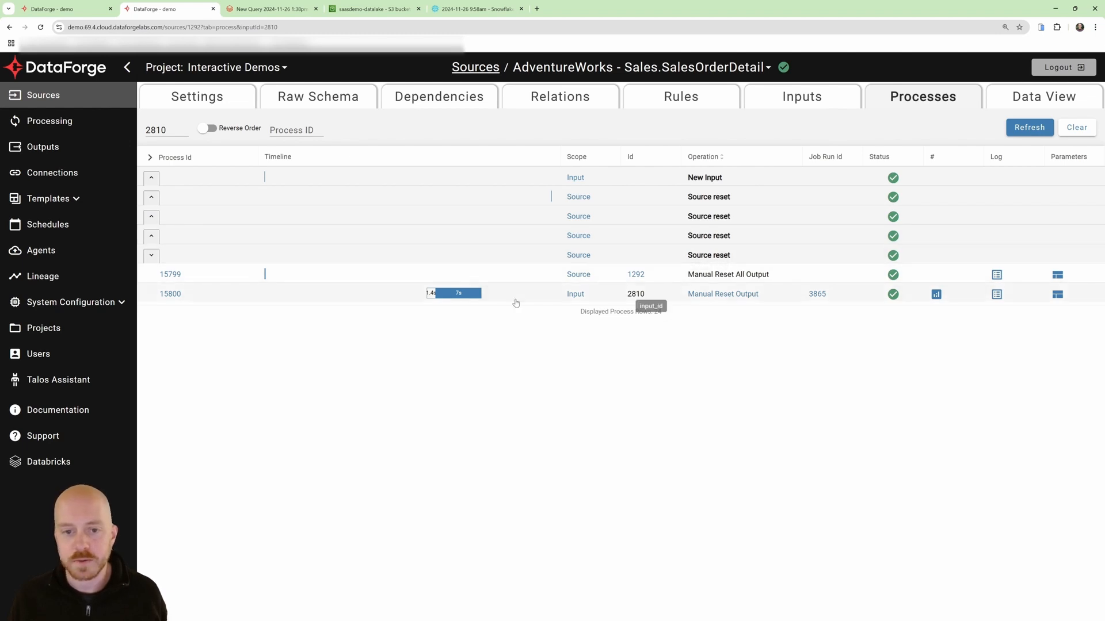
pyautogui.click(937, 295)
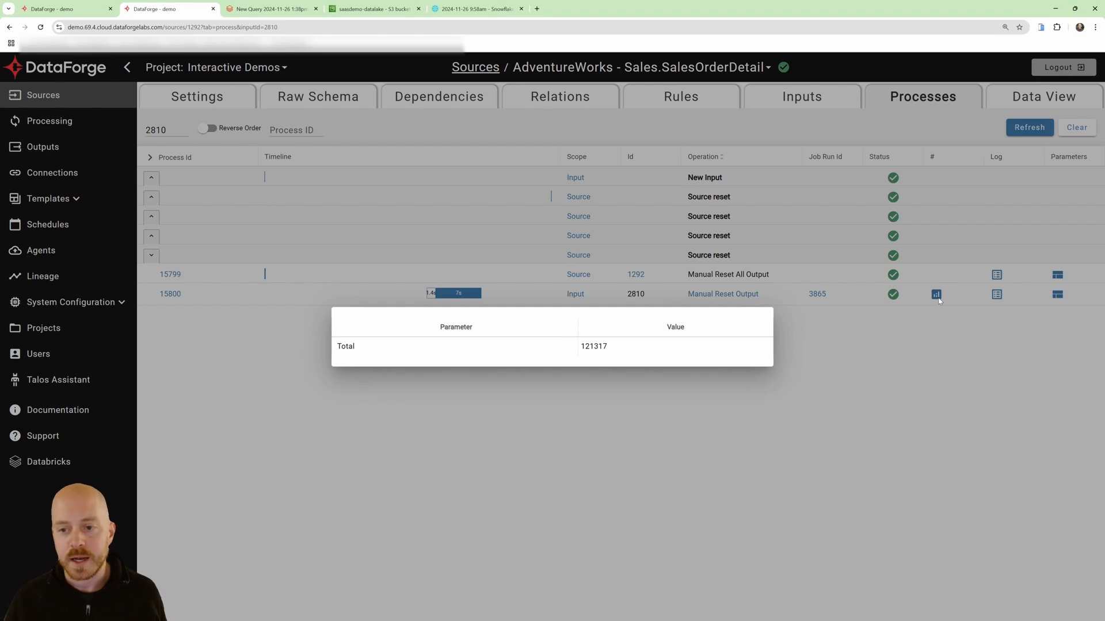
pyautogui.click(937, 328)
pyautogui.click(997, 295)
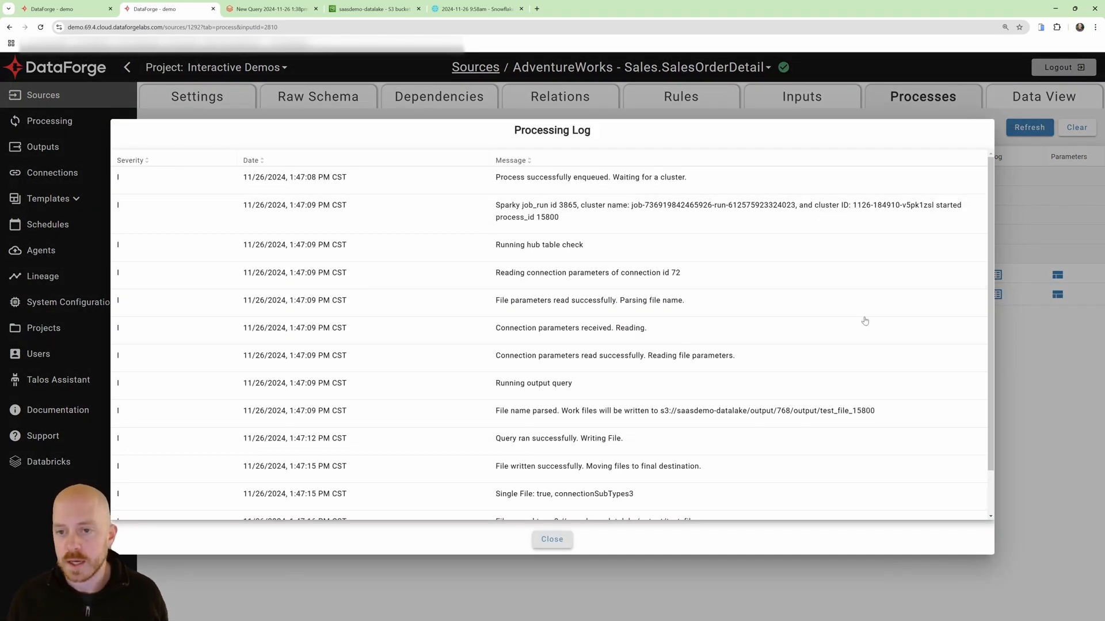
pyautogui.click(1027, 376)
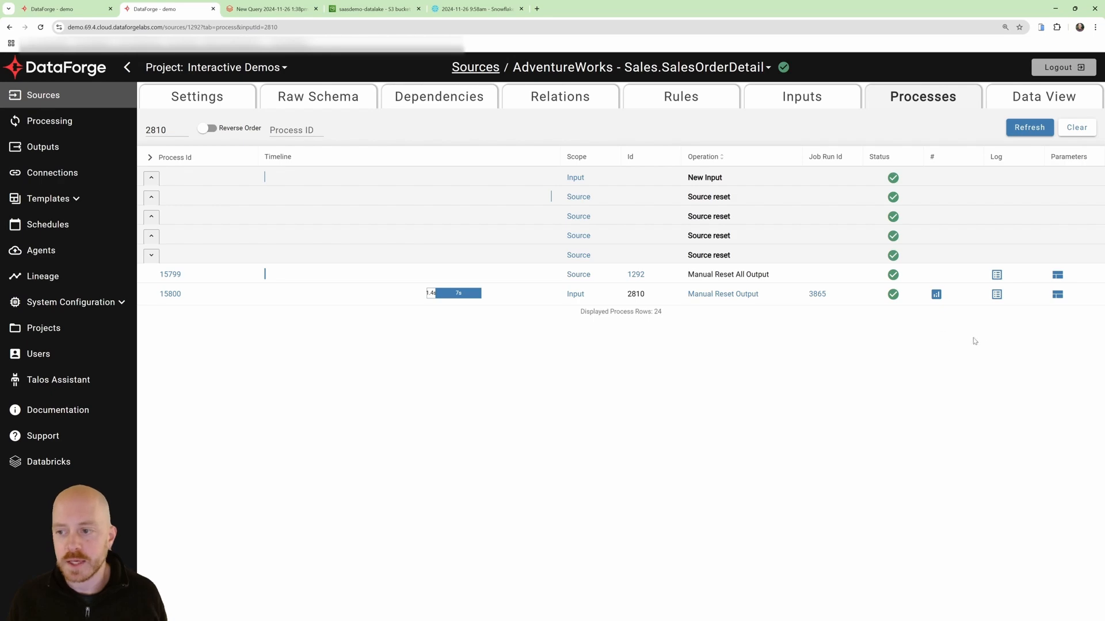
# Examine the query, schema and other parameters of the Manual Reset Output process
pyautogui.click(1057, 295)
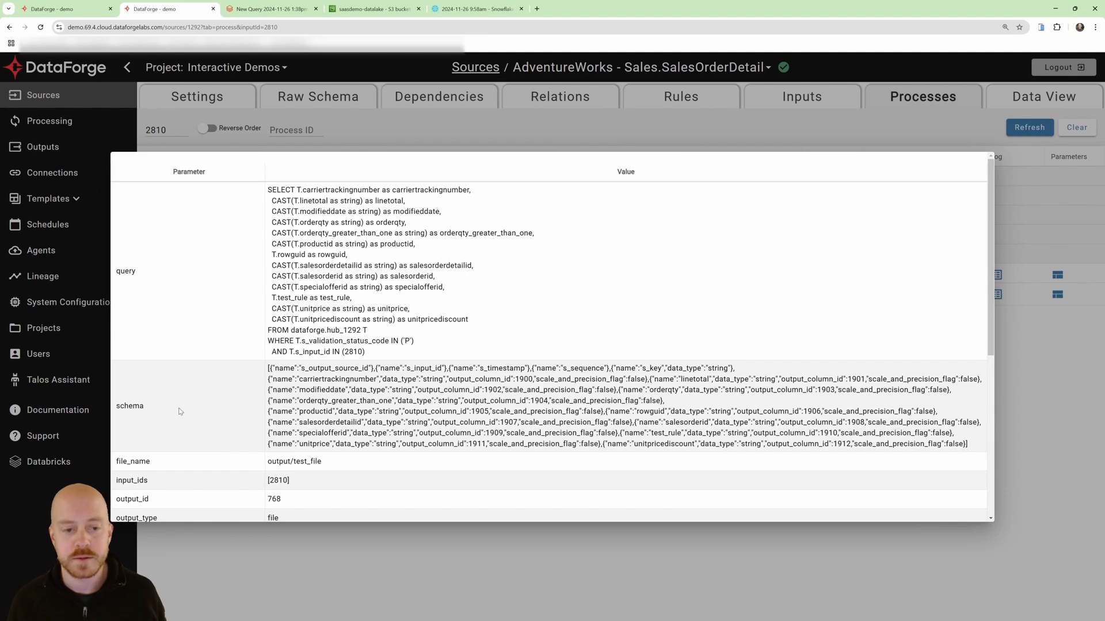
pyautogui.scroll(-3, 201, 409)
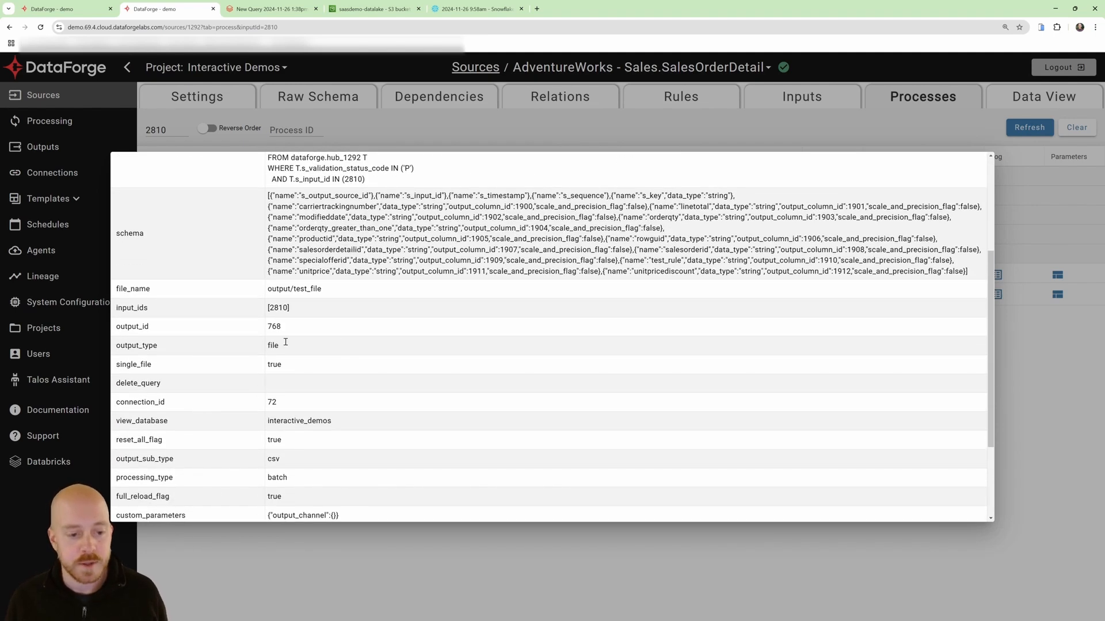
pyautogui.scroll(-2, 354, 379)
pyautogui.scroll(-1, 388, 381)
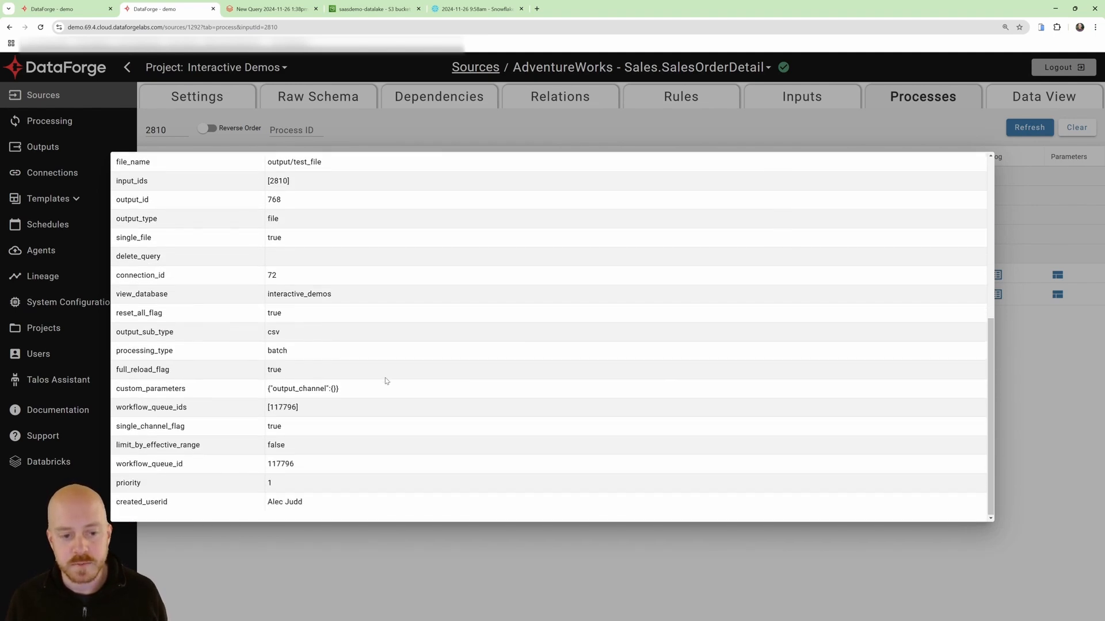
pyautogui.scroll(5, 507, 401)
pyautogui.scroll(3, 507, 401)
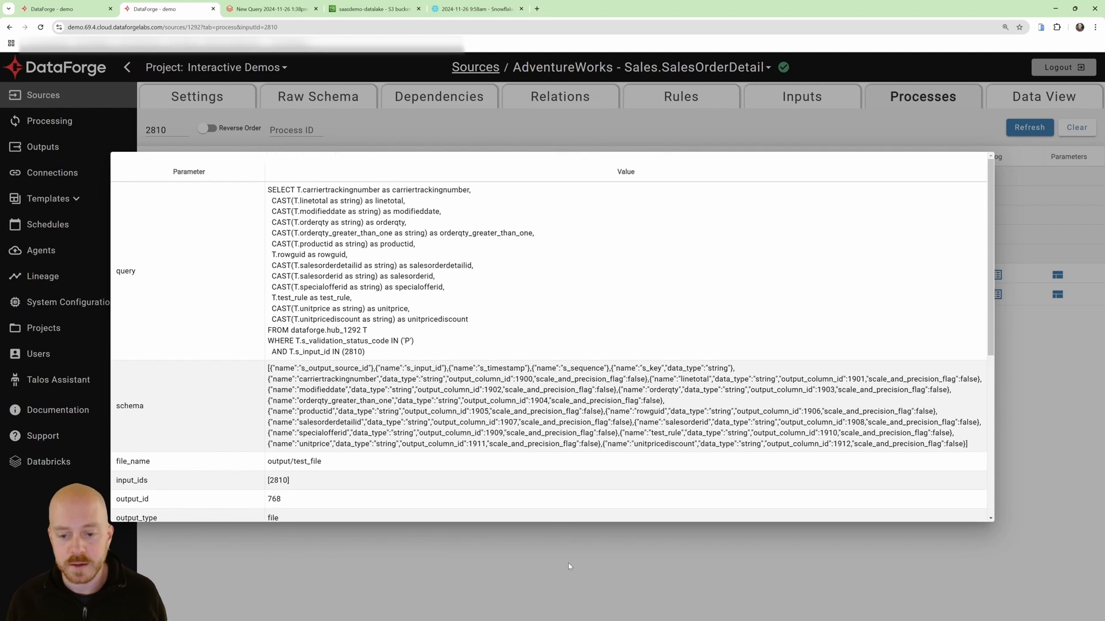
pyautogui.click(568, 563)
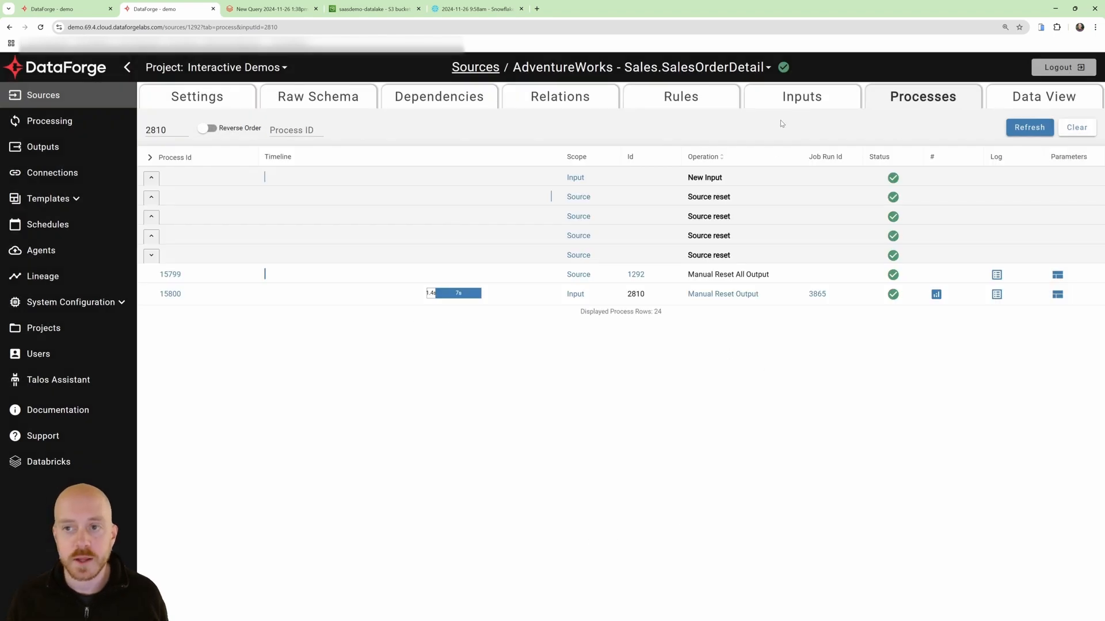
# Check the saasdemo-datalake bucket's output folder in Amazon S3 for test_file.csv, then return to DataForge and close the source page
pyautogui.click(379, 11)
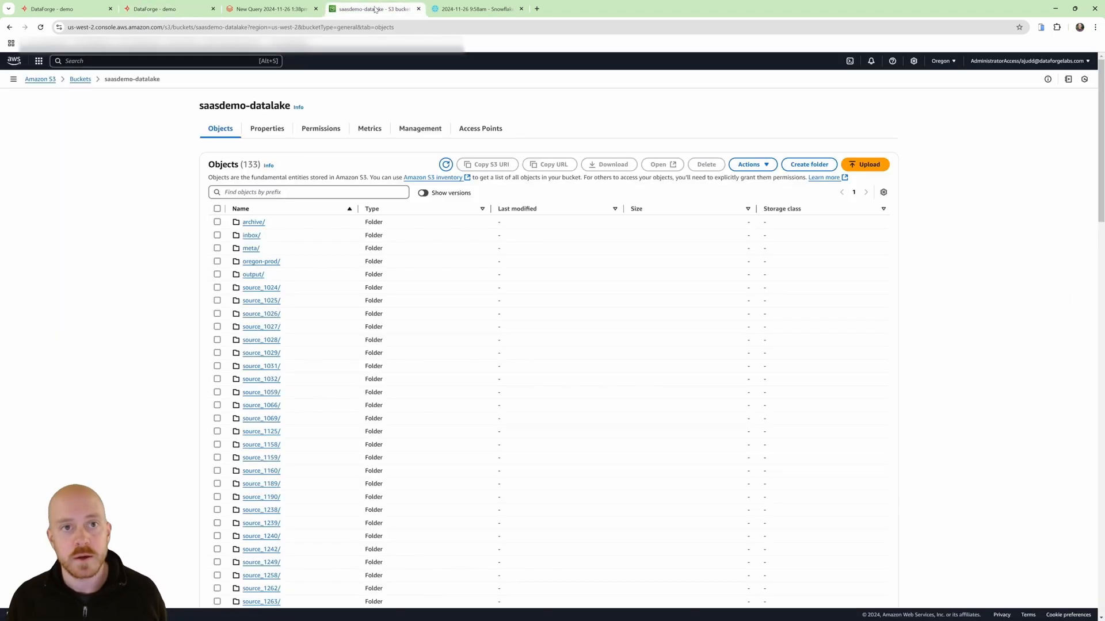
pyautogui.click(254, 275)
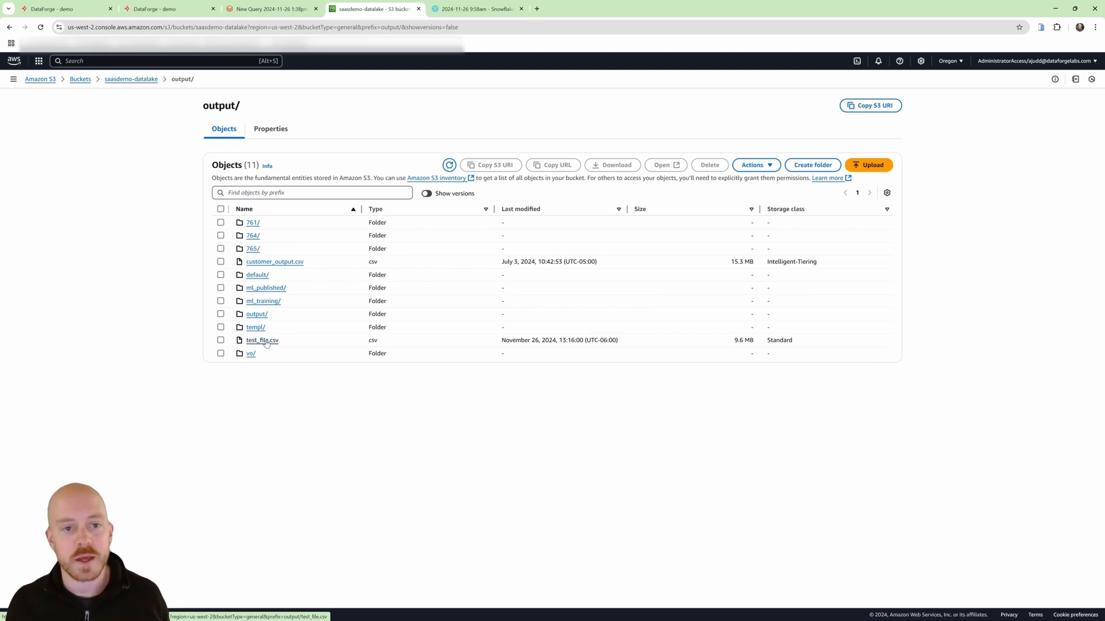
pyautogui.click(86, 9)
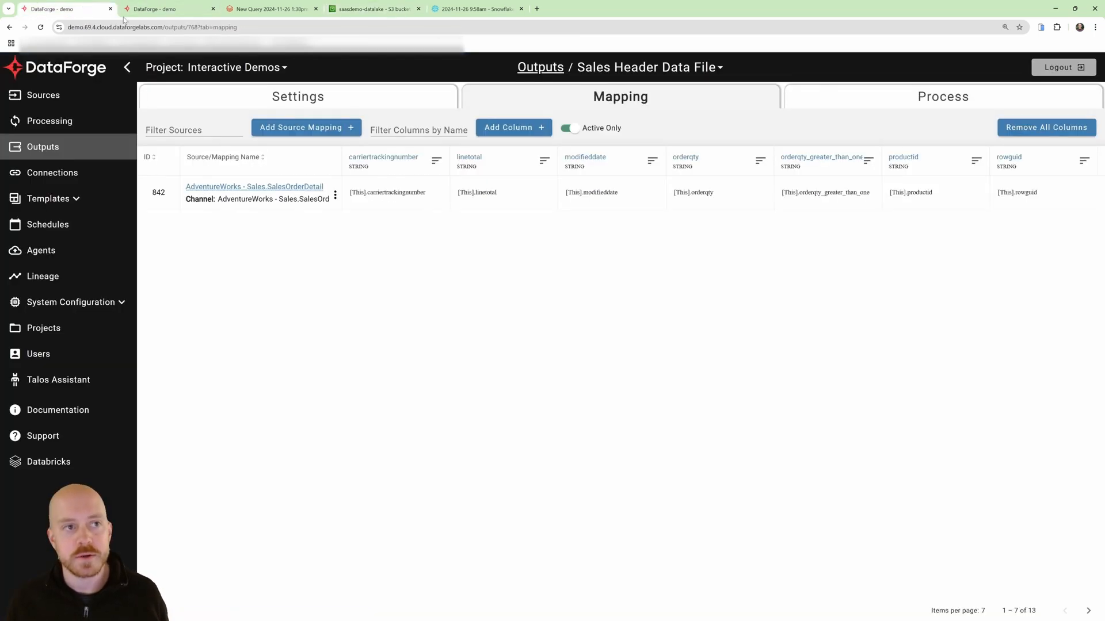
pyautogui.click(213, 8)
# Start a new output named Snowflake Sale Agg with the description demo
pyautogui.click(64, 148)
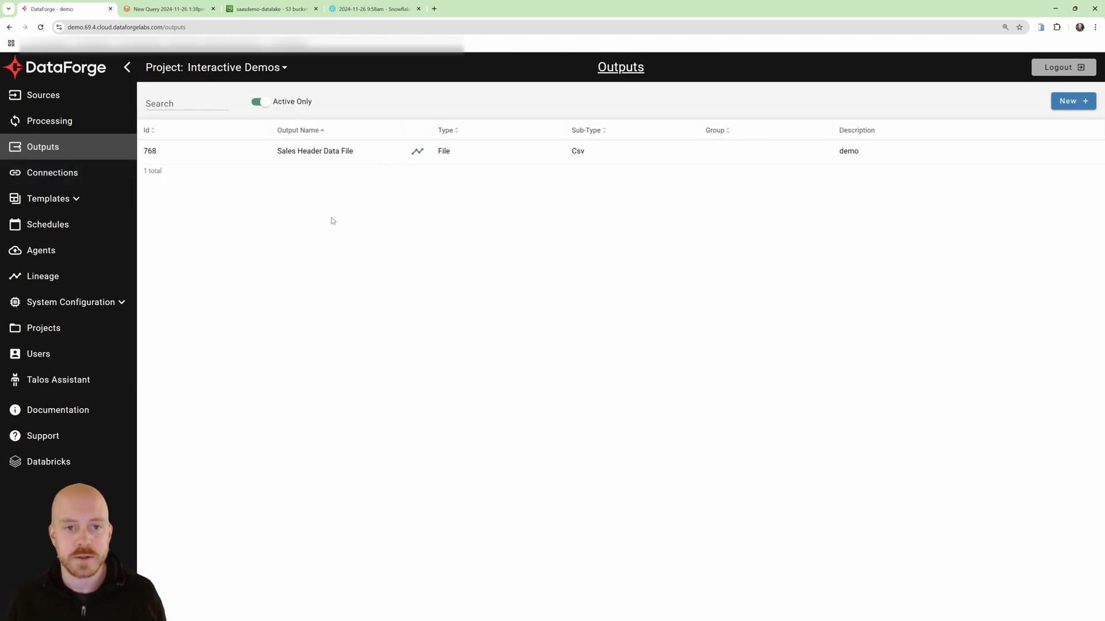
pyautogui.click(1071, 101)
pyautogui.click(453, 167)
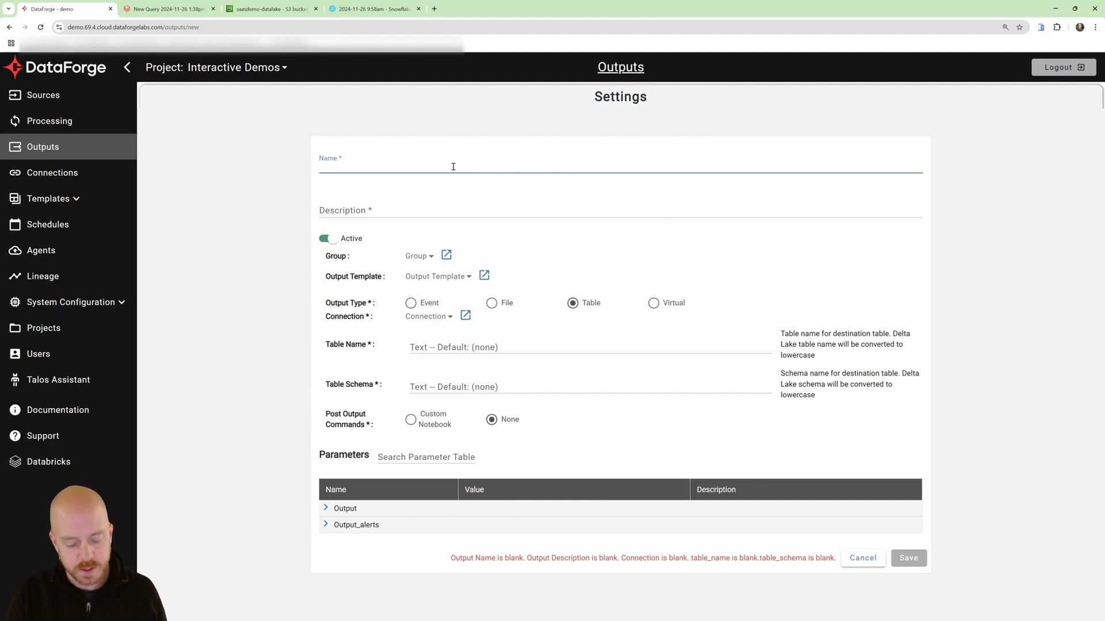
pyautogui.write('Snowf')
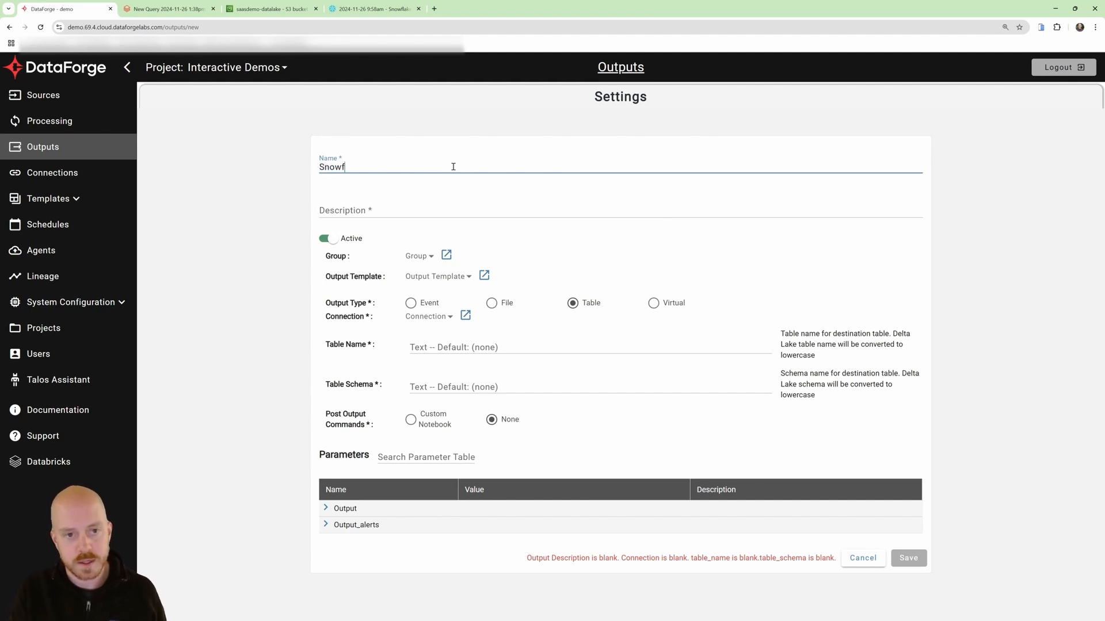
pyautogui.write('lake Sal')
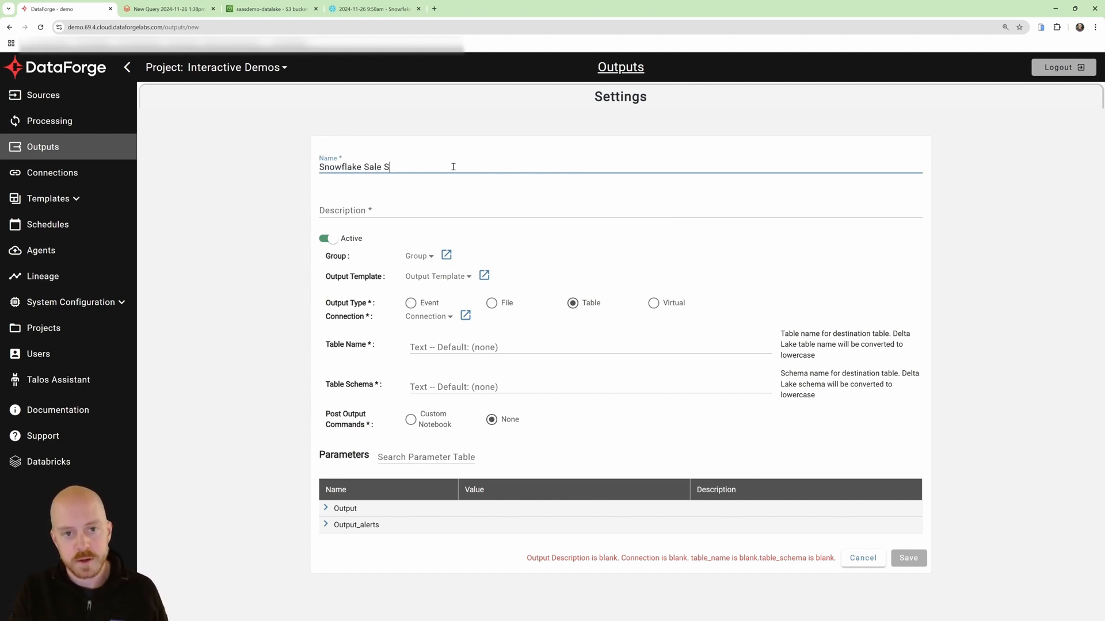
pyautogui.write('e Agg')
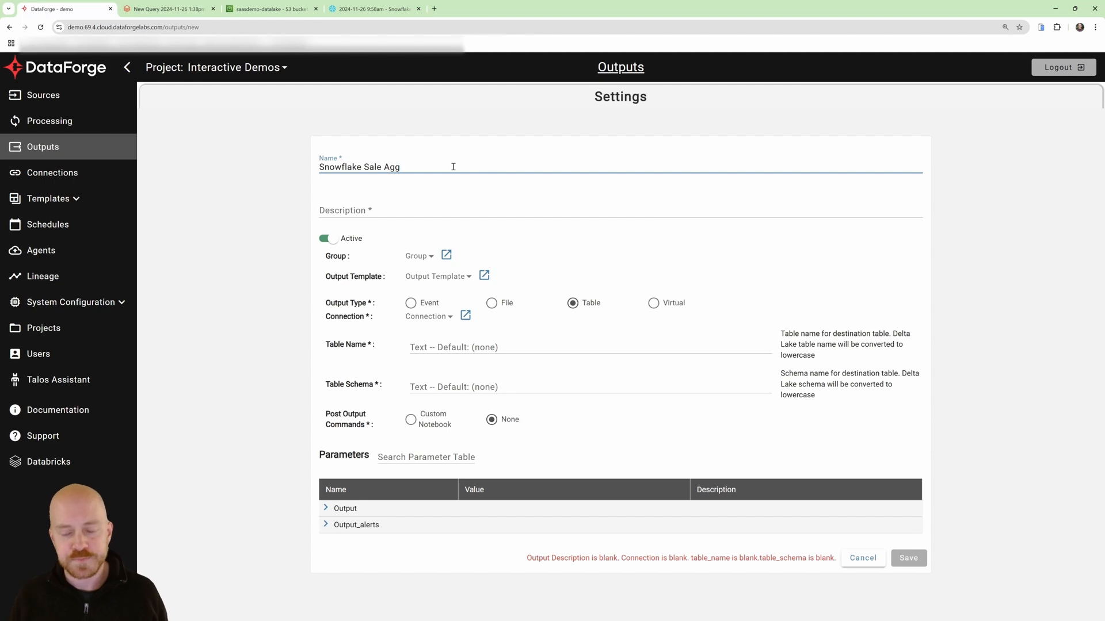
pyautogui.click(424, 211)
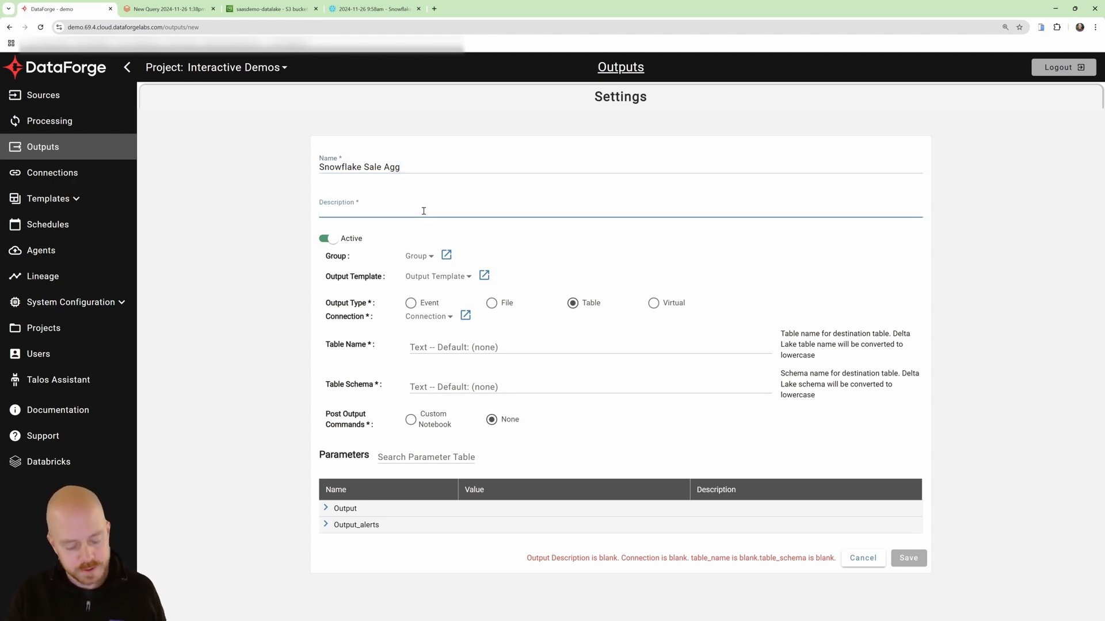
pyautogui.write('demo')
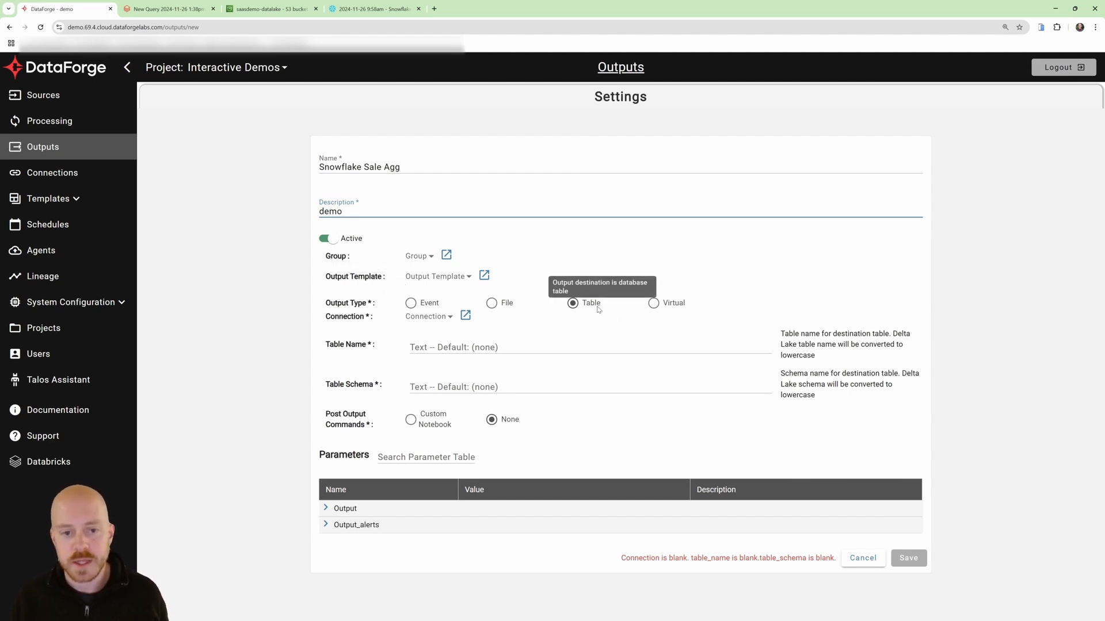
# Use the Snowflake Demo connection for the table output, with table name total_sales and table schema PUBLIC
pyautogui.click(426, 320)
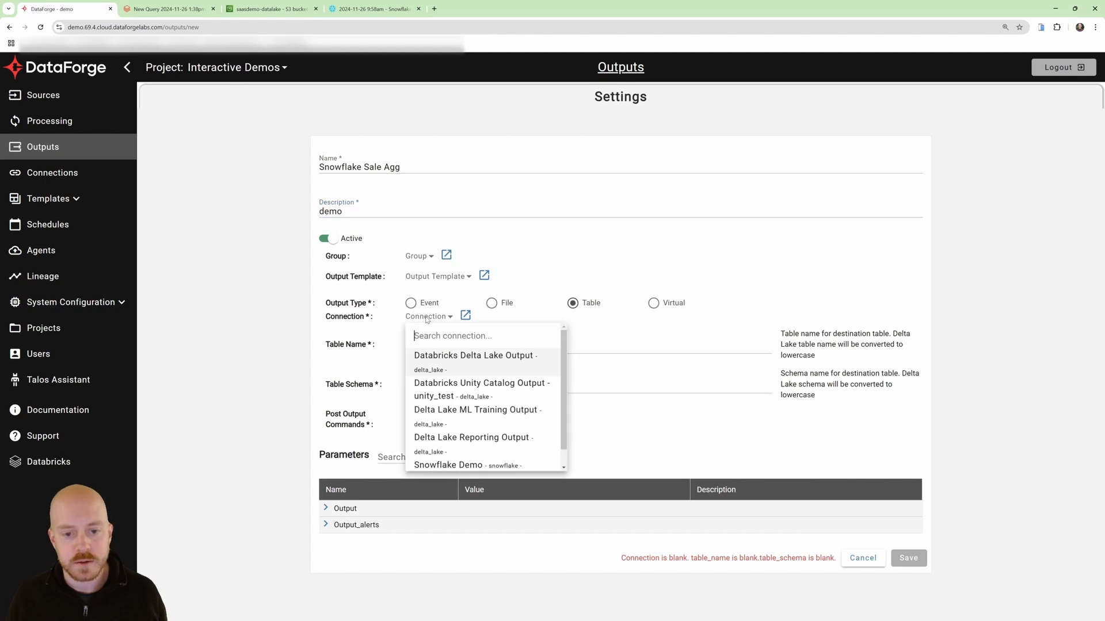
pyautogui.scroll(-1, 471, 425)
pyautogui.click(469, 447)
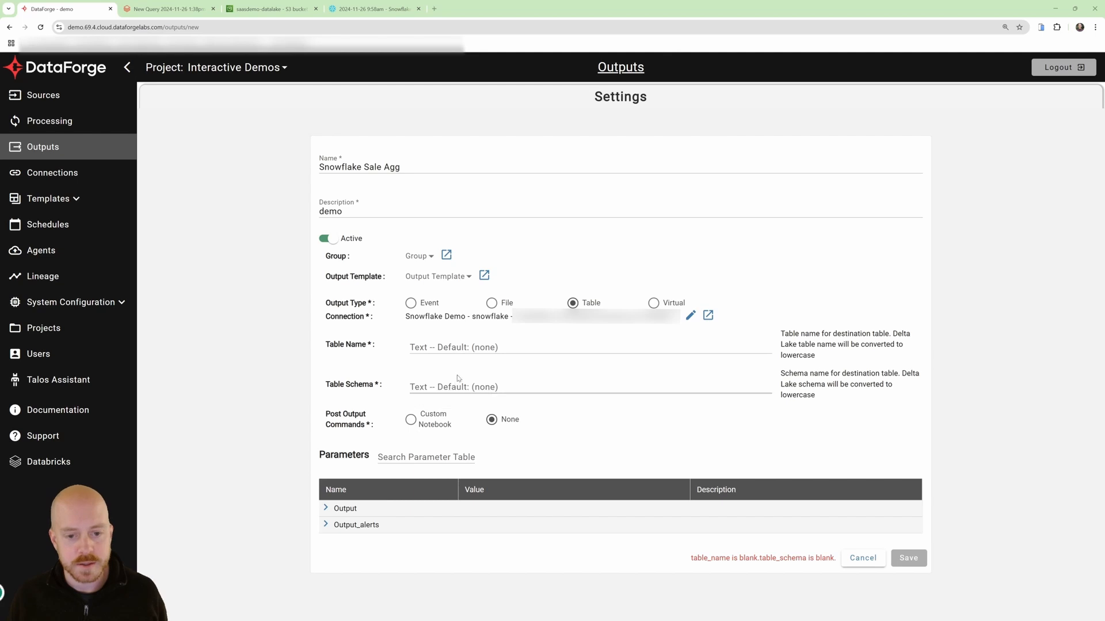
pyautogui.click(450, 349)
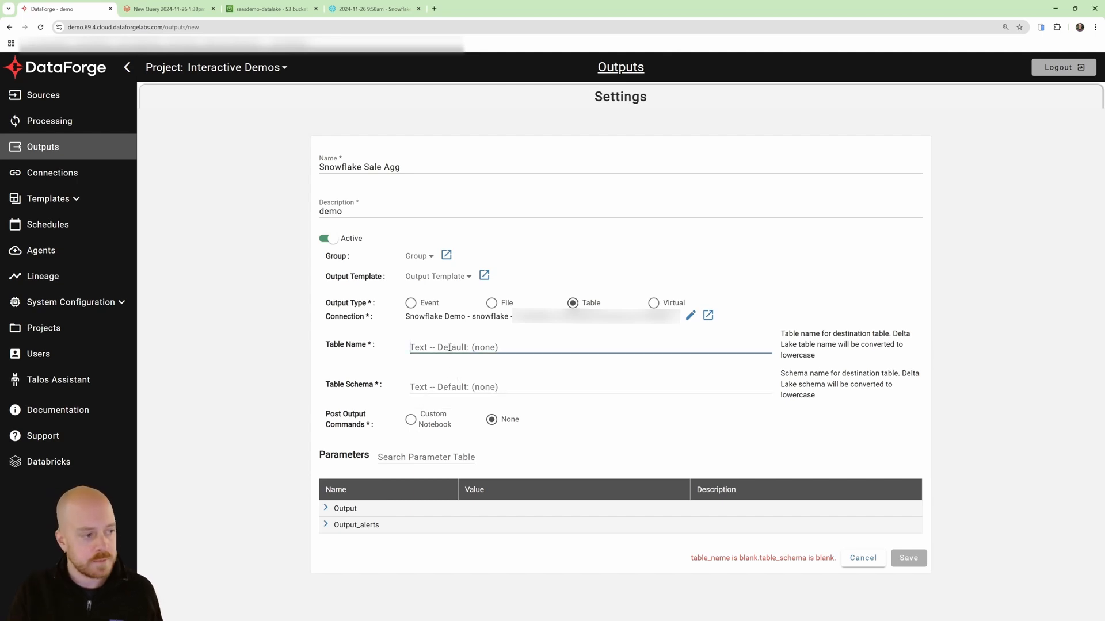
pyautogui.write('total_sal')
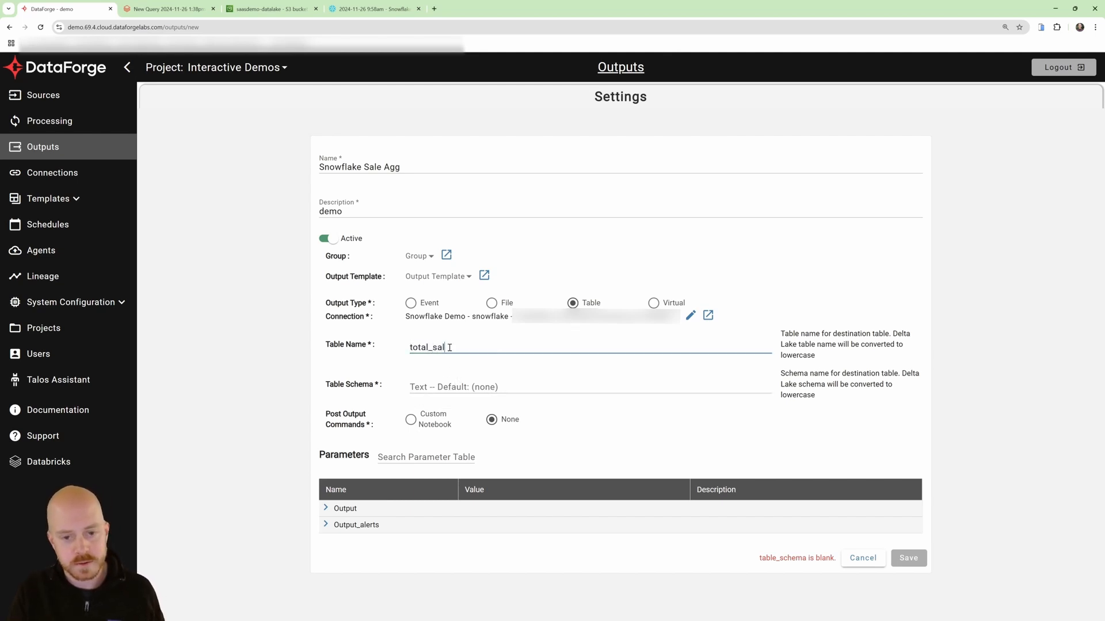
pyautogui.write('es')
pyautogui.click(435, 390)
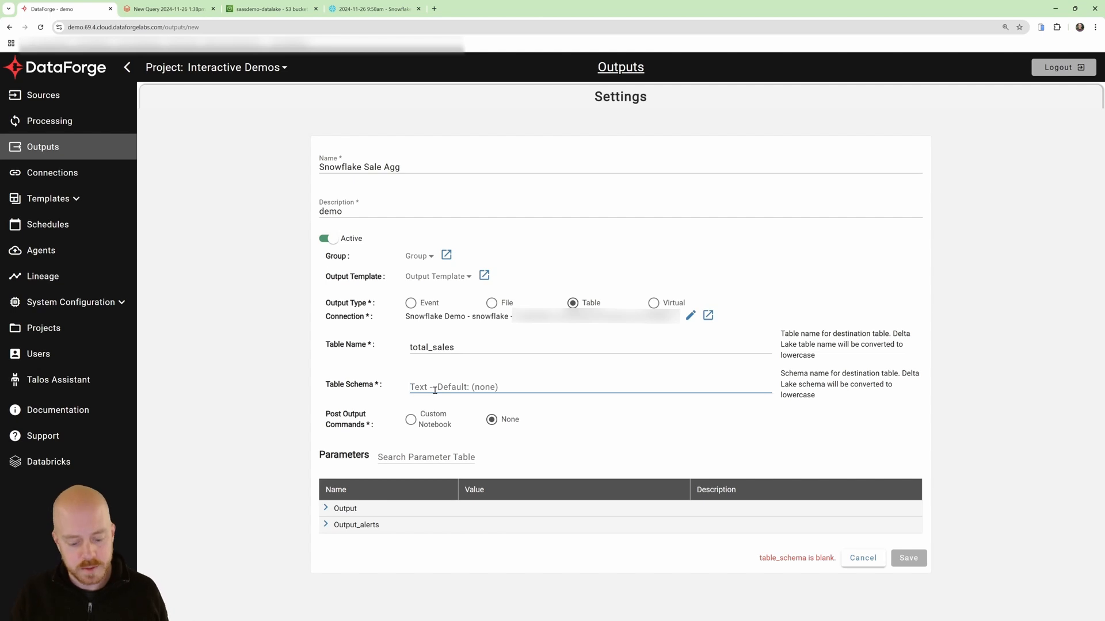
pyautogui.write('PUBLIC')
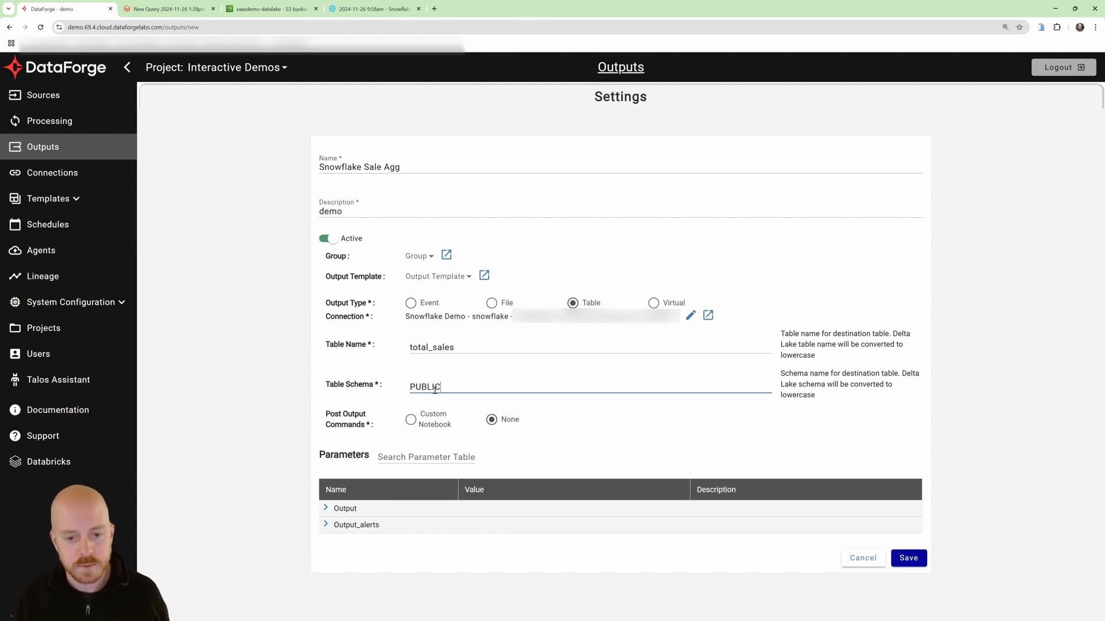
pyautogui.click(635, 419)
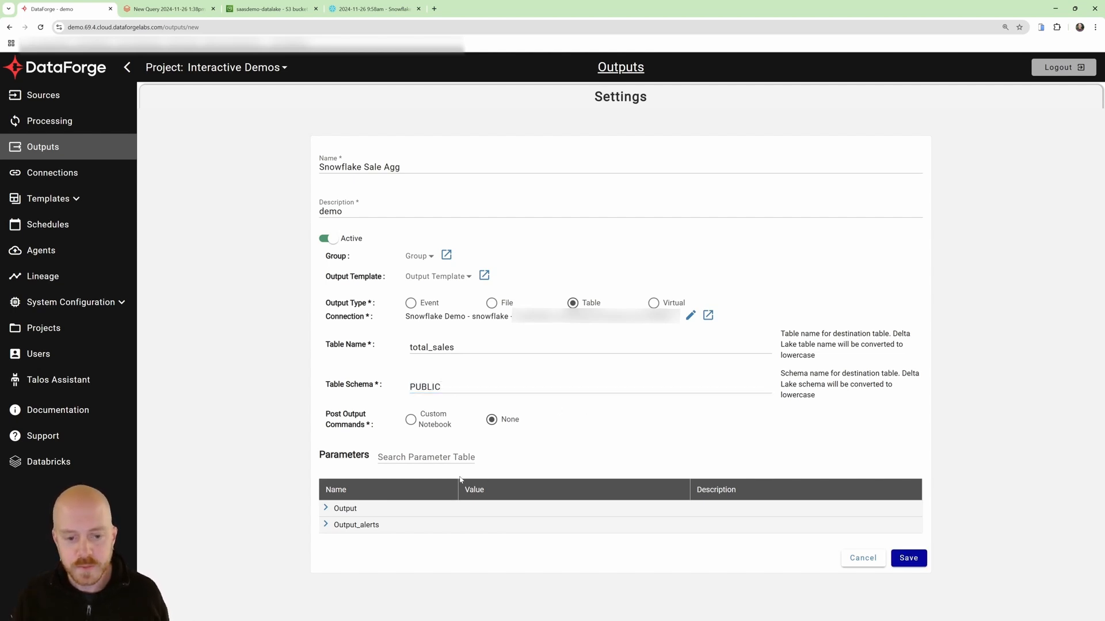
# Review the Output parameters of the Snowflake table output, then save it
pyautogui.click(327, 508)
pyautogui.scroll(-2, 411, 419)
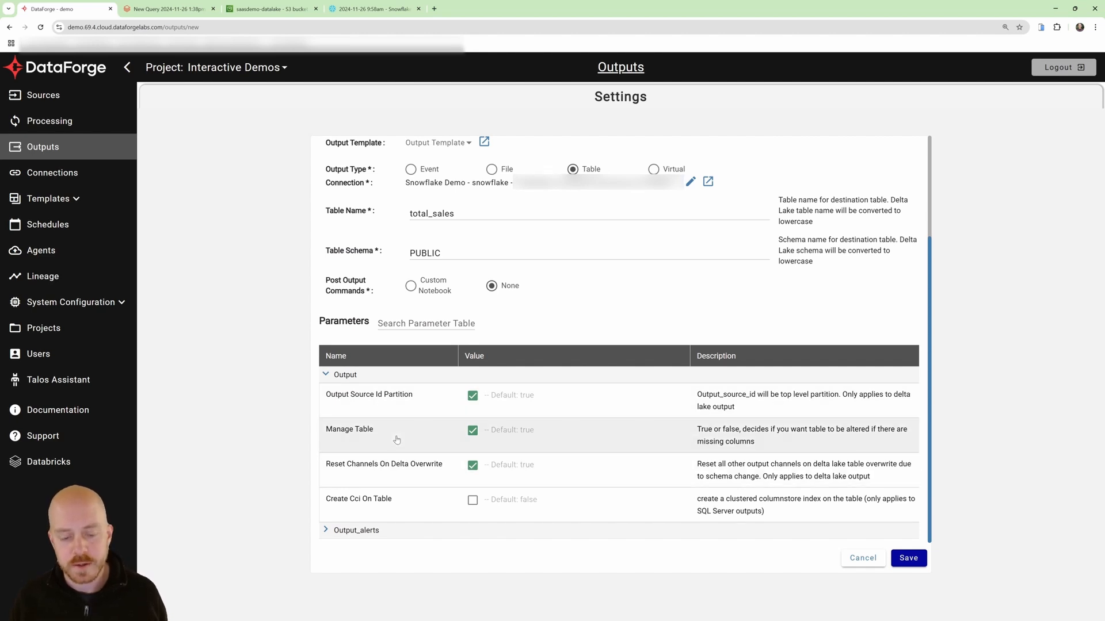
pyautogui.click(326, 375)
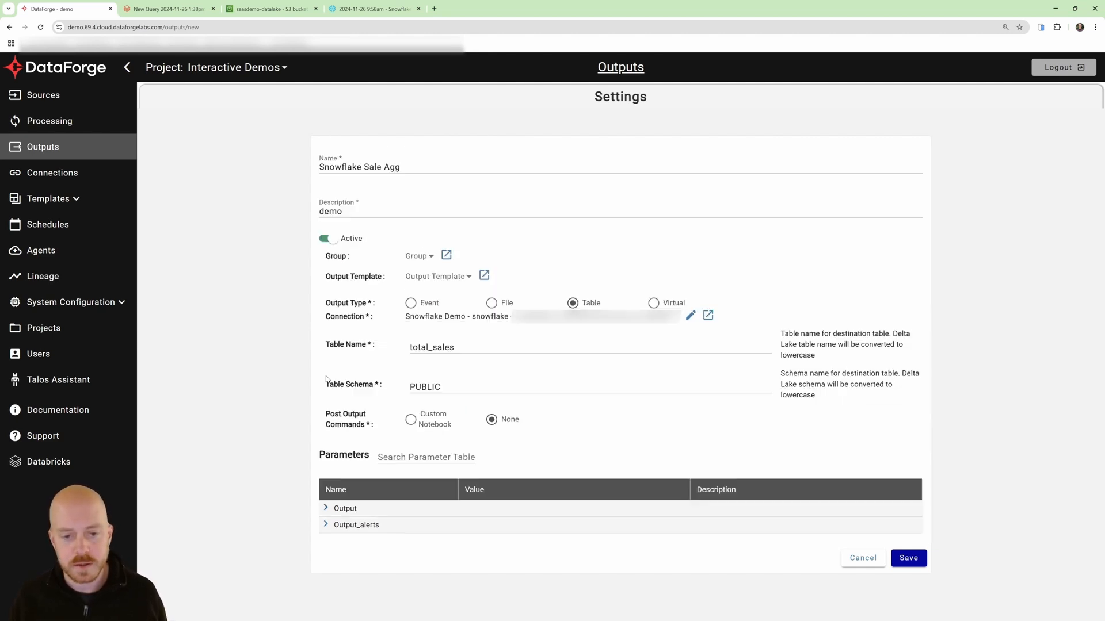
pyautogui.click(908, 558)
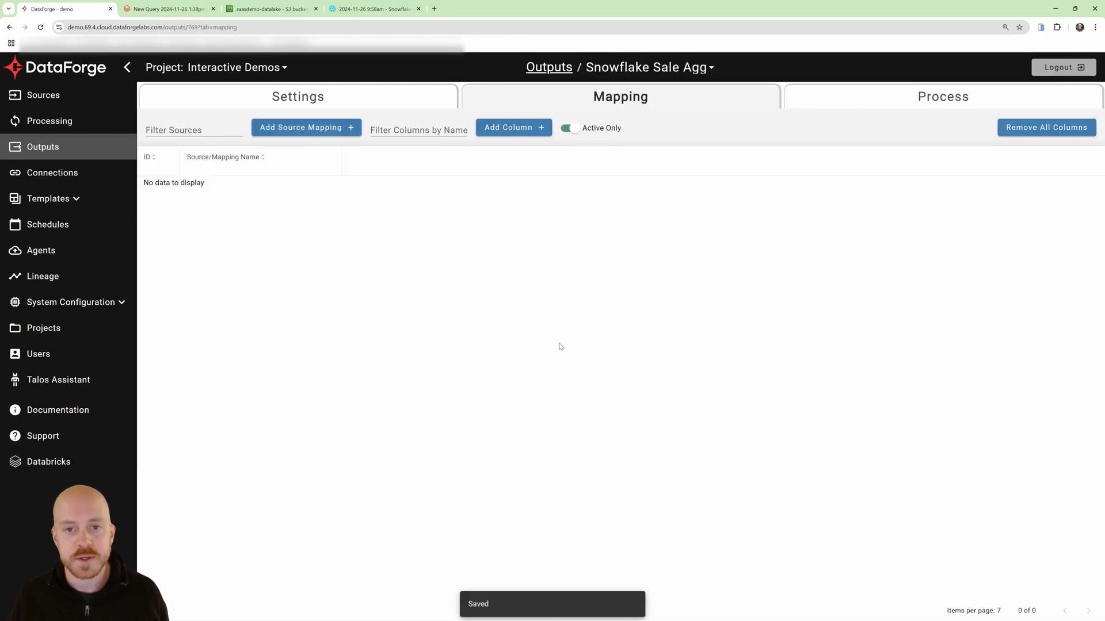
# Add a source mapping for AdventureWorks - Sales.SalesOrderDetail and review the actions available for it
pyautogui.click(319, 141)
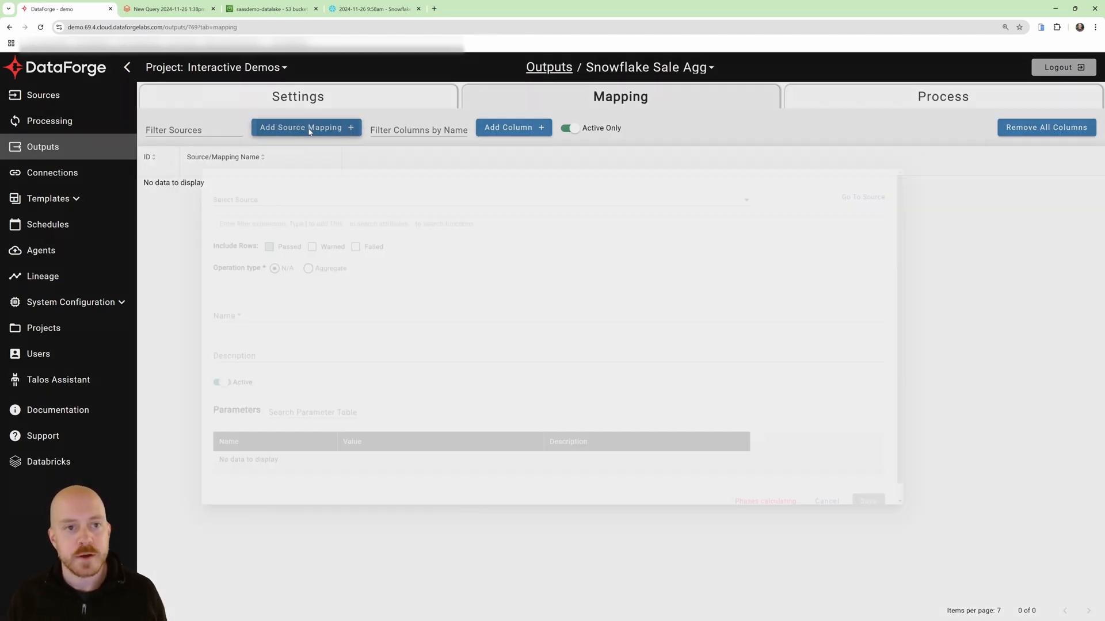
pyautogui.click(354, 187)
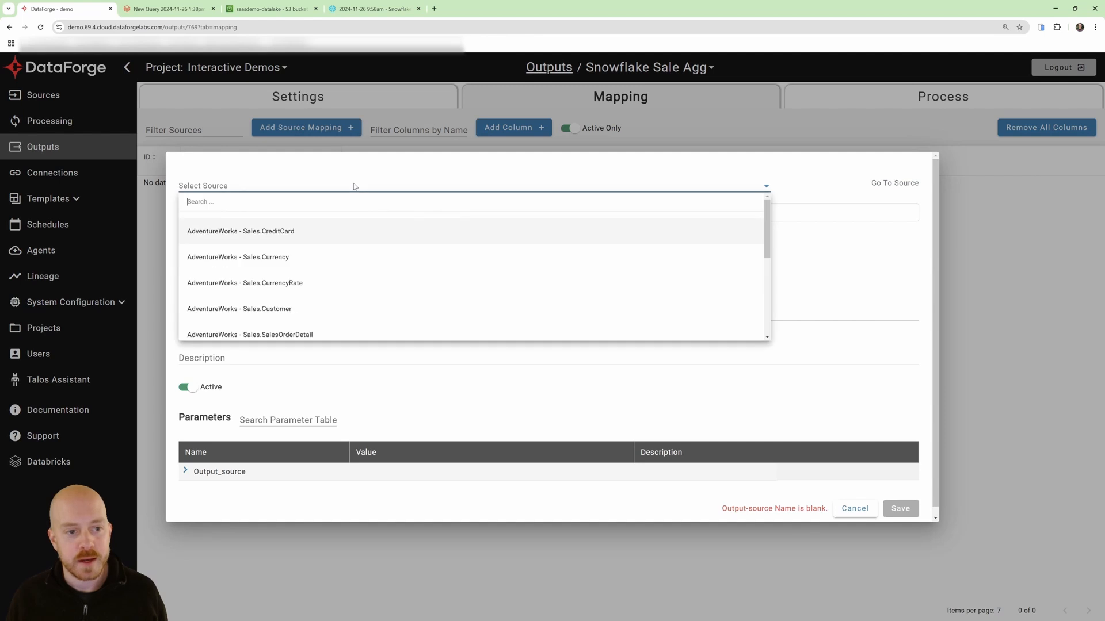
pyautogui.scroll(-1, 345, 311)
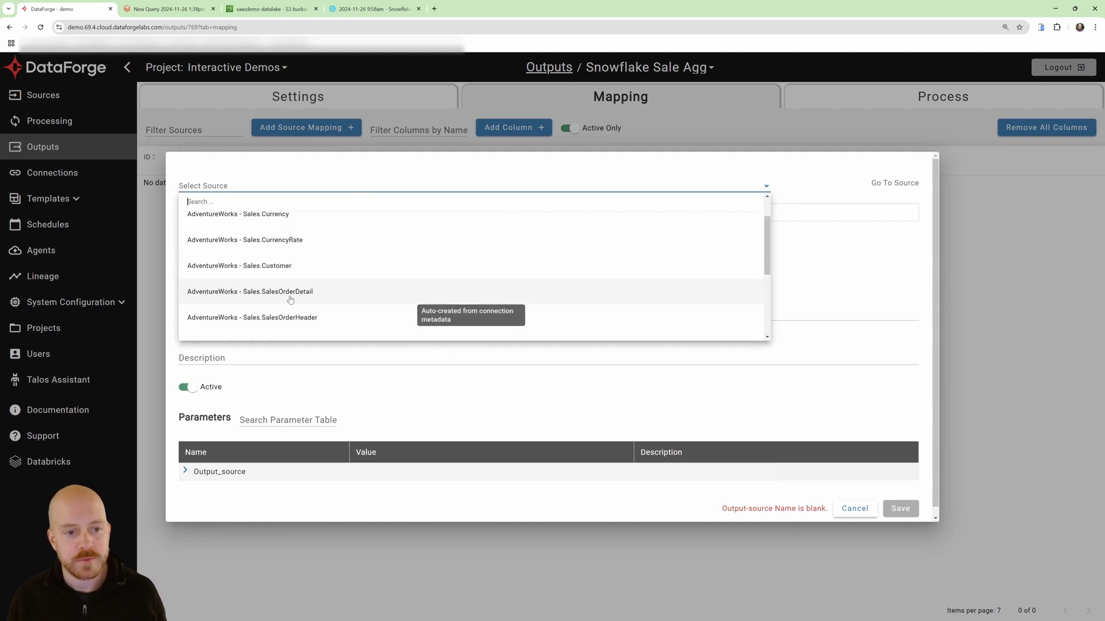
pyautogui.click(297, 297)
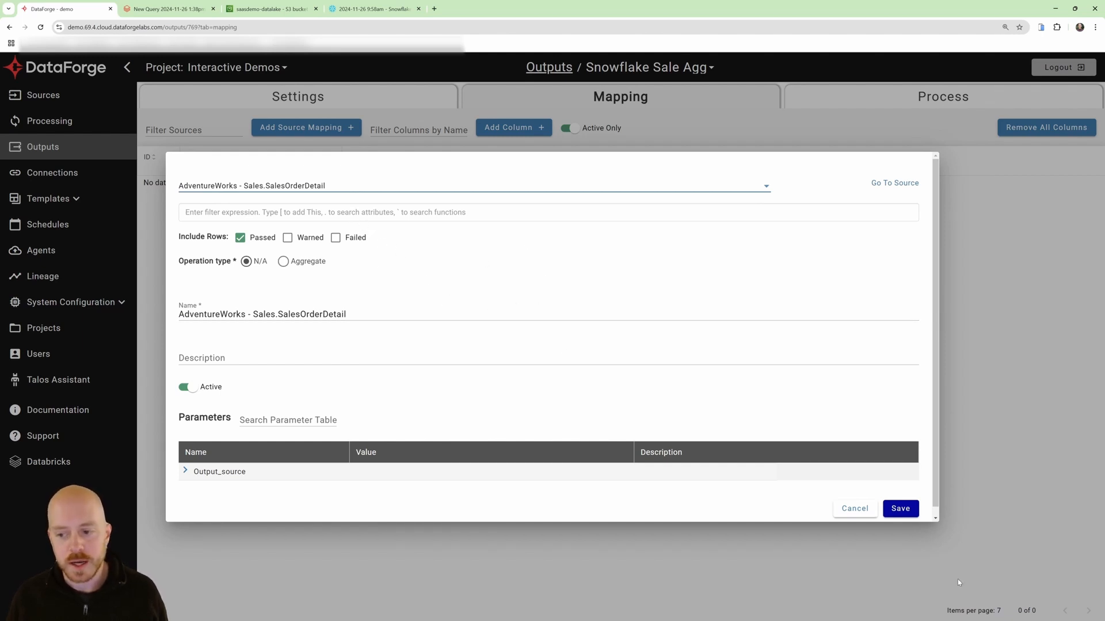
pyautogui.click(898, 508)
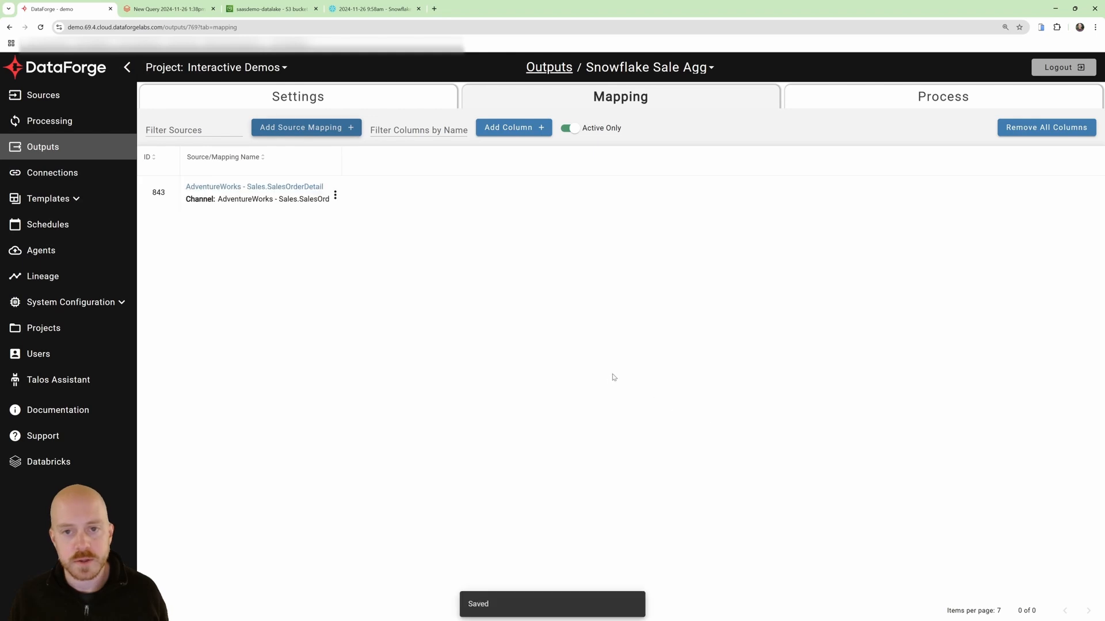
pyautogui.click(335, 195)
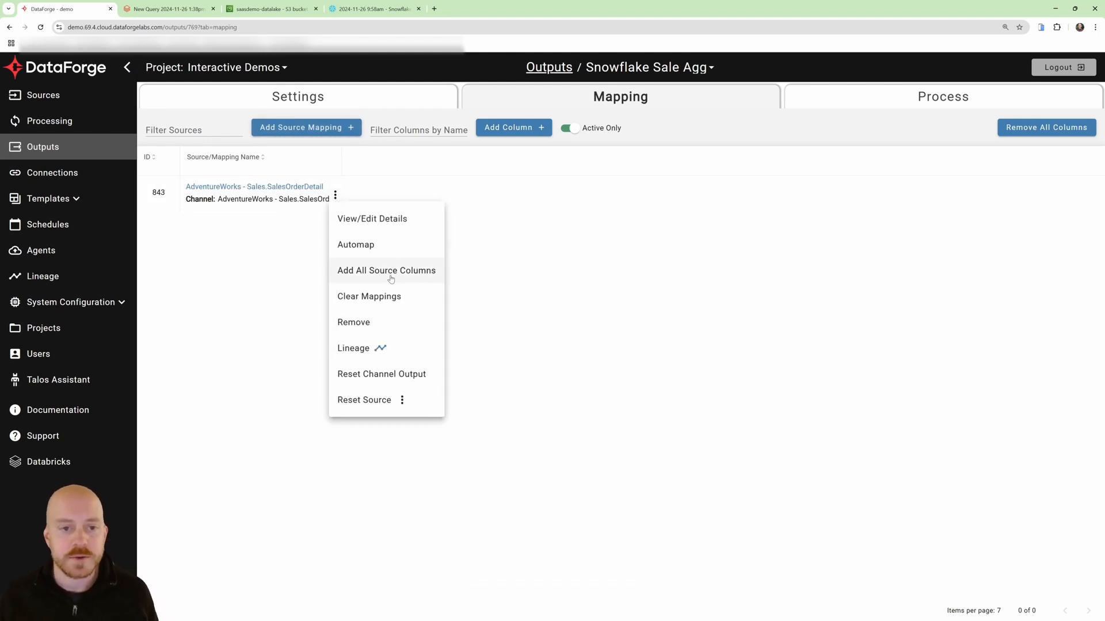
pyautogui.click(534, 287)
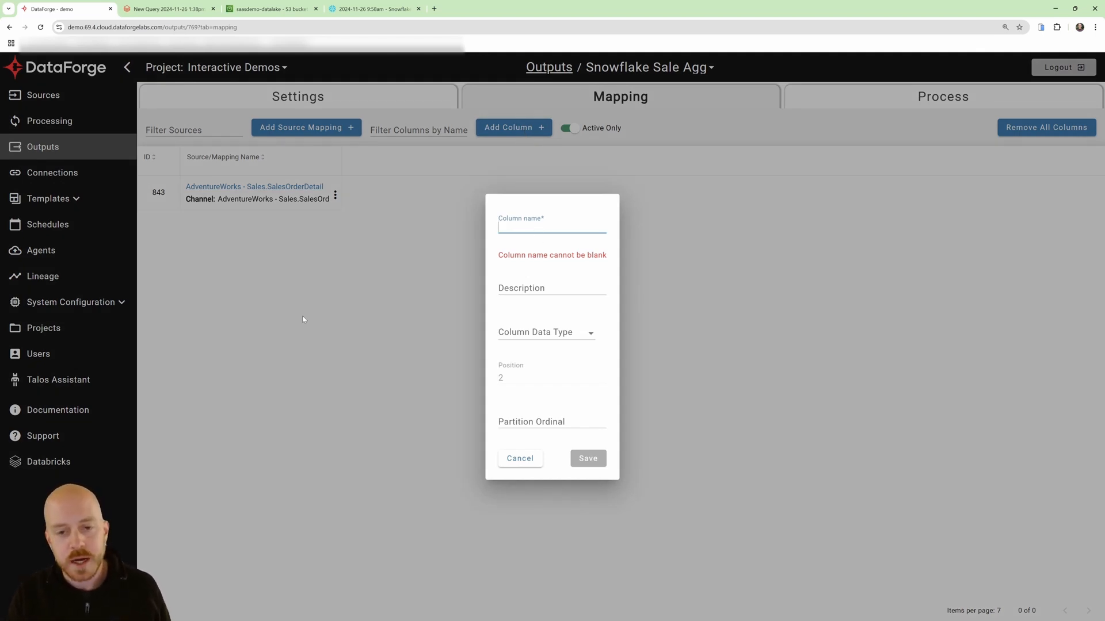
# Add an output column named salesorderdetailid to the Snowflake Sale Agg mapping
pyautogui.write('SALES')
pyautogui.press('BackSpace')
pyautogui.press('BackSpace')
pyautogui.press('BackSpace')
pyautogui.press('BackSpace')
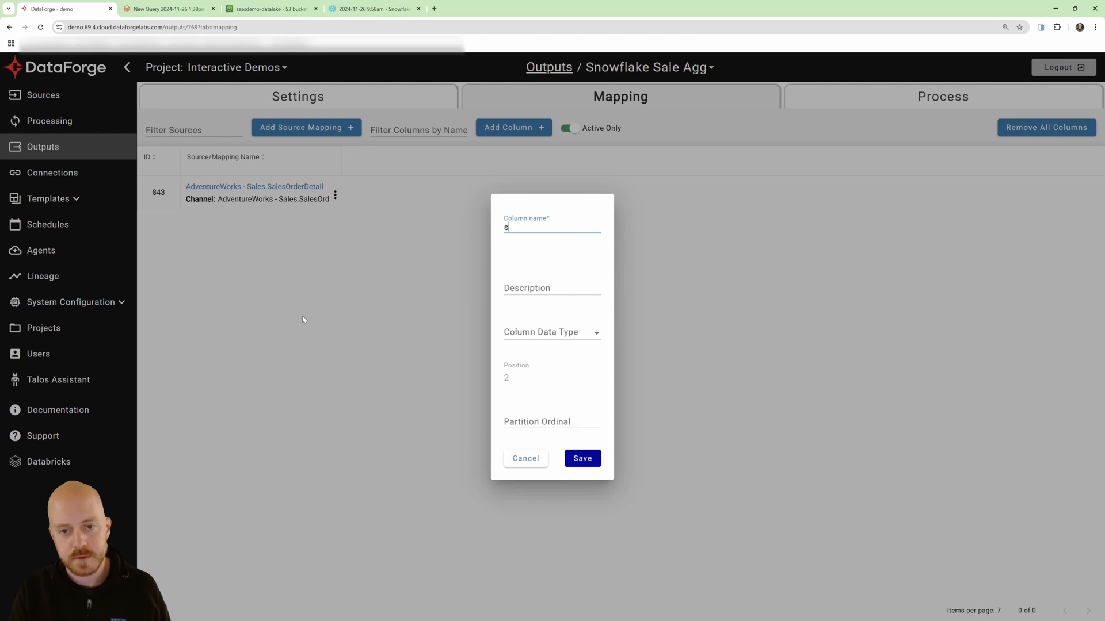
pyautogui.write('alesorderdetailid')
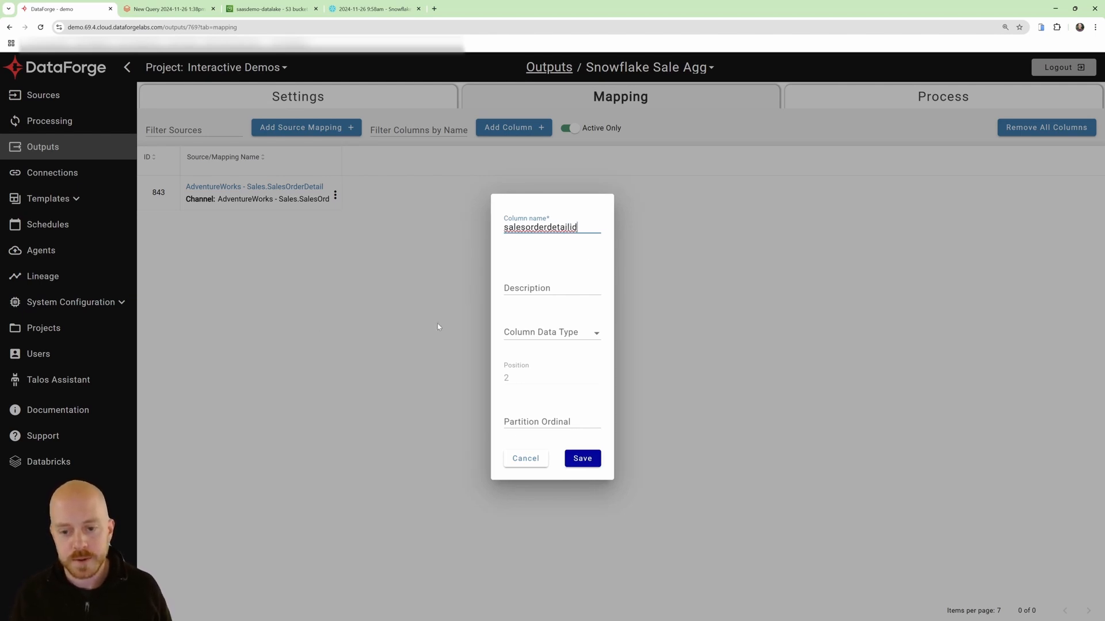
pyautogui.click(584, 457)
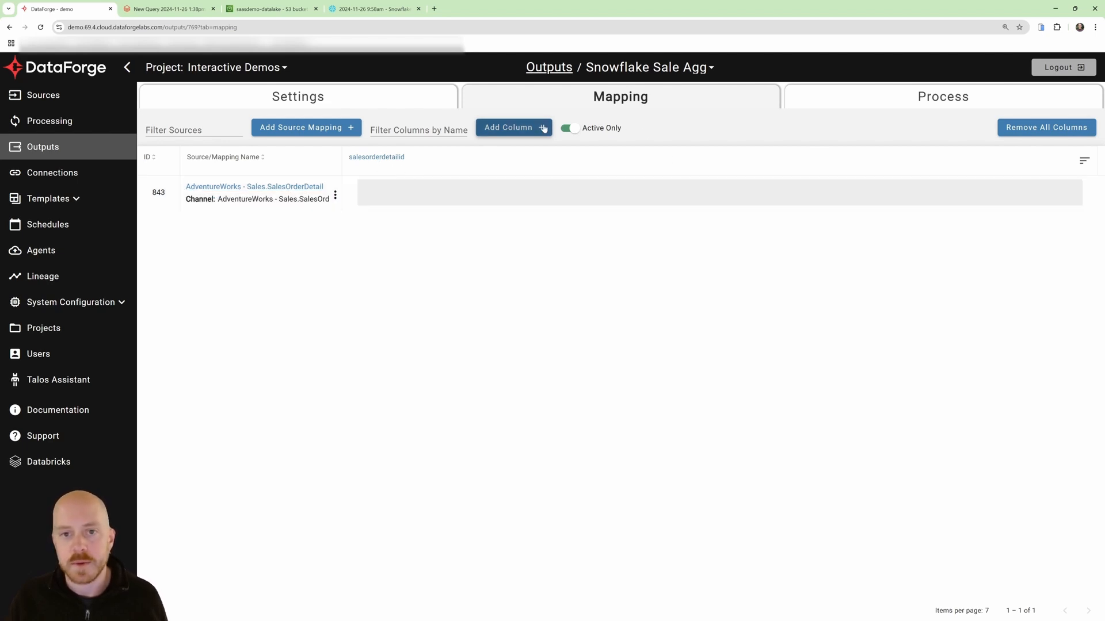
# Add a second output column named total_sales to the mapping
pyautogui.click(518, 129)
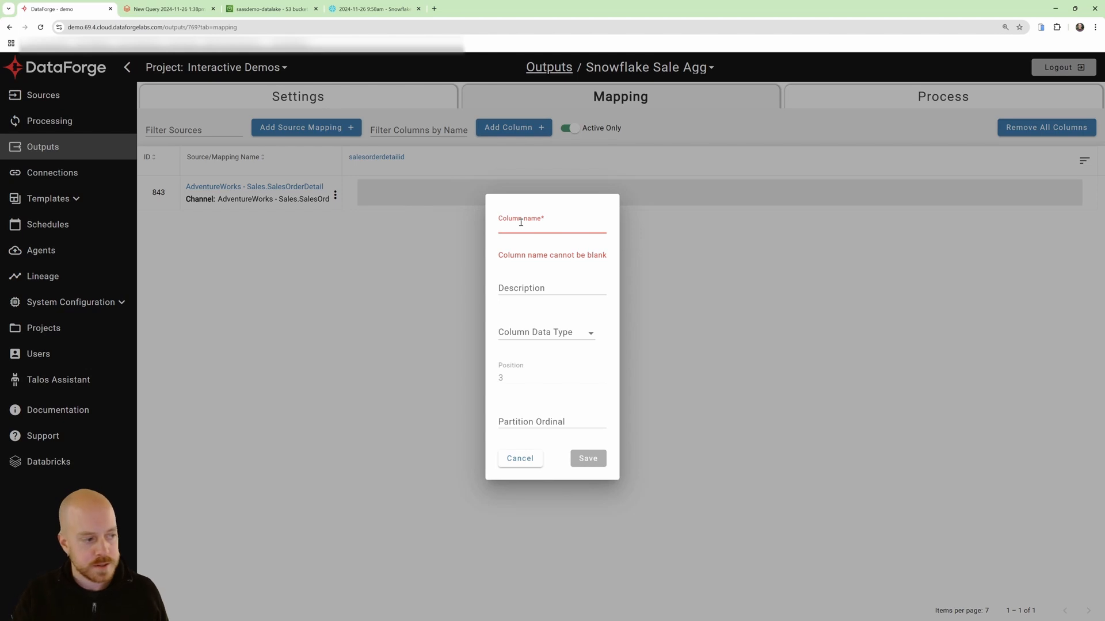
pyautogui.write('total_sales')
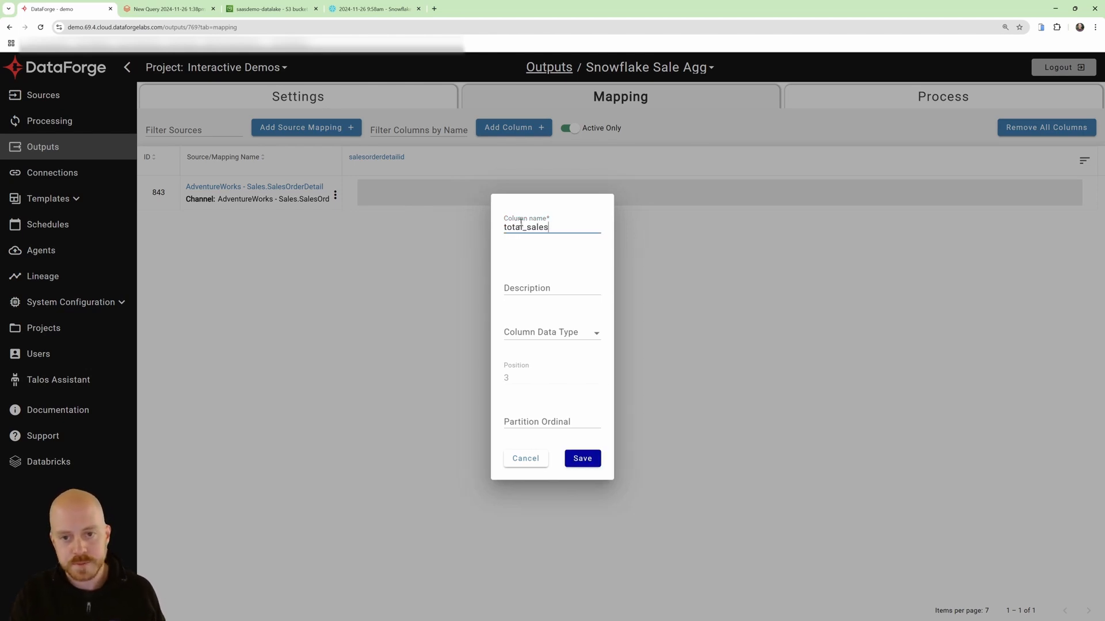
pyautogui.click(593, 468)
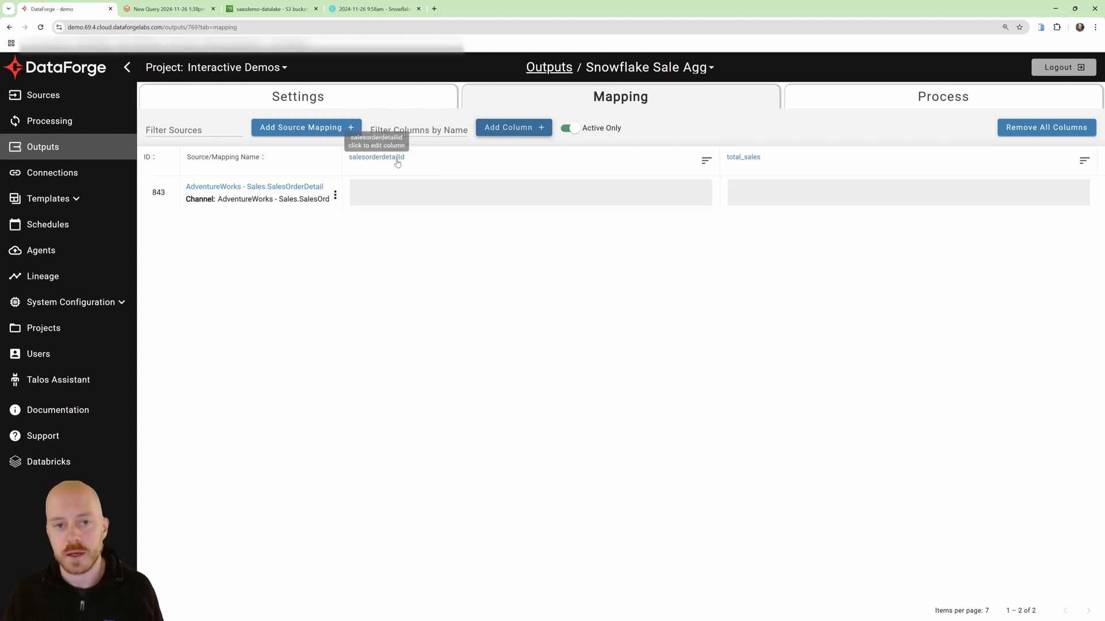
# Map the salesorderdetailid column to the expression [This].salesorderdetailid and save it
pyautogui.click(483, 195)
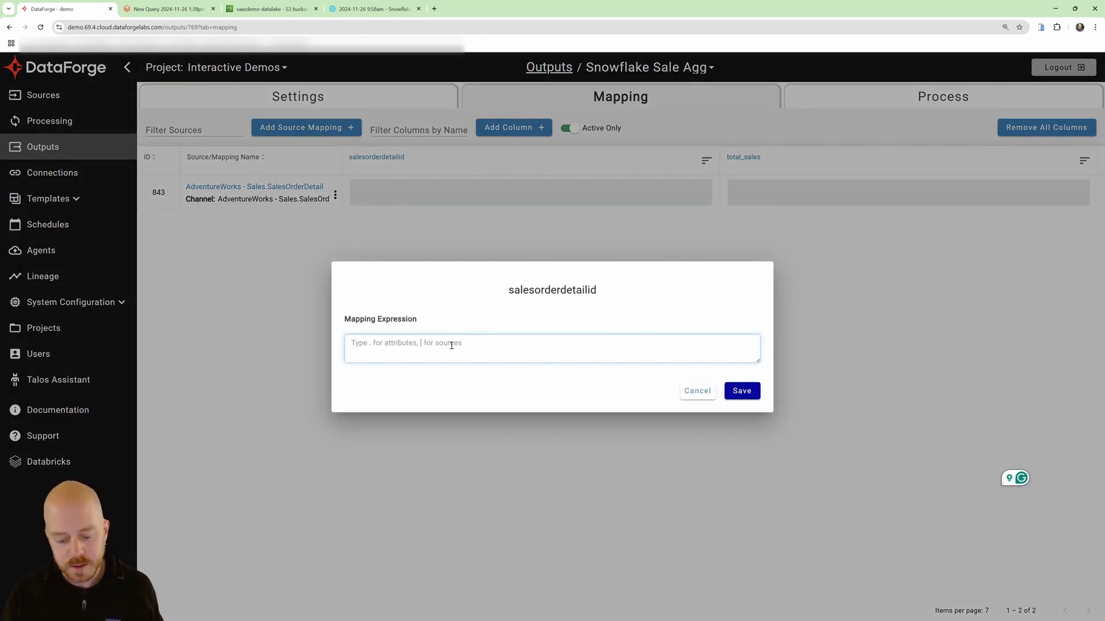
pyautogui.write('[')
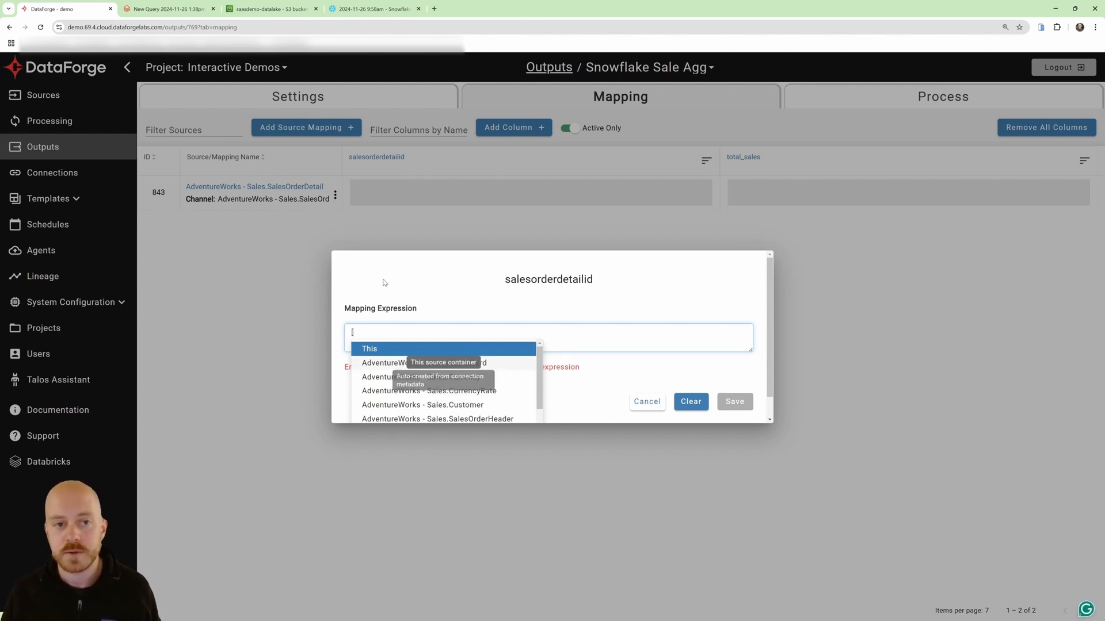
pyautogui.click(374, 349)
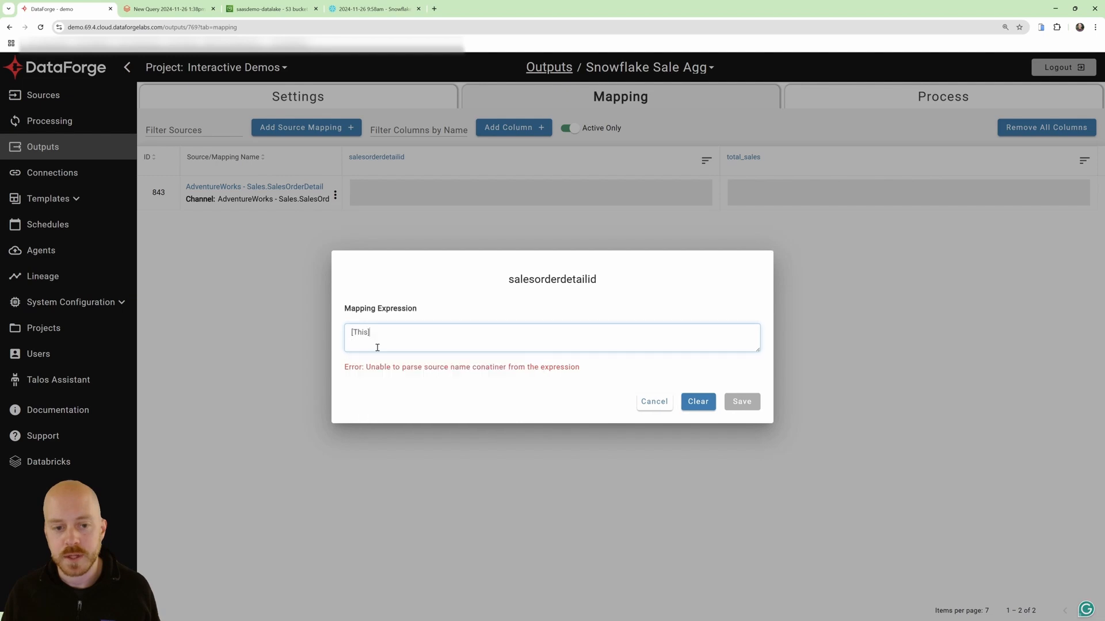
pyautogui.write('.')
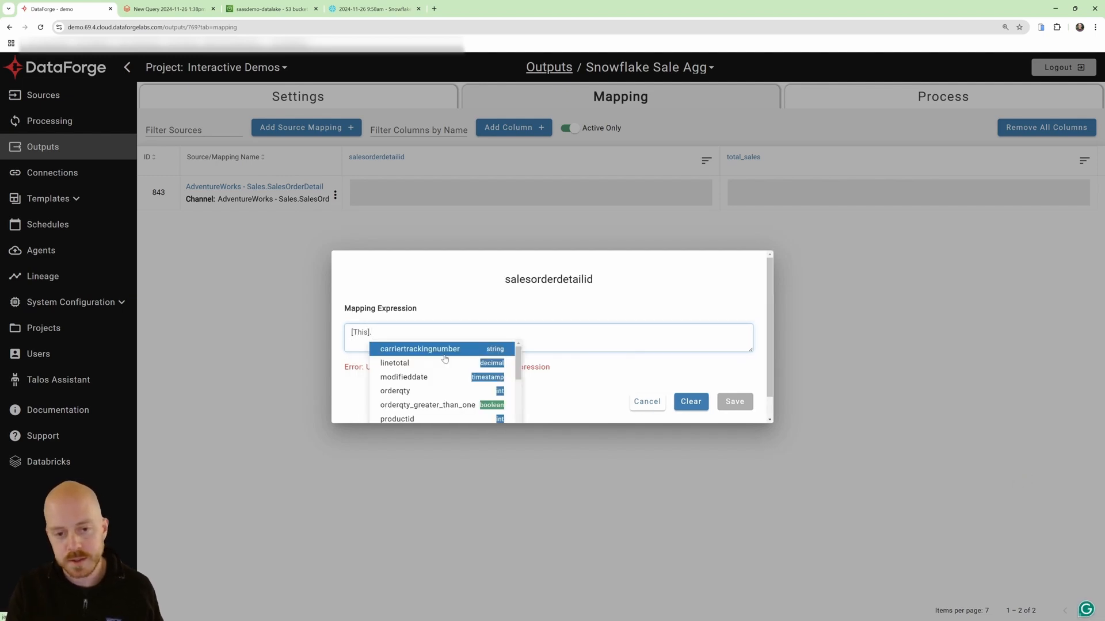
pyautogui.write('detail')
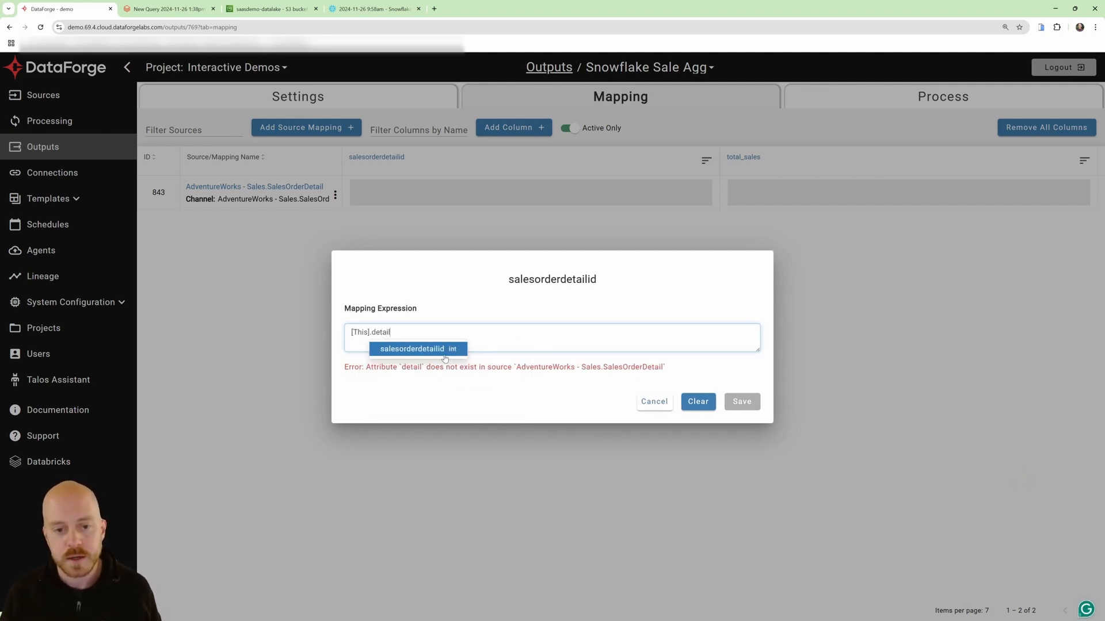
pyautogui.click(445, 351)
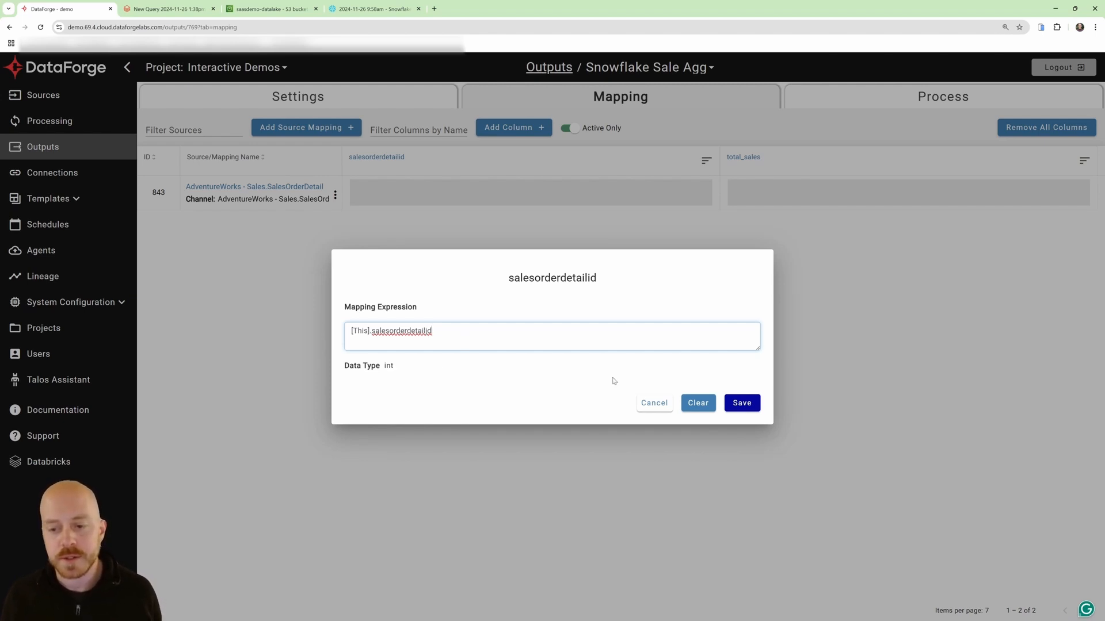
pyautogui.click(742, 403)
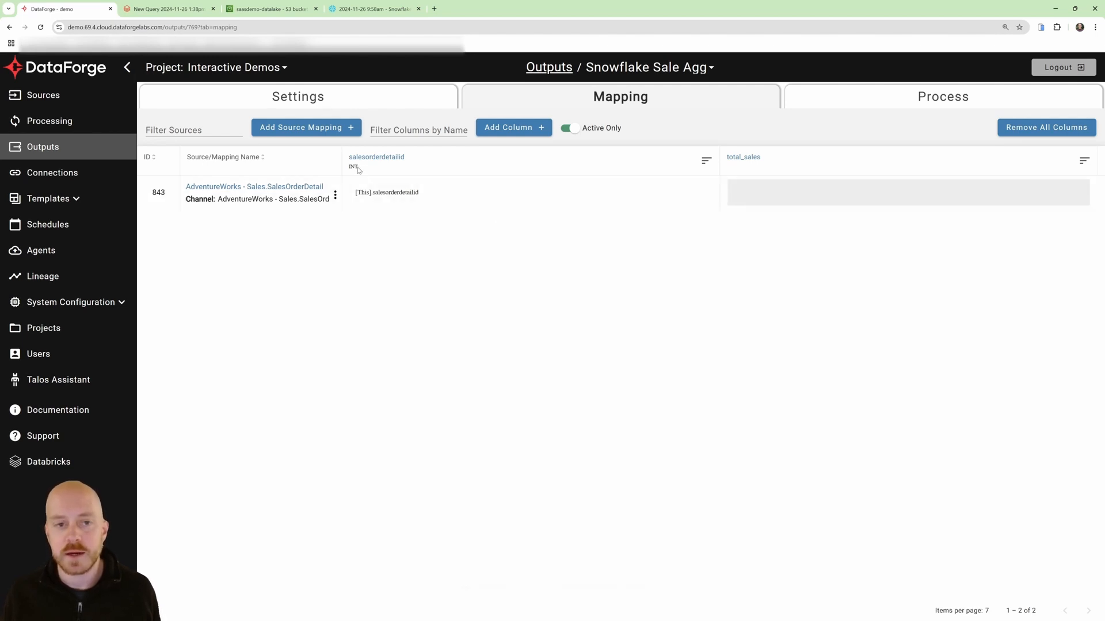
# Review the data type options in the salesorderdetailid column's details, leaving the column without making changes
pyautogui.click(705, 163)
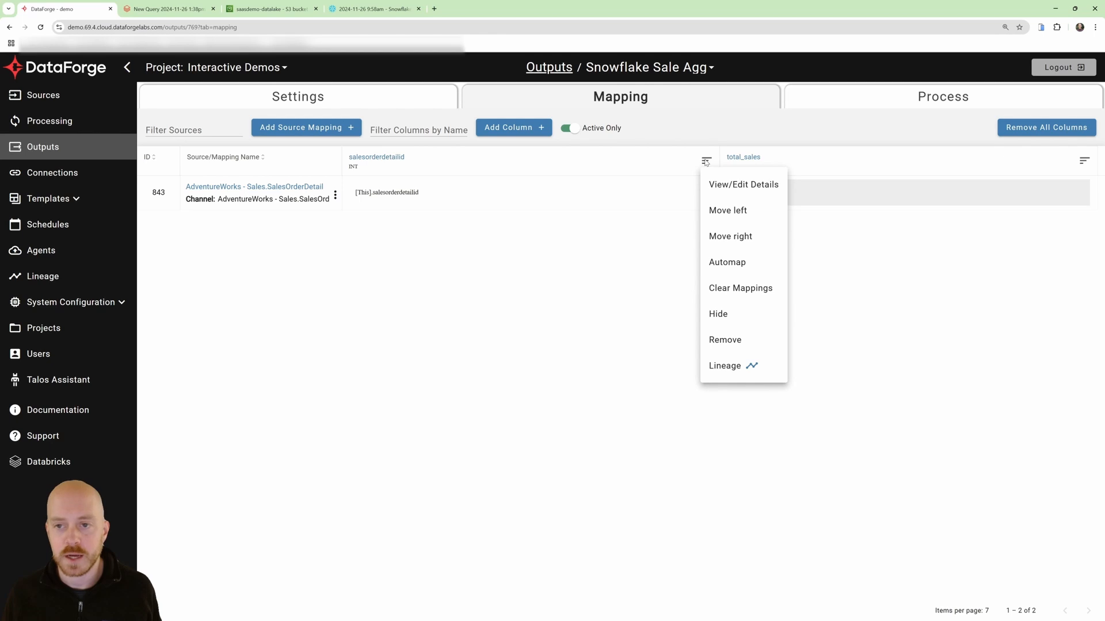
pyautogui.click(741, 185)
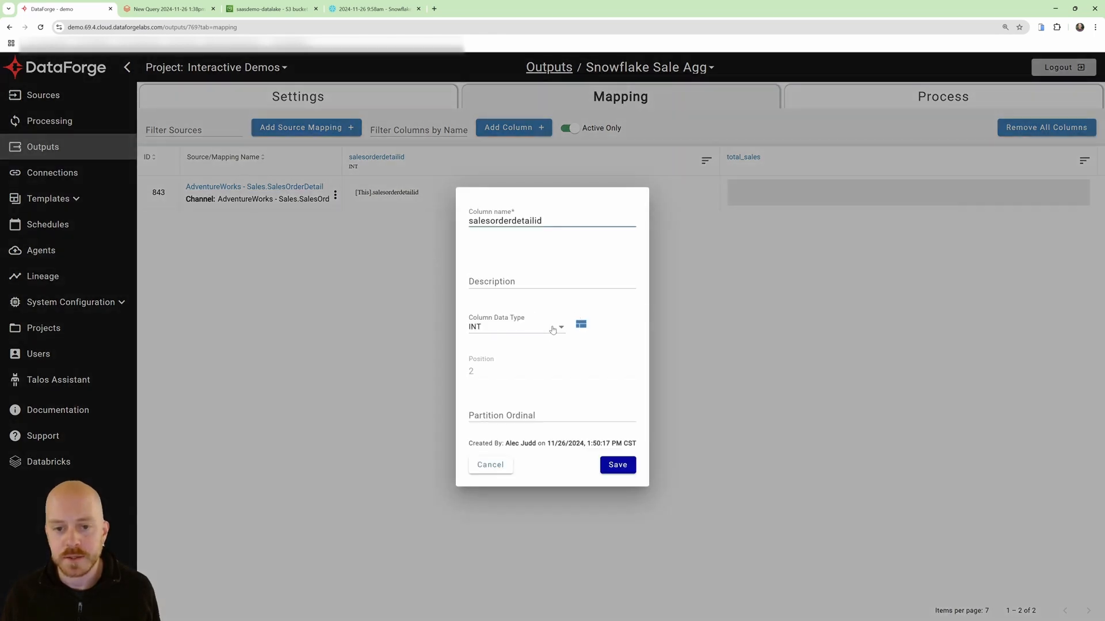
pyautogui.click(551, 328)
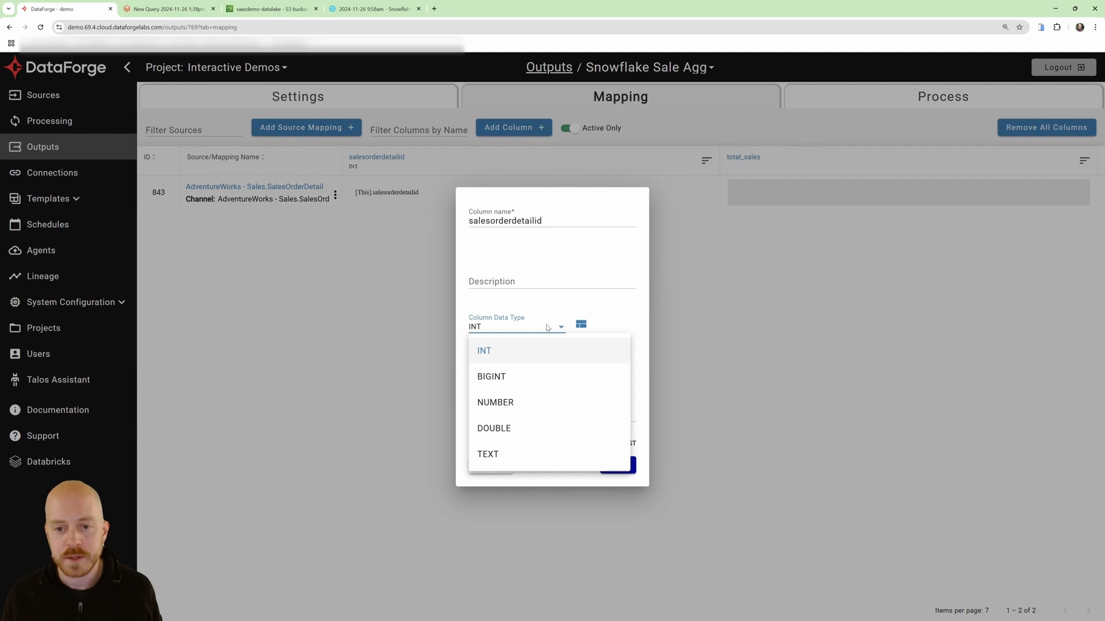
pyautogui.click(547, 328)
pyautogui.click(492, 464)
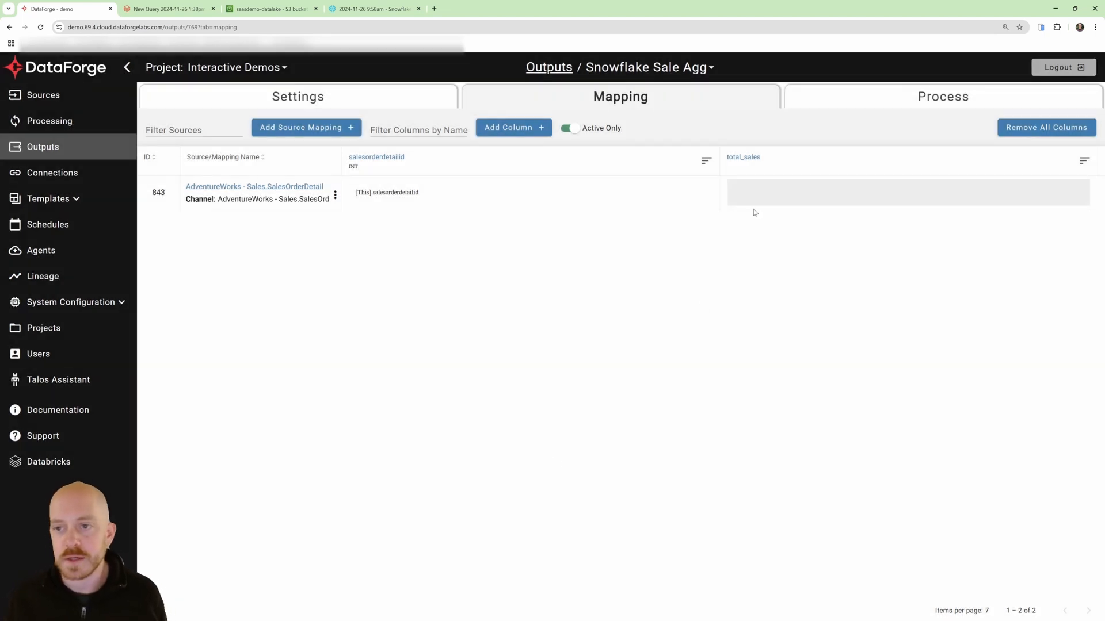
# Map the total_sales column to the expression [This].linetotal and save it
pyautogui.click(770, 199)
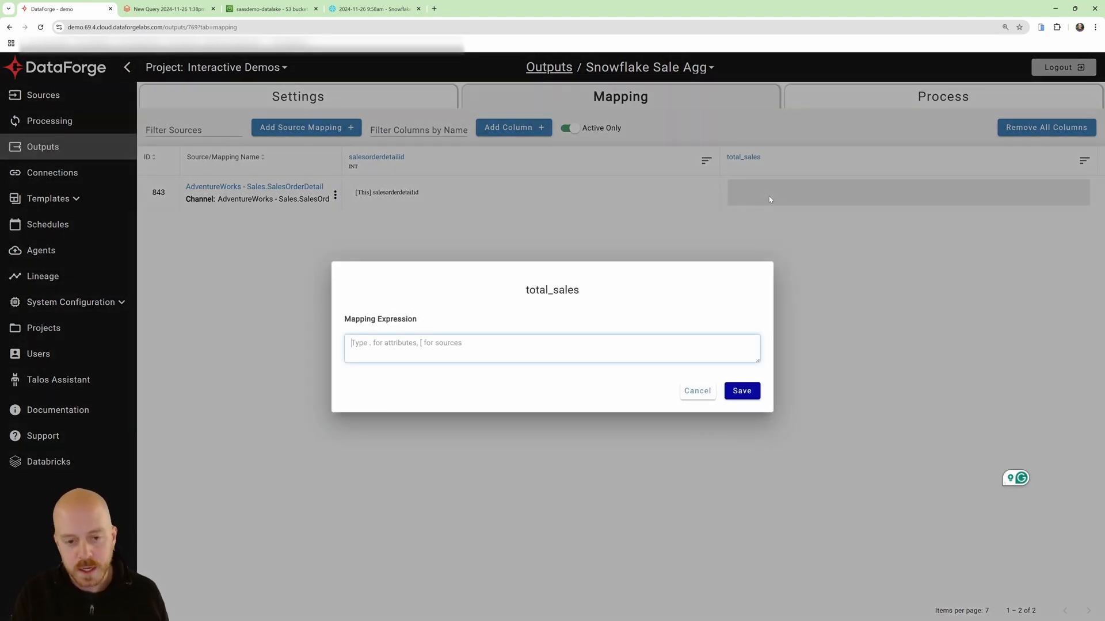
pyautogui.write('[This].line')
pyautogui.press('Return')
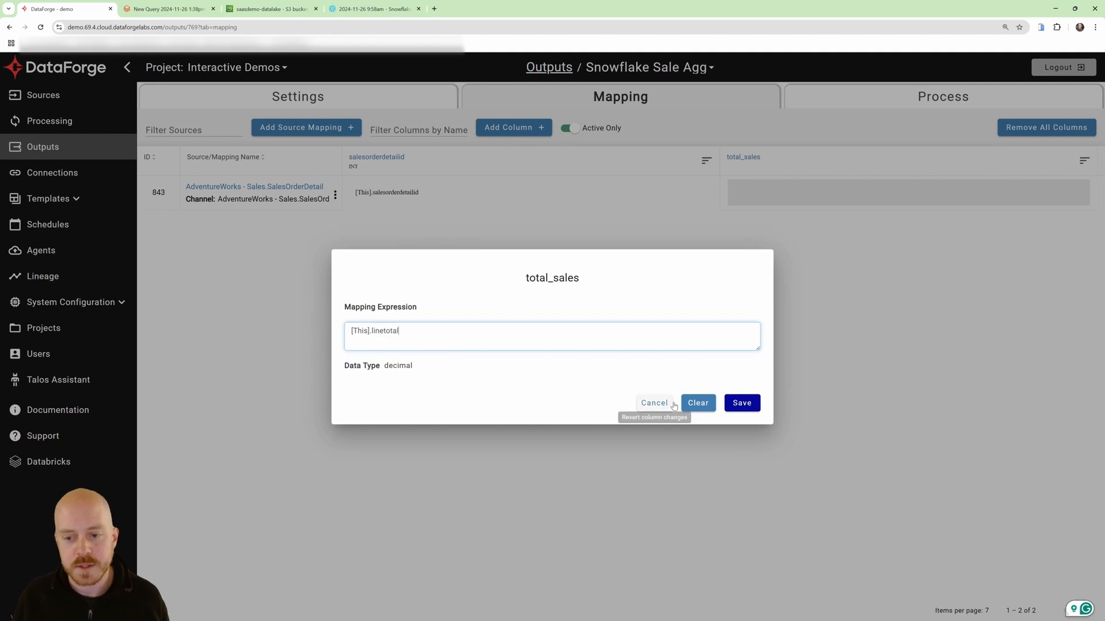
pyautogui.click(742, 401)
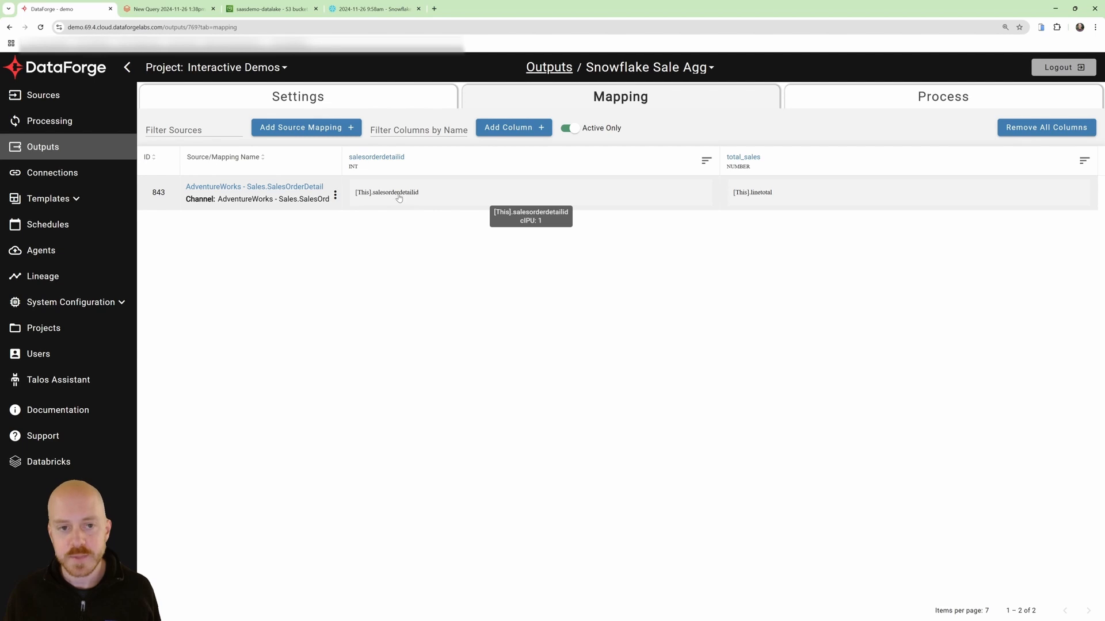
# Set the operation type of the AdventureWorks - Sales.SalesOrderDetail source mapping to Aggregate and save it
pyautogui.click(336, 194)
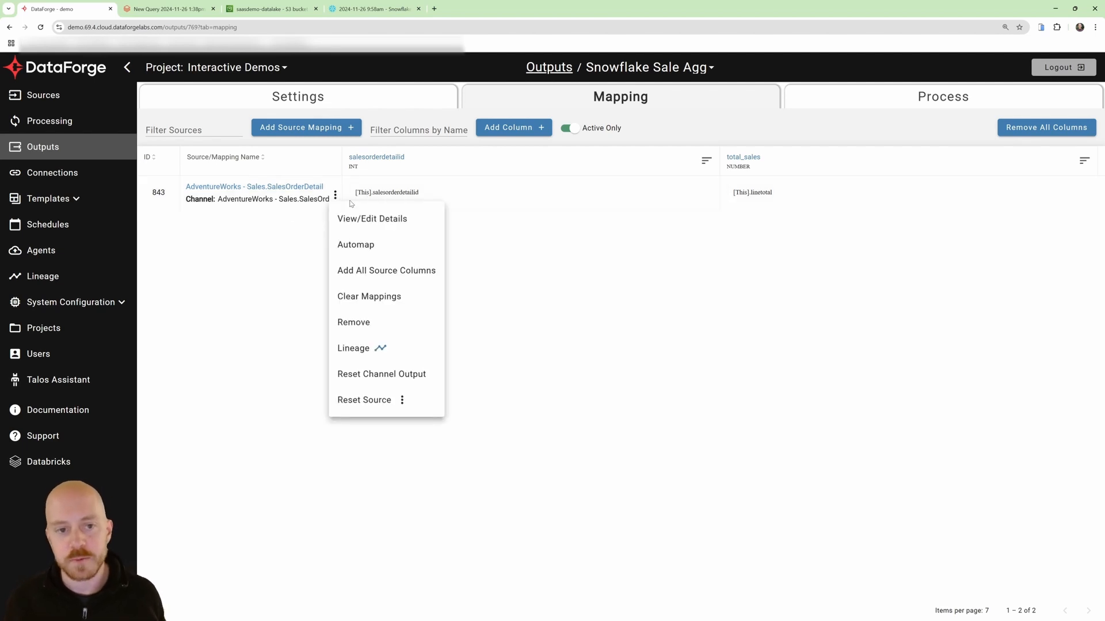
pyautogui.click(391, 217)
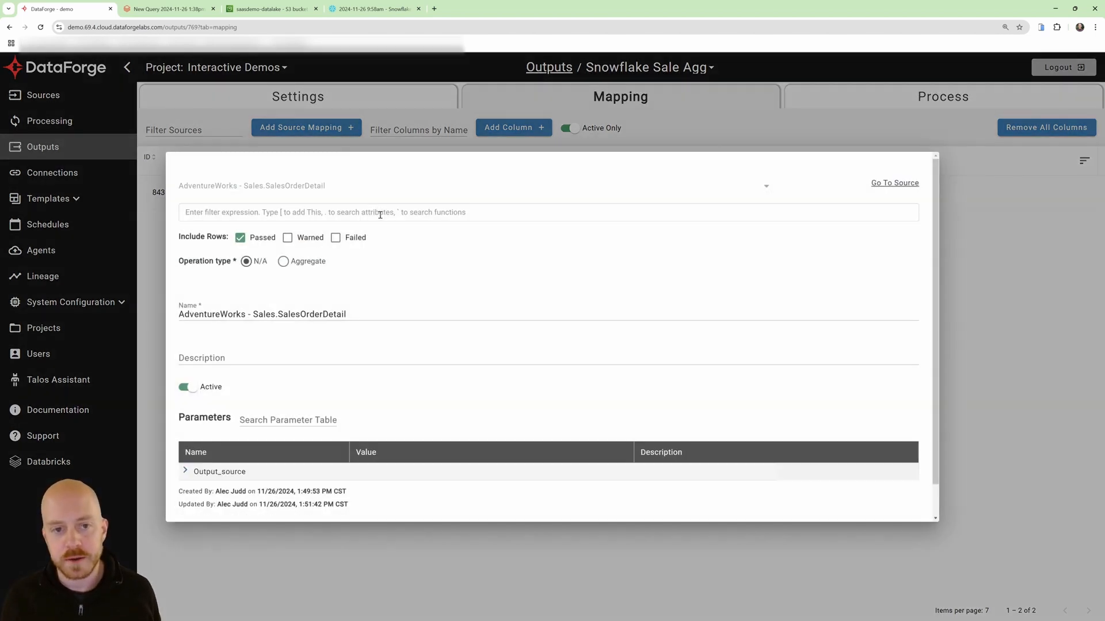
pyautogui.click(283, 263)
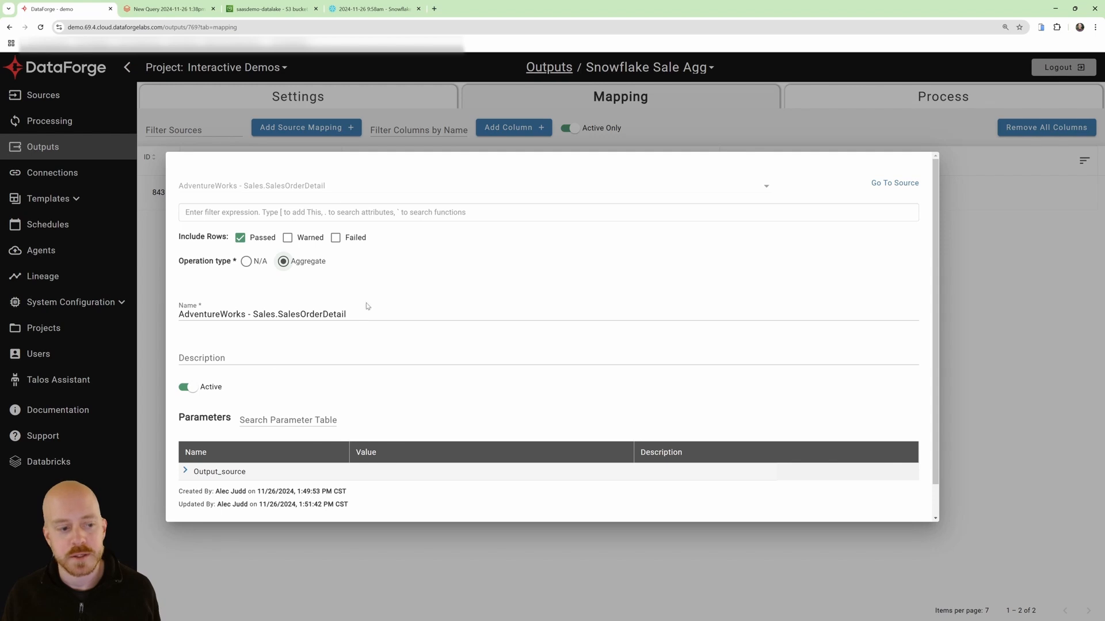
pyautogui.scroll(-2, 741, 386)
pyautogui.click(901, 501)
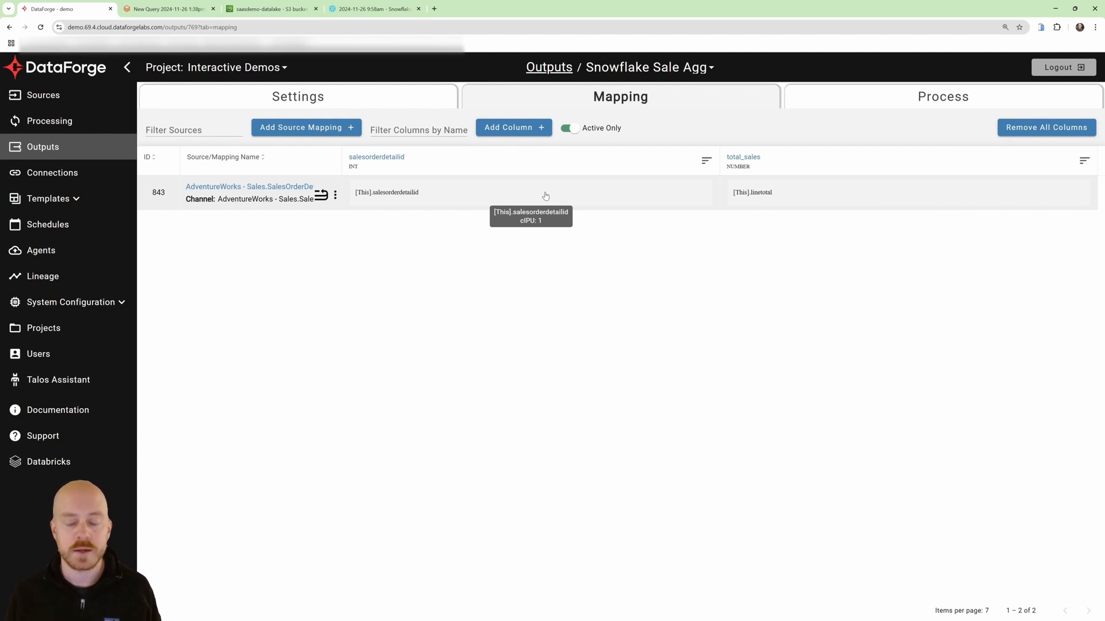
# Apply the sum aggregation to the total_sales mapping expression and save it
pyautogui.click(782, 194)
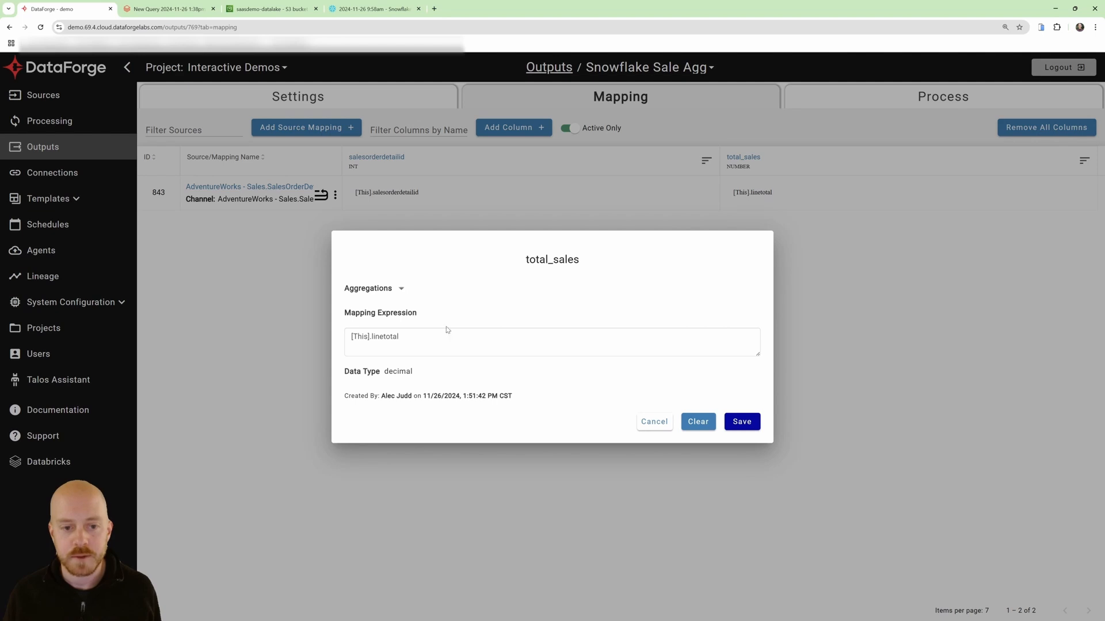
pyautogui.click(401, 288)
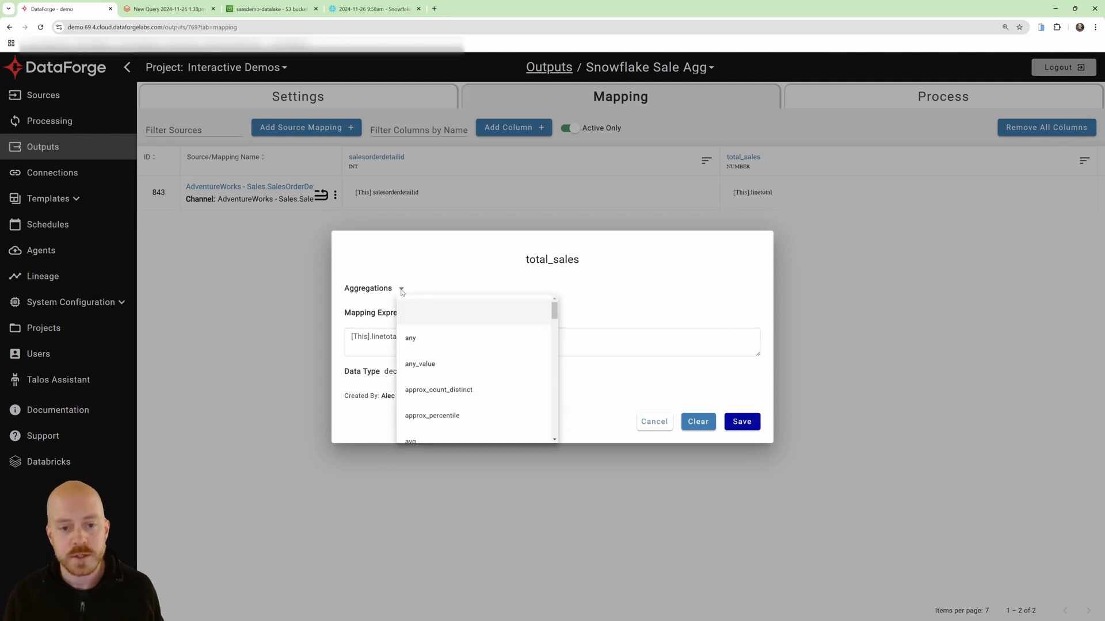
pyautogui.scroll(-5, 459, 361)
pyautogui.scroll(-10, 459, 362)
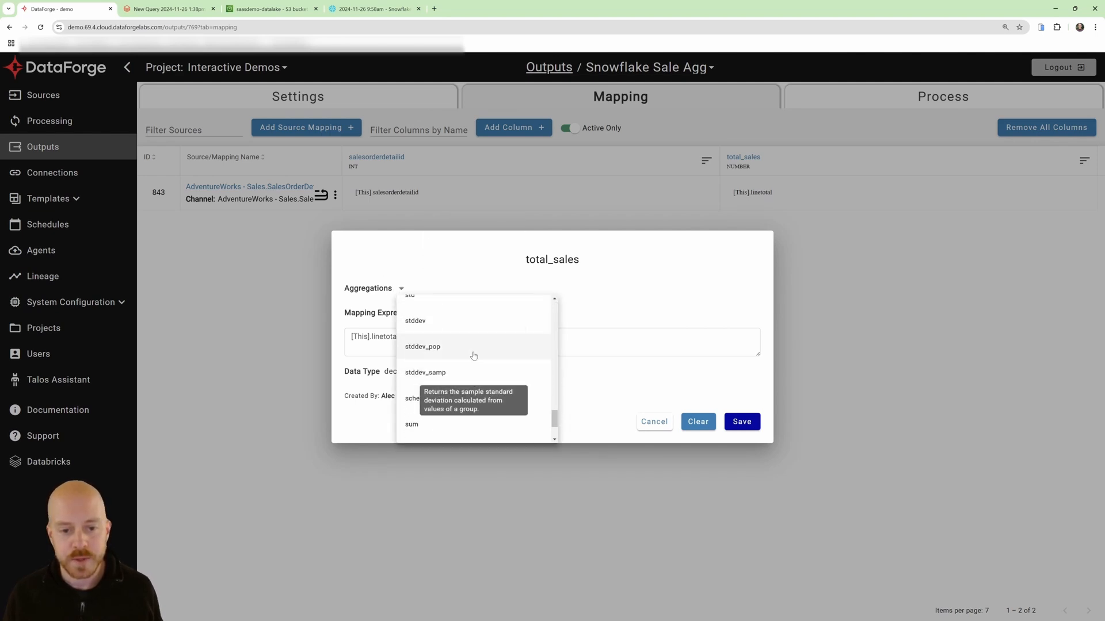
pyautogui.click(461, 380)
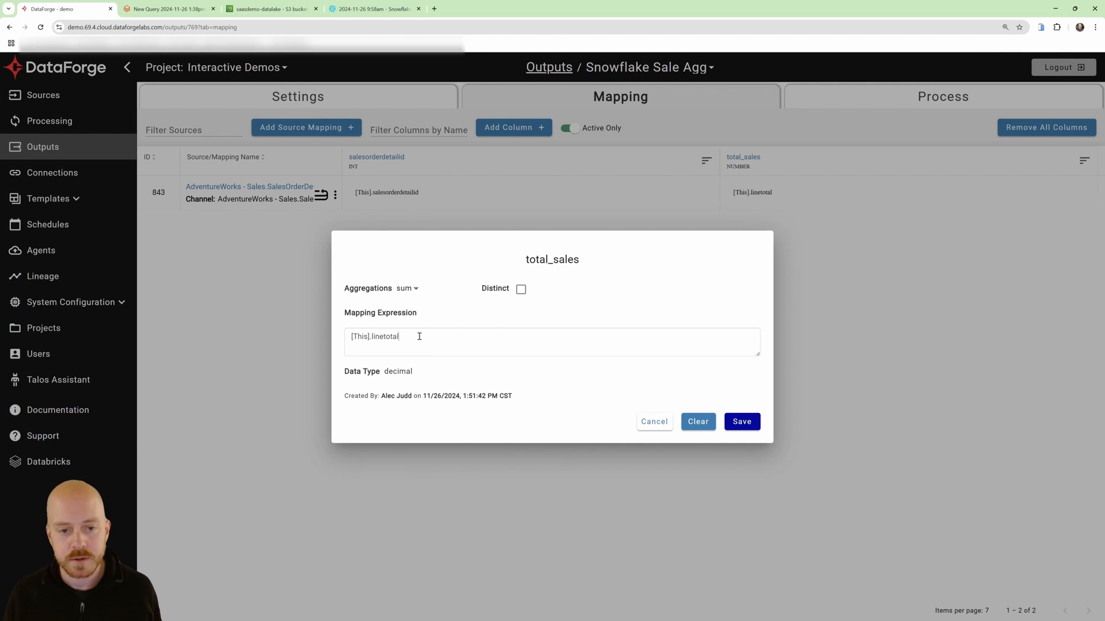
pyautogui.click(420, 337)
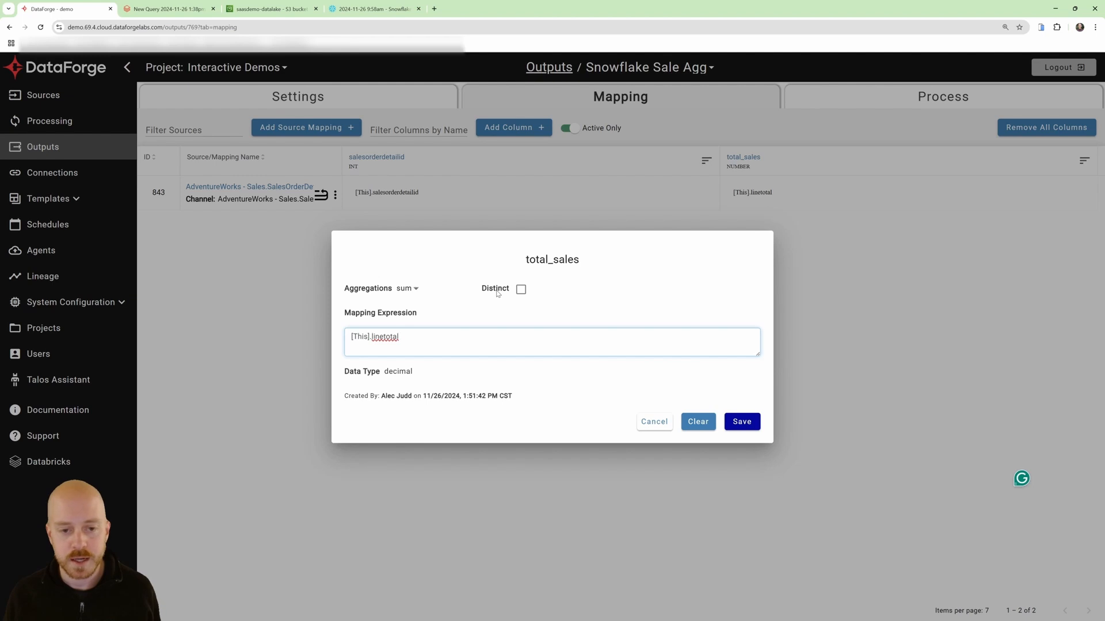
pyautogui.click(473, 383)
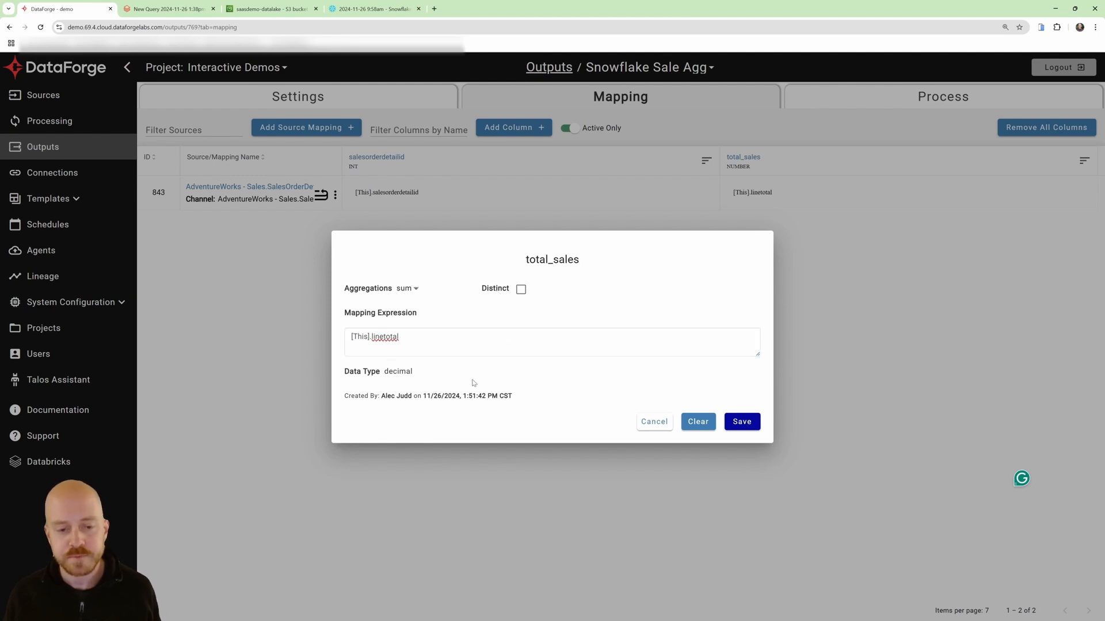
pyautogui.click(740, 424)
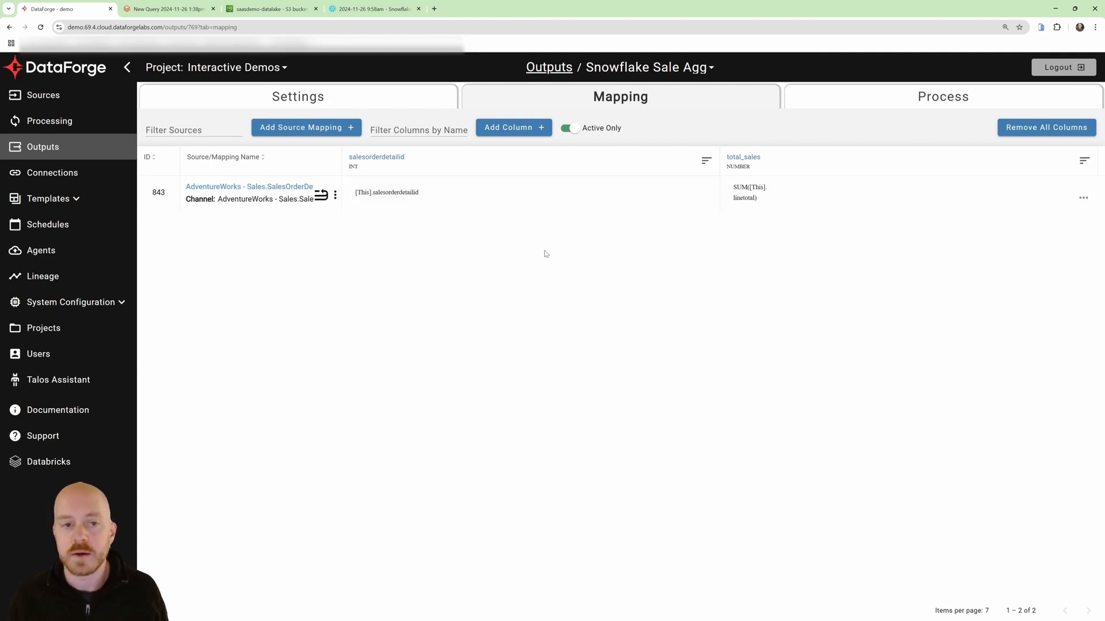
# Reset the channel output for the AdventureWorks - Sales.SalesOrderDetail mapping, then open that source's inputs to check processing
pyautogui.click(335, 195)
pyautogui.click(393, 375)
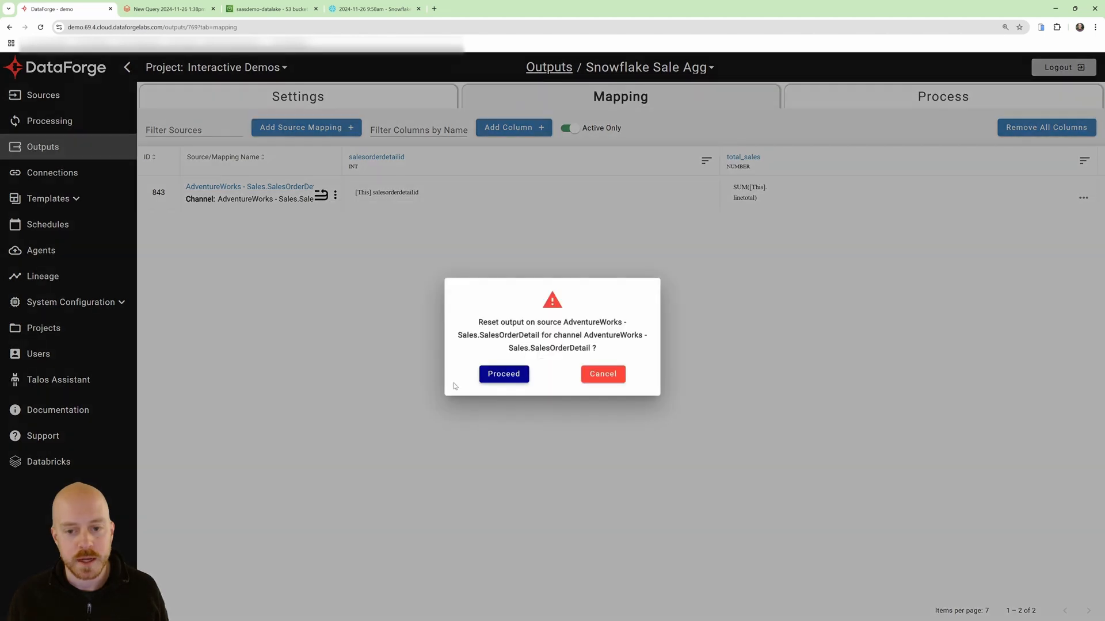
pyautogui.click(513, 376)
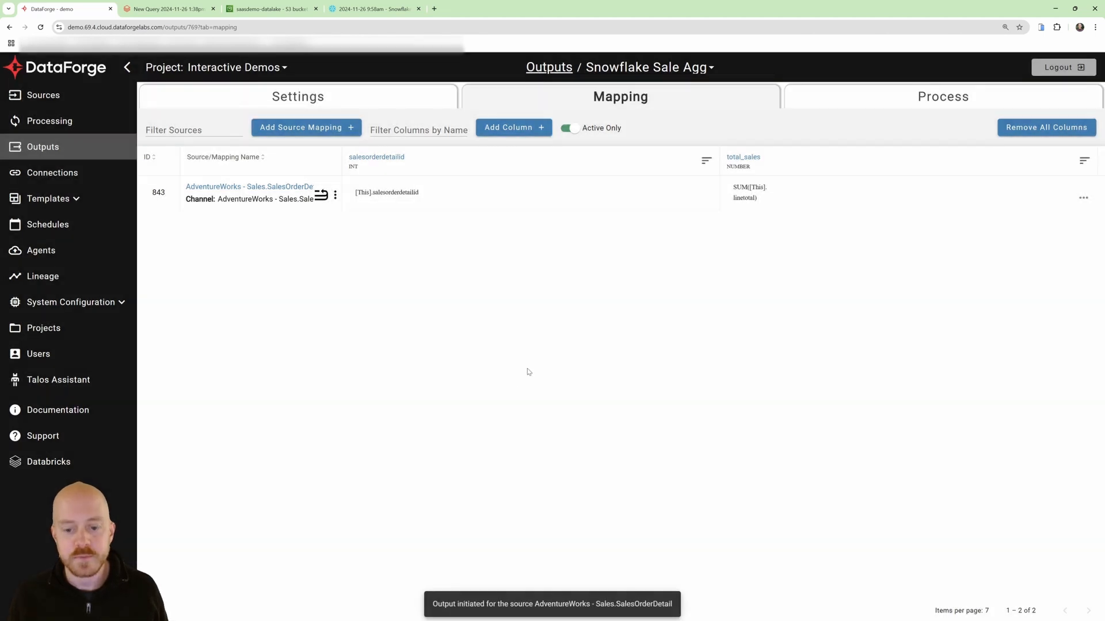
pyautogui.click(259, 188)
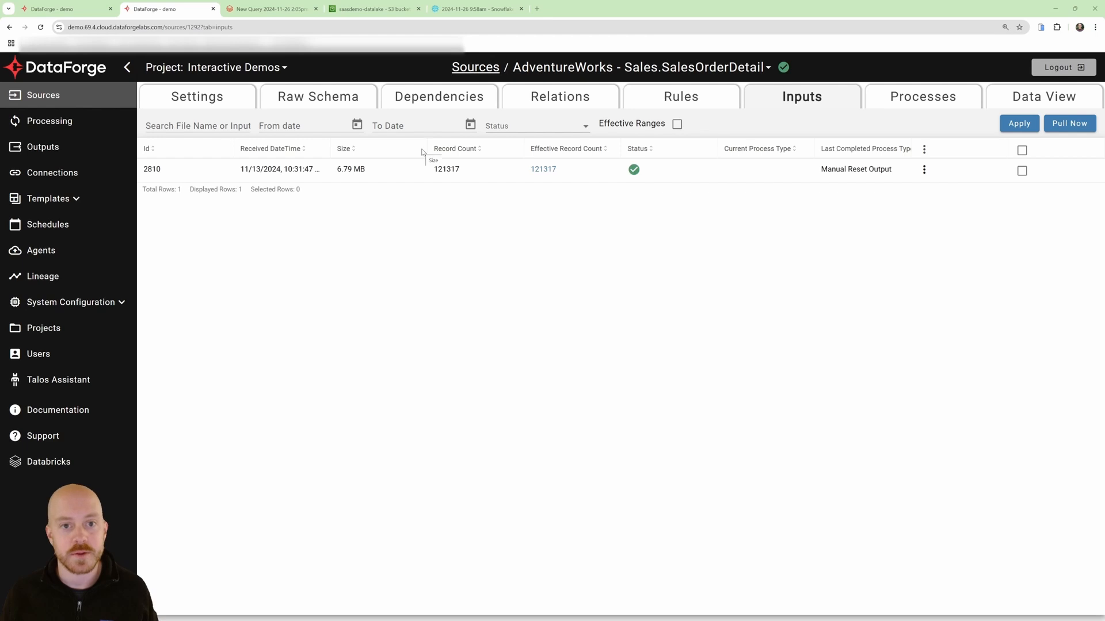
# Switch to Snowflake, query all rows of DEMO.PUBLIC."total_sales", and examine the system columns, salesorderdetailid and total_sales
pyautogui.click(475, 9)
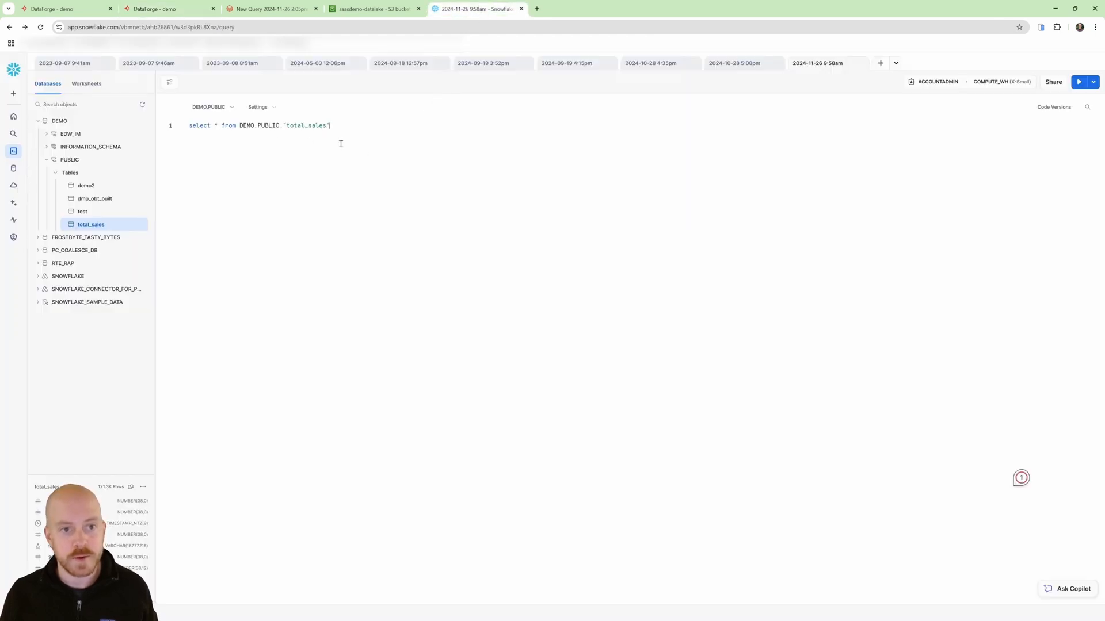
pyautogui.hotkey('ctrl', 'Return')
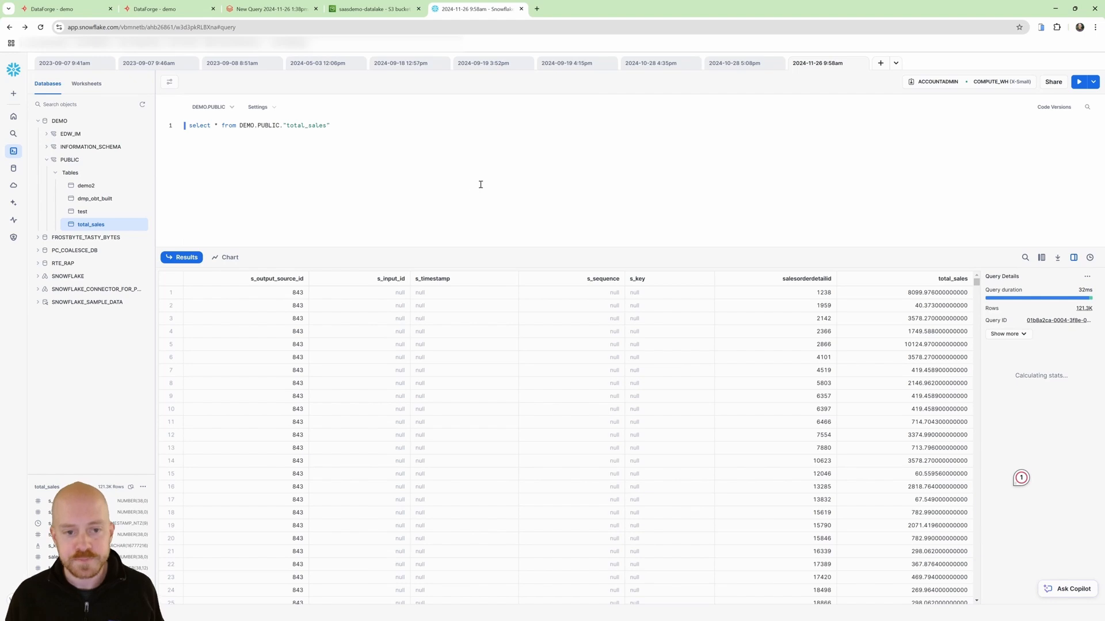
pyautogui.click(237, 285)
pyautogui.keyDown('shift'); pyautogui.click(662, 282); pyautogui.keyUp('shift')
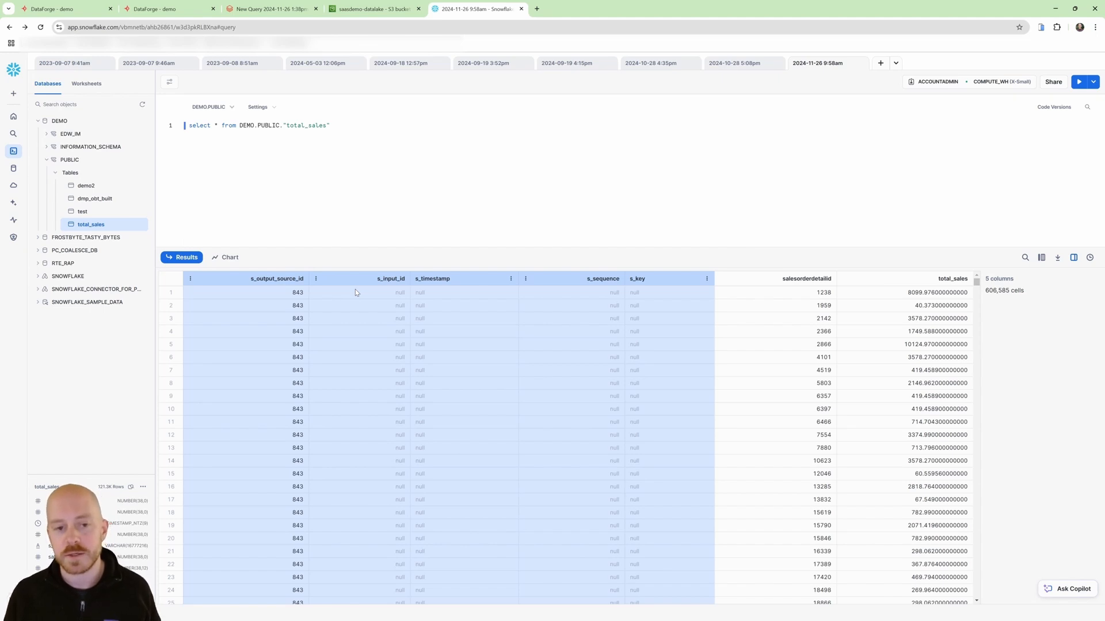
pyautogui.click(765, 282)
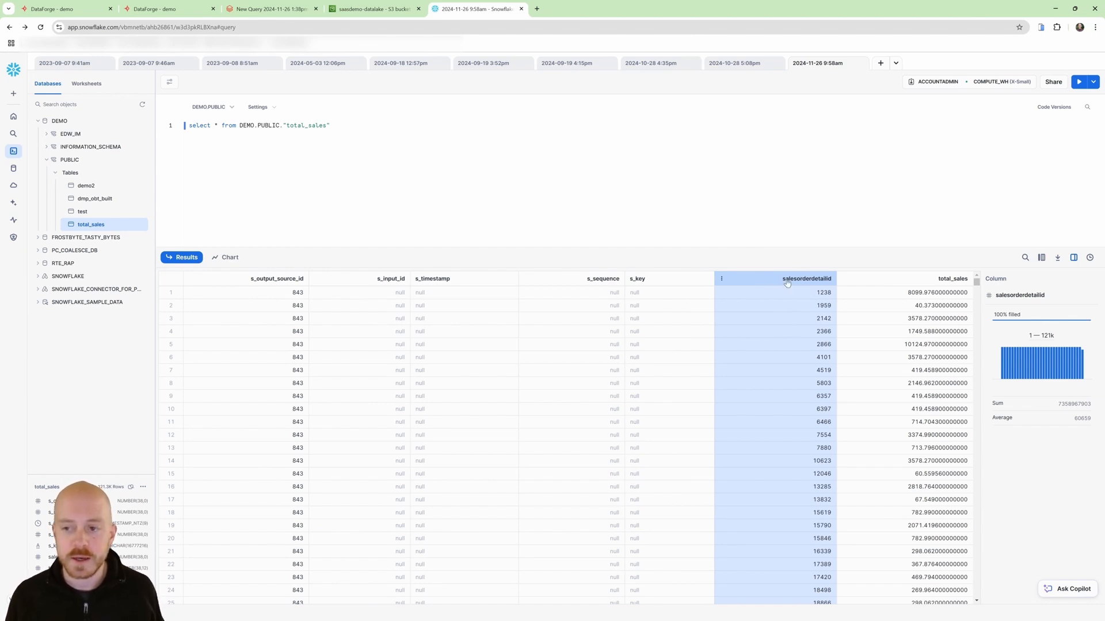
pyautogui.click(887, 282)
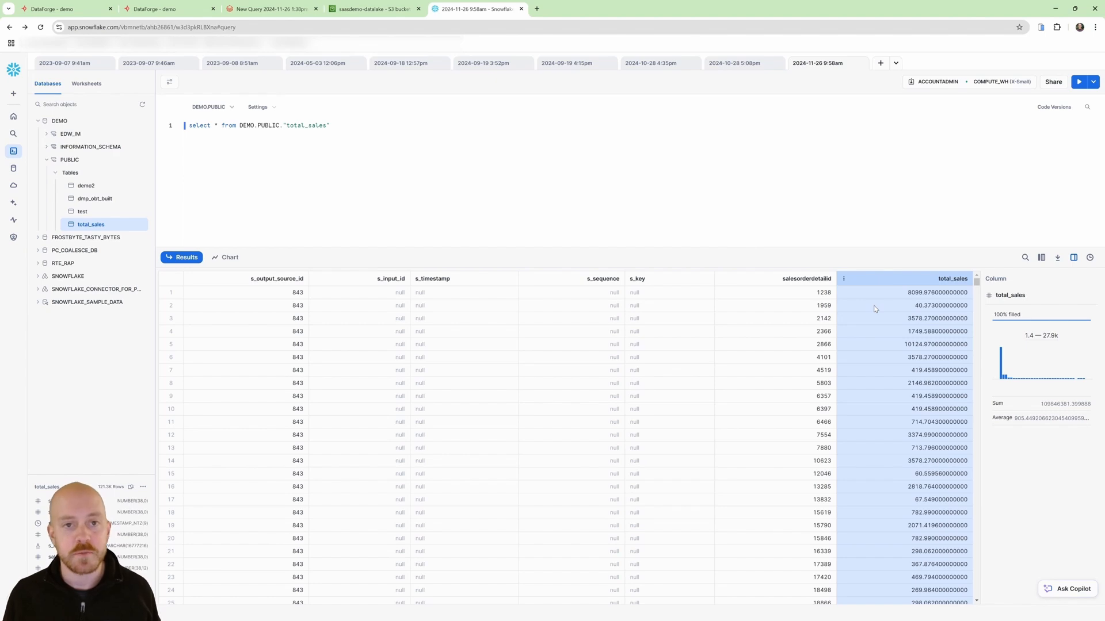
# Close the DataForge source inputs page and return to the Snowflake Sale Agg output mapping
pyautogui.click(166, 7)
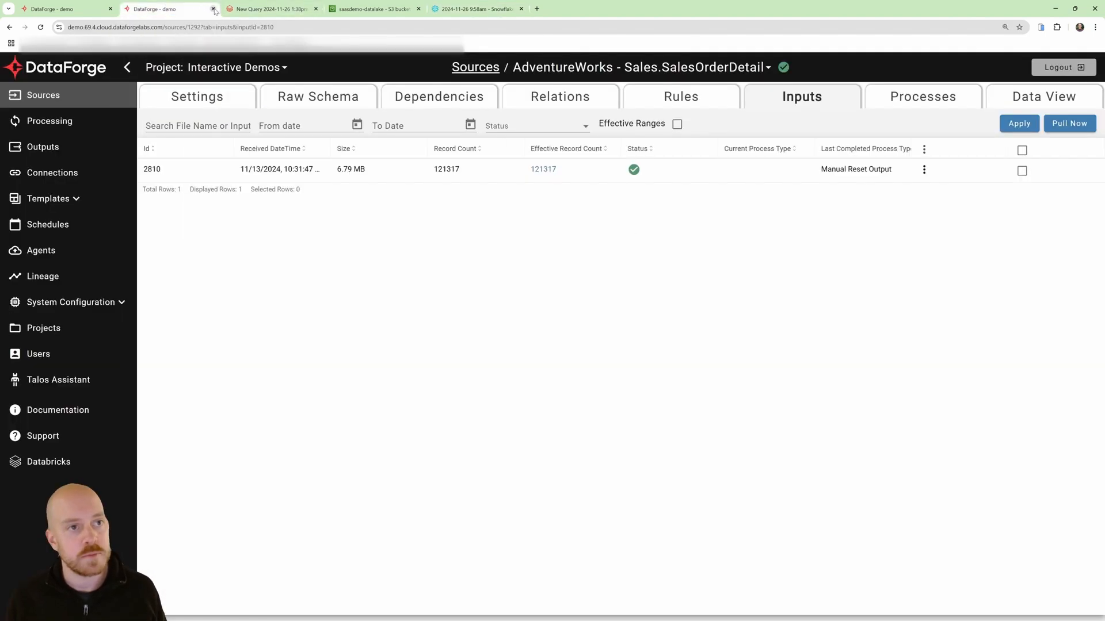
pyautogui.click(213, 9)
pyautogui.click(89, 5)
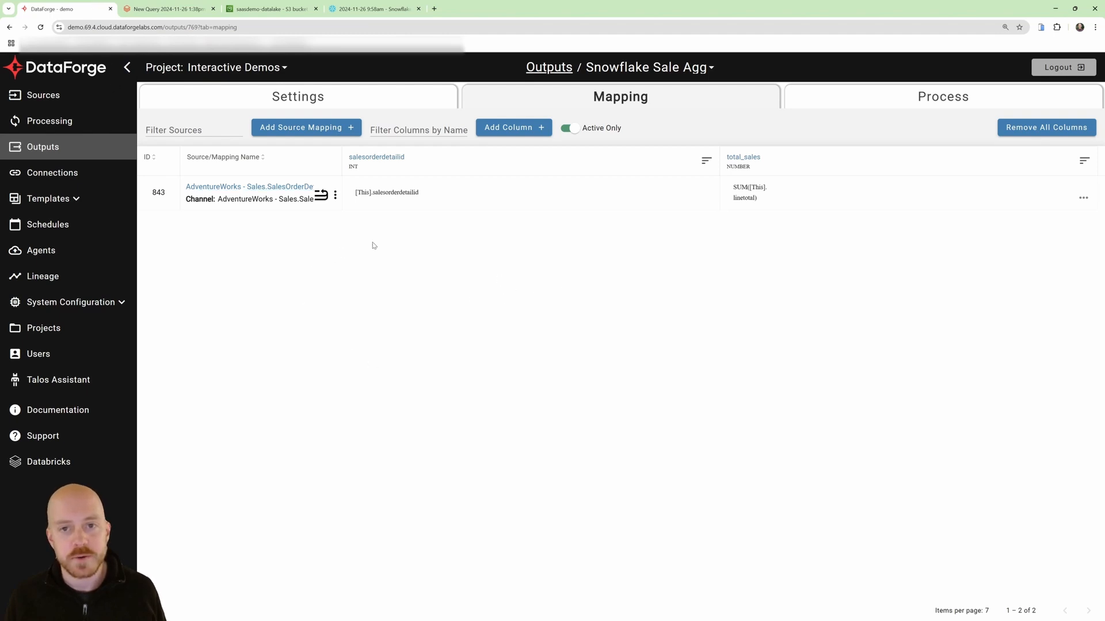
# Start a new output from the outputs list, named "OBT - Sales Data" with the description "demo"
pyautogui.click(553, 68)
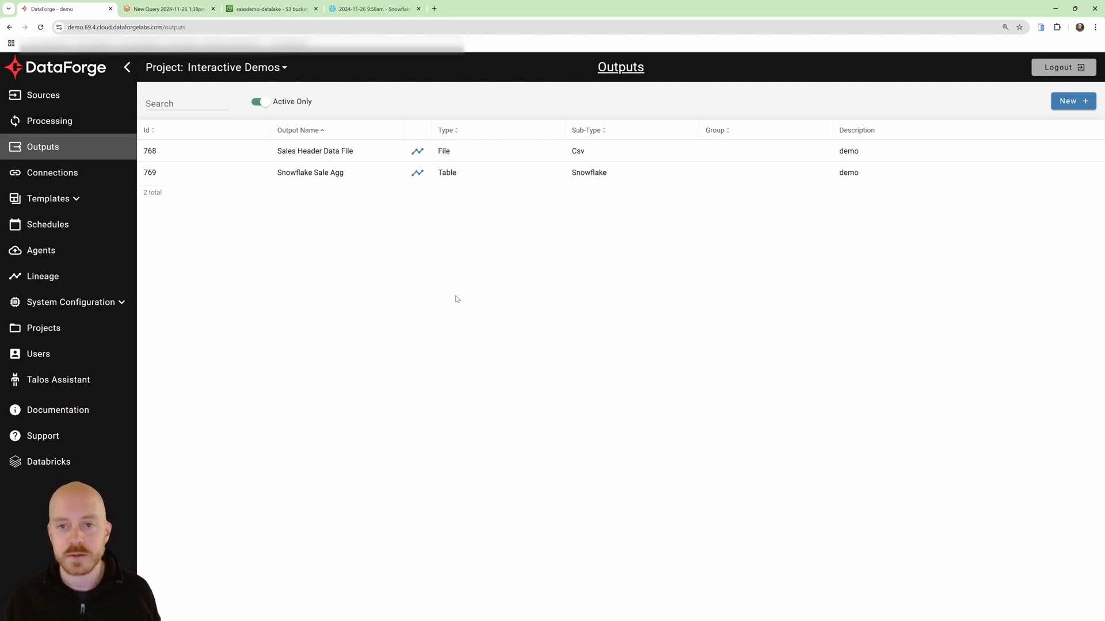
pyautogui.click(1073, 103)
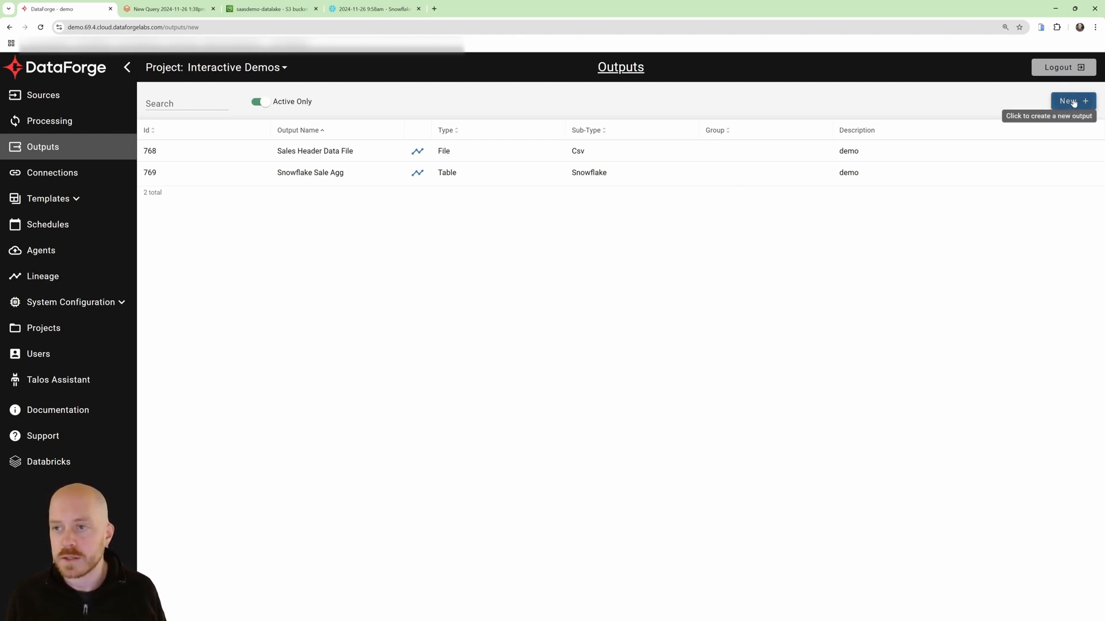
pyautogui.click(414, 165)
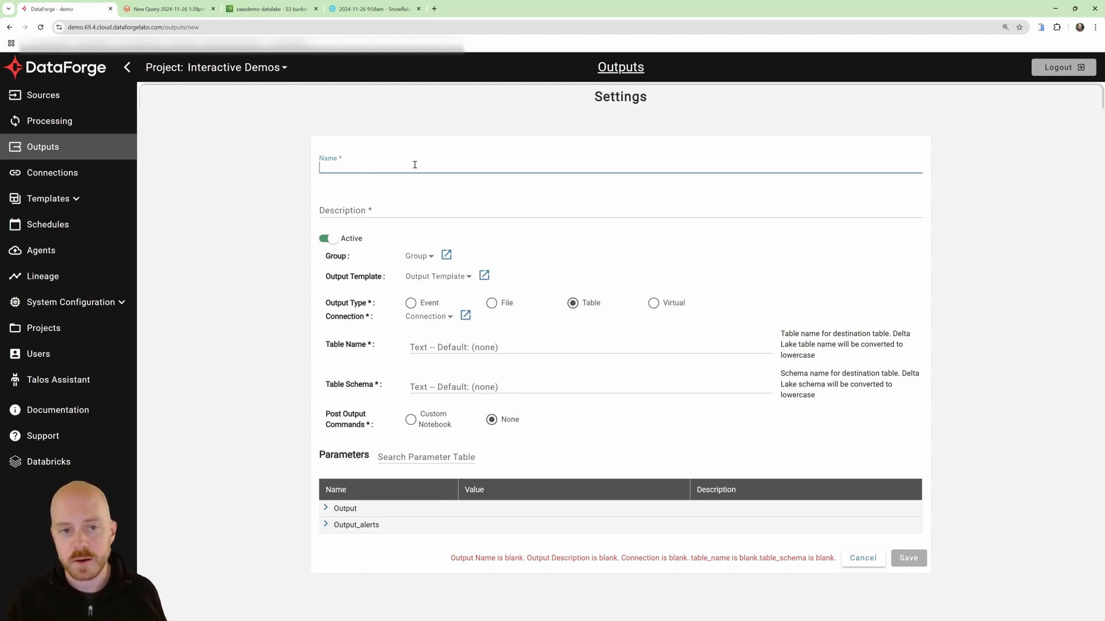
pyautogui.write('O')
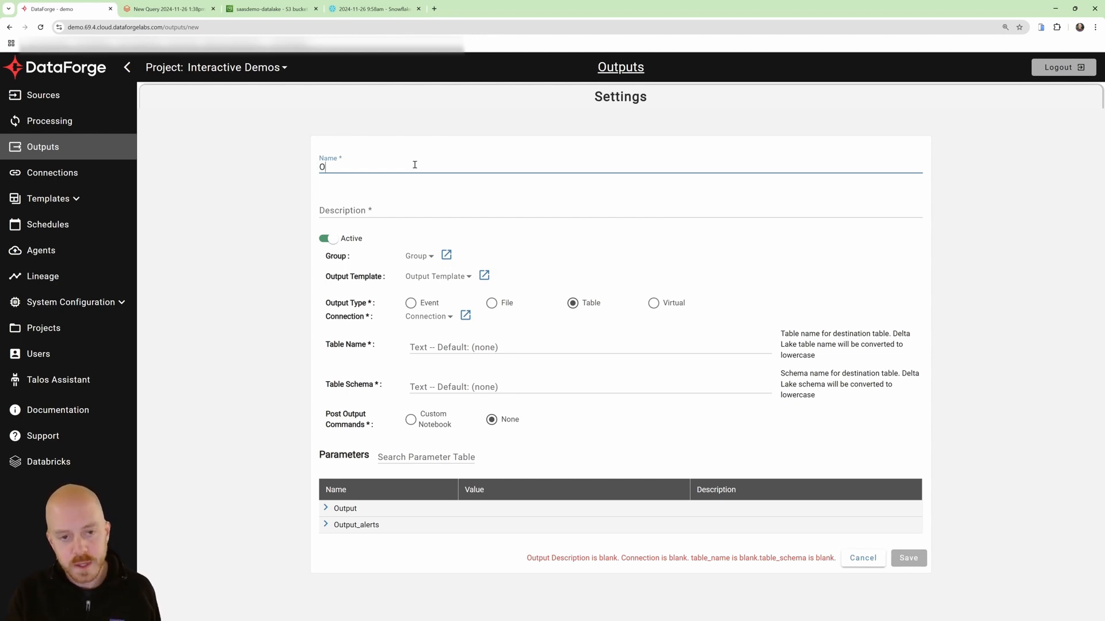
pyautogui.write('BT - ')
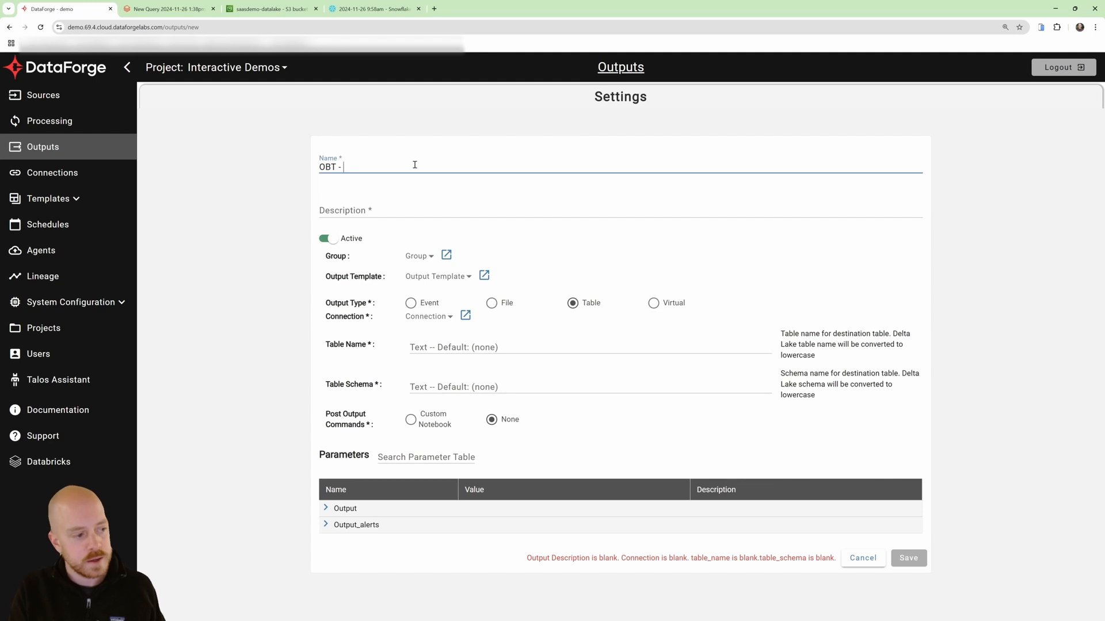
pyautogui.write('Sales Data')
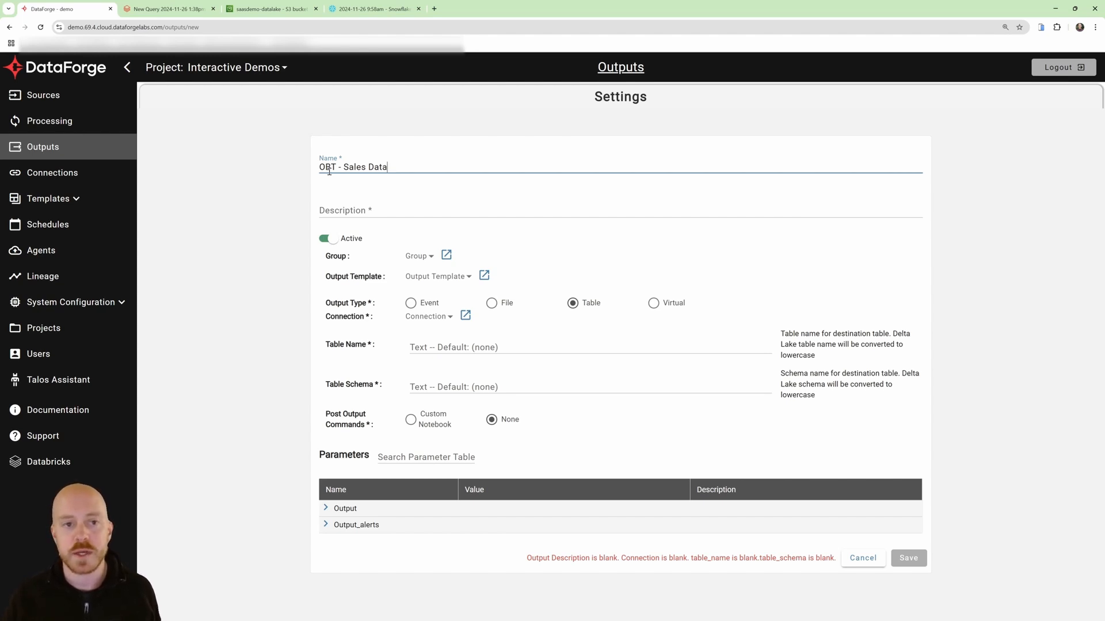
pyautogui.click(419, 208)
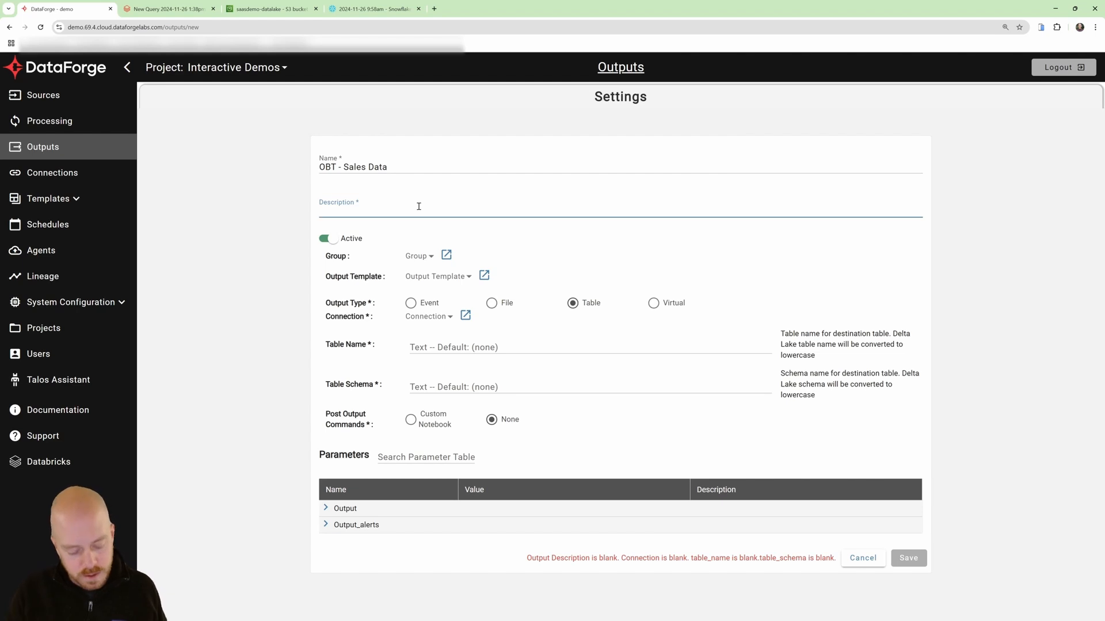
pyautogui.write('demo')
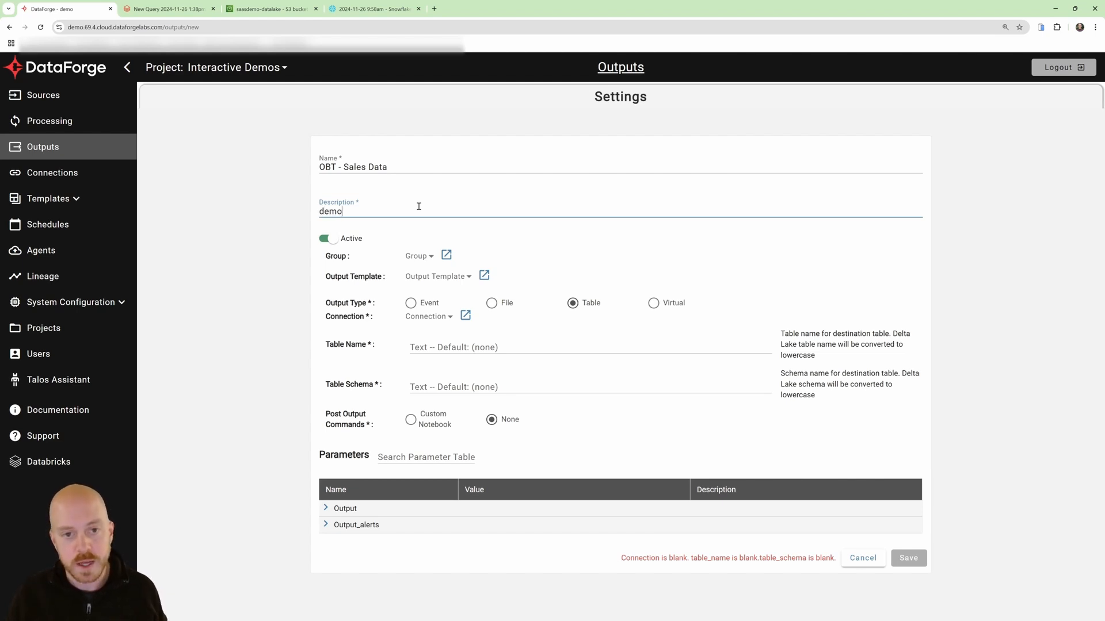
pyautogui.click(426, 191)
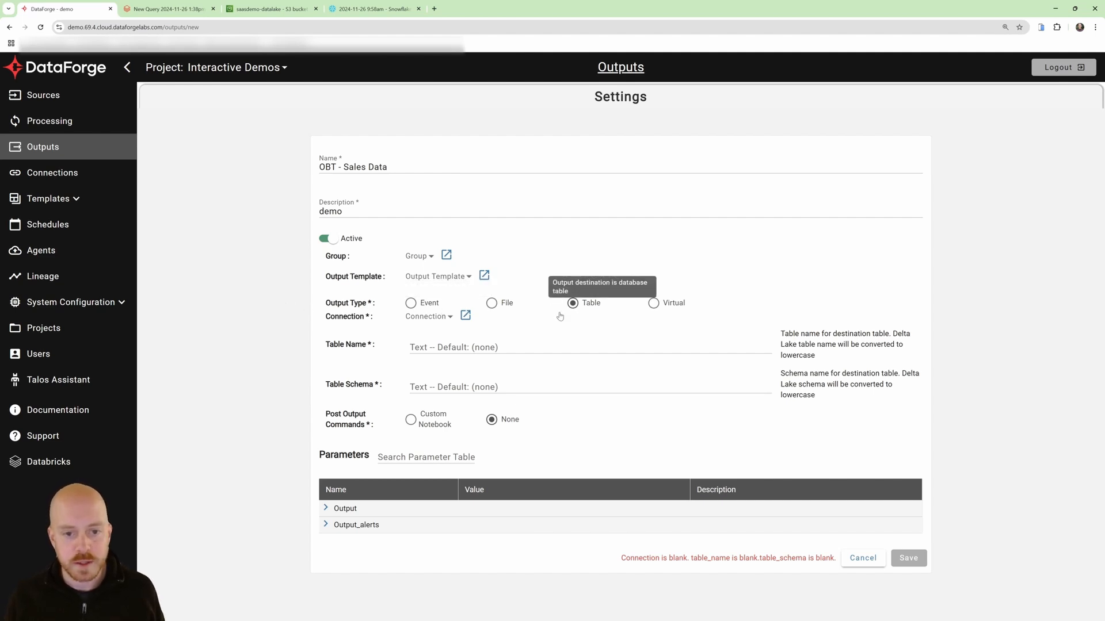
# Point the table output to the Databricks Unity Catalog Output - unity_test connection, with table name obt_sales and schema default
pyautogui.click(435, 320)
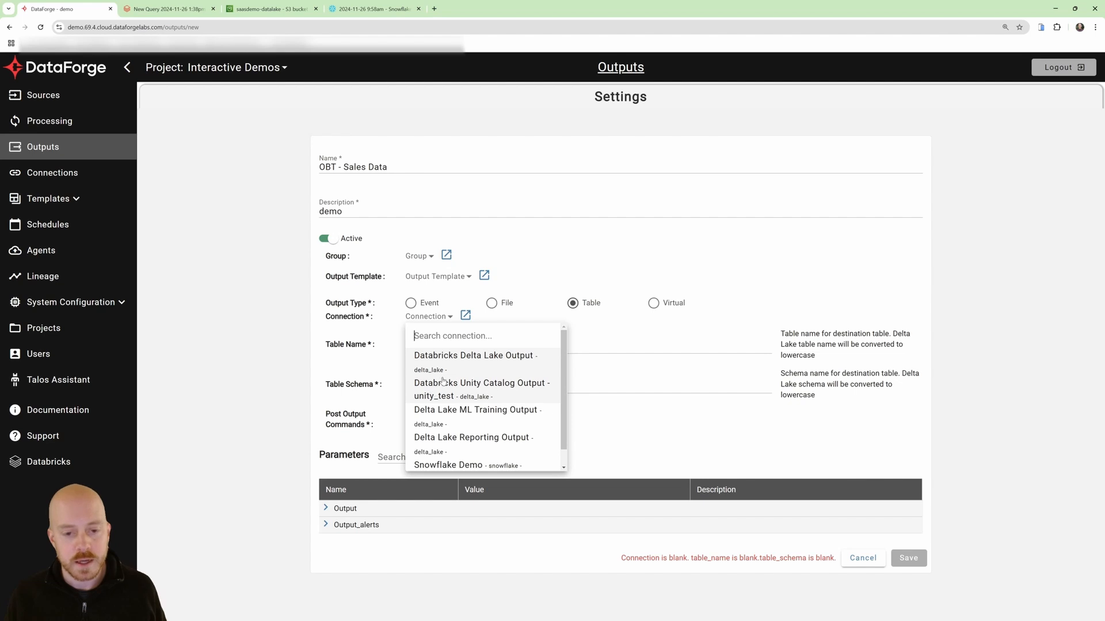
pyautogui.click(480, 391)
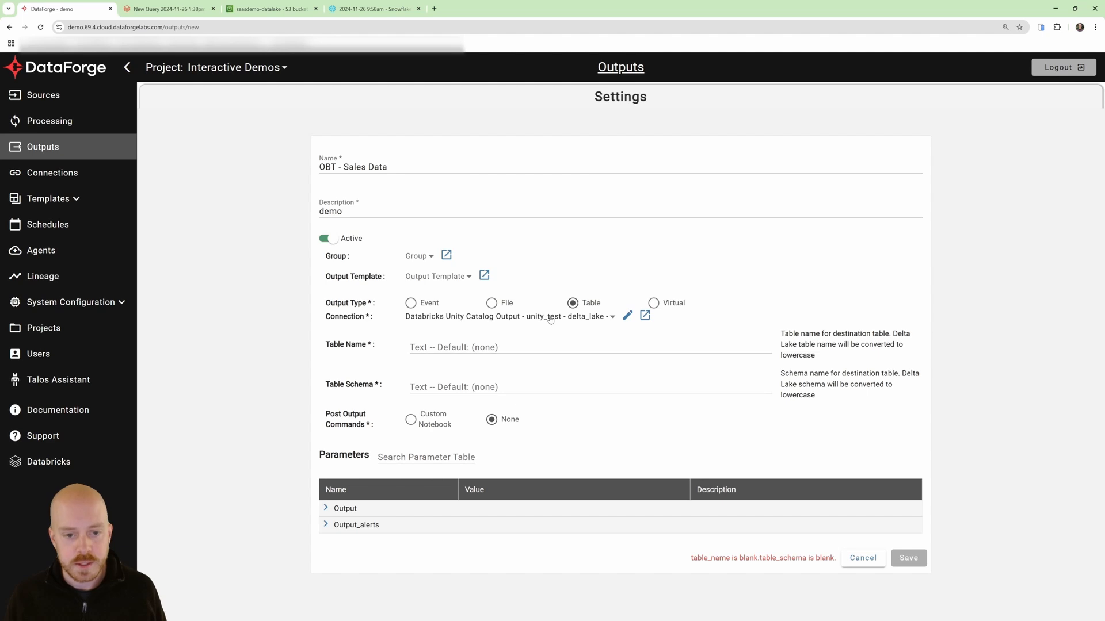
pyautogui.click(449, 349)
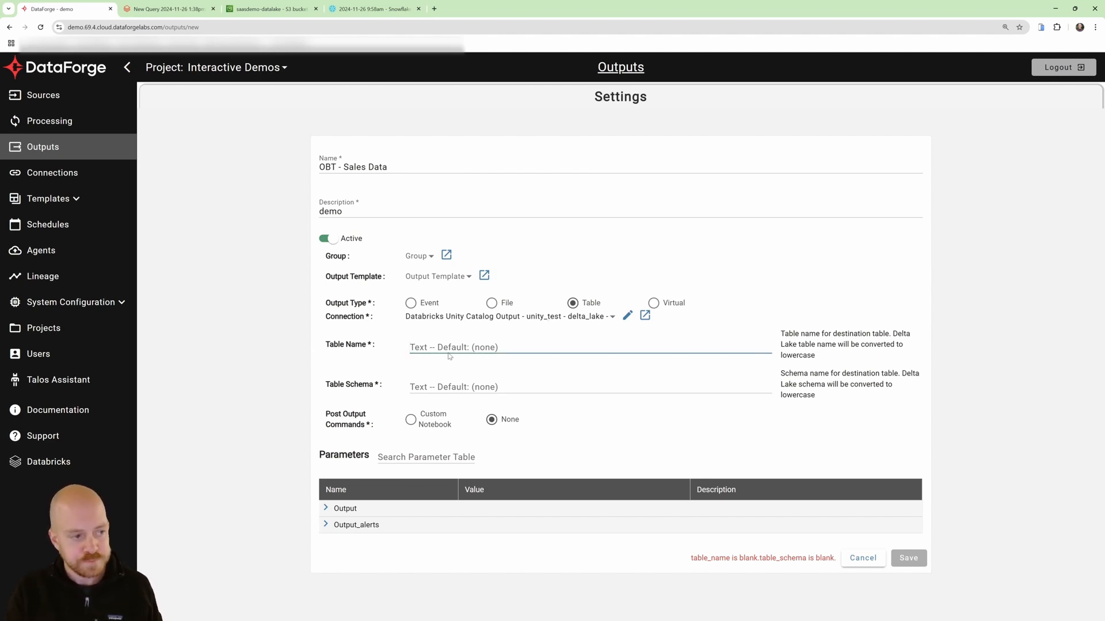
pyautogui.write('obt_sales')
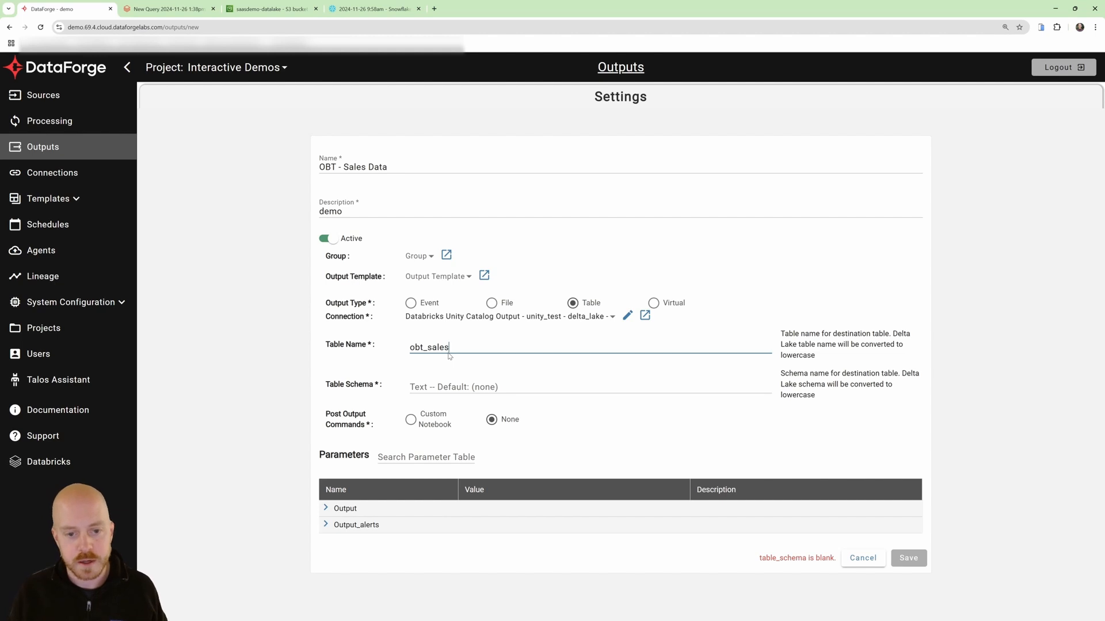
pyautogui.click(453, 388)
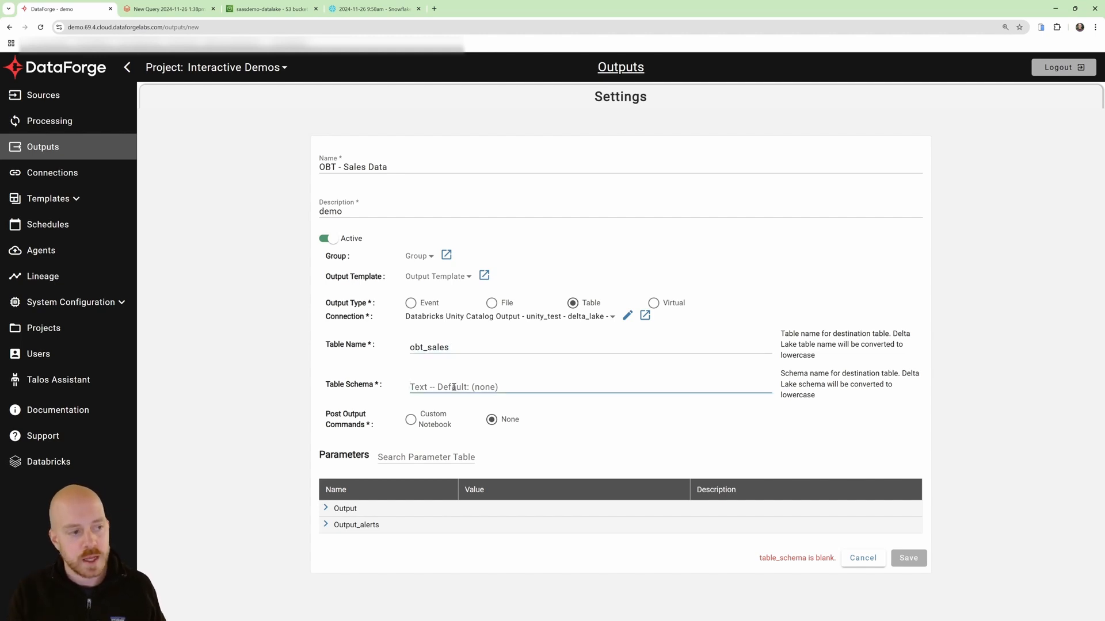
pyautogui.write('default')
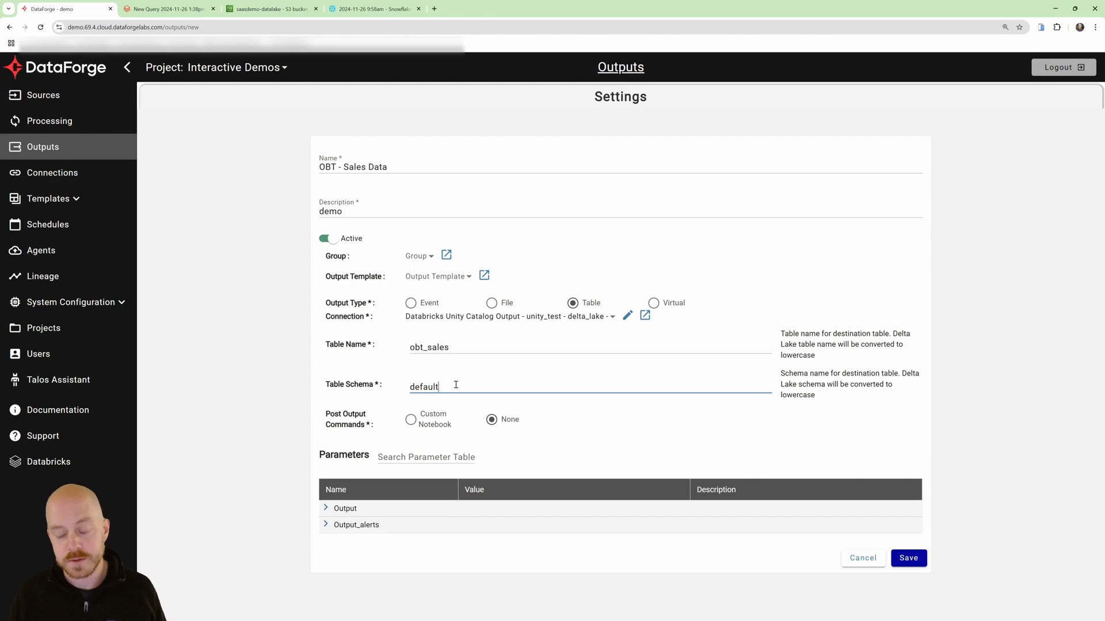
pyautogui.click(592, 428)
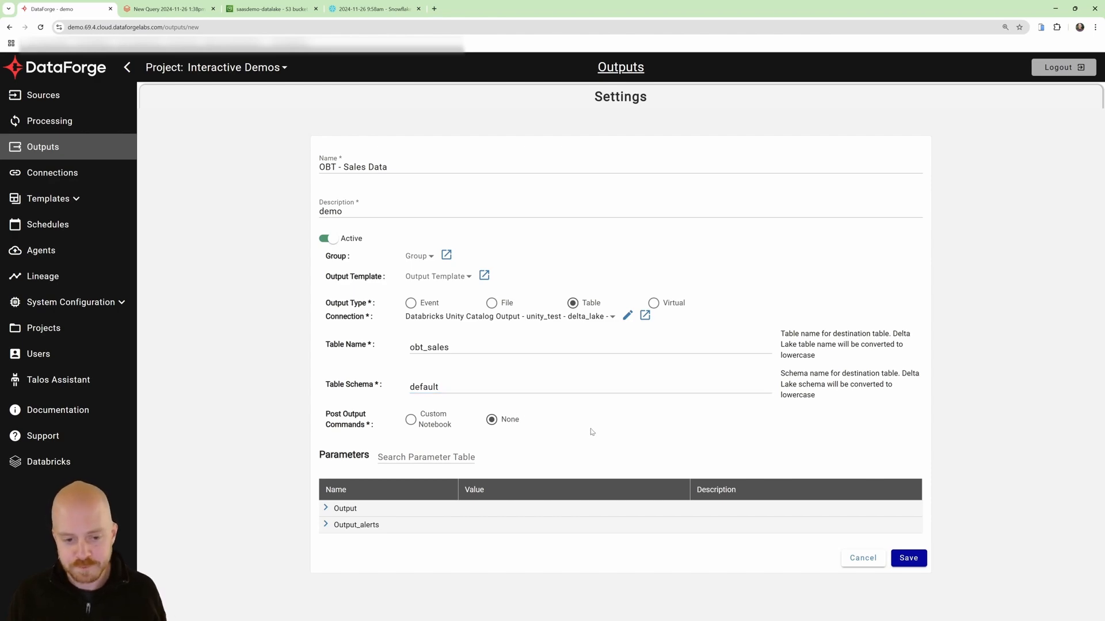
# Expand the Output parameters to review their default settings, and save the new output
pyautogui.click(325, 508)
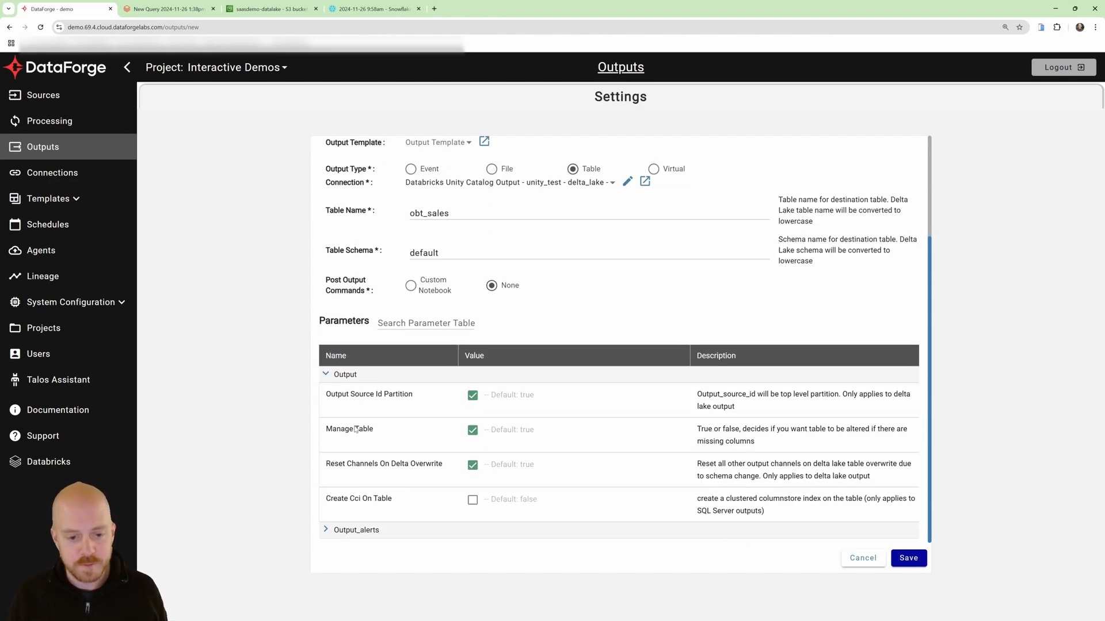
pyautogui.scroll(1, 360, 404)
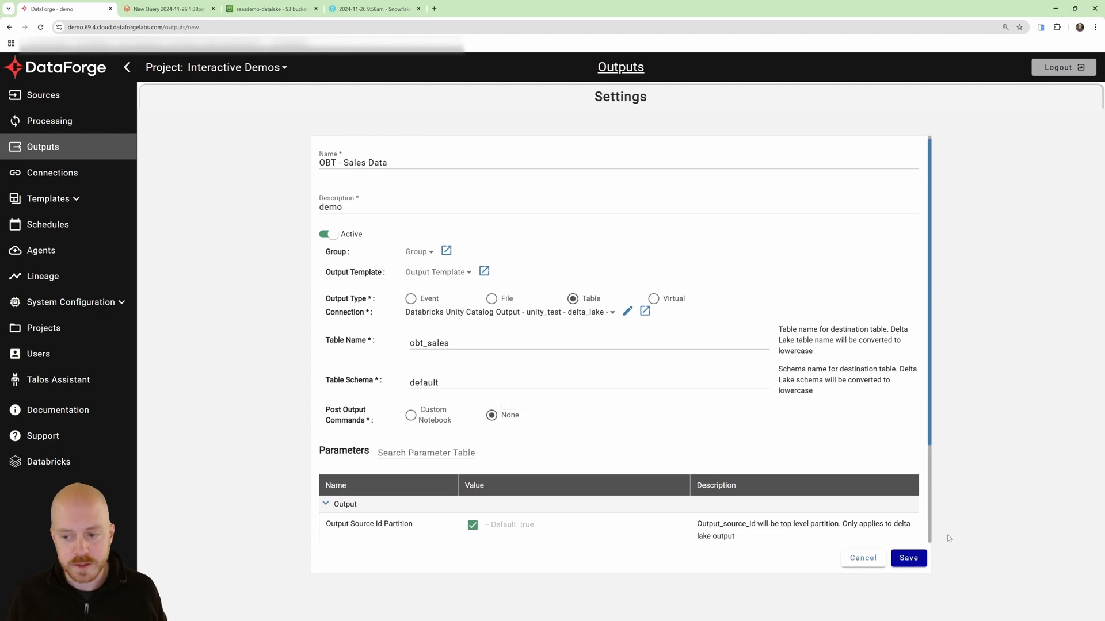
pyautogui.click(908, 558)
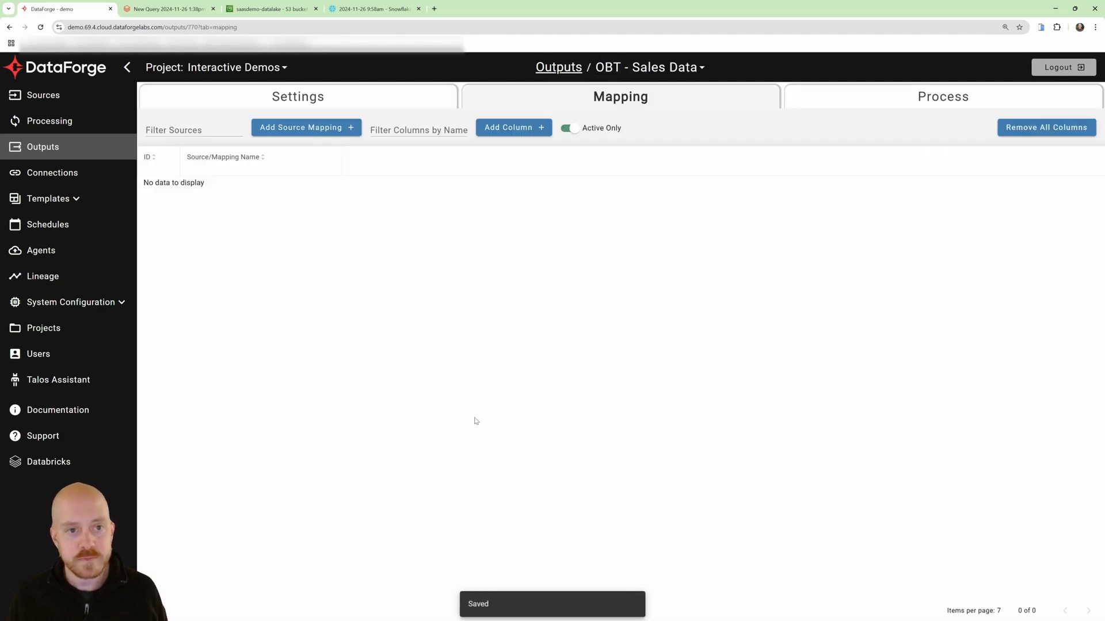
# Add a source mapping for AdventureWorks - Sales.SalesOrderDetail and automatically create and map output columns from its attributes
pyautogui.click(294, 129)
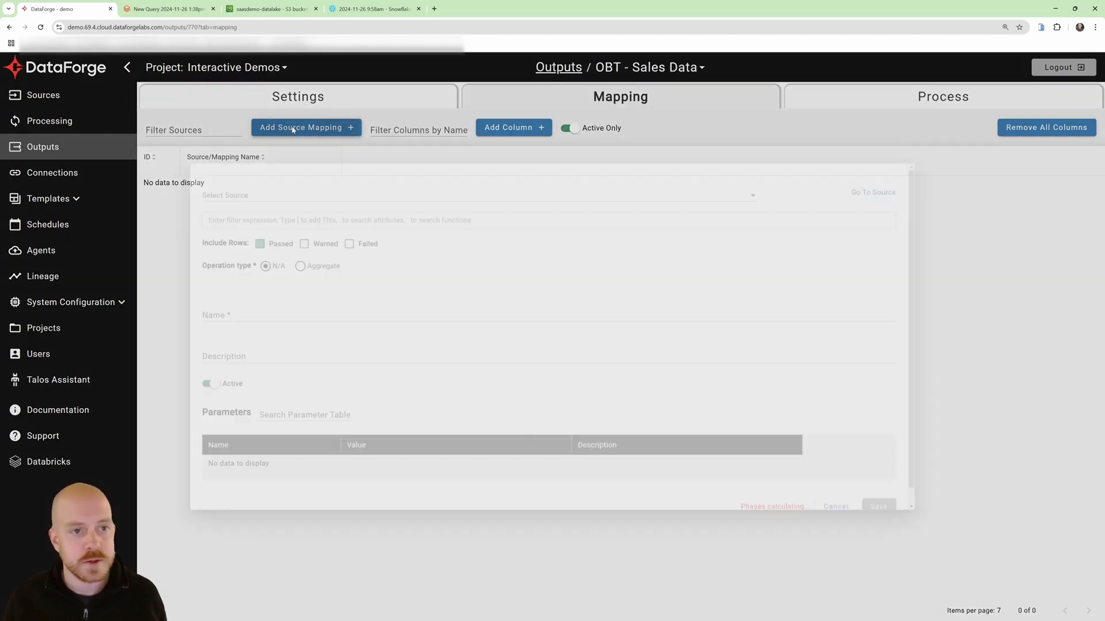
pyautogui.click(326, 185)
pyautogui.scroll(-1, 308, 253)
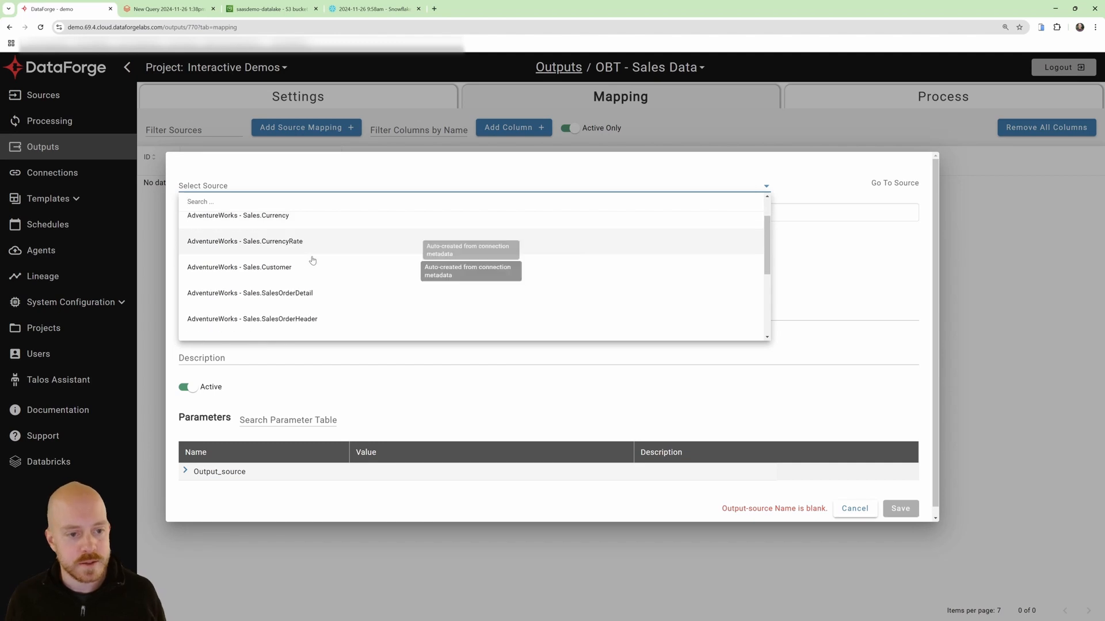
pyautogui.click(282, 295)
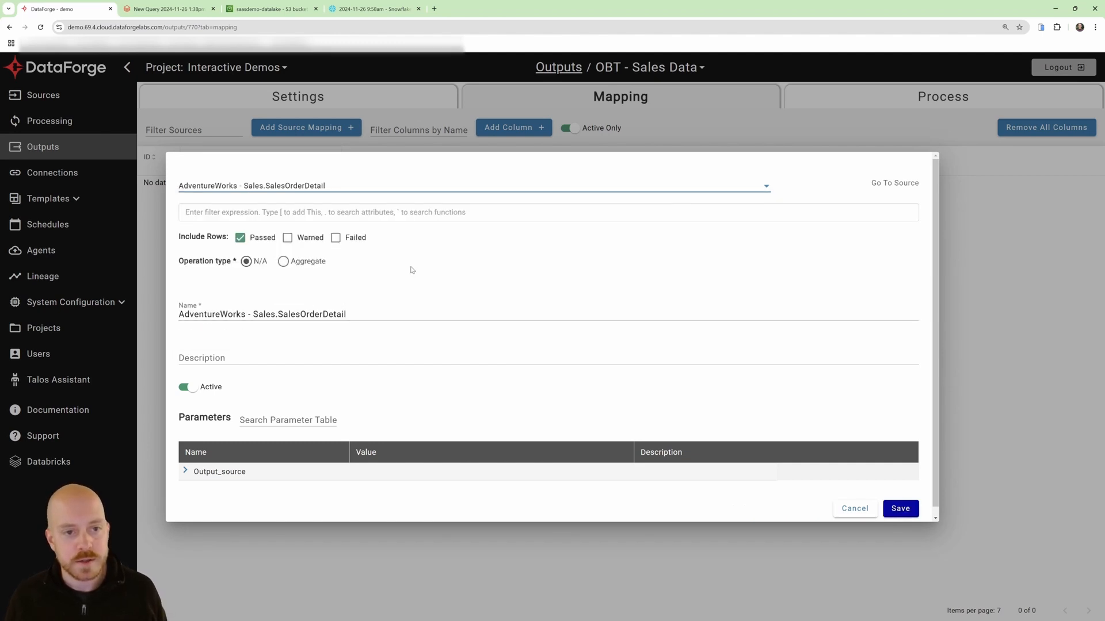
pyautogui.click(900, 508)
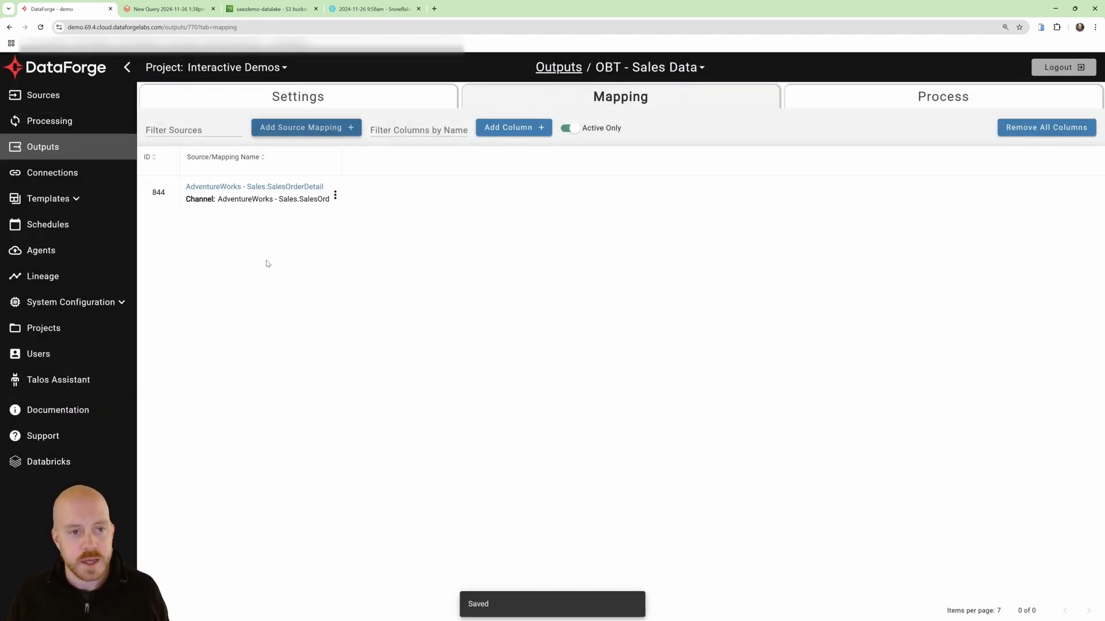
pyautogui.click(335, 196)
pyautogui.click(375, 270)
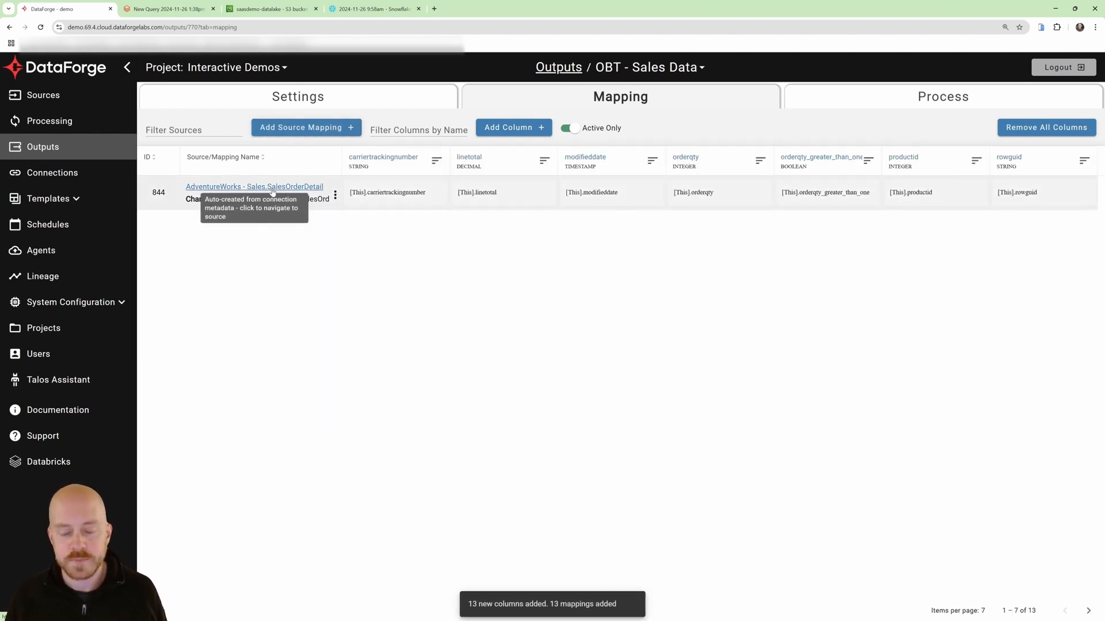
# Add a second source mapping for AdventureWorks - Sales.SalesOrderHeader and save it
pyautogui.click(306, 127)
pyautogui.click(392, 182)
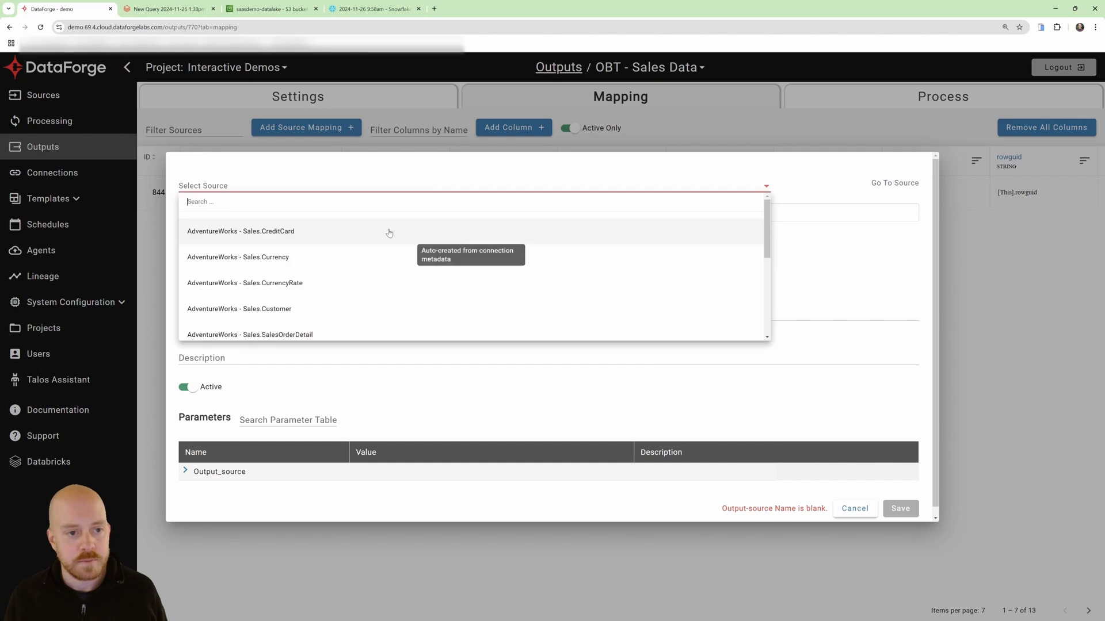
pyautogui.scroll(-2, 342, 299)
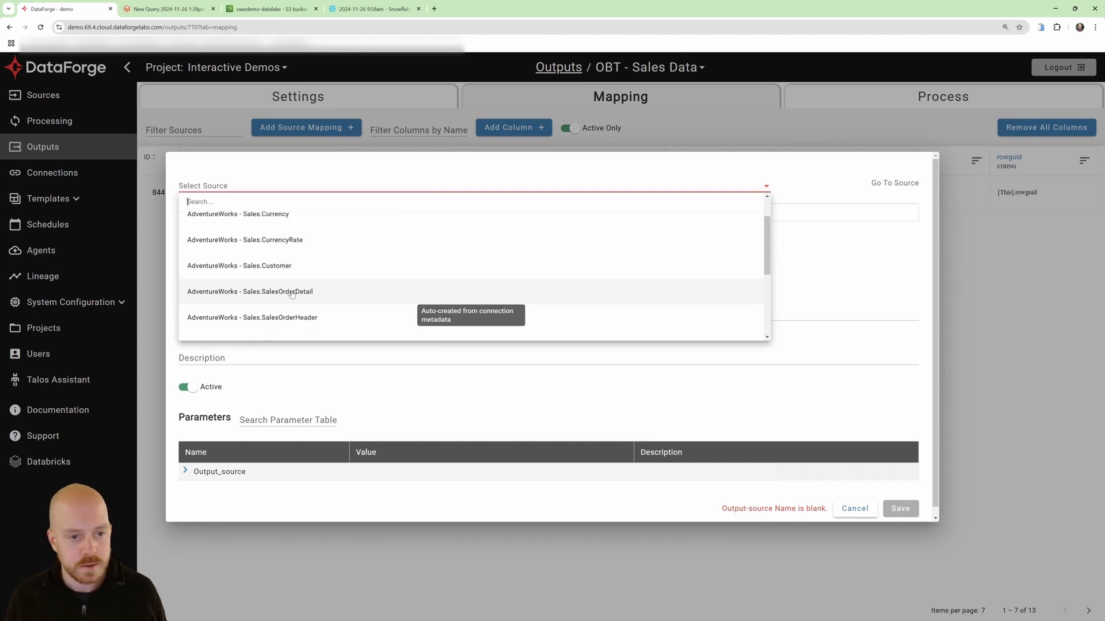
pyautogui.click(294, 315)
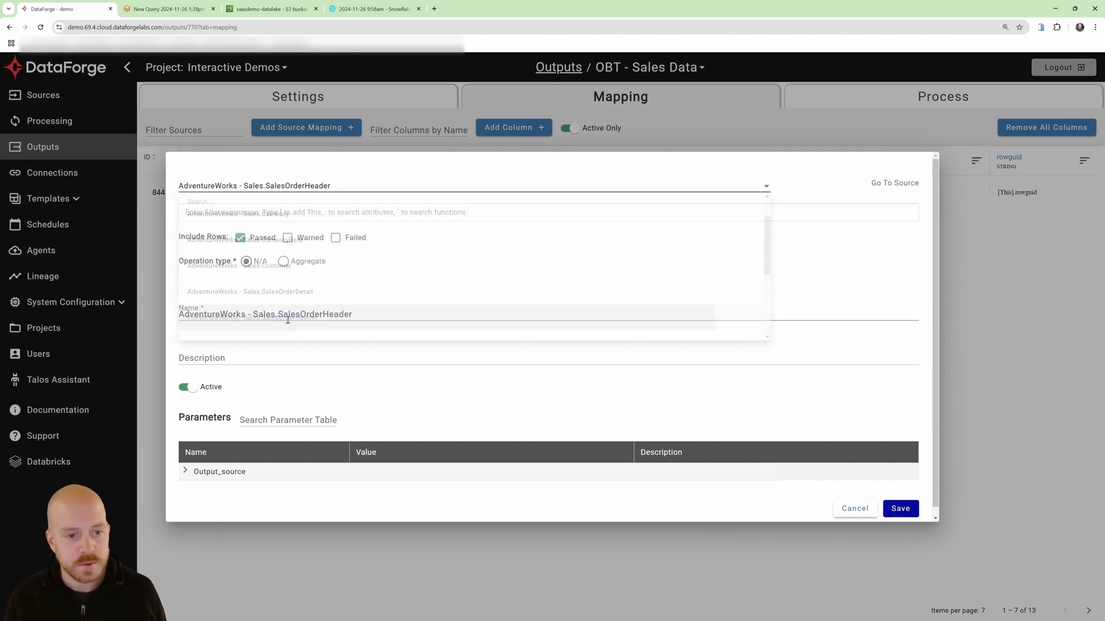
pyautogui.click(899, 508)
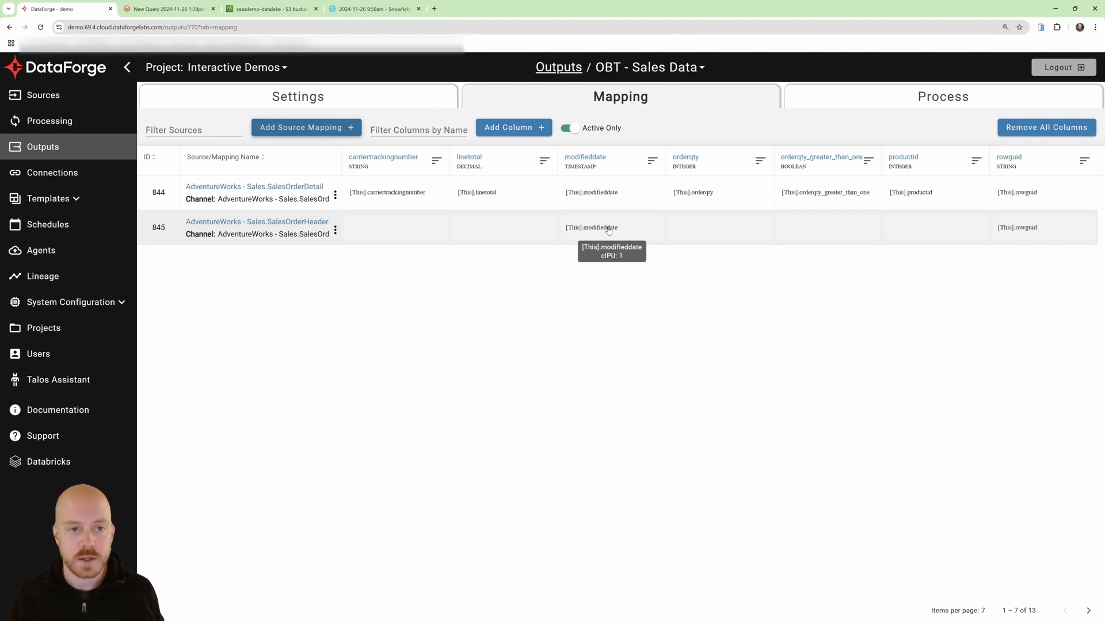
# Add a third source mapping for AdventureWorks - Sales.Customer and save it
pyautogui.click(300, 127)
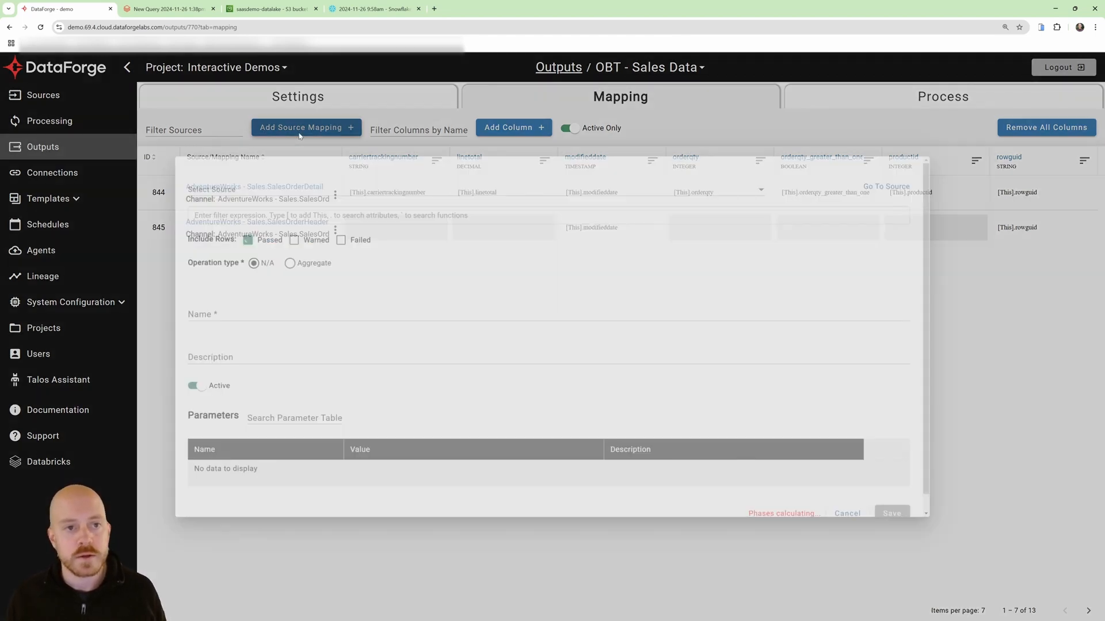
pyautogui.click(357, 184)
pyautogui.click(343, 309)
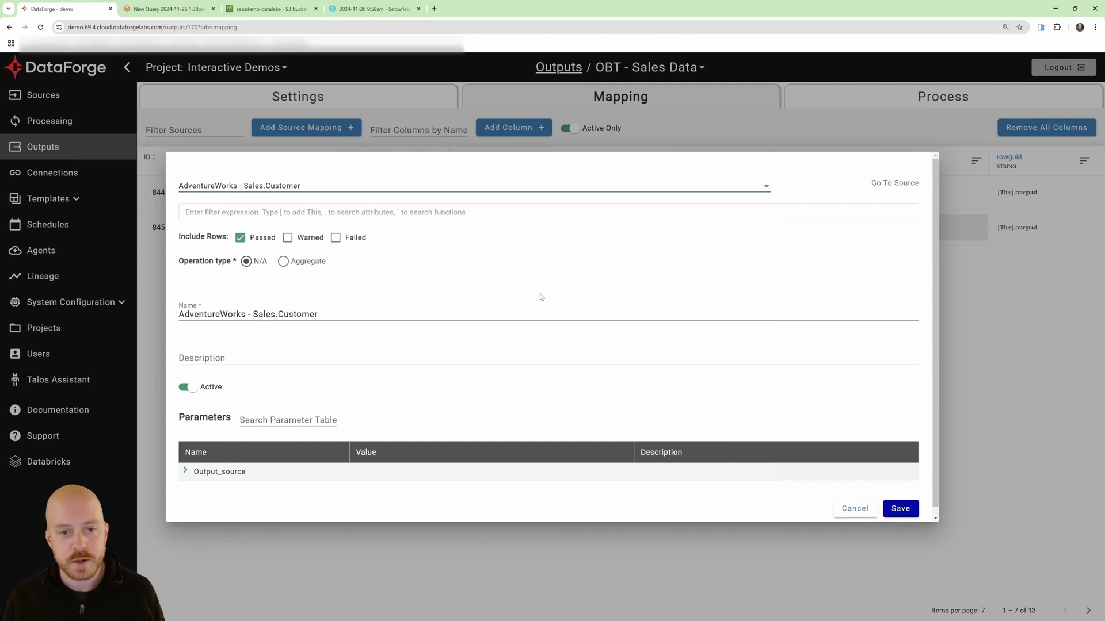
pyautogui.click(901, 509)
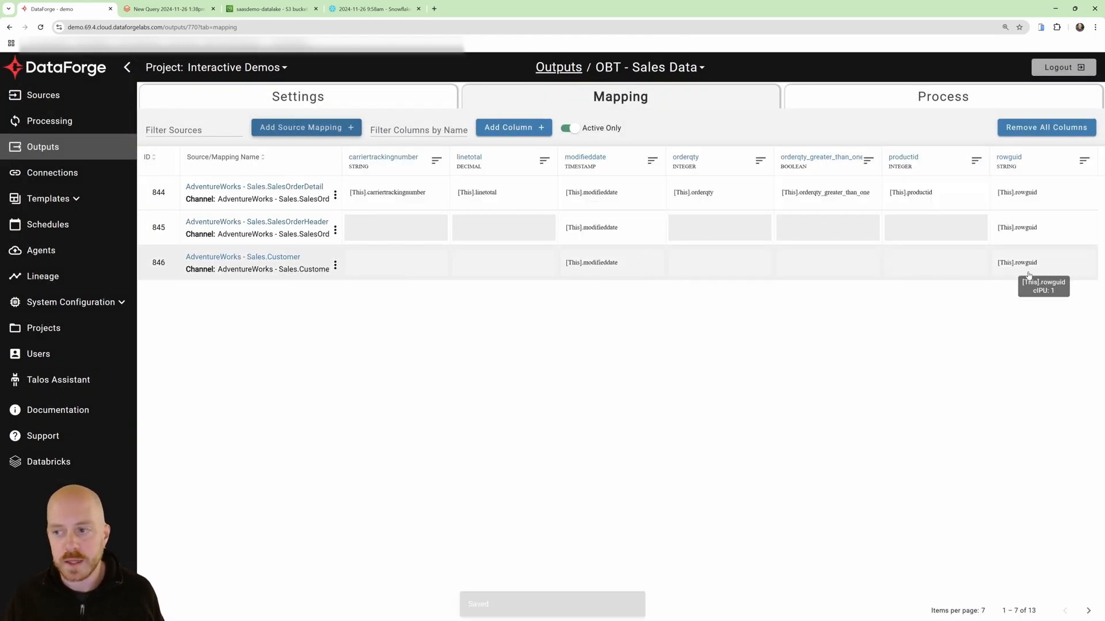
# Add an output column named customer_id without a data type to the mapping and save it
pyautogui.click(1089, 612)
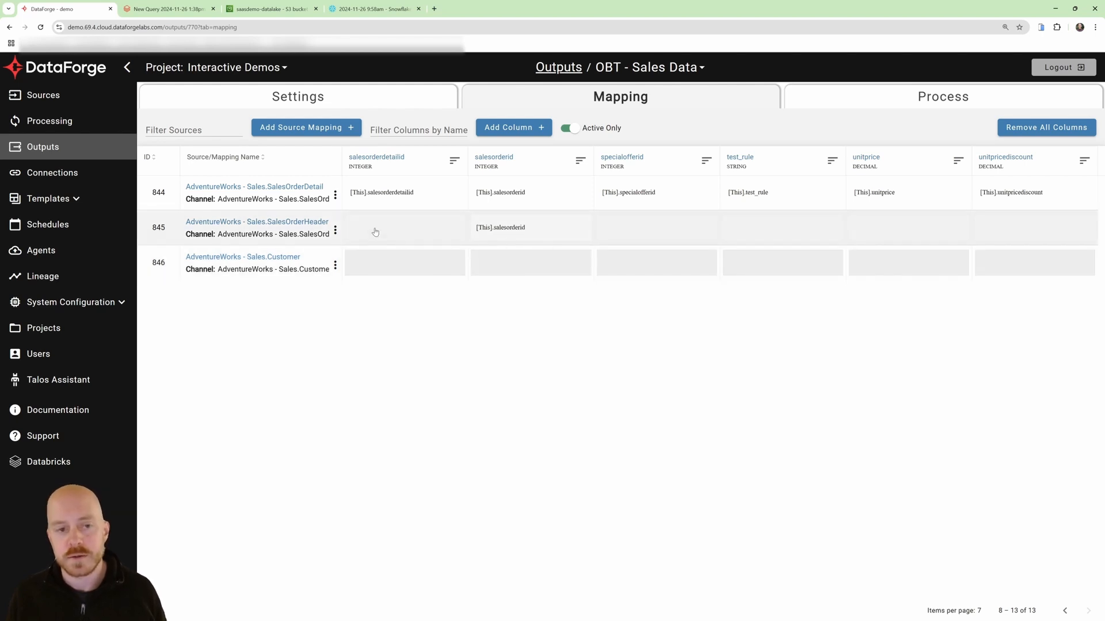
pyautogui.click(506, 130)
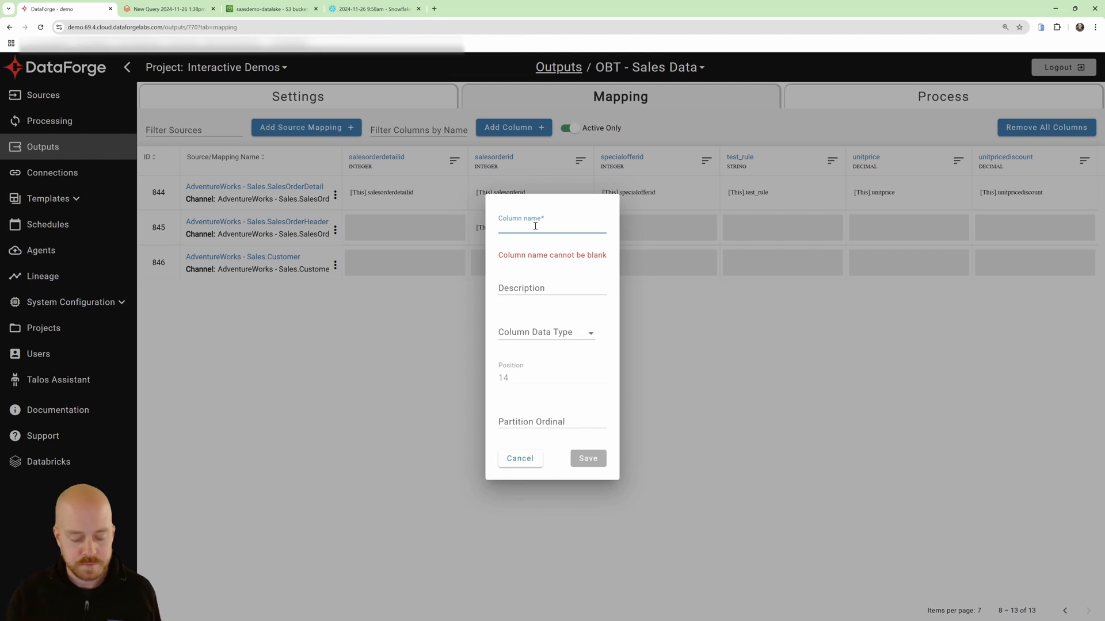
pyautogui.write('customer_id')
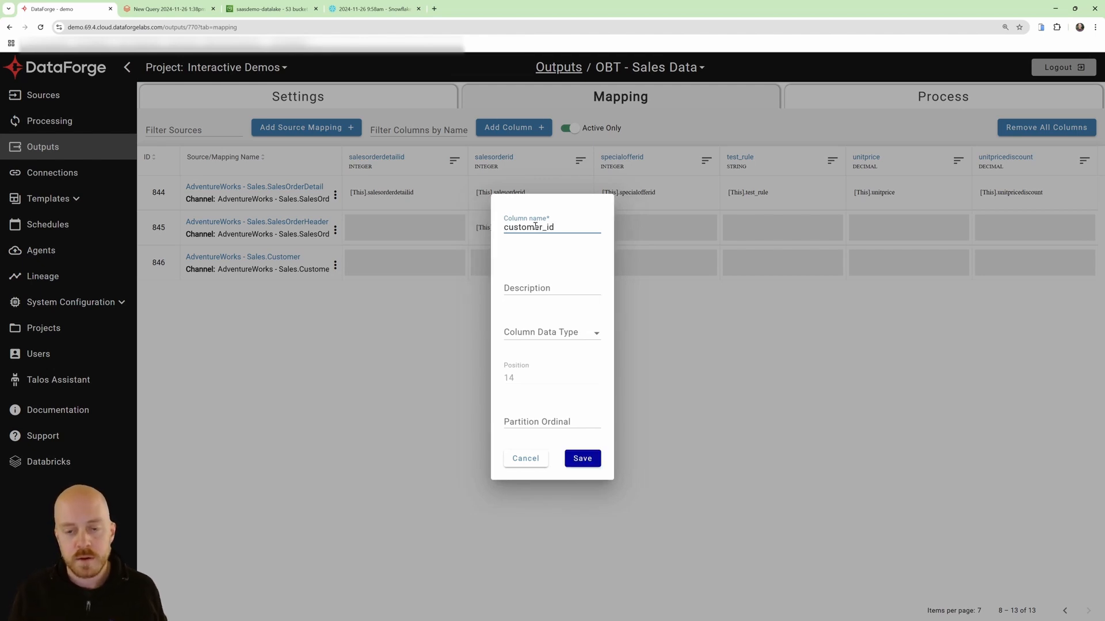
pyautogui.click(582, 458)
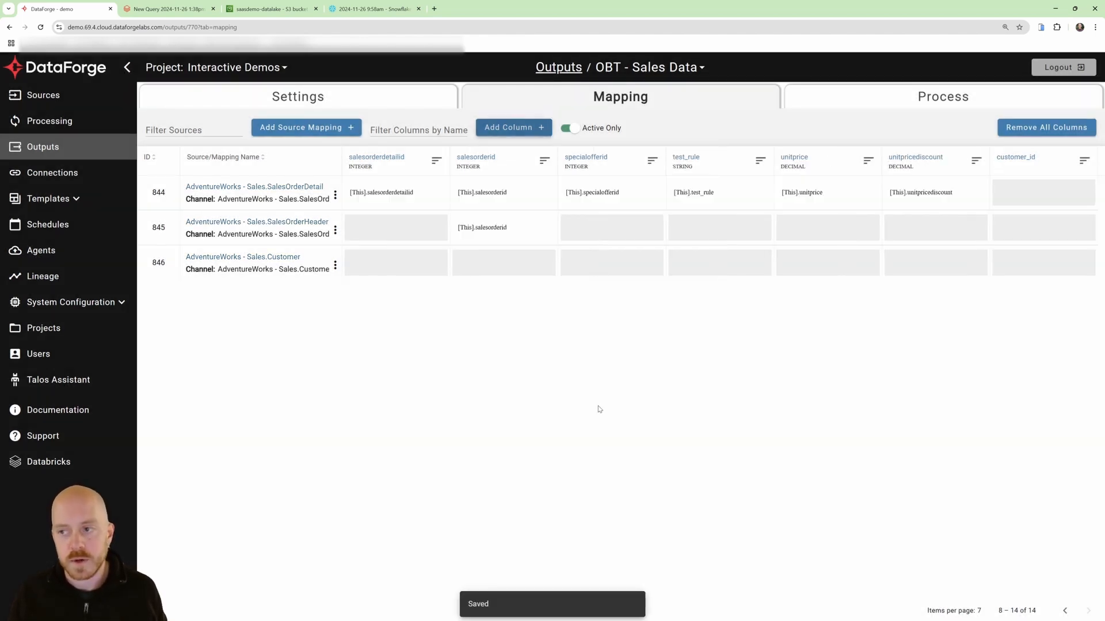
pyautogui.click(335, 230)
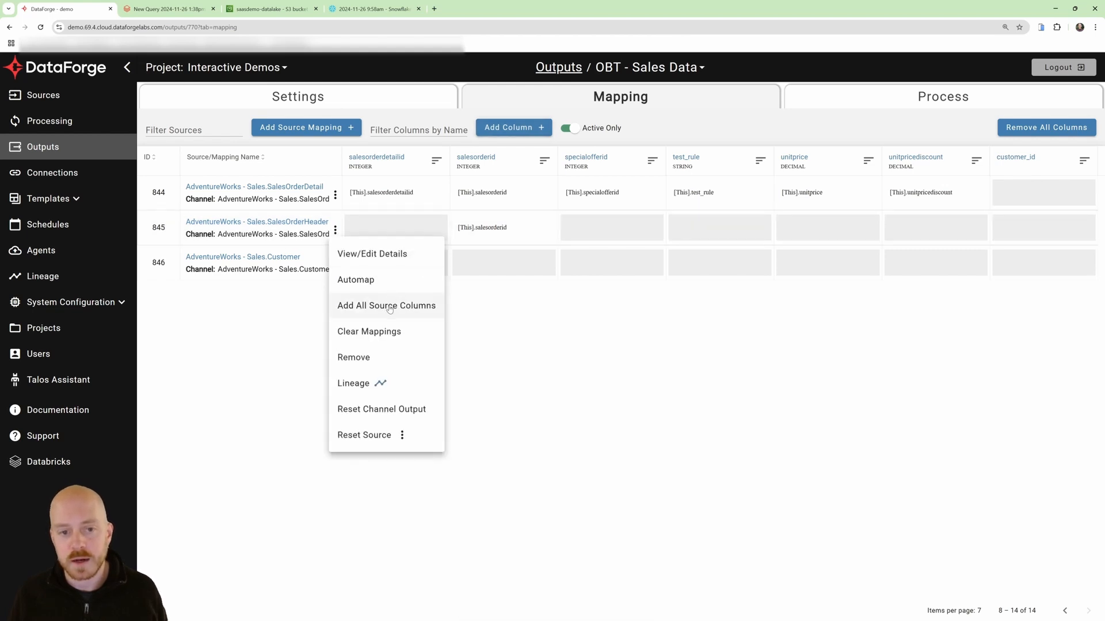
pyautogui.click(279, 316)
pyautogui.click(335, 265)
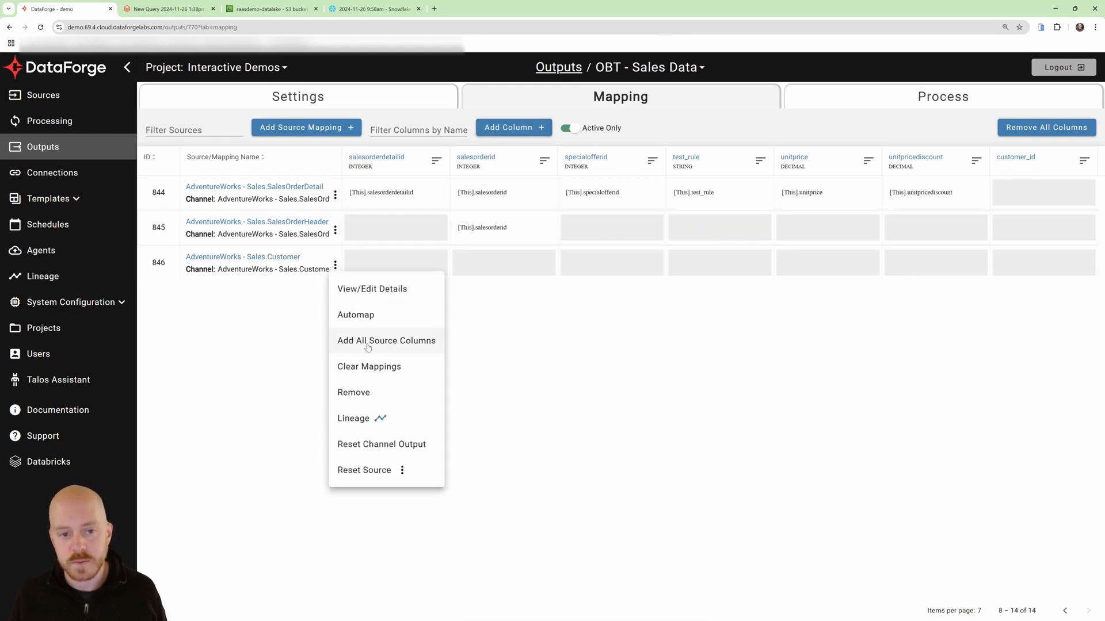
pyautogui.click(240, 392)
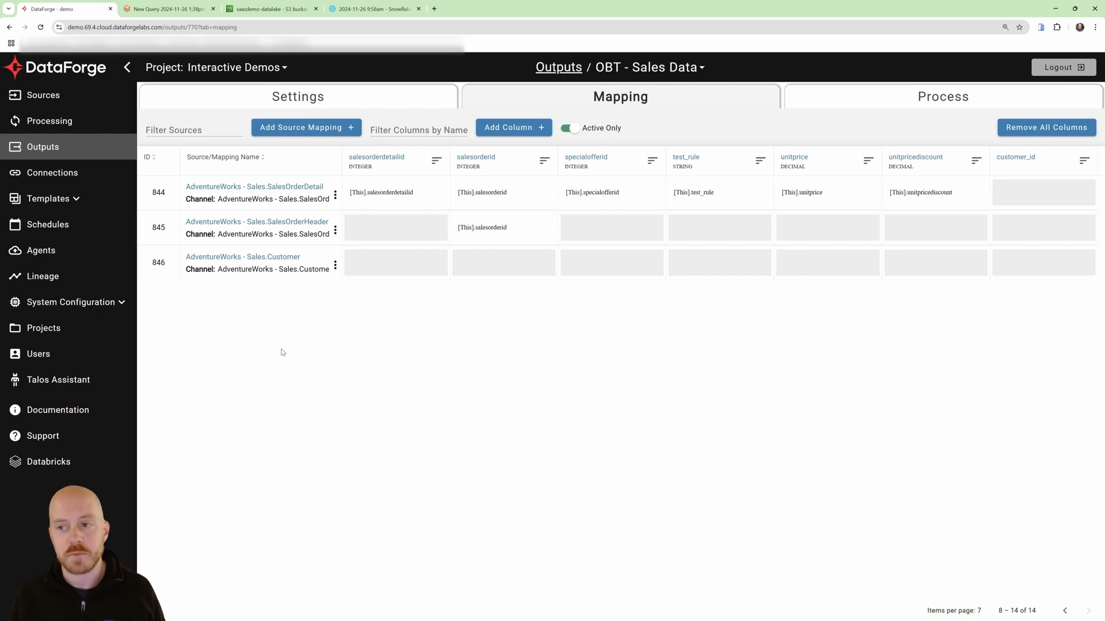
pyautogui.click(336, 264)
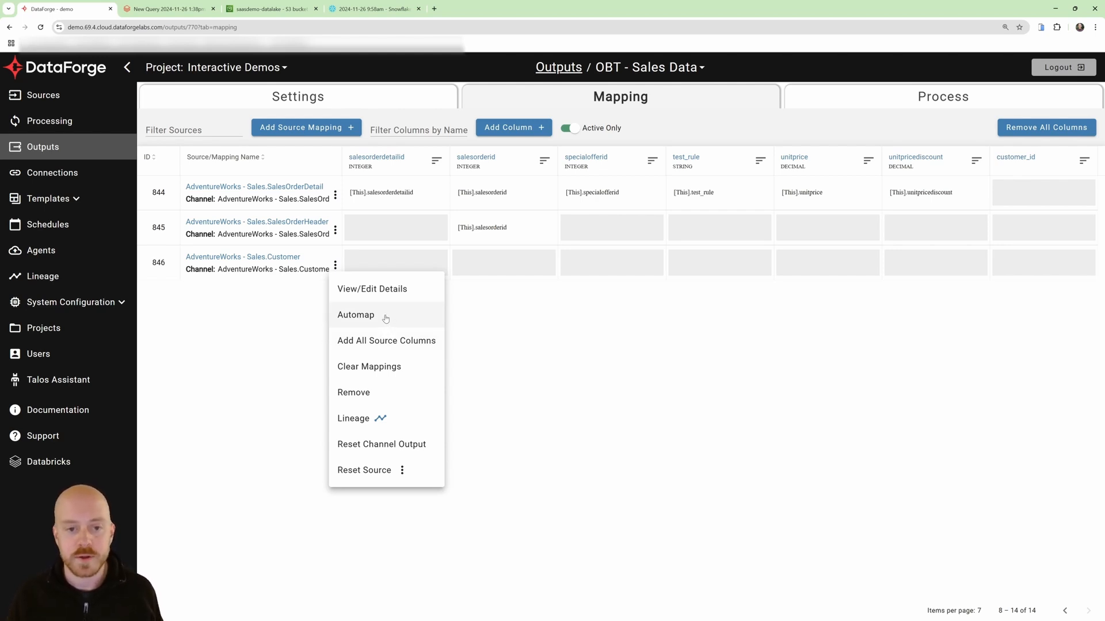
pyautogui.click(609, 411)
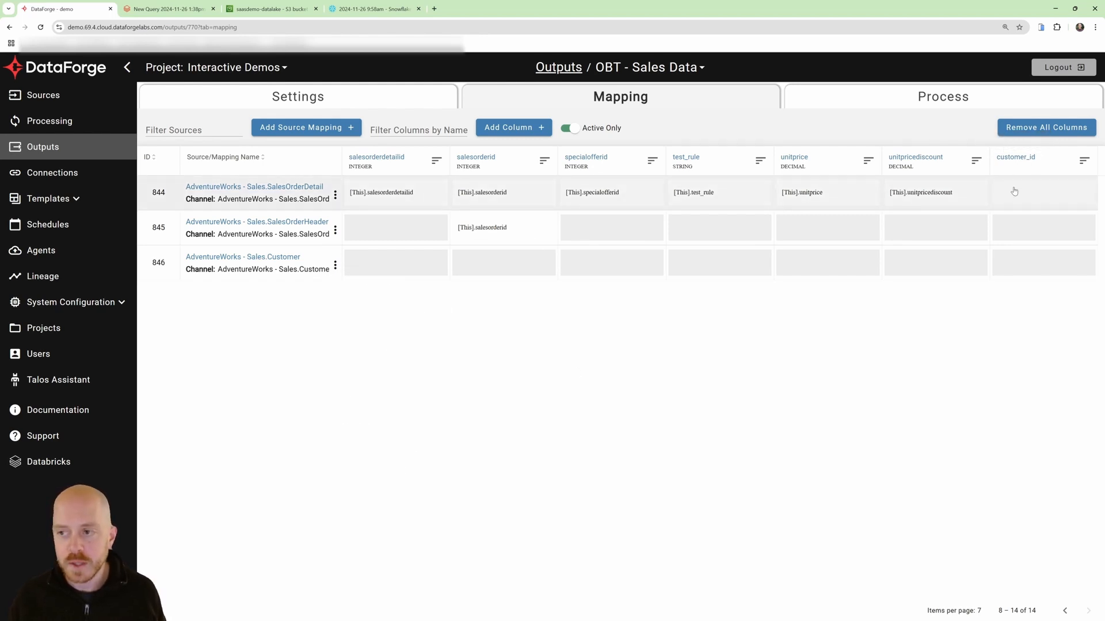
# Map customer_id in the SalesOrderDetail mapping to [AdventureWorks - Sales.SalesOrderHeader].customerid and save it
pyautogui.click(1033, 195)
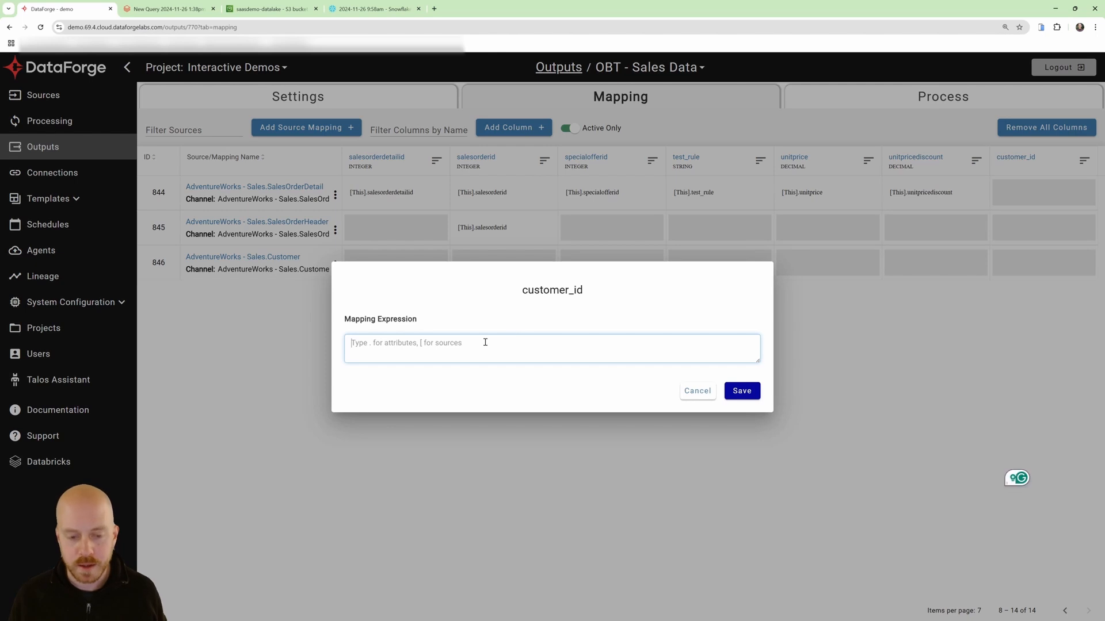
pyautogui.write('[')
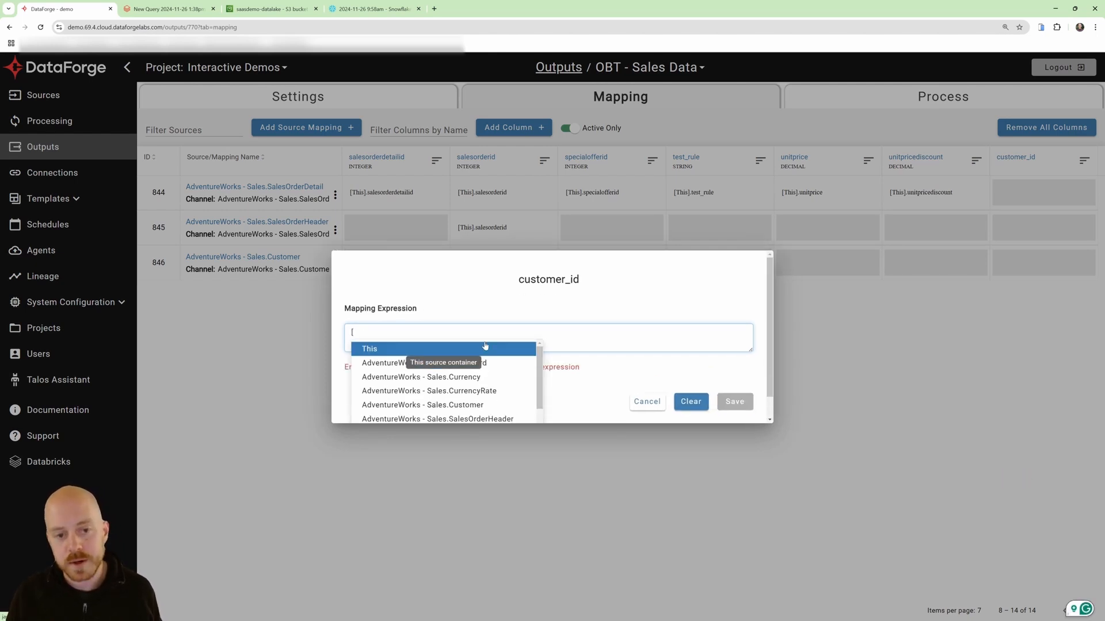
pyautogui.click(464, 420)
pyautogui.write('.customer')
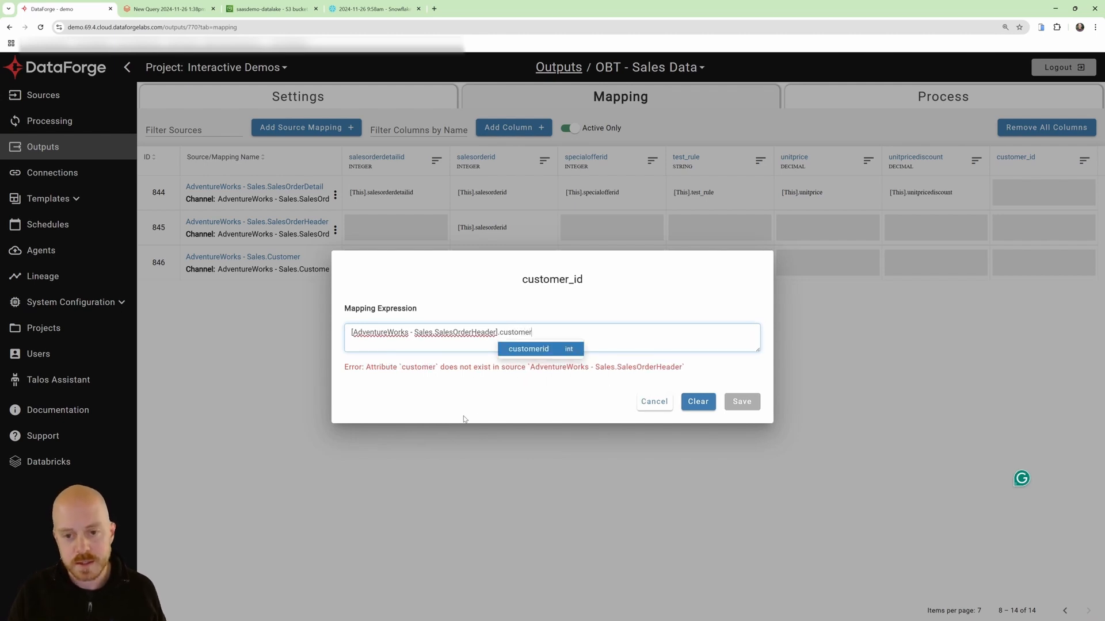
pyautogui.press('Return')
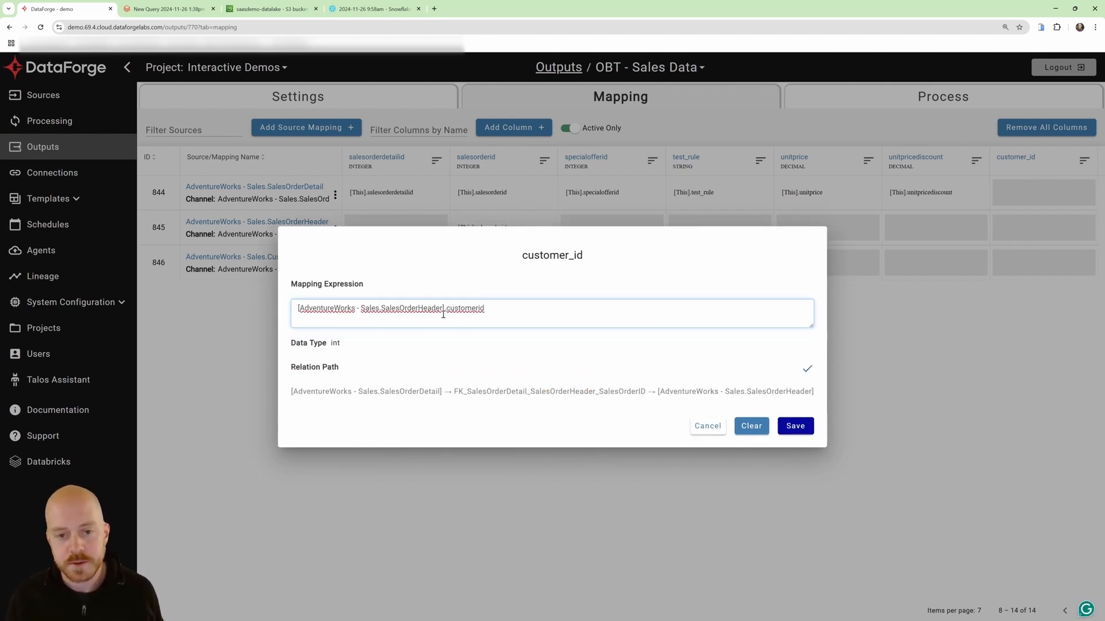
pyautogui.moveTo(388, 393)
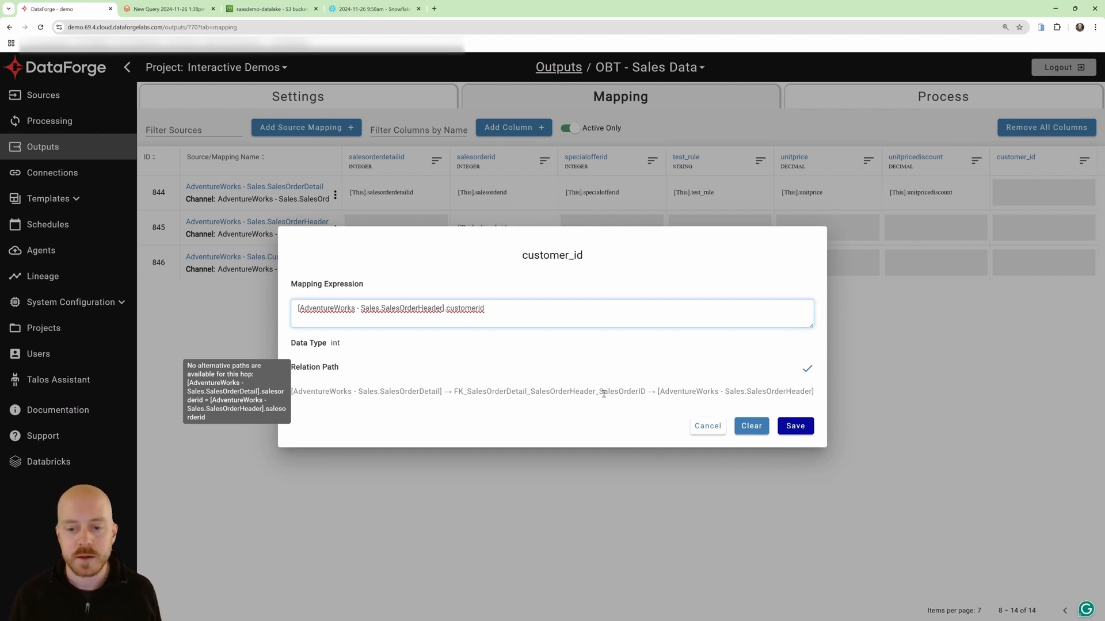
pyautogui.click(794, 427)
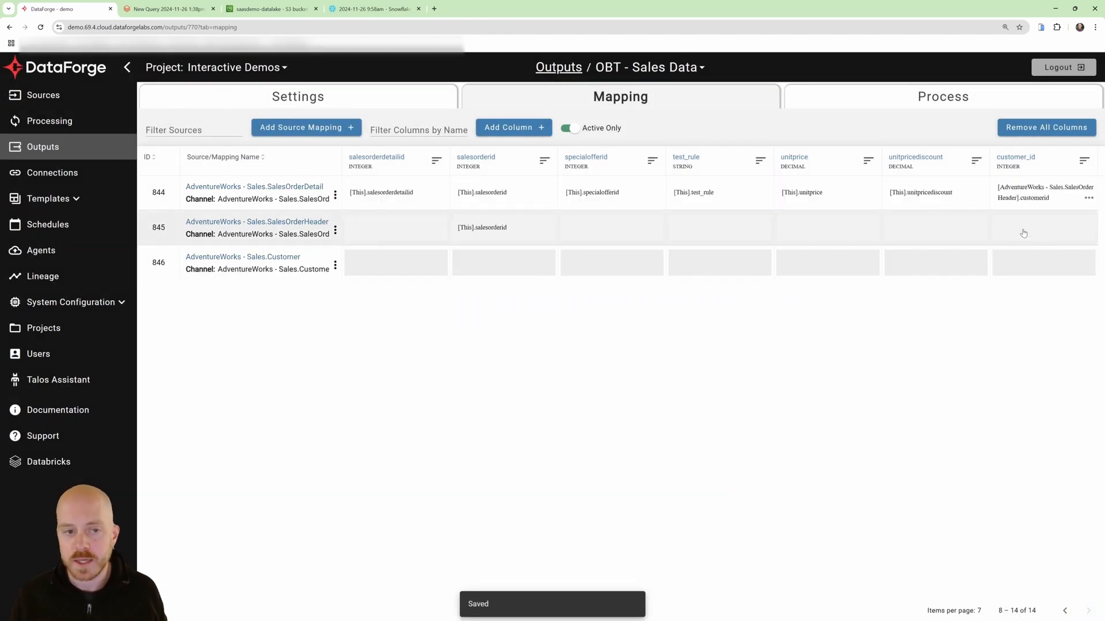
# Map customer_id to [This].customerid in both the SalesOrderHeader and Customer source mappings, saving each expression
pyautogui.click(1023, 231)
pyautogui.write('[This].customerid')
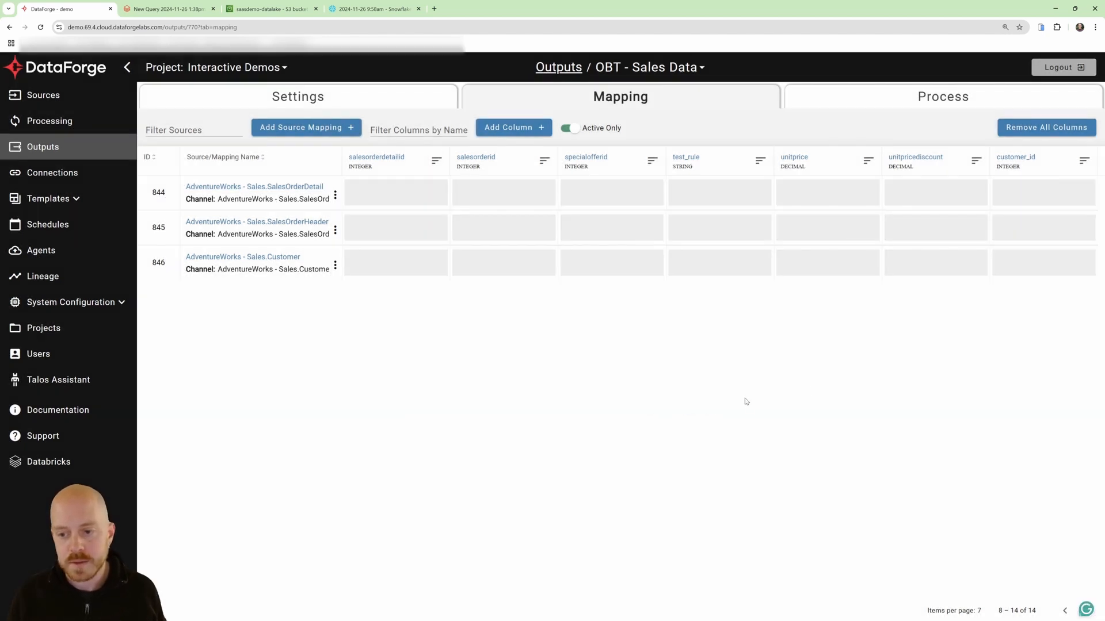
pyautogui.click(742, 401)
pyautogui.click(1033, 263)
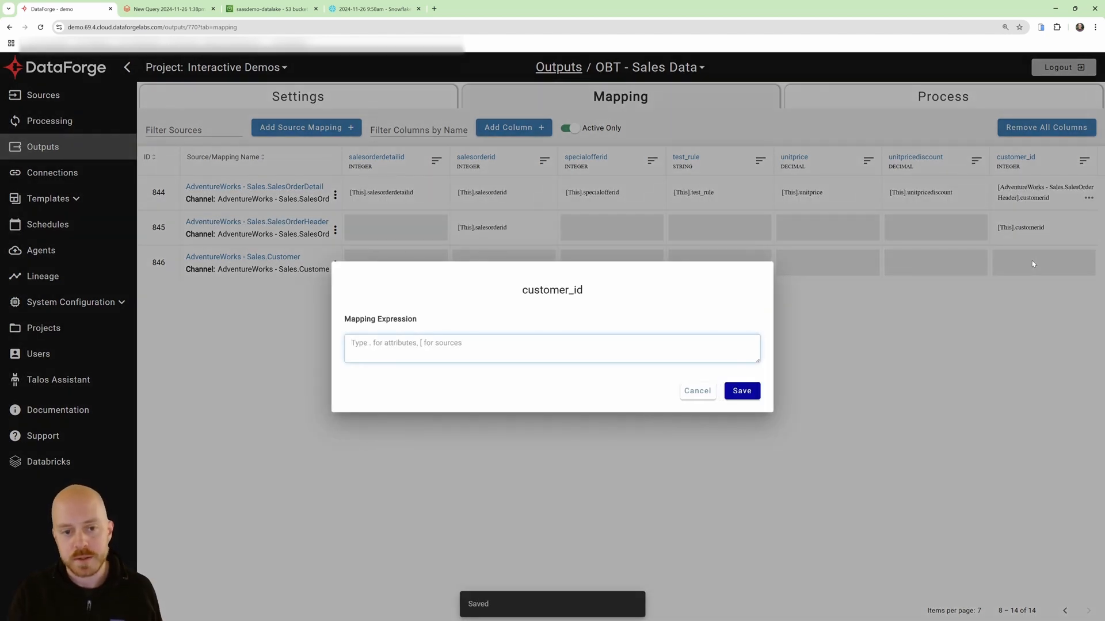
pyautogui.write('[This].customerid')
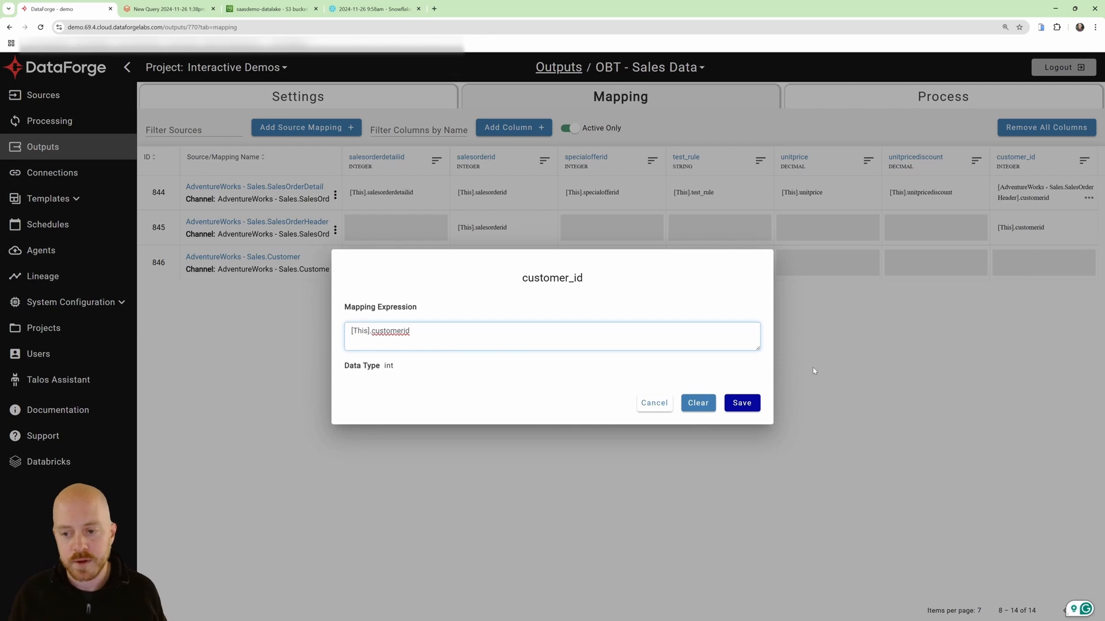
pyautogui.click(742, 401)
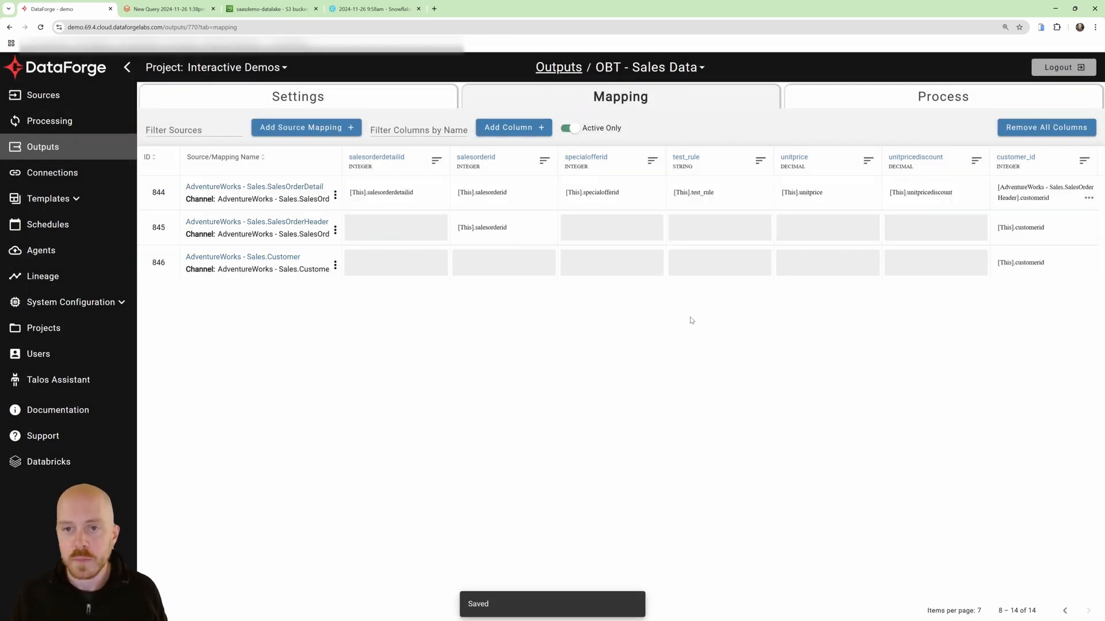
# Add an output column named store_id without a data type and save it
pyautogui.click(511, 127)
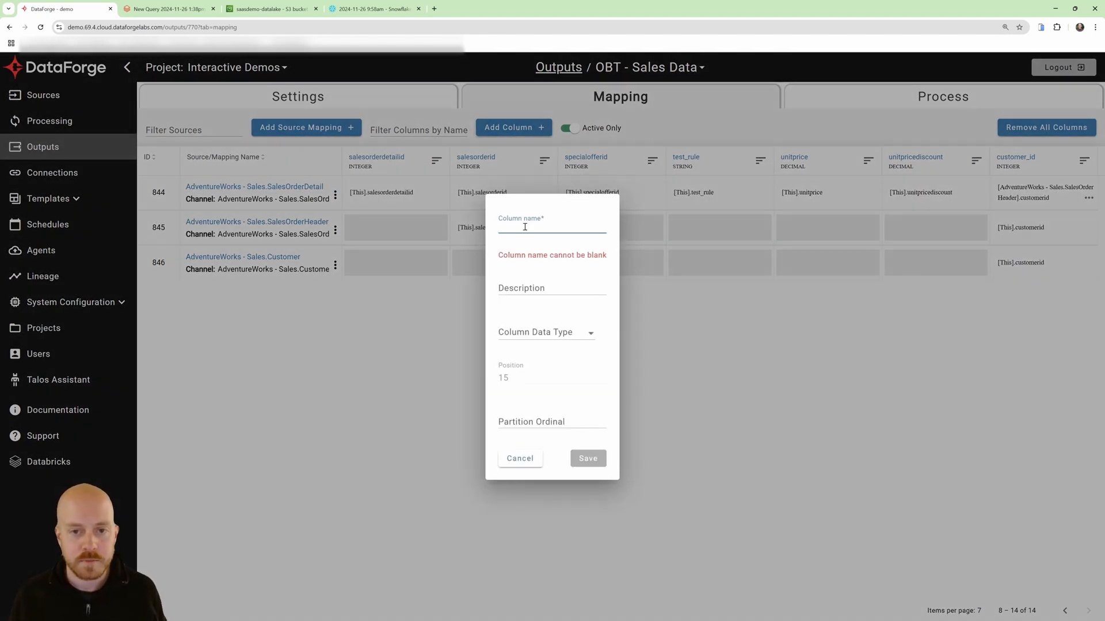
pyautogui.write('store_id')
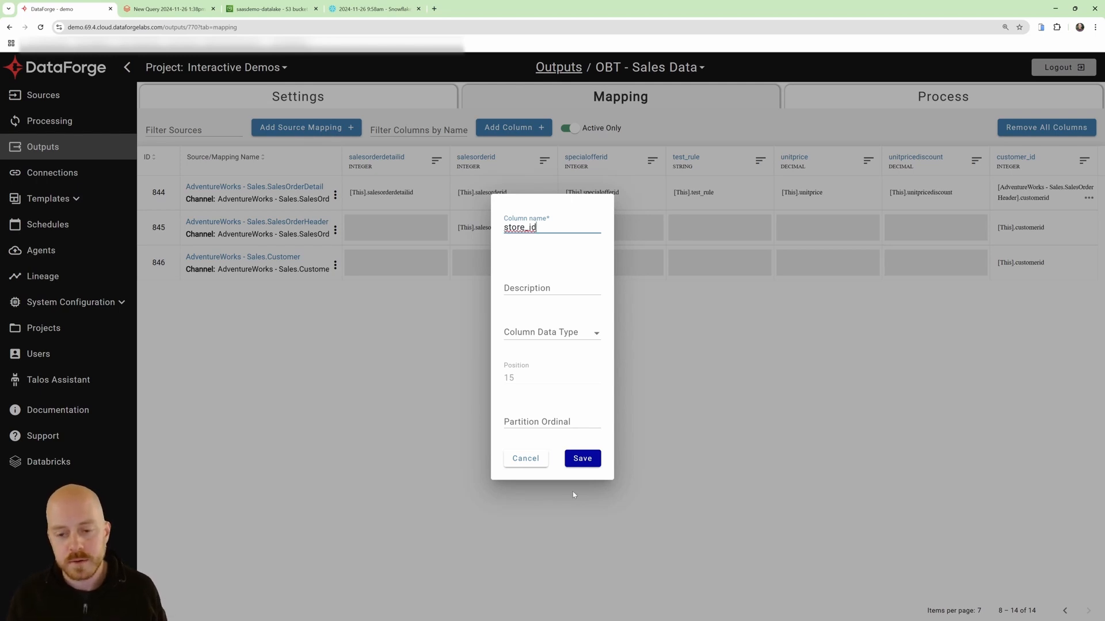
pyautogui.click(581, 458)
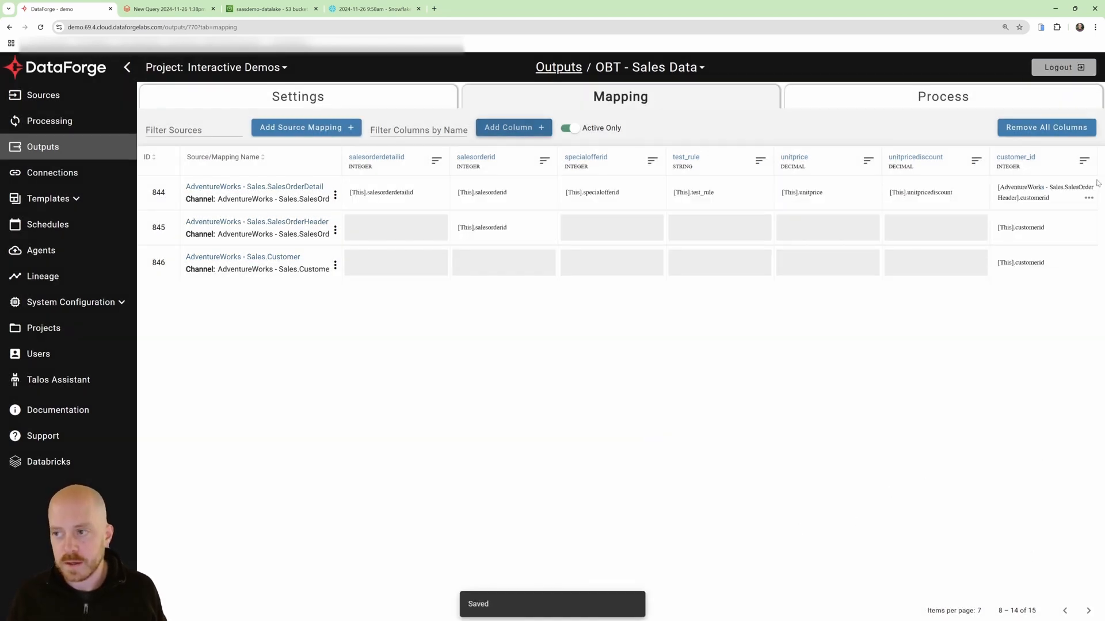
# Map store_id in the SalesOrderDetail mapping to [AdventureWorks - Sales.Customer].storeid, check its relation path and save it
pyautogui.click(1088, 611)
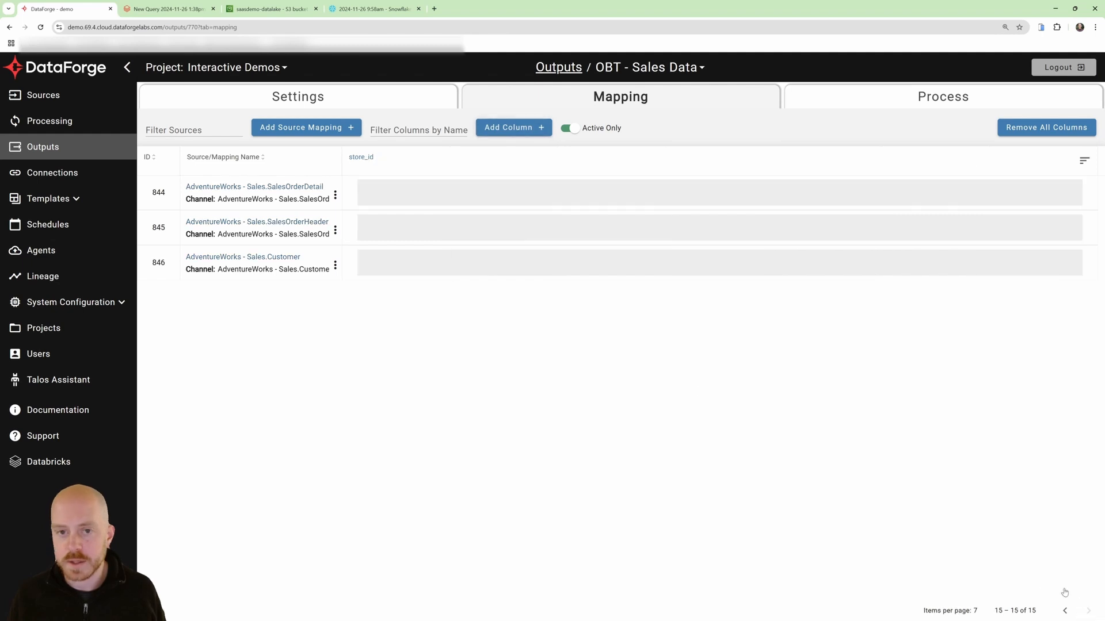
pyautogui.click(459, 191)
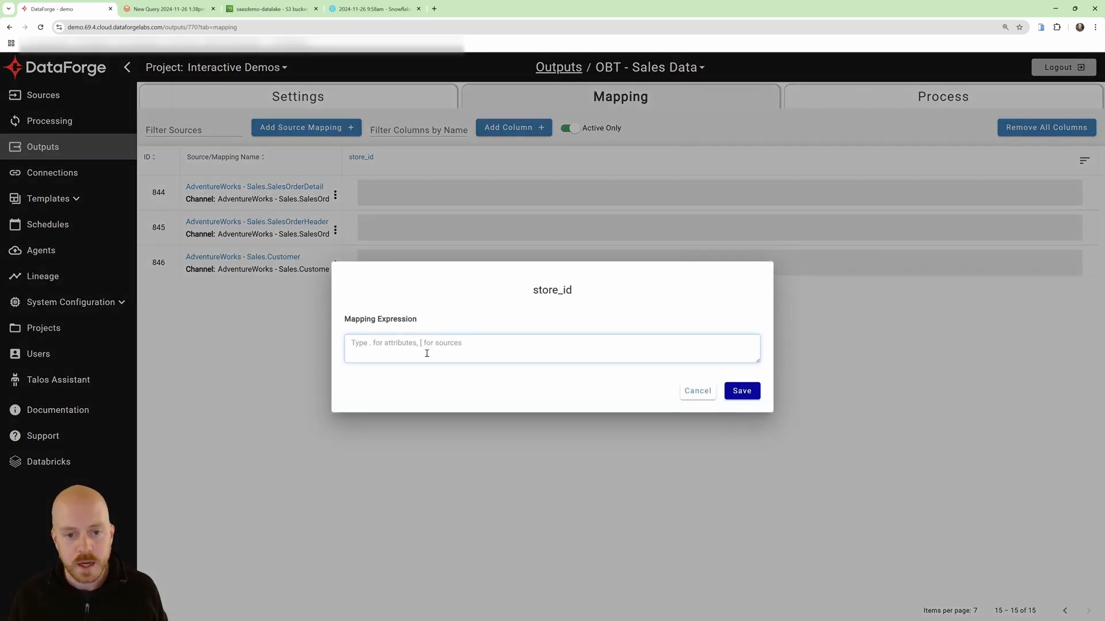
pyautogui.write('[')
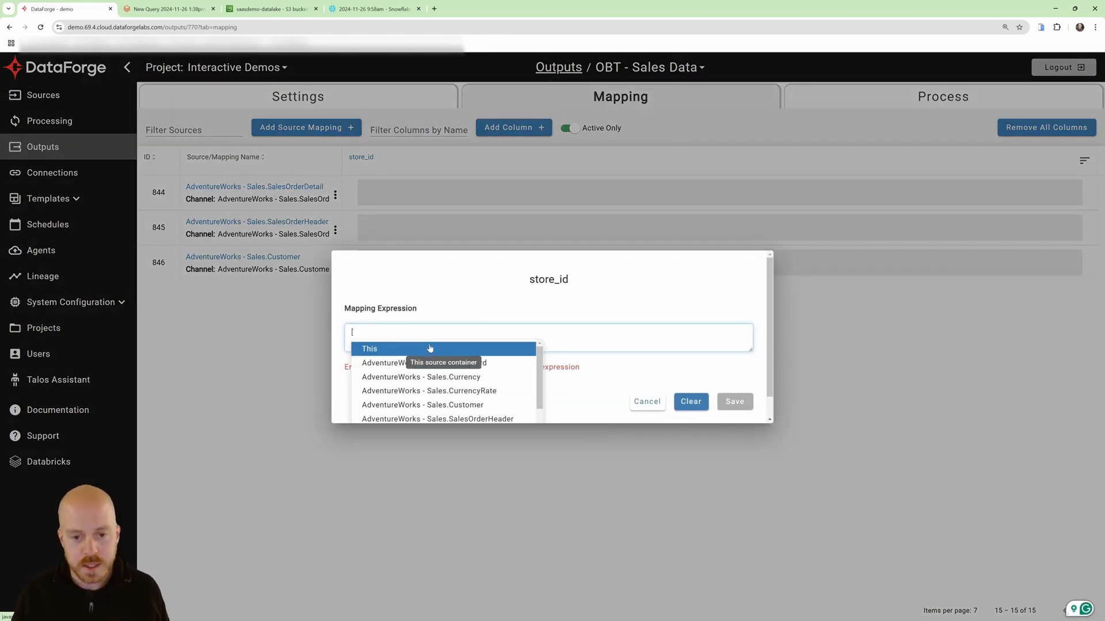
pyautogui.click(456, 406)
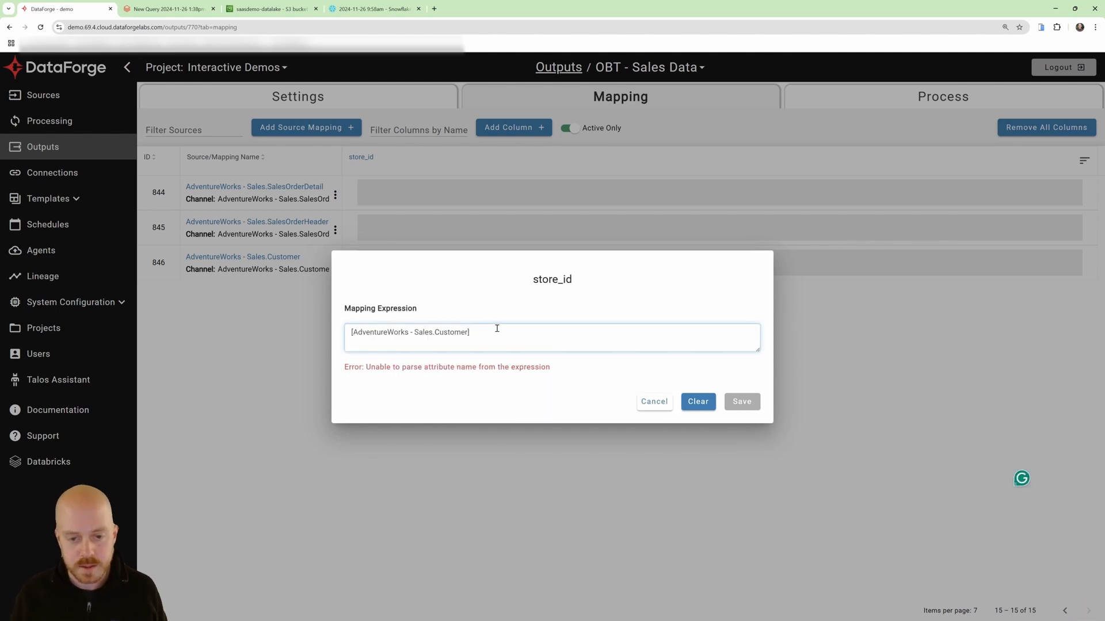
pyautogui.write('.storeid')
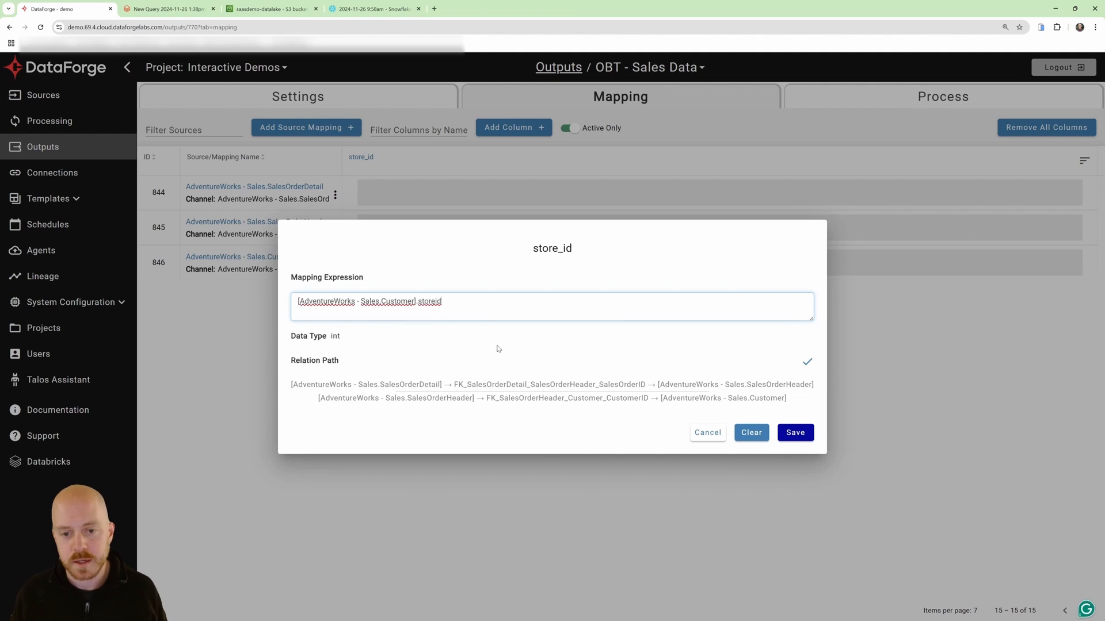
pyautogui.moveTo(490, 386)
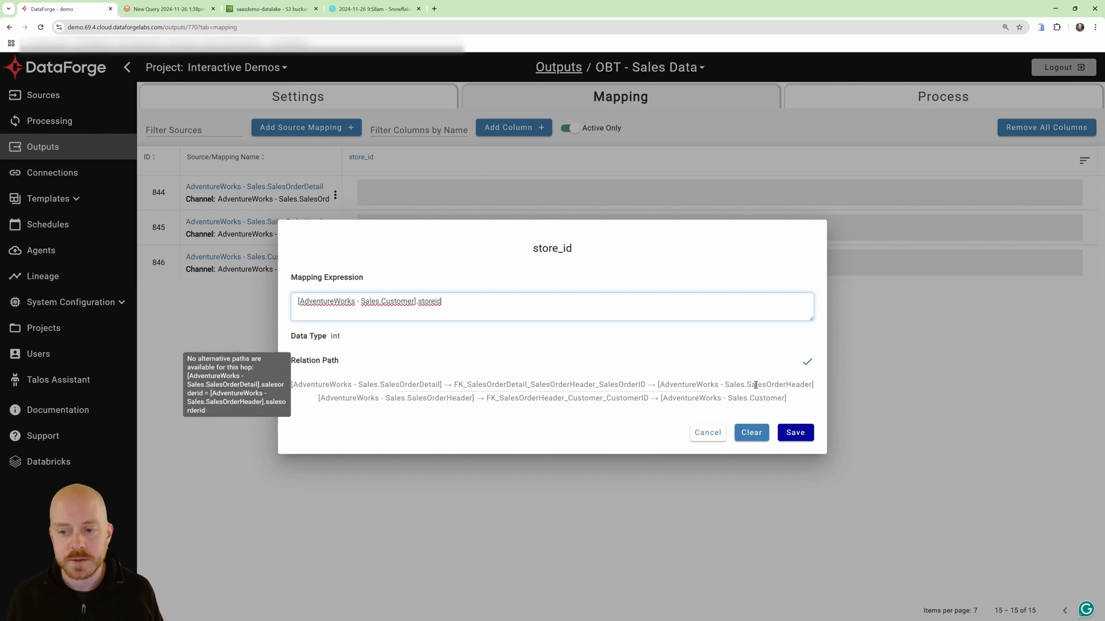
pyautogui.moveTo(461, 400)
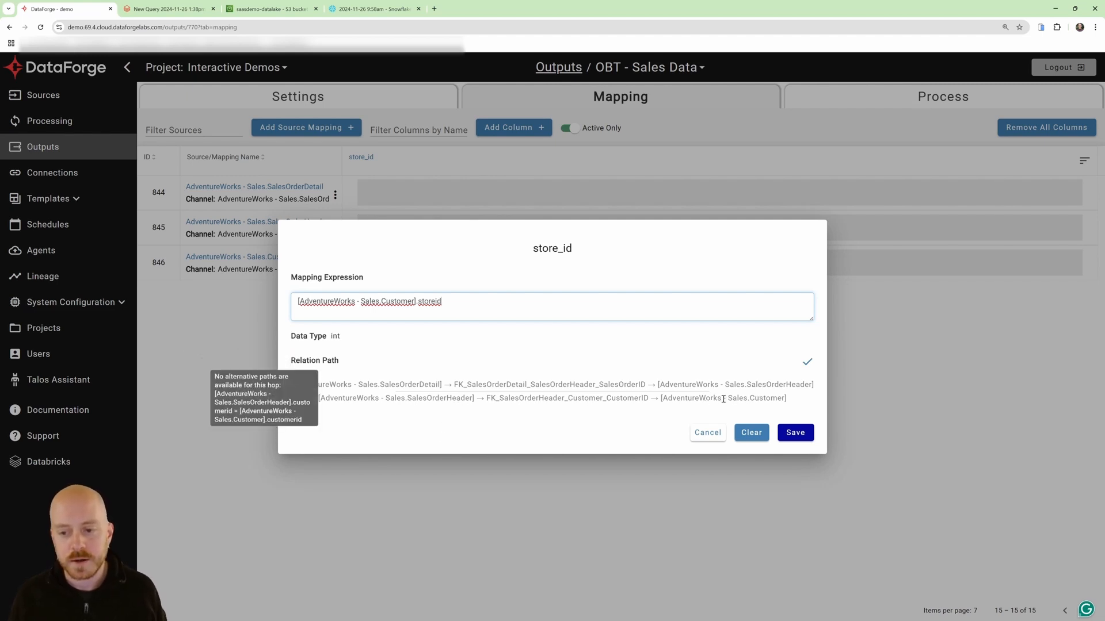
pyautogui.click(795, 433)
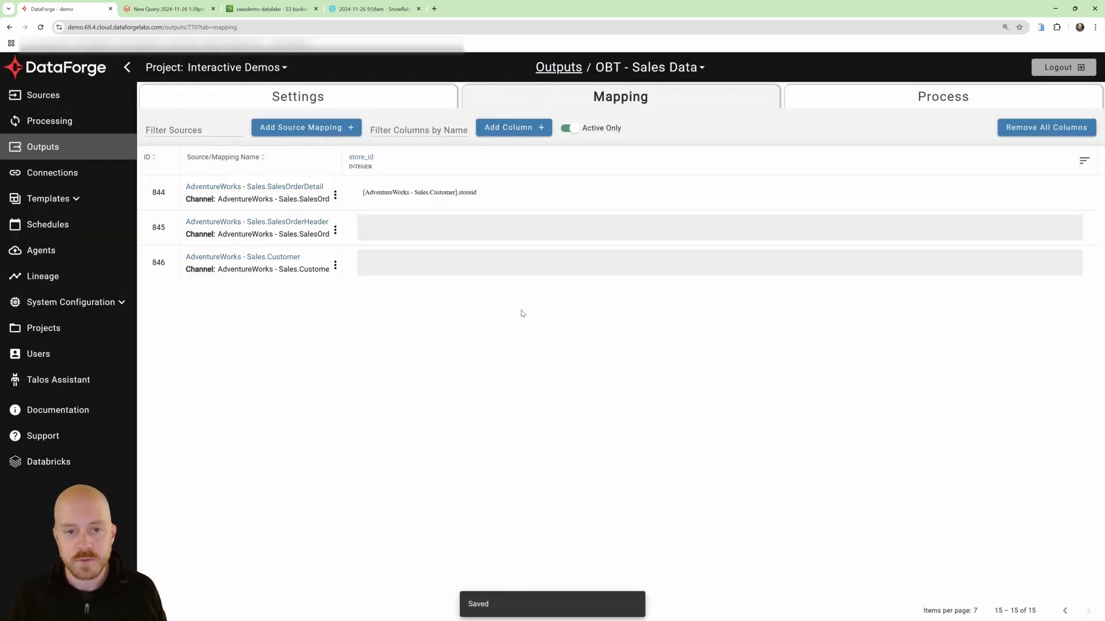
# Map store_id in the SalesOrderHeader mapping to [AdventureWorks - Sales.Customer].storeid and save it
pyautogui.click(443, 233)
pyautogui.write('[This].st')
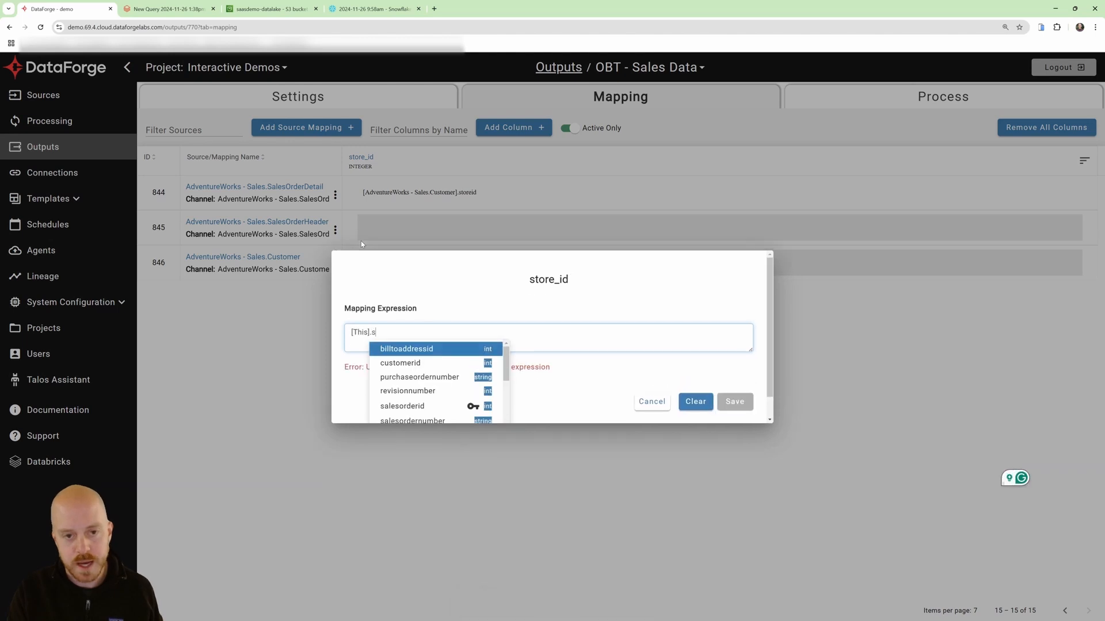
pyautogui.press('BackSpace')
pyautogui.press('BackSpace')
pyautogui.press('BackSpace')
pyautogui.press('BackSpace')
pyautogui.press('BackSpace')
pyautogui.press('BackSpace')
pyautogui.press('BackSpace')
pyautogui.press('BackSpace')
pyautogui.press('BackSpace')
pyautogui.write('[')
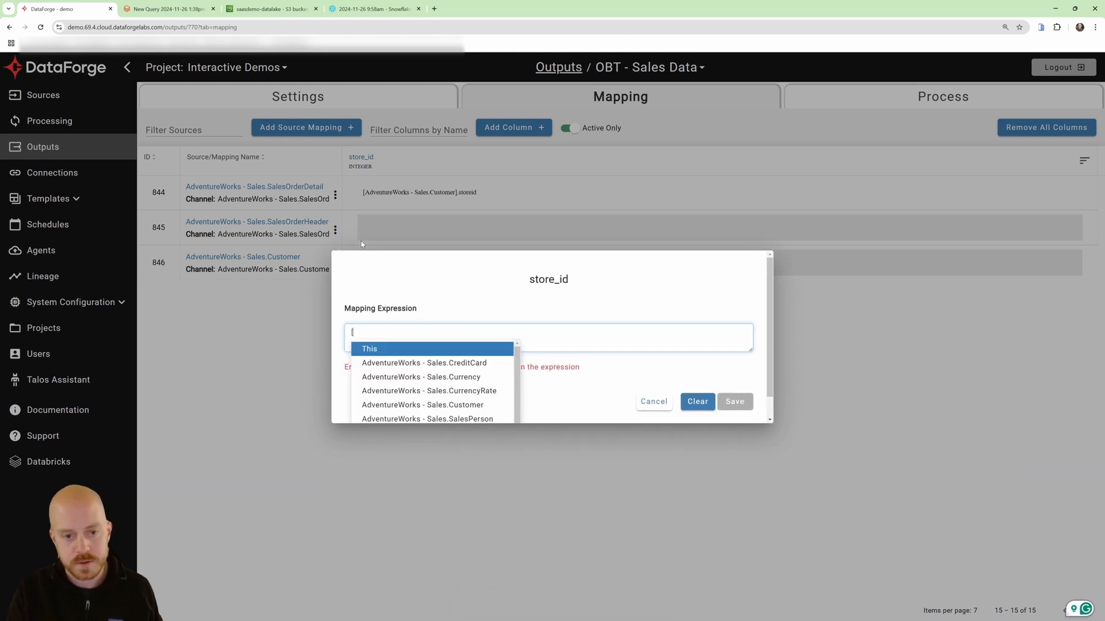
pyautogui.press('Down')
pyautogui.press('Down')
pyautogui.press('Down')
pyautogui.press('Down')
pyautogui.press('Down')
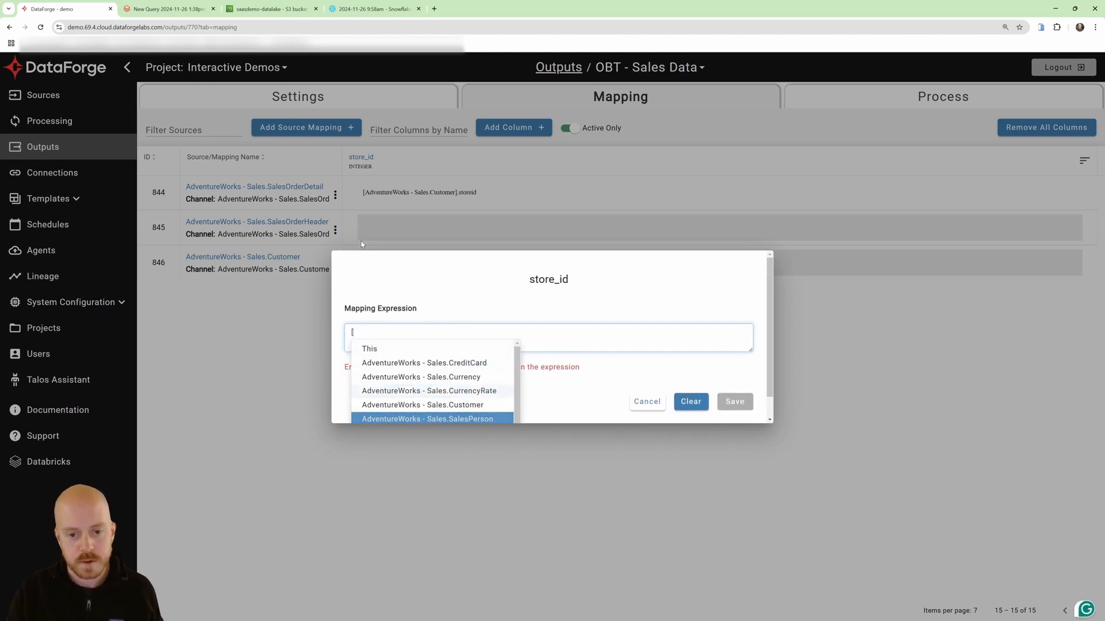
pyautogui.press('Up')
pyautogui.press('Return')
pyautogui.write('.store')
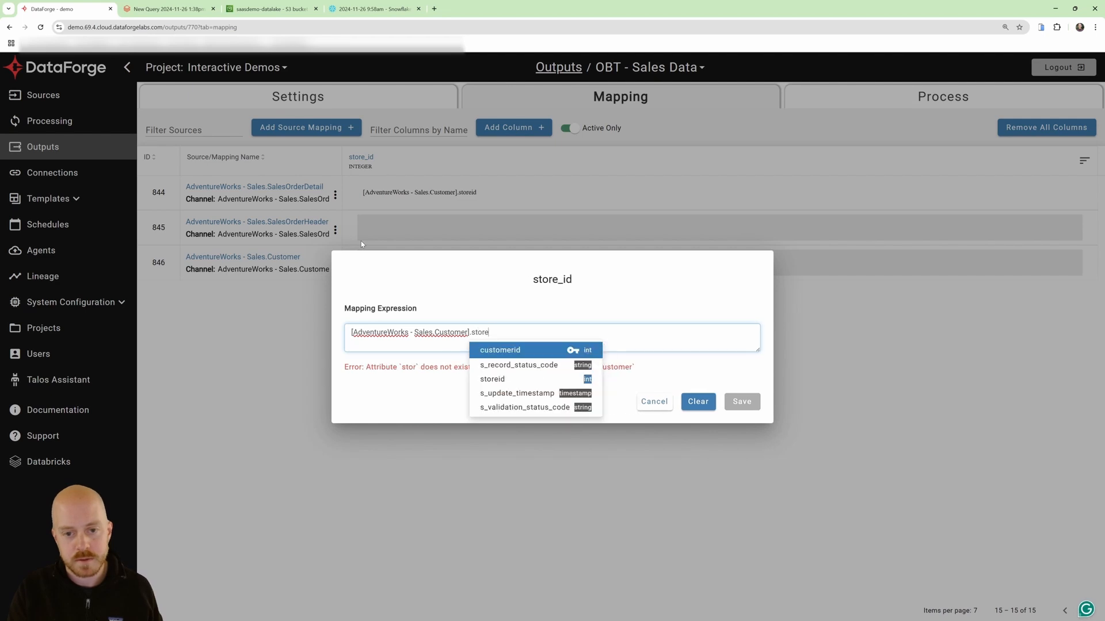
pyautogui.press('Return')
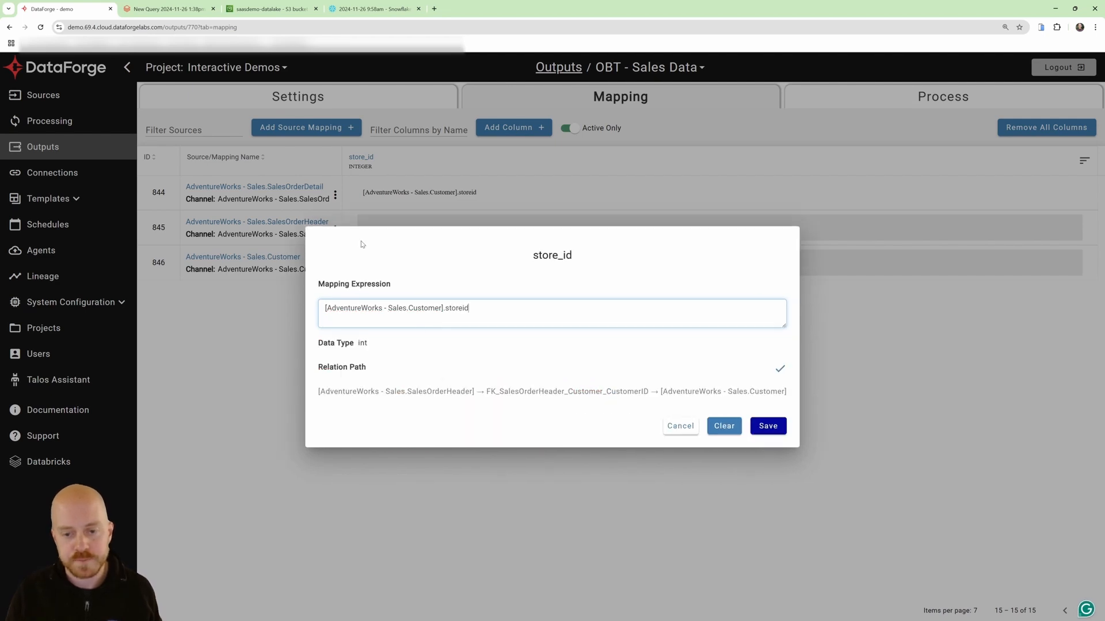
pyautogui.click(742, 427)
# Map store_id in the Customer mapping to [This].storeid and save it
pyautogui.click(464, 259)
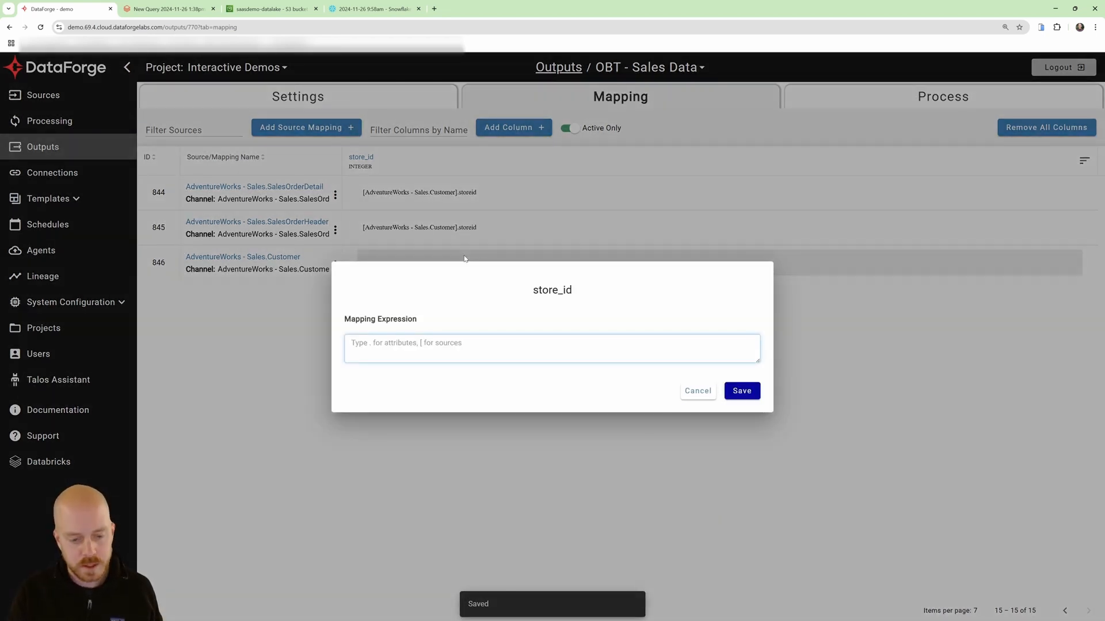
pyautogui.write('[This].customerid')
pyautogui.press('Return')
pyautogui.hotkey('ctrl', 'BackSpace')
pyautogui.hotkey('ctrl', 'BackSpace')
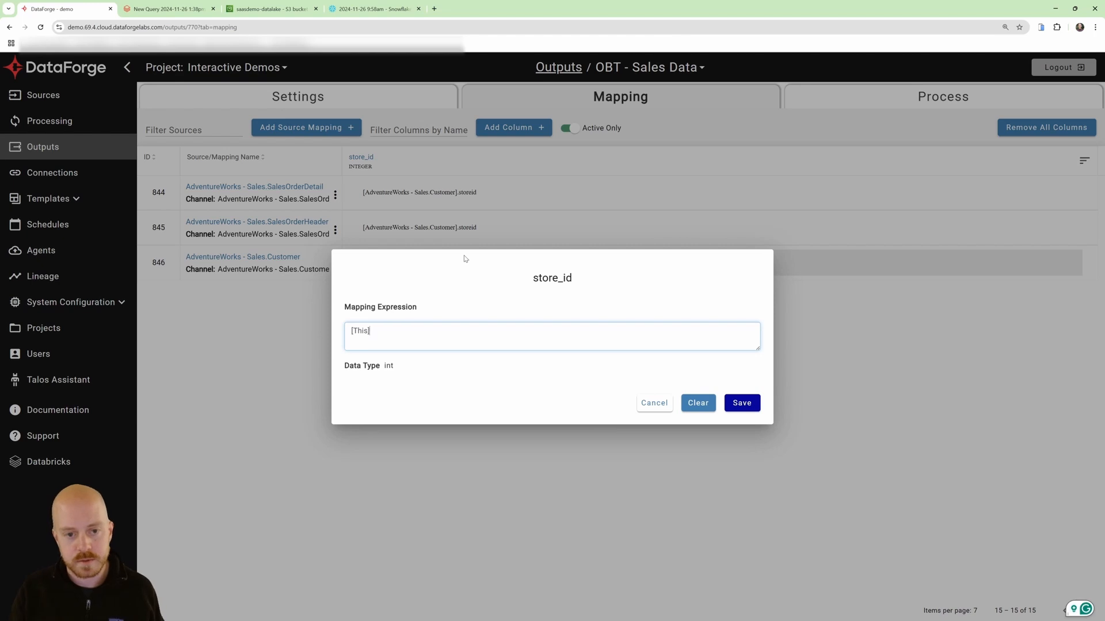
pyautogui.write('.storeid')
pyautogui.press('Return')
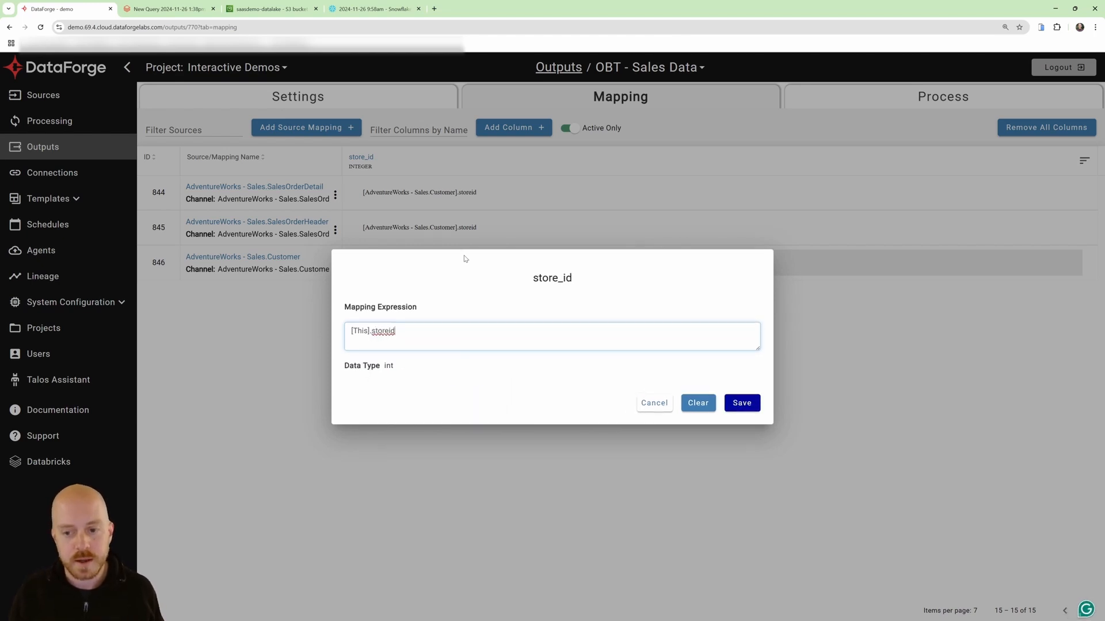
pyautogui.click(741, 403)
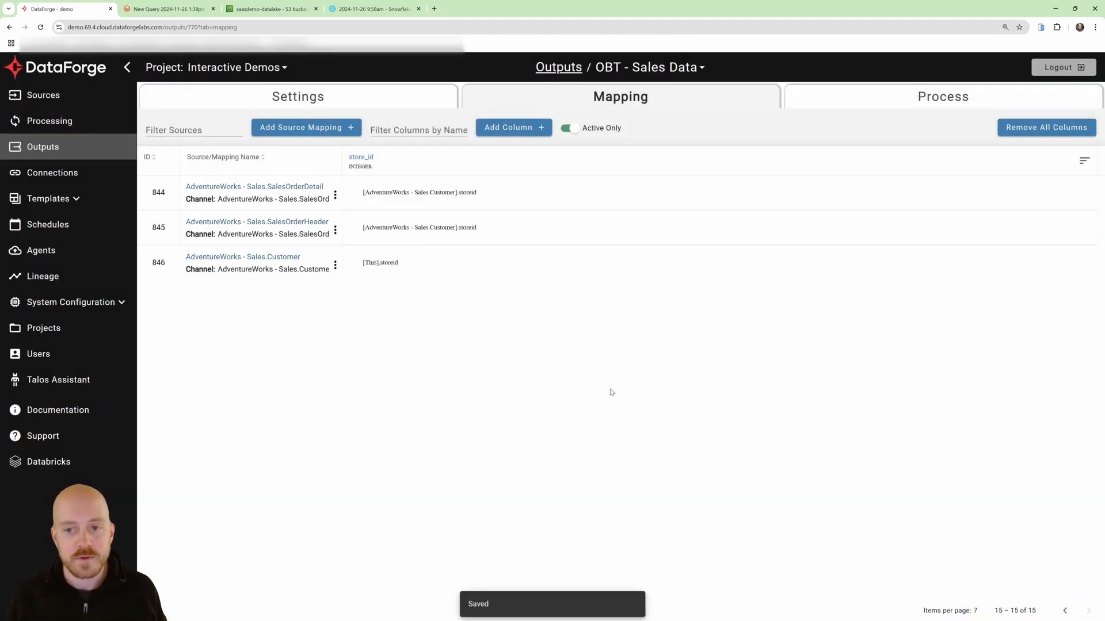
# Go back to the first page of output columns and examine the SalesOrderDetail mapping's row inclusion and operation type settings
pyautogui.click(1065, 611)
pyautogui.click(1066, 613)
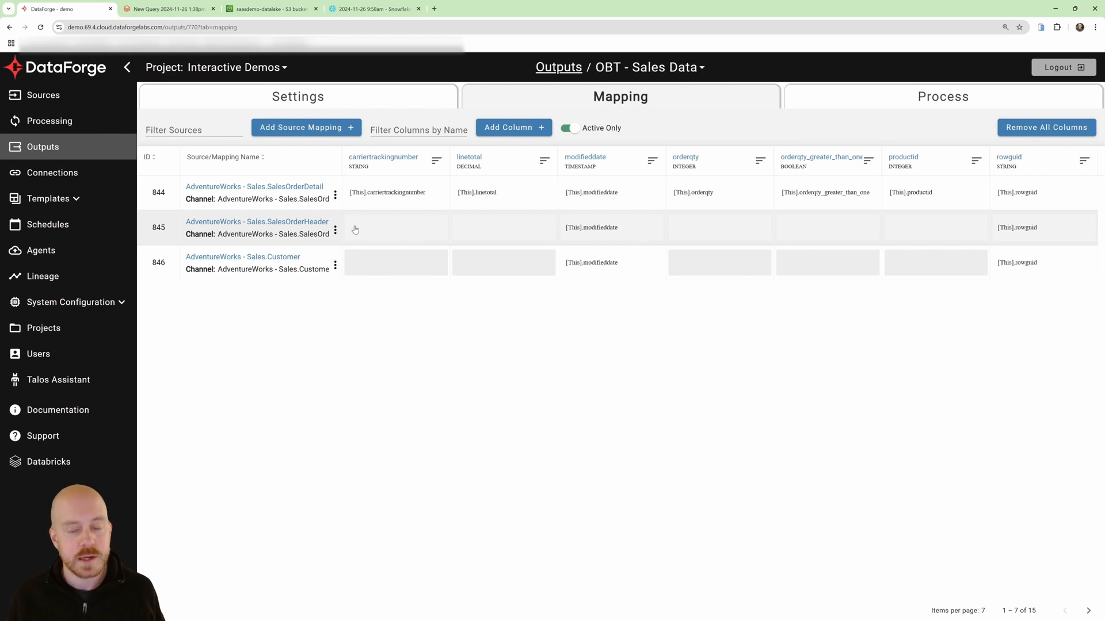
pyautogui.click(335, 195)
pyautogui.click(394, 221)
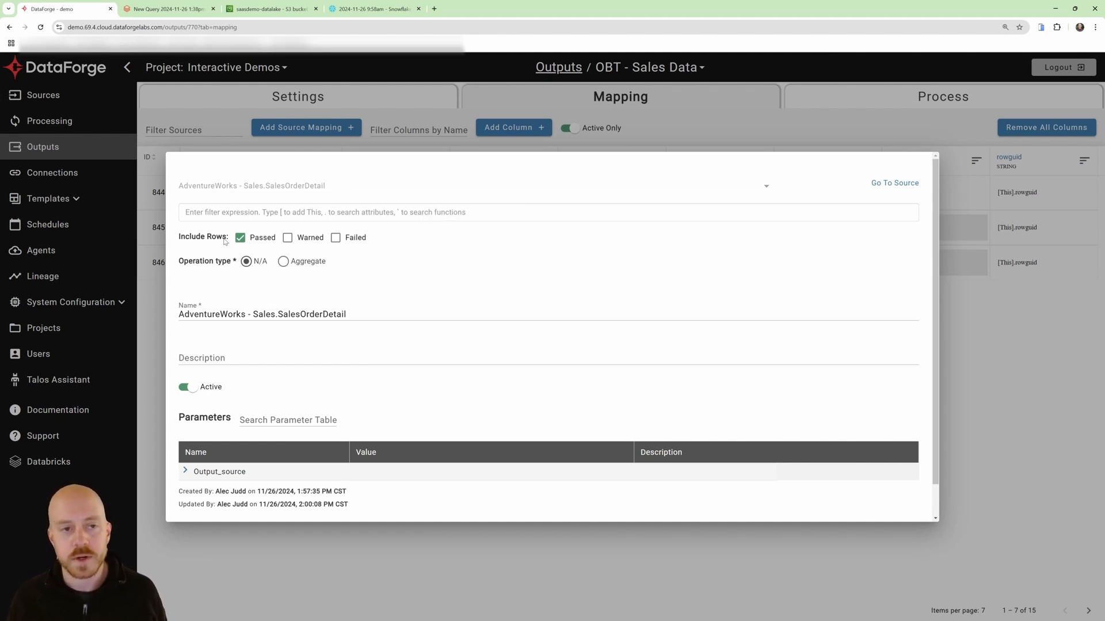
pyautogui.click(210, 124)
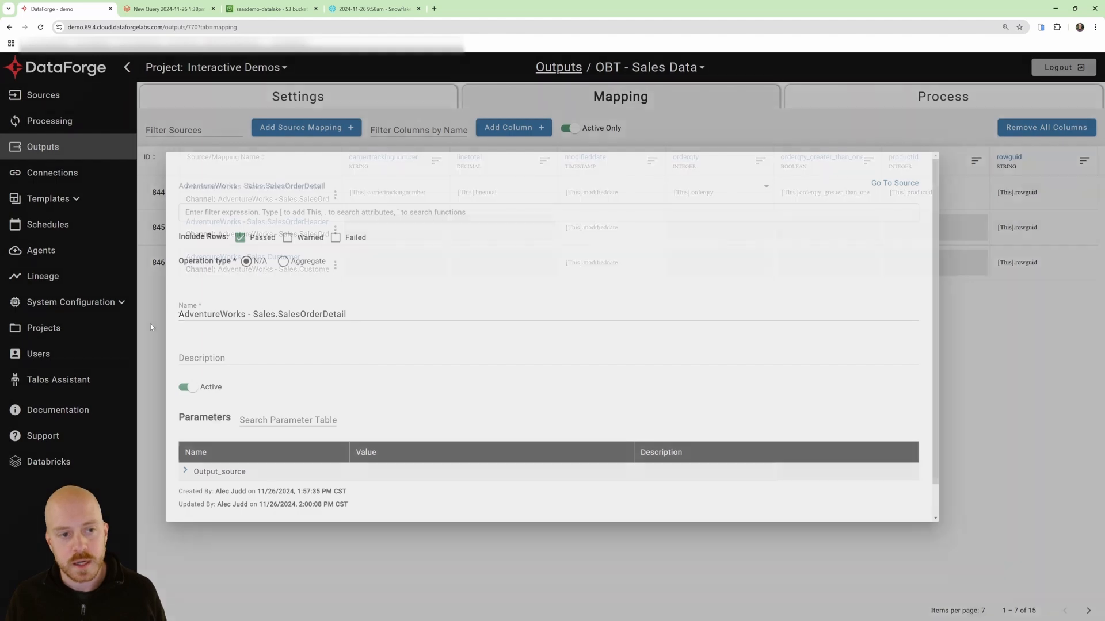
# Open the SalesOrderDetail source's rules and examine the expression and failure setting of the orderqty greater than one validation
pyautogui.click(257, 188)
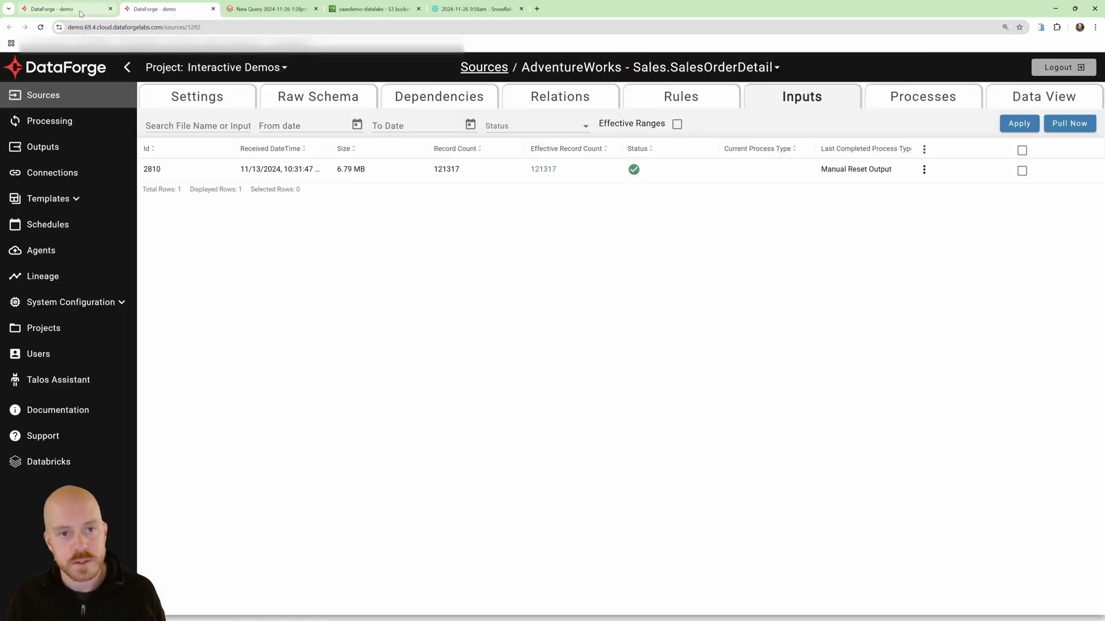
pyautogui.click(677, 99)
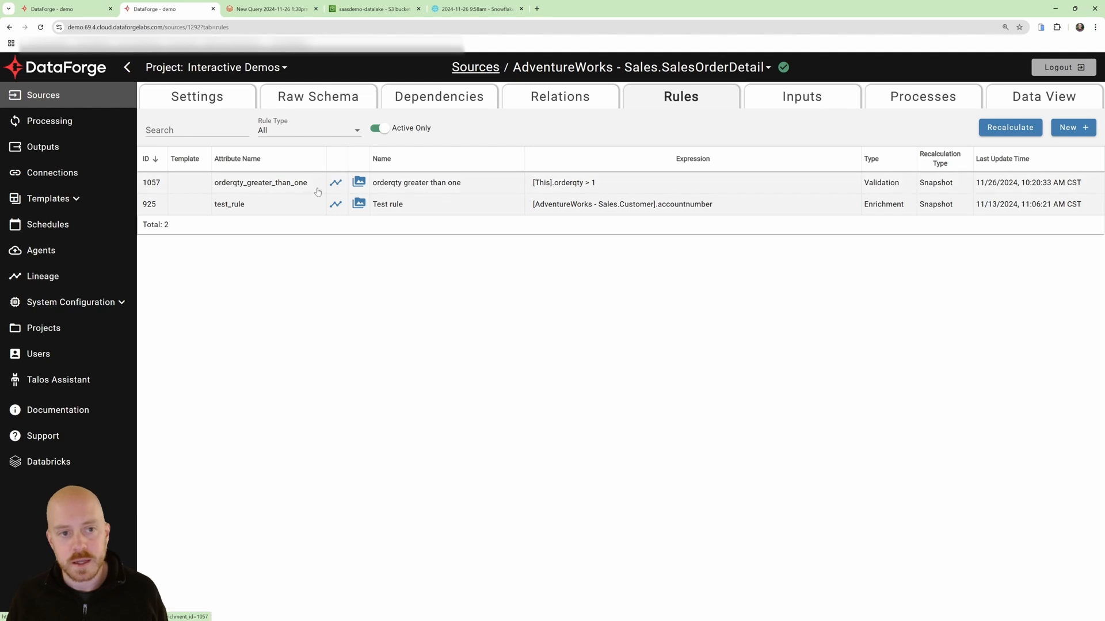
pyautogui.click(257, 184)
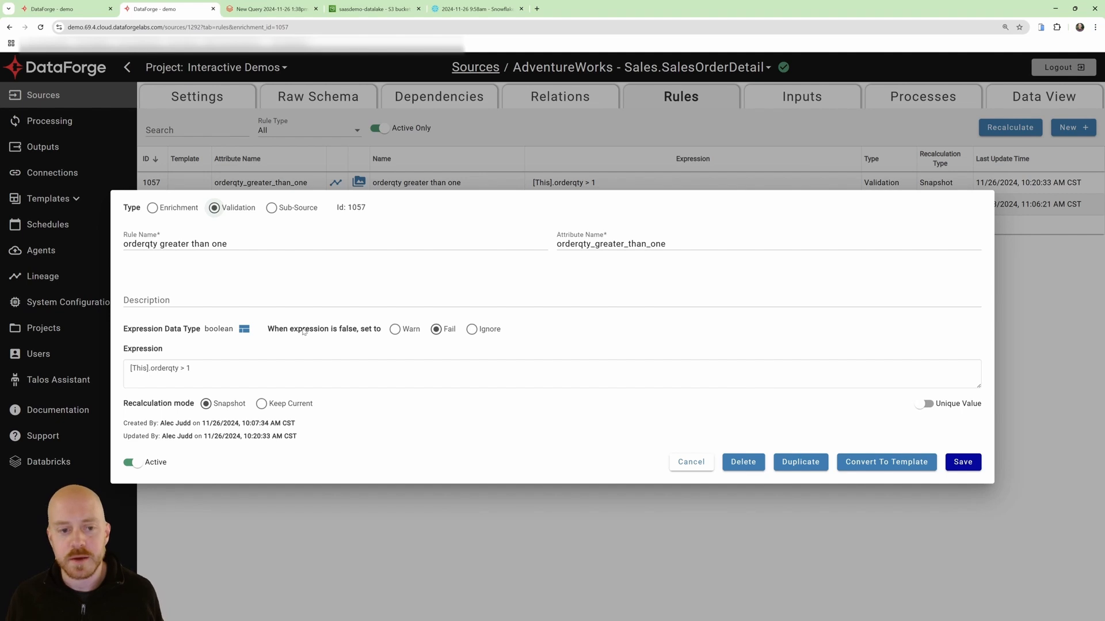
pyautogui.moveTo(217, 365); pyautogui.dragTo(91, 364)
pyautogui.click(192, 369)
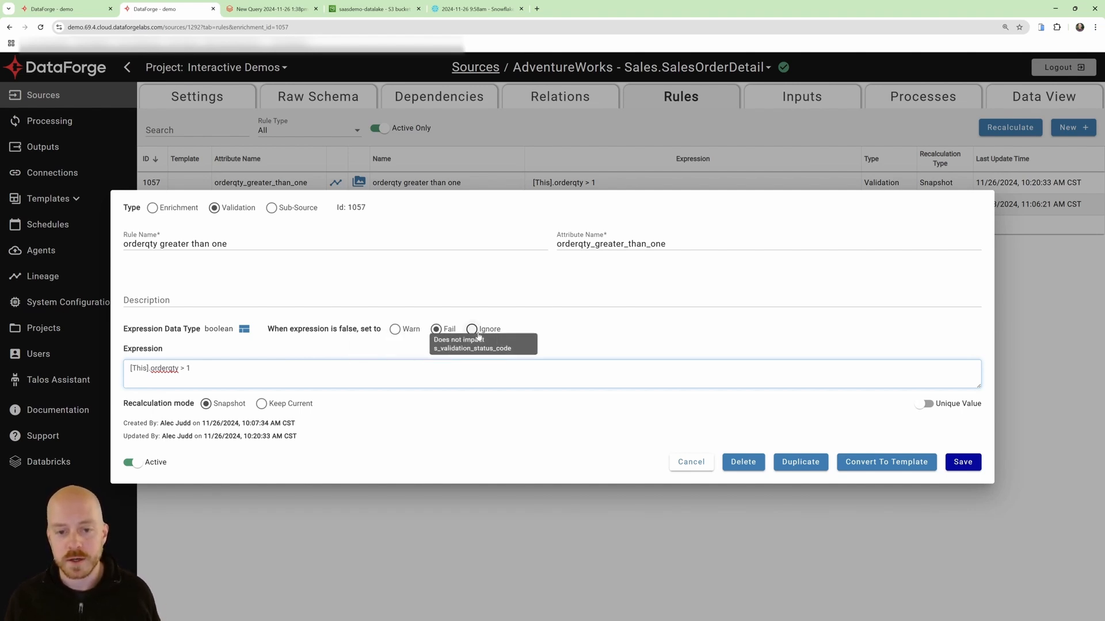
# Return to the output, reopen the SalesOrderDetail mapping details, and toggle the inclusion of failed rows on and back off
pyautogui.hotkey('ctrl', 'pageup')
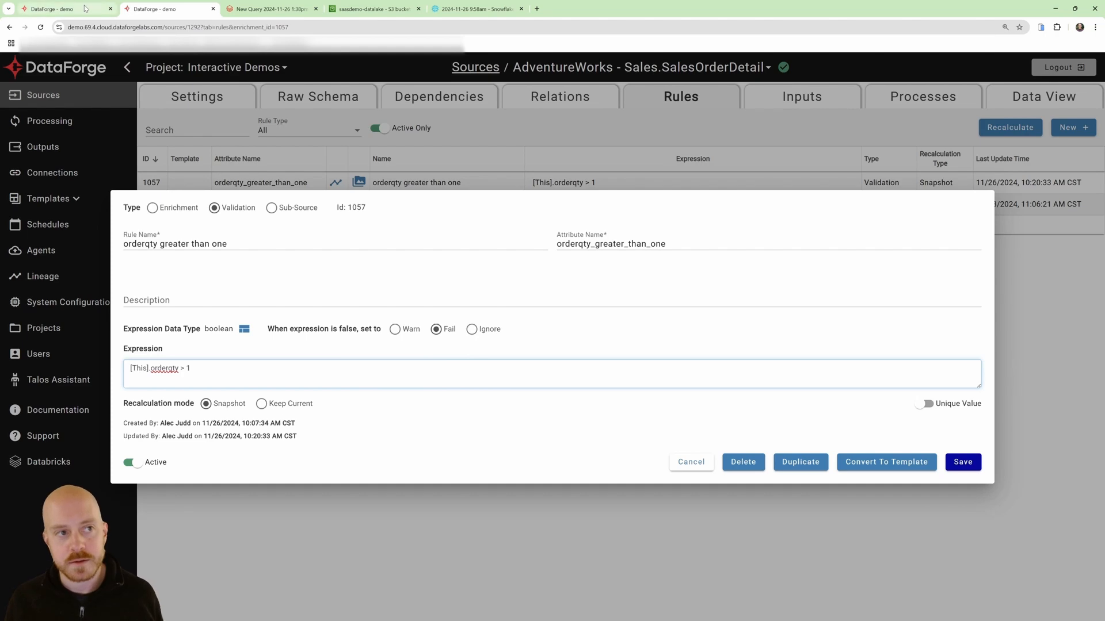
pyautogui.click(335, 195)
pyautogui.click(368, 217)
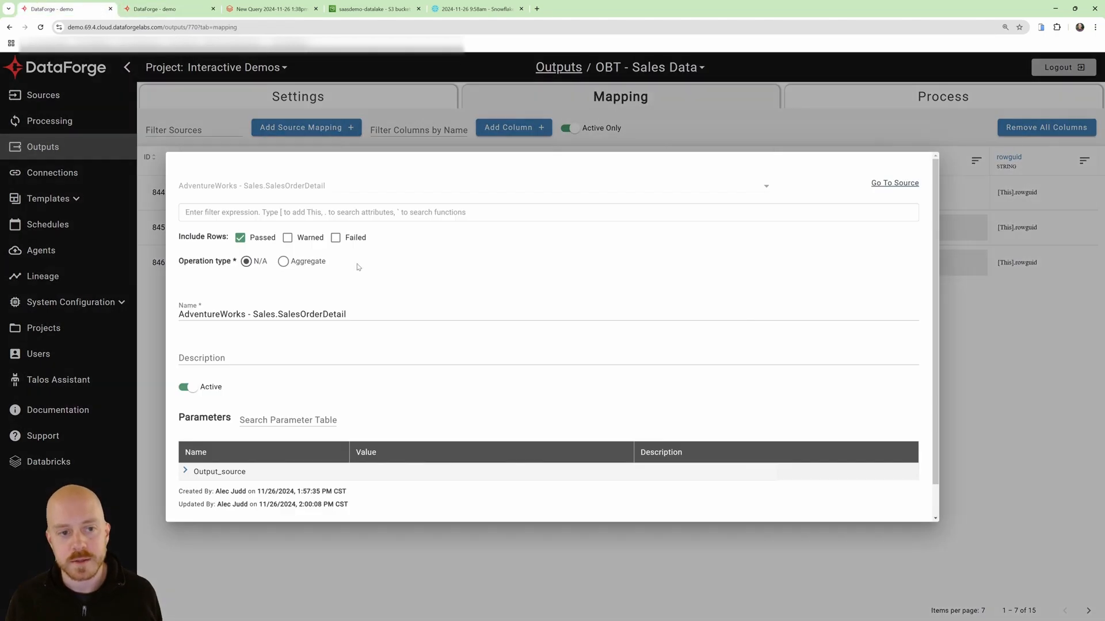
pyautogui.moveTo(179, 237); pyautogui.dragTo(216, 237)
pyautogui.click(217, 237)
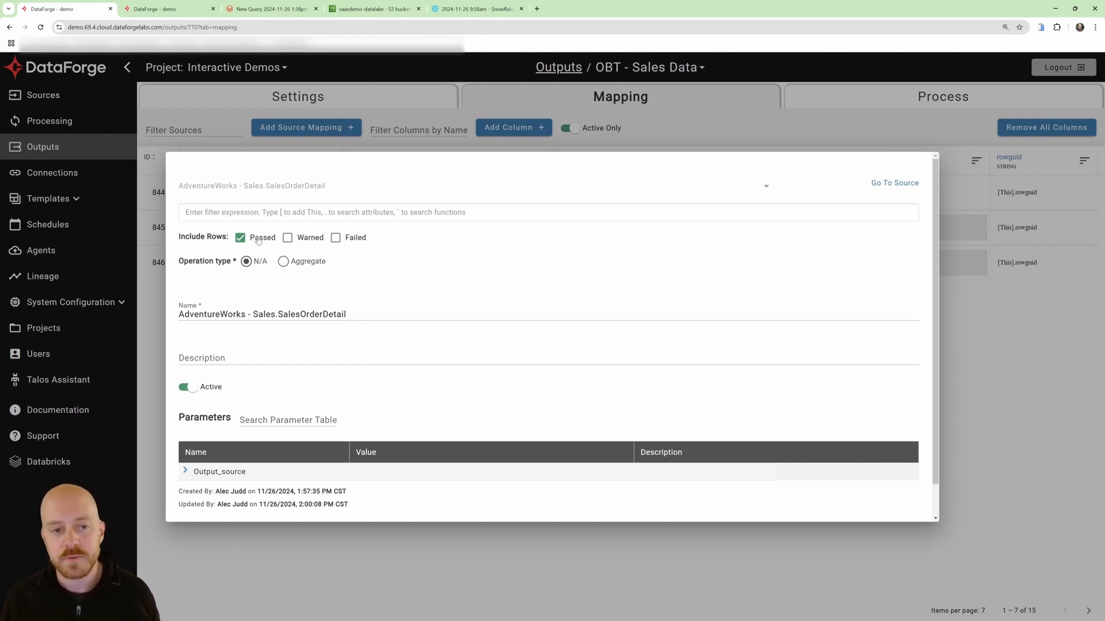
pyautogui.click(336, 238)
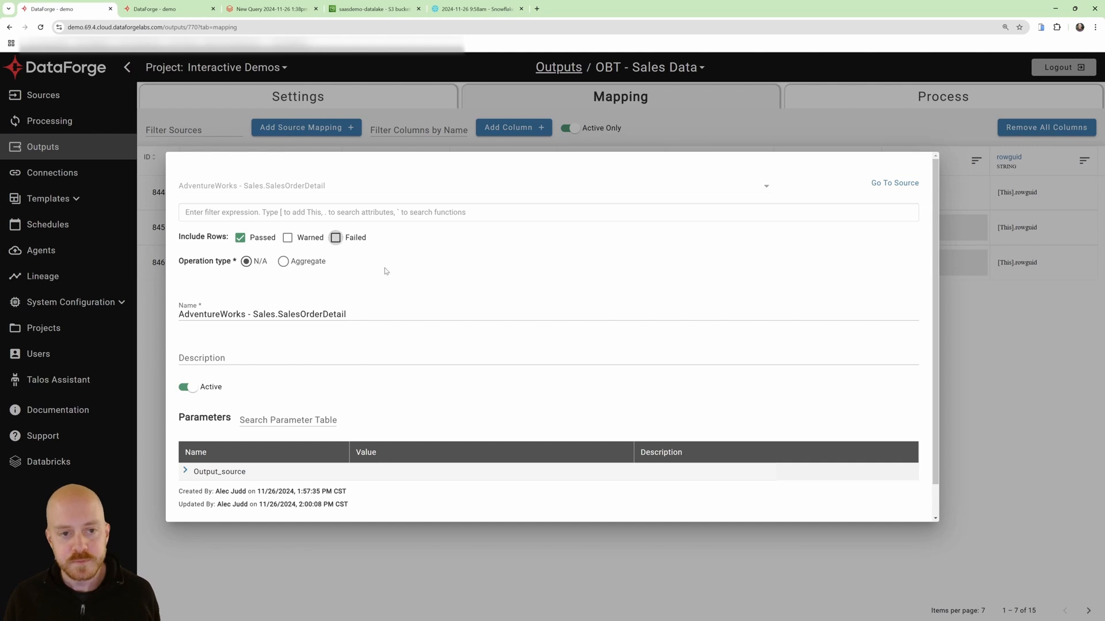
pyautogui.click(335, 235)
# Set the SalesOrderDetail mapping's filter expression to [This].linetotal > 0 and save the mapping
pyautogui.click(252, 211)
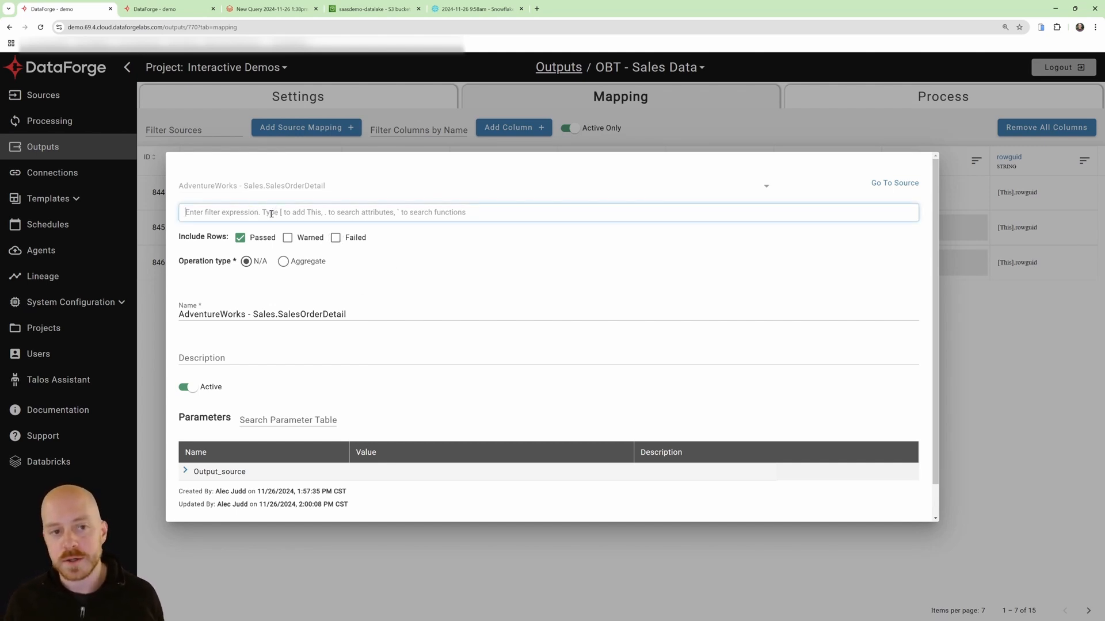
pyautogui.write('[This].')
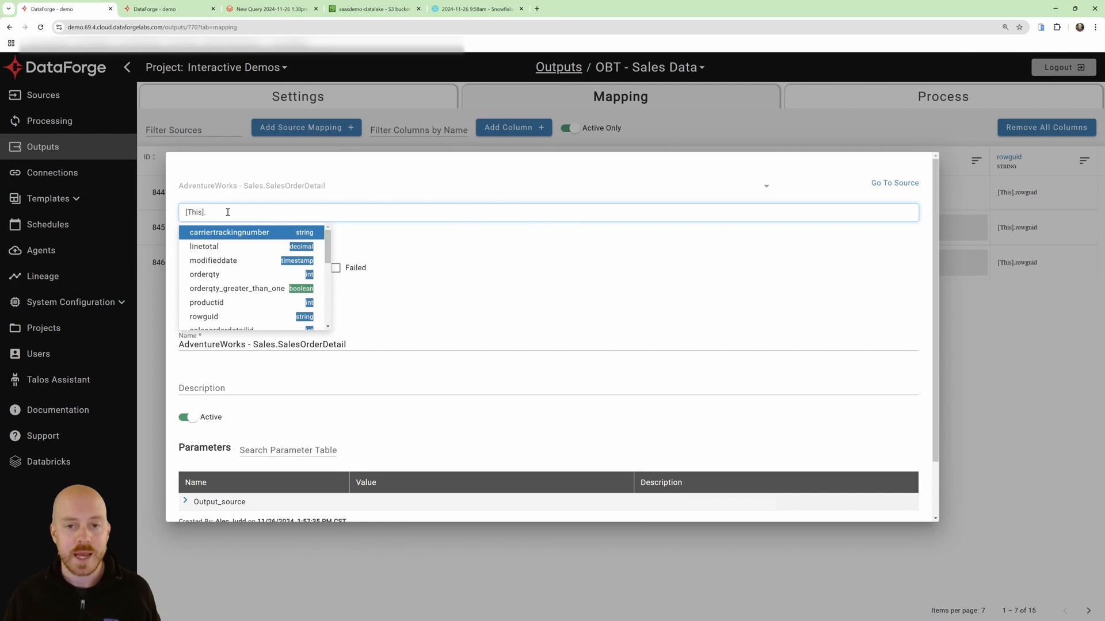
pyautogui.click(241, 248)
pyautogui.write('> 0')
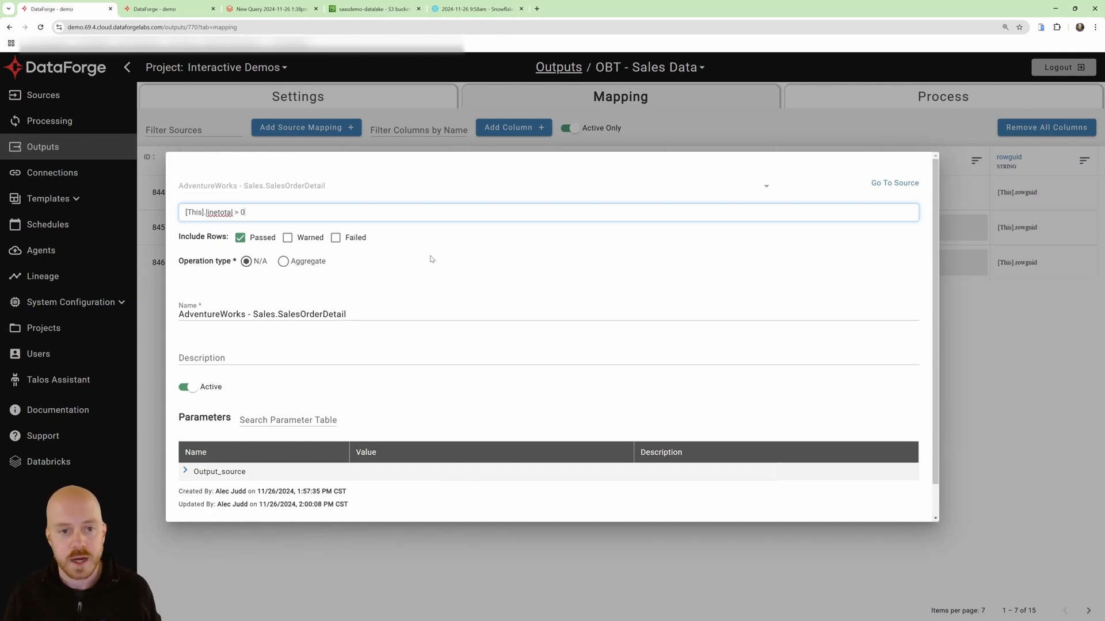
pyautogui.click(451, 265)
pyautogui.scroll(-1, 575, 322)
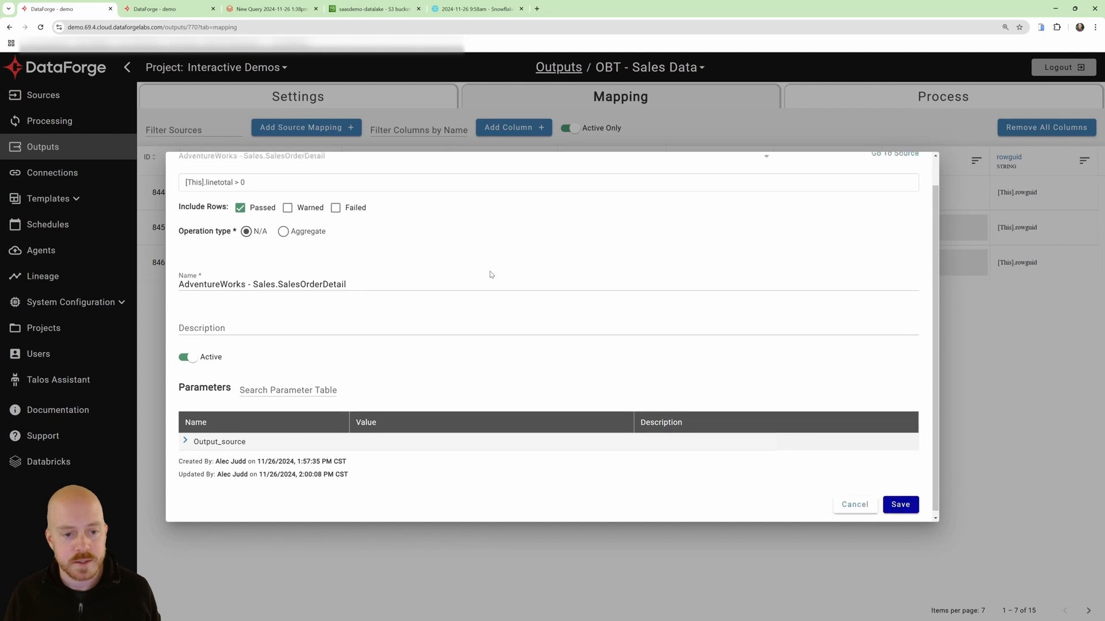
pyautogui.click(901, 500)
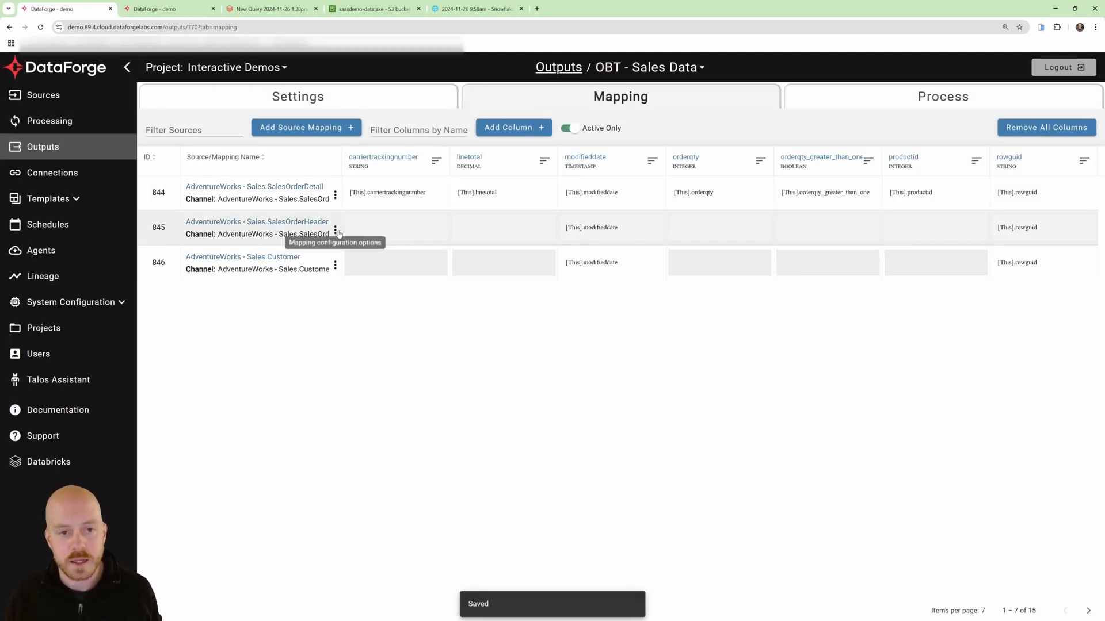
pyautogui.click(335, 230)
pyautogui.click(323, 291)
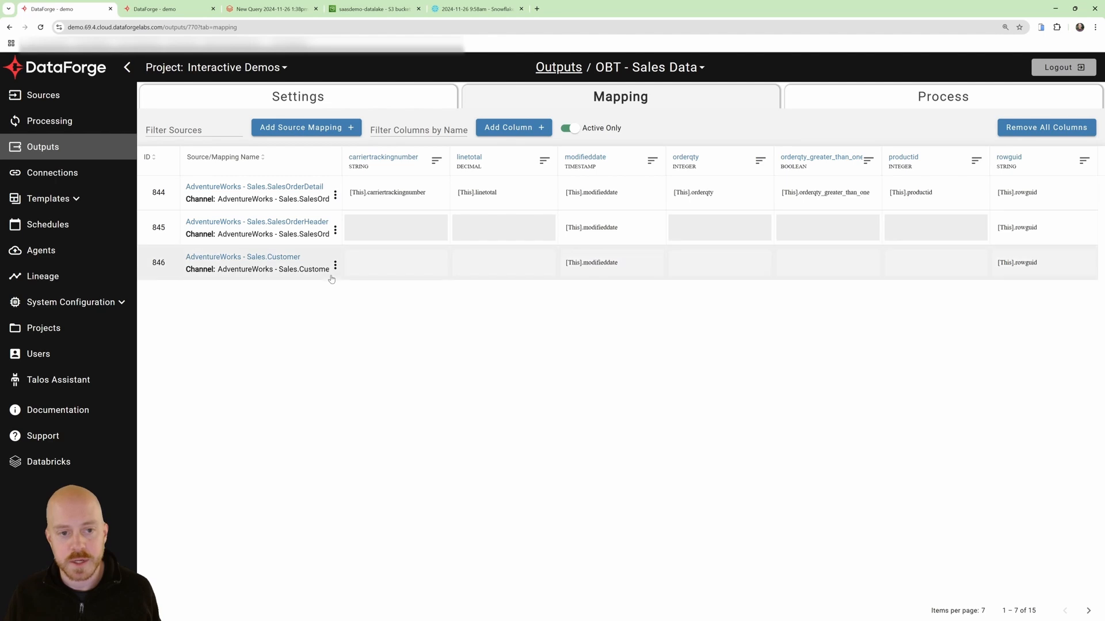
pyautogui.click(335, 266)
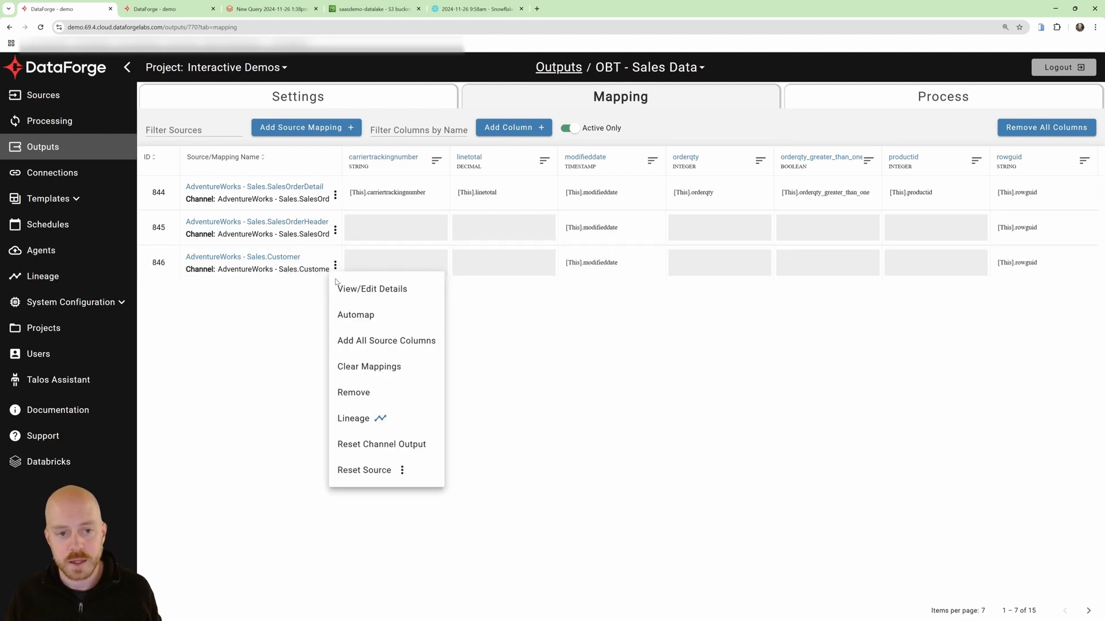
pyautogui.click(266, 329)
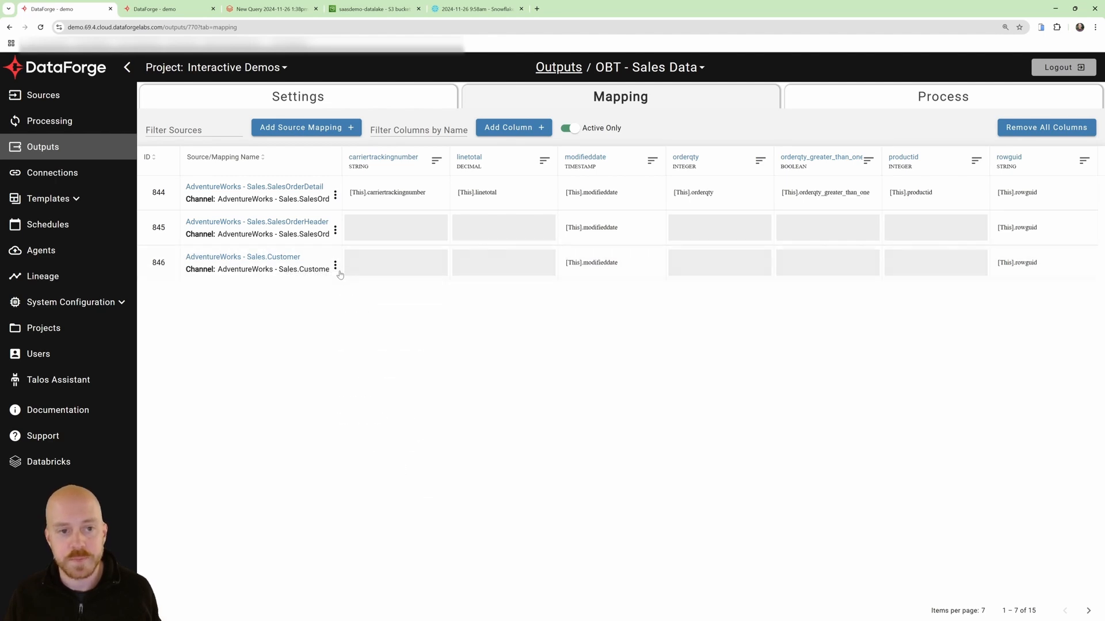
# Reset and confirm the channel output for the SalesOrderDetail, SalesOrderHeader and Customer mappings
pyautogui.click(335, 196)
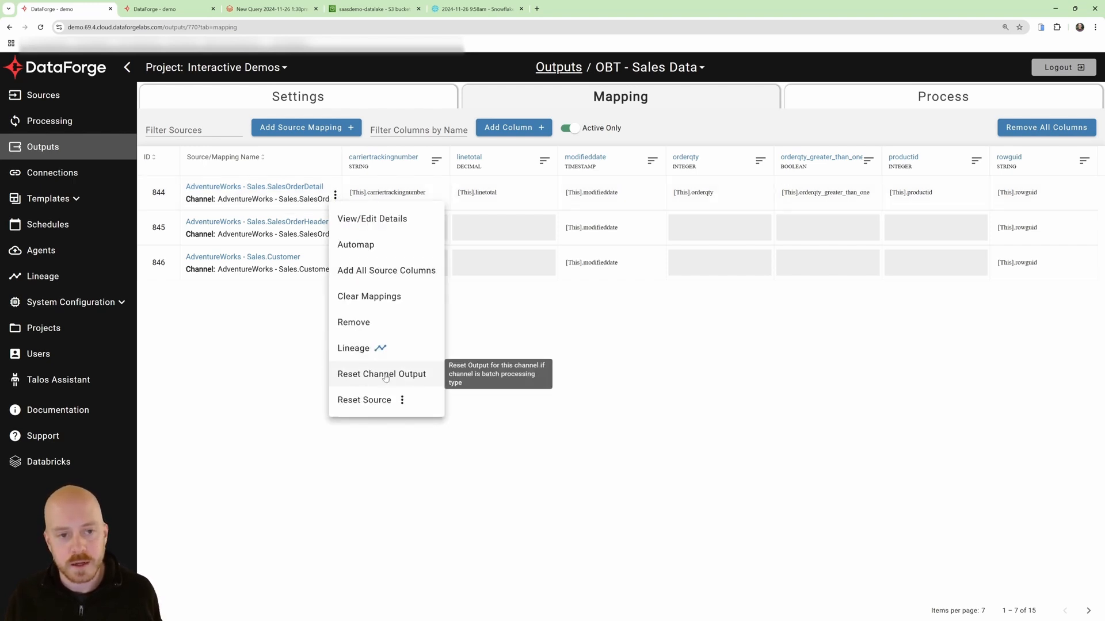
pyautogui.click(385, 376)
pyautogui.click(487, 376)
pyautogui.click(335, 230)
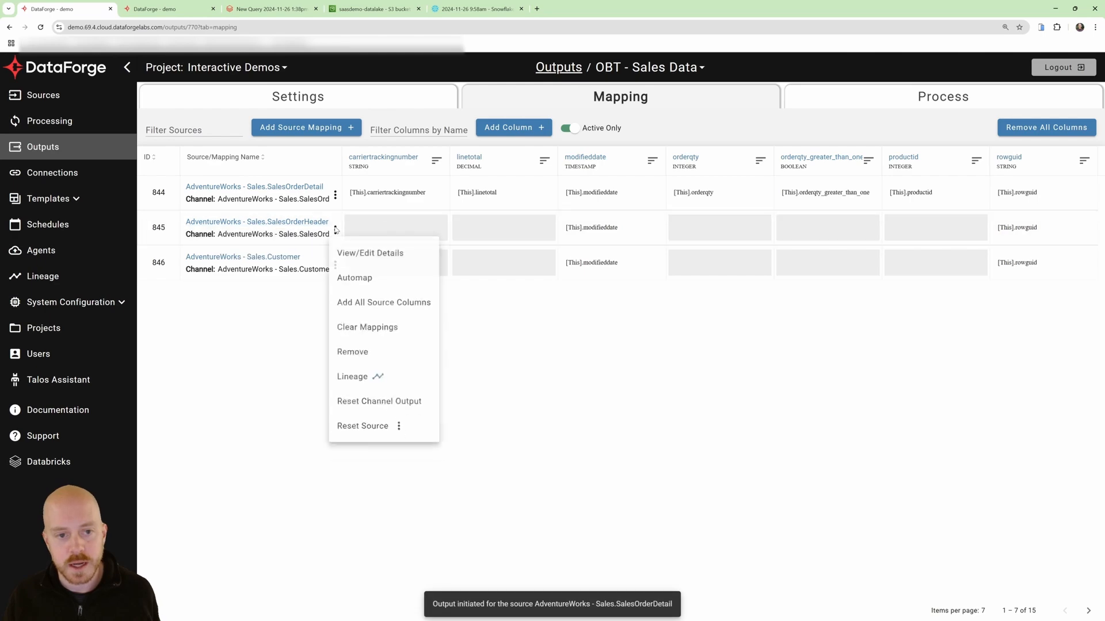
pyautogui.click(385, 410)
pyautogui.click(501, 375)
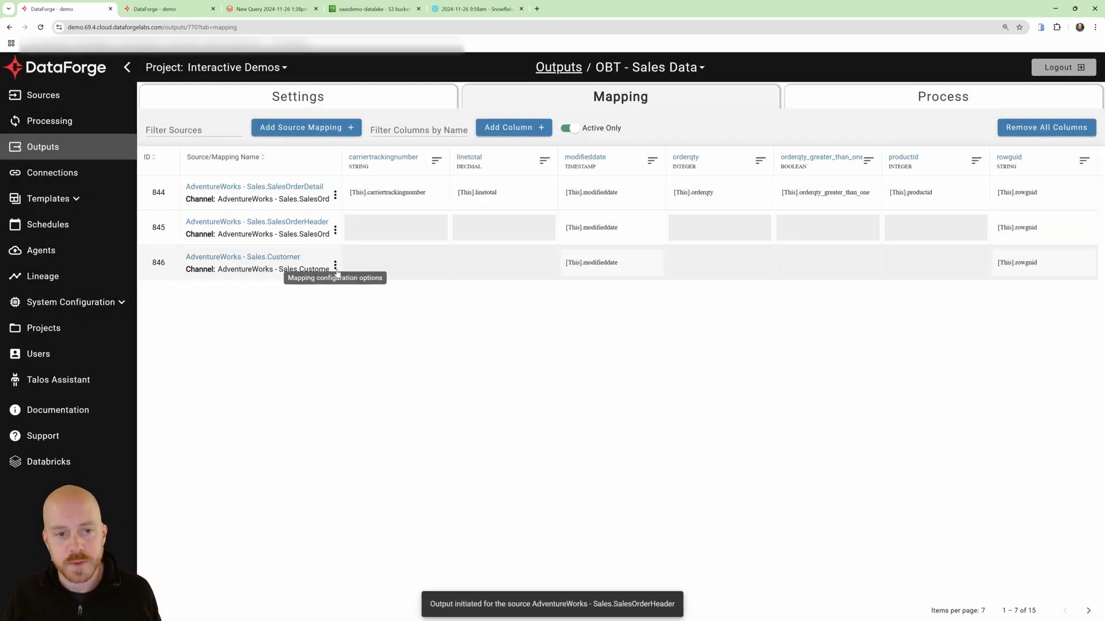
pyautogui.click(335, 265)
pyautogui.click(379, 445)
pyautogui.click(501, 374)
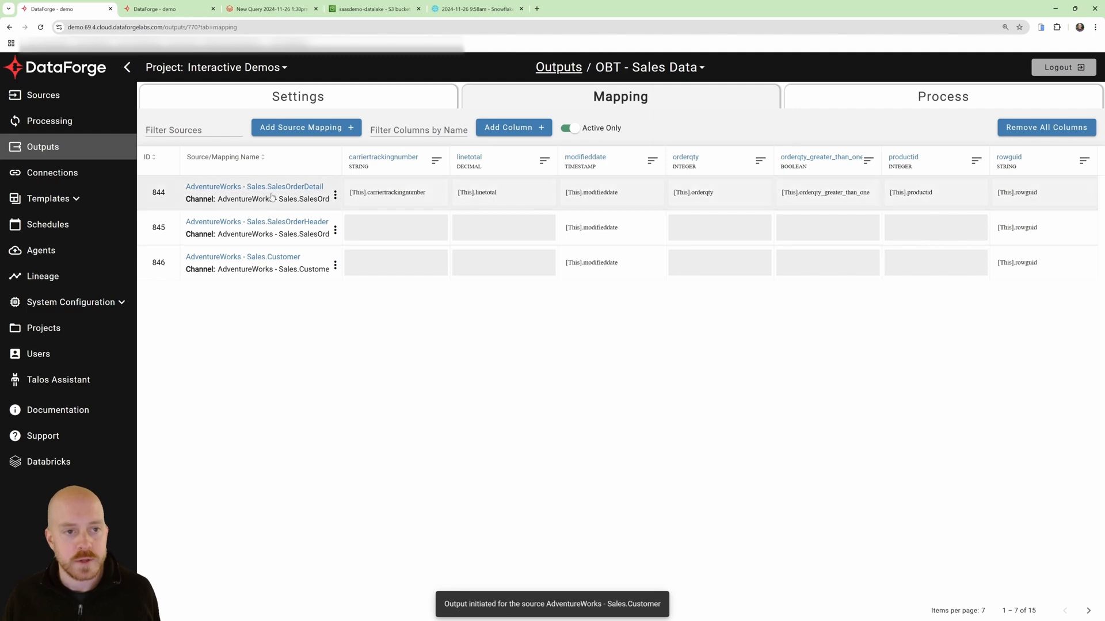
# Switch to the SalesOrderDetail source's inputs and examine the options for navigating to outputs and resetting output by channel
pyautogui.click(202, 3)
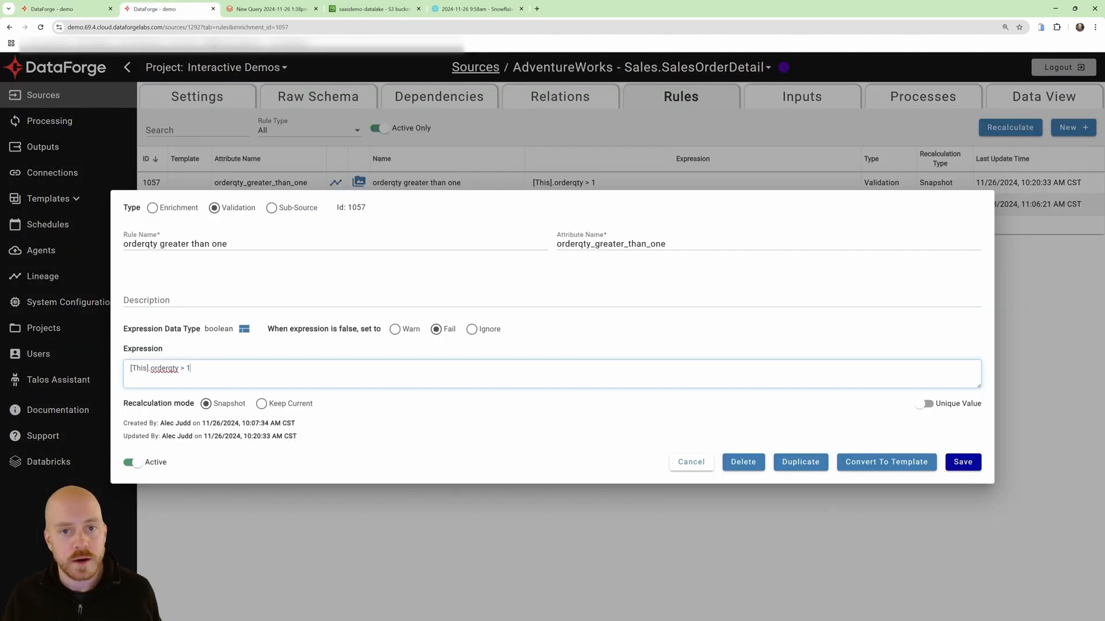
pyautogui.click(665, 142)
pyautogui.click(801, 97)
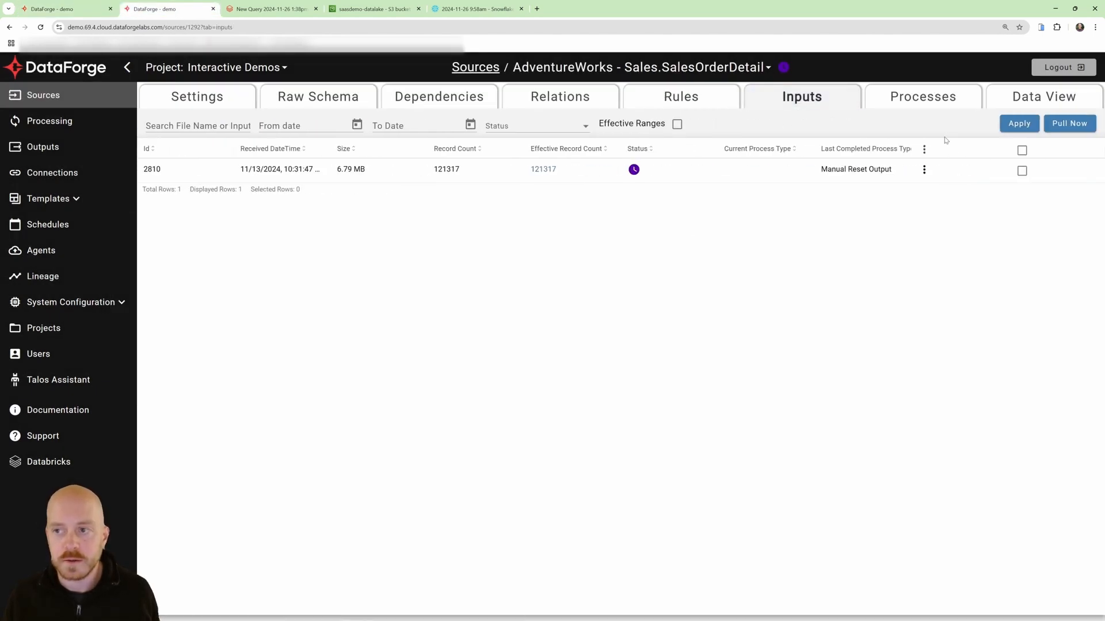
pyautogui.click(924, 149)
pyautogui.moveTo(946, 358)
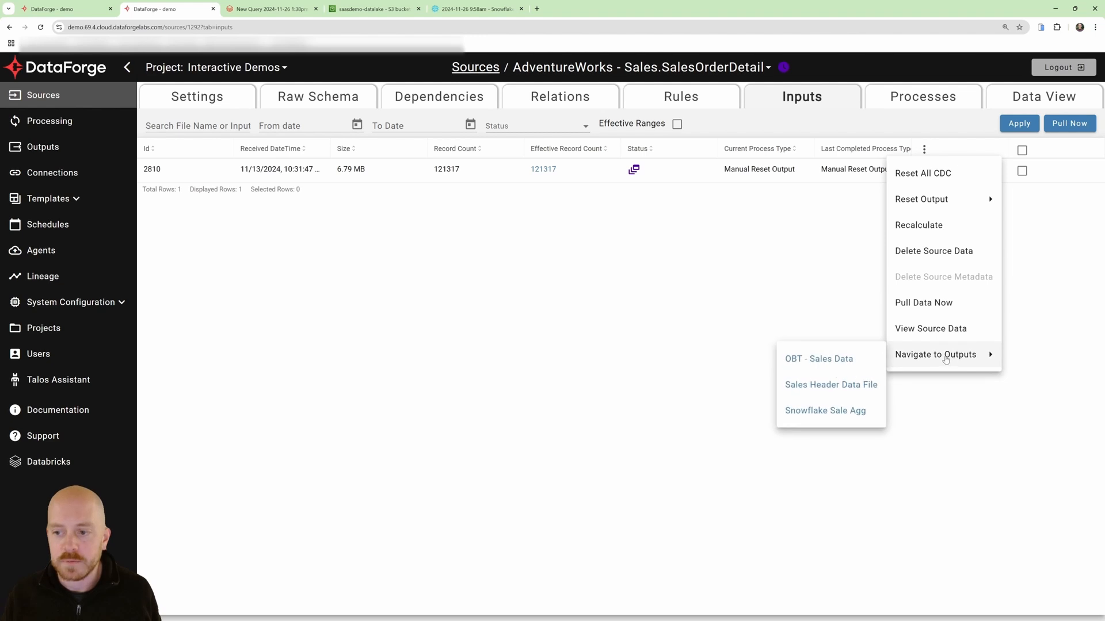
pyautogui.moveTo(932, 197)
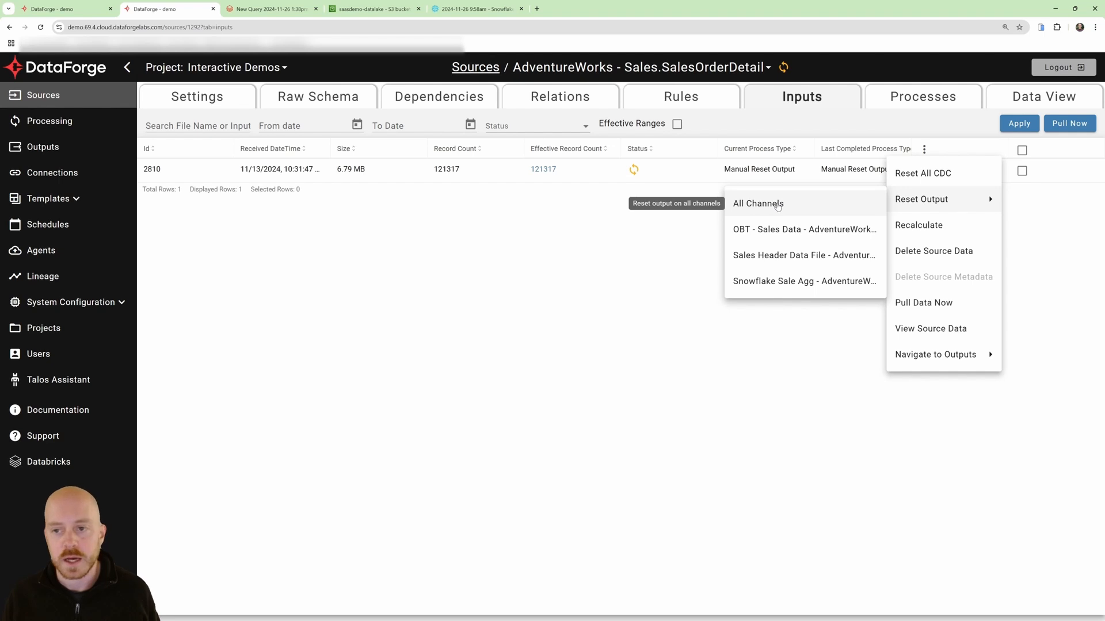
pyautogui.click(659, 263)
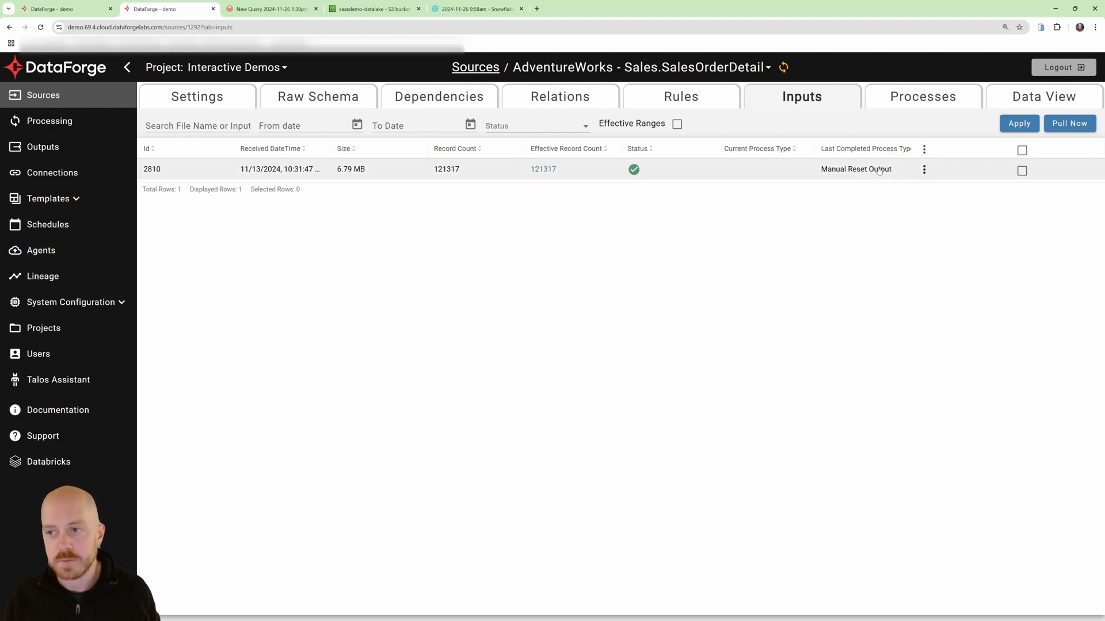
# Return to the OBT - Sales Data output and view its processes, examining the parameters of the Manual Reset Output for input 2809
pyautogui.click(92, 10)
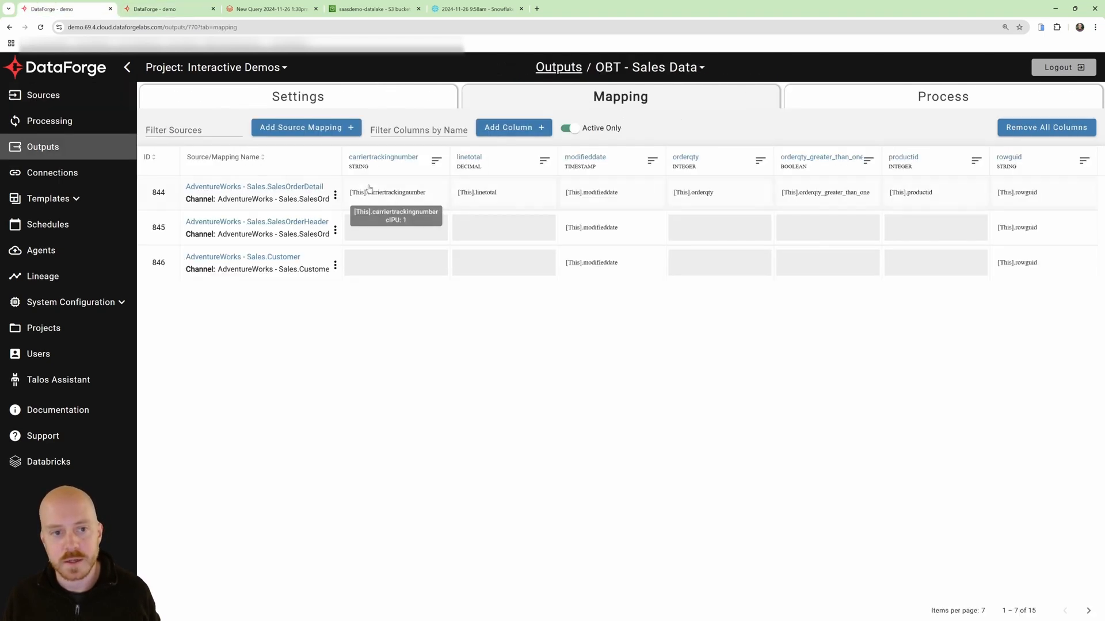
pyautogui.click(334, 196)
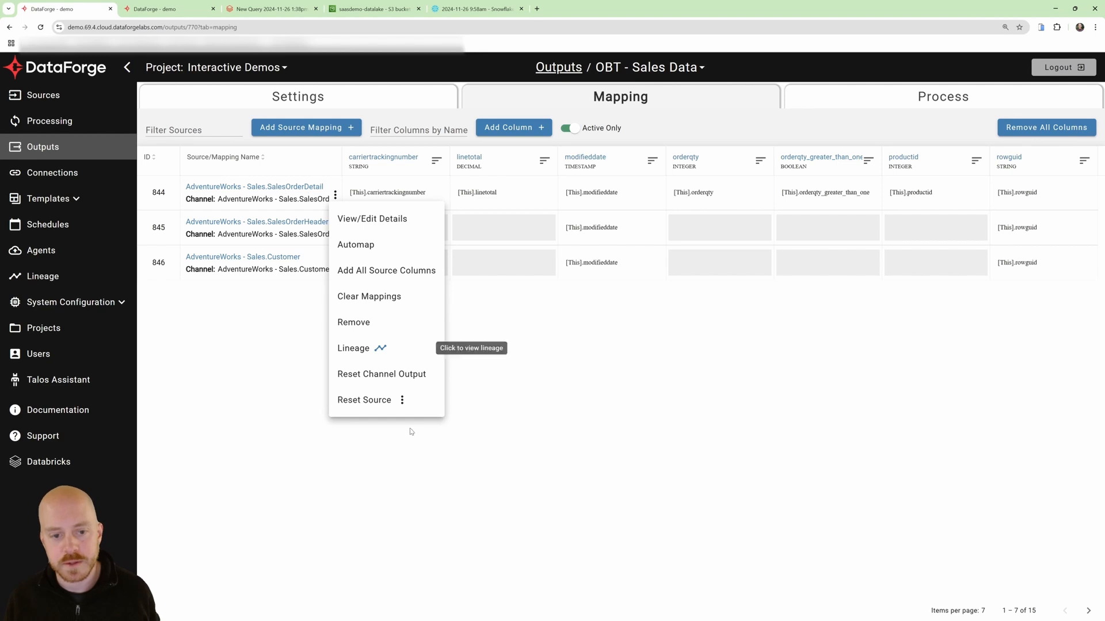
pyautogui.click(518, 407)
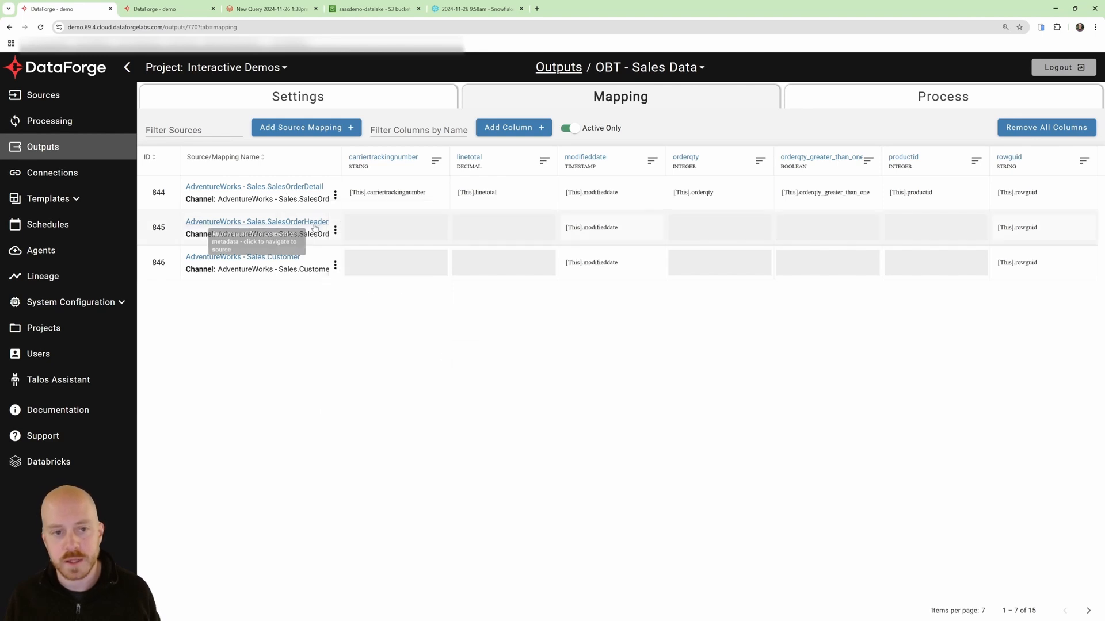
pyautogui.click(893, 107)
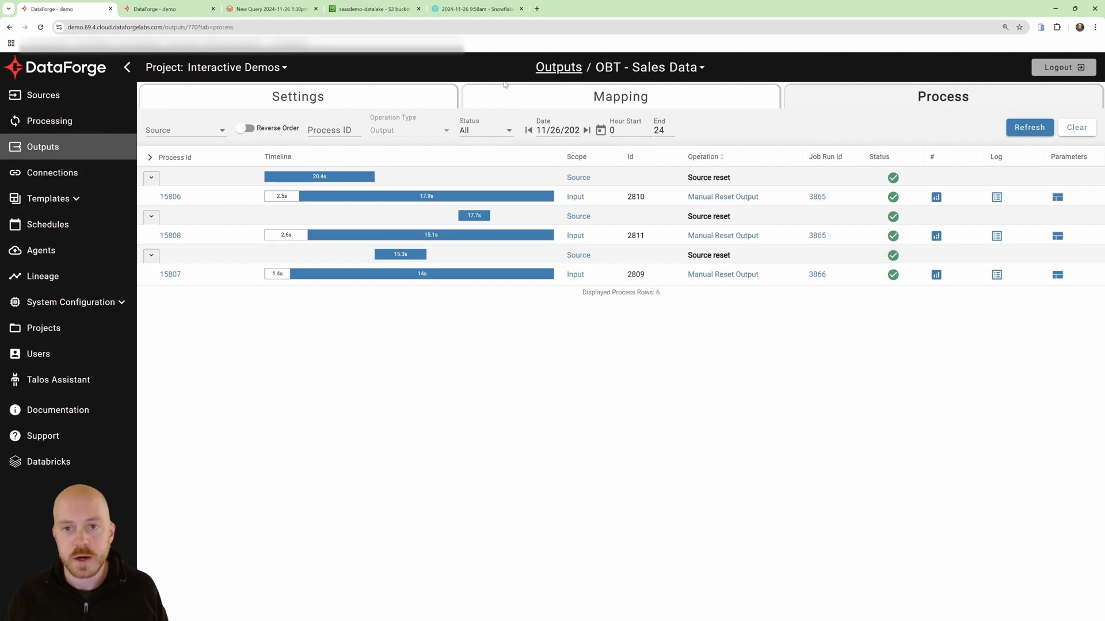
pyautogui.click(542, 96)
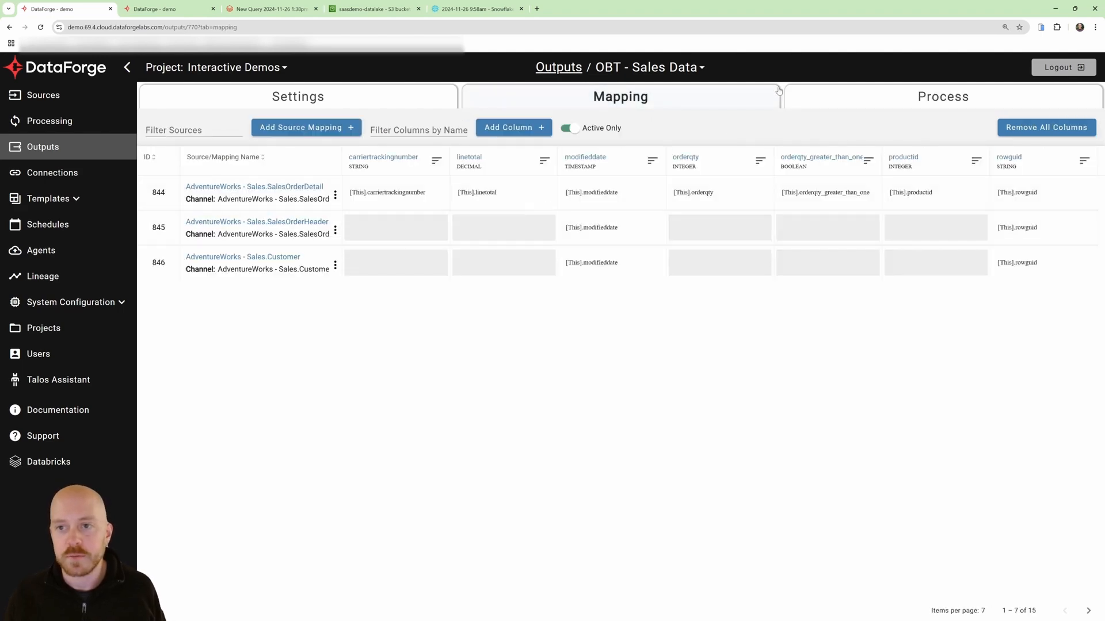
pyautogui.click(879, 105)
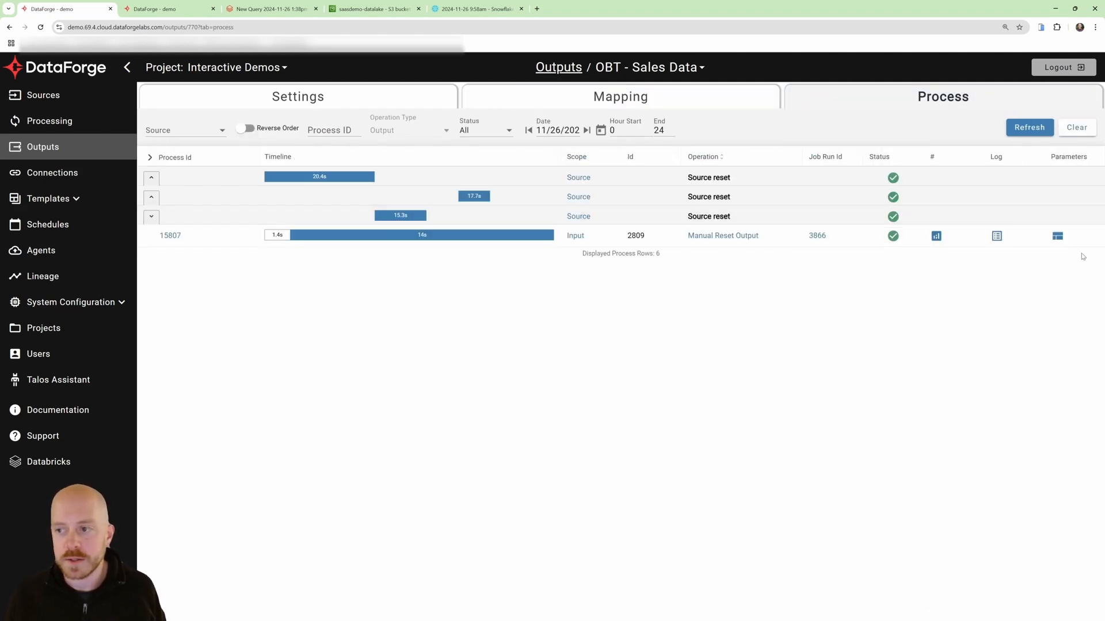
pyautogui.moveTo(1057, 242)
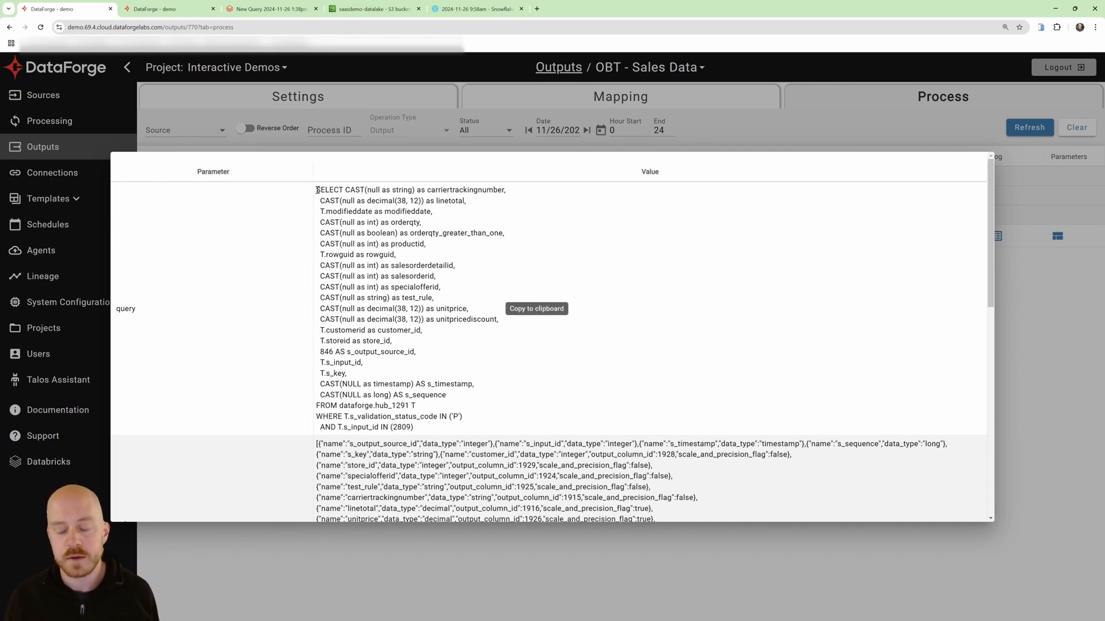
# Expand the second source reset group and examine the query parameter of the Manual Reset Output for input 2811
pyautogui.click(1015, 359)
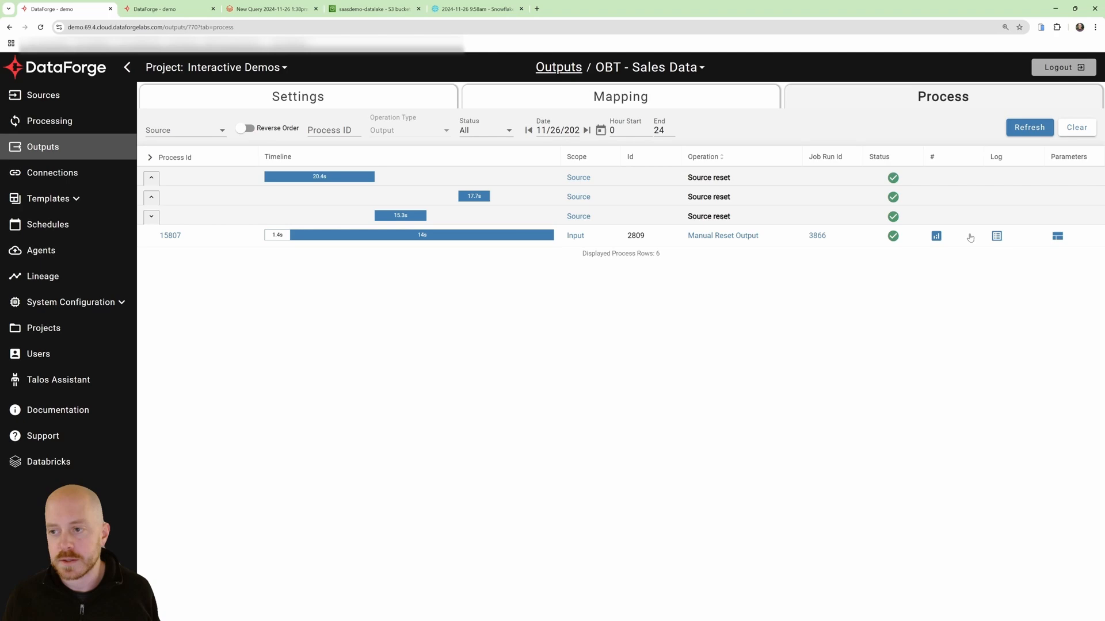
pyautogui.click(739, 202)
pyautogui.click(1057, 216)
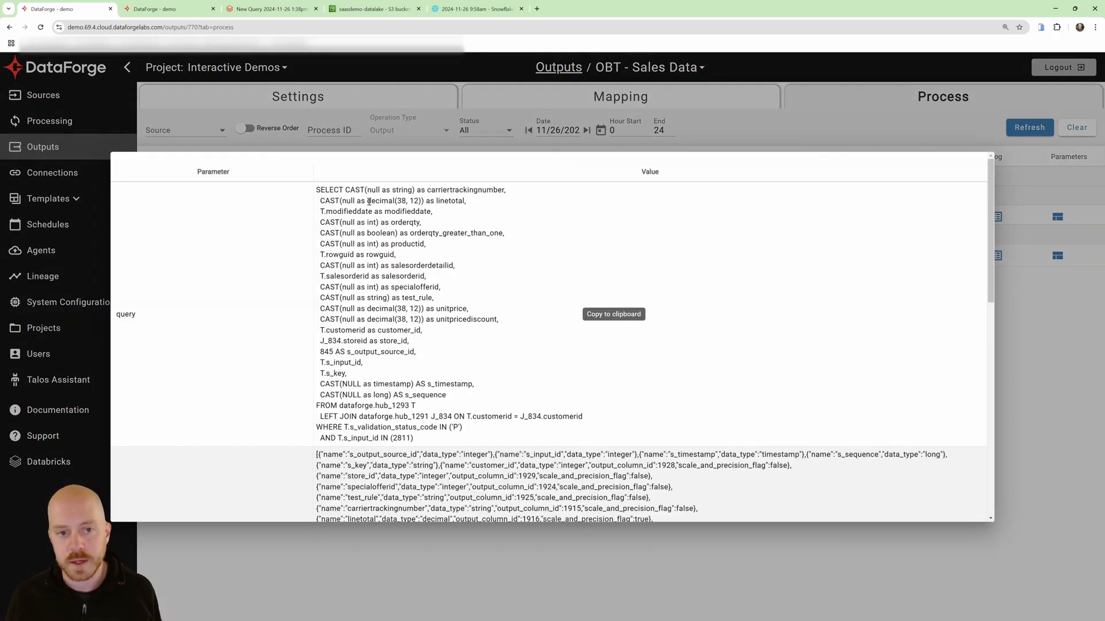
pyautogui.moveTo(362, 201); pyautogui.dragTo(527, 384)
pyautogui.click(526, 383)
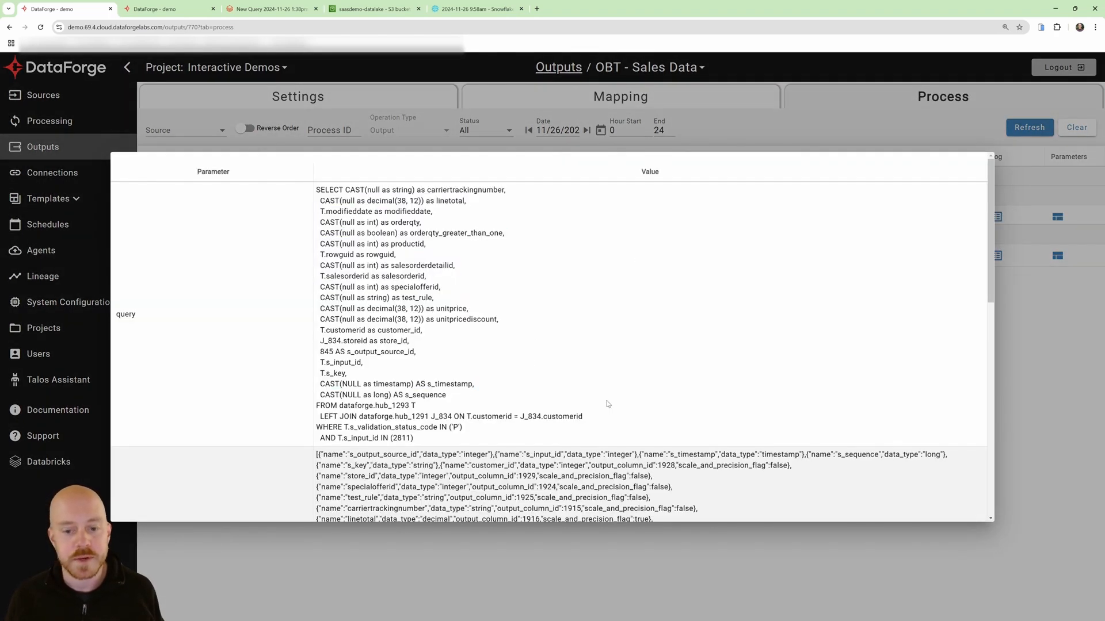
pyautogui.click(587, 562)
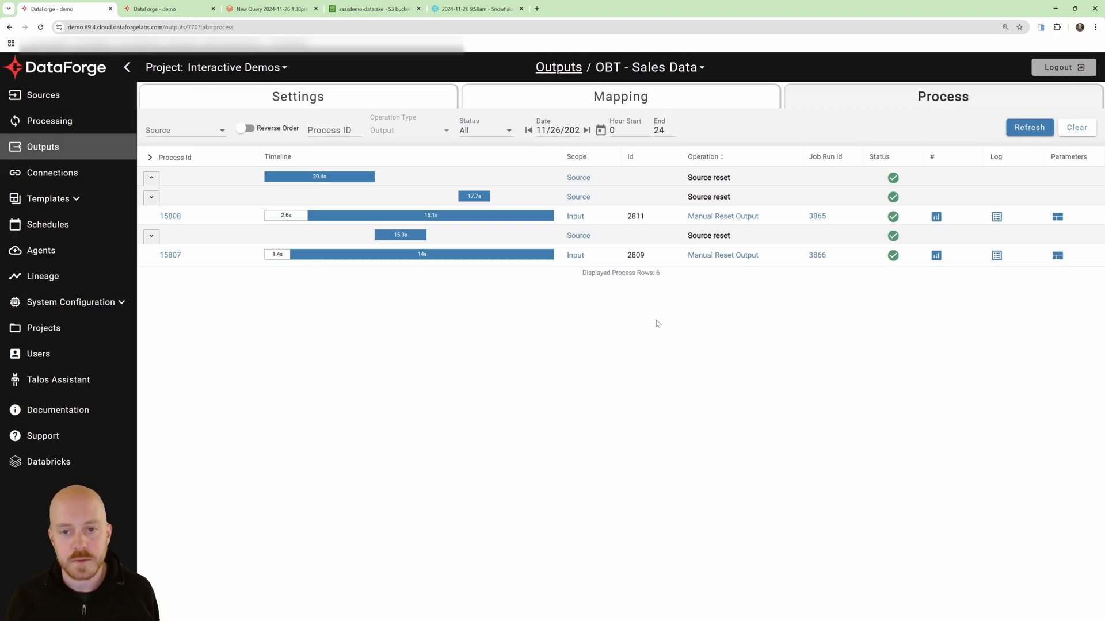
# Switch to the Databricks SQL editor, run select * from unity_test.default.obt_sales and review the returned columns and rows
pyautogui.click(273, 9)
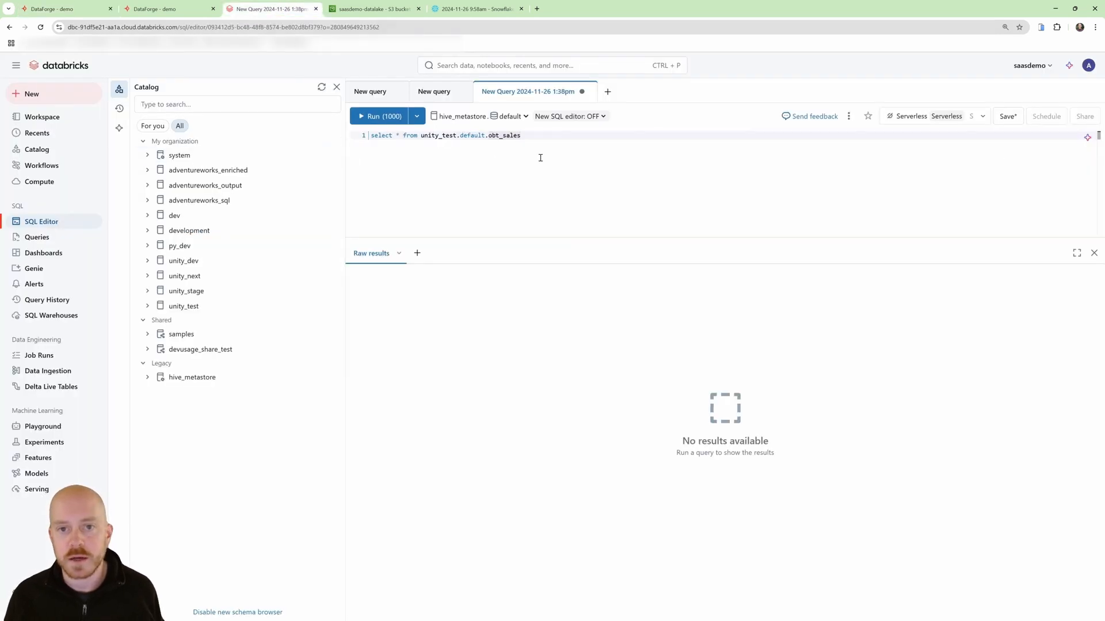
pyautogui.click(391, 116)
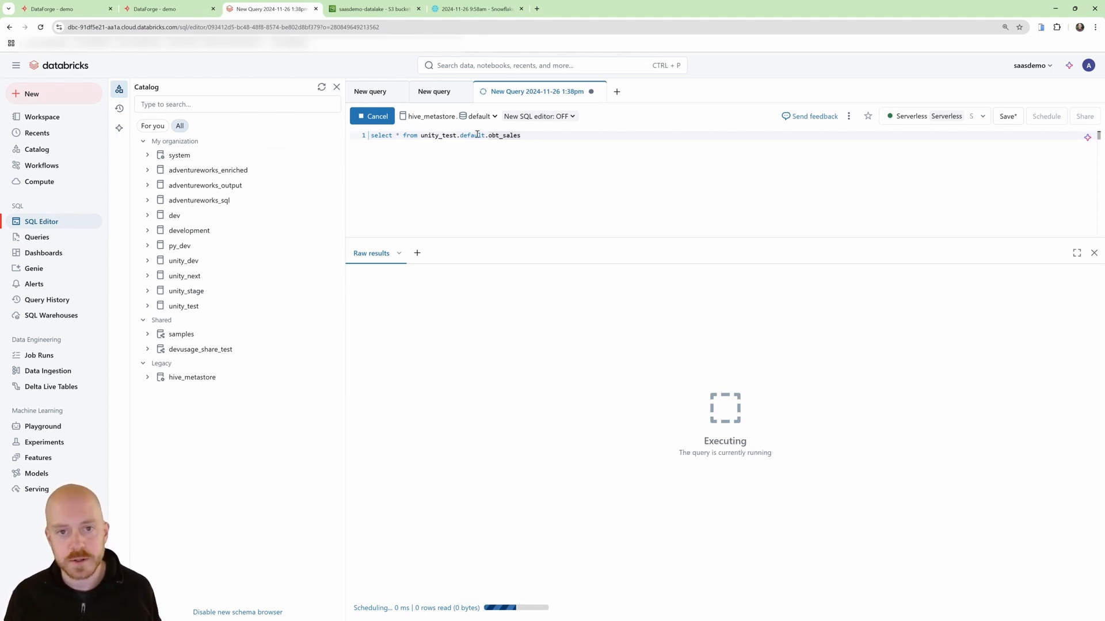
pyautogui.moveTo(477, 134)
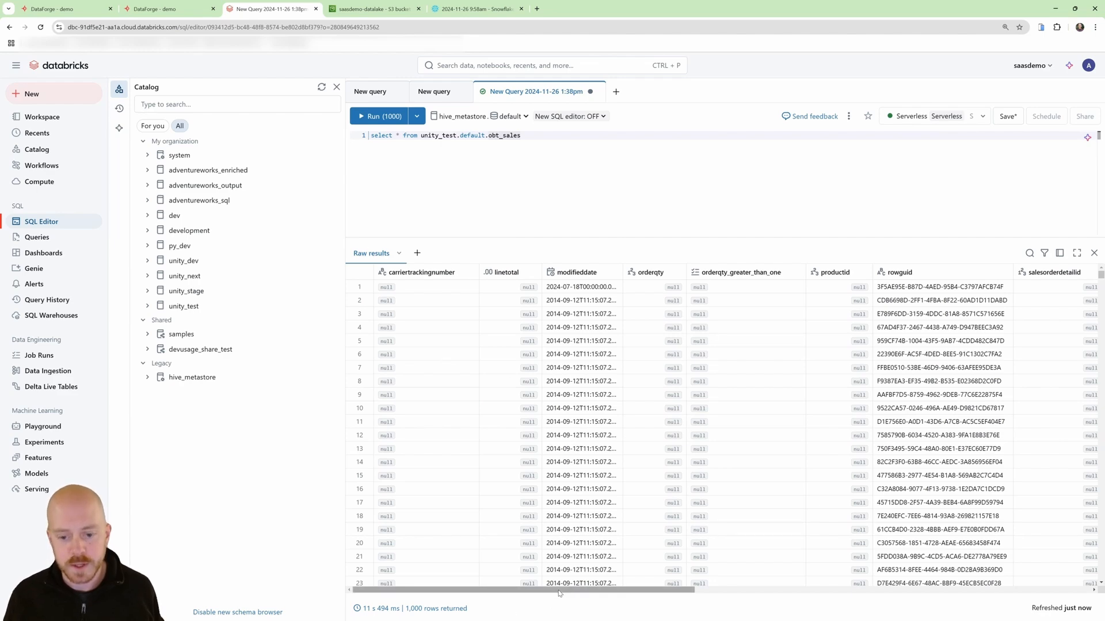
pyautogui.moveTo(560, 590); pyautogui.dragTo(958, 586)
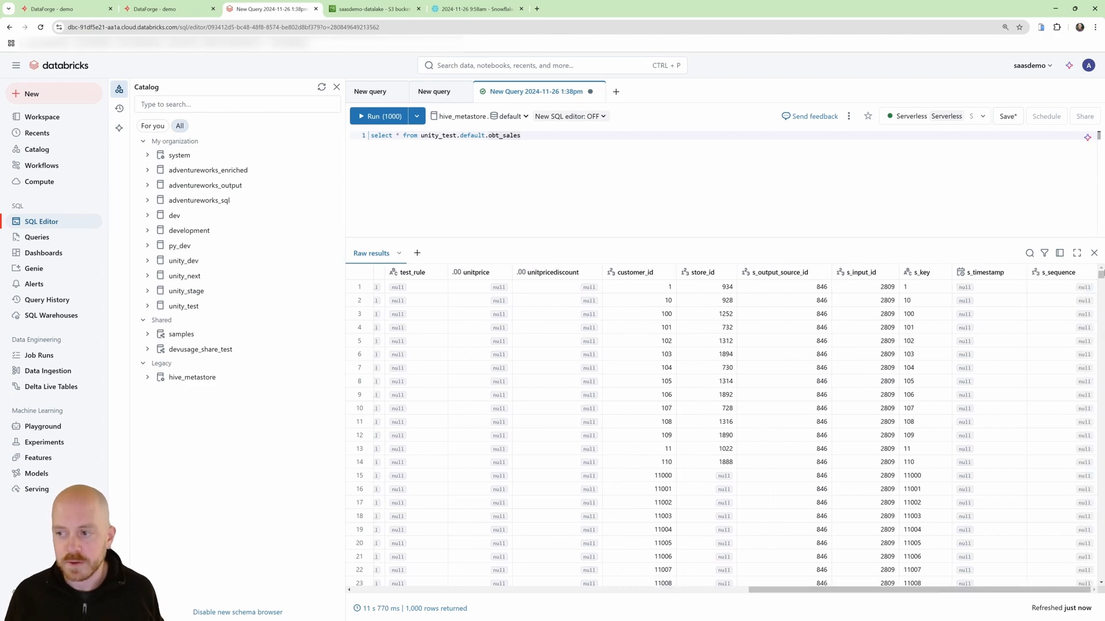
pyautogui.moveTo(1101, 276); pyautogui.dragTo(1100, 563)
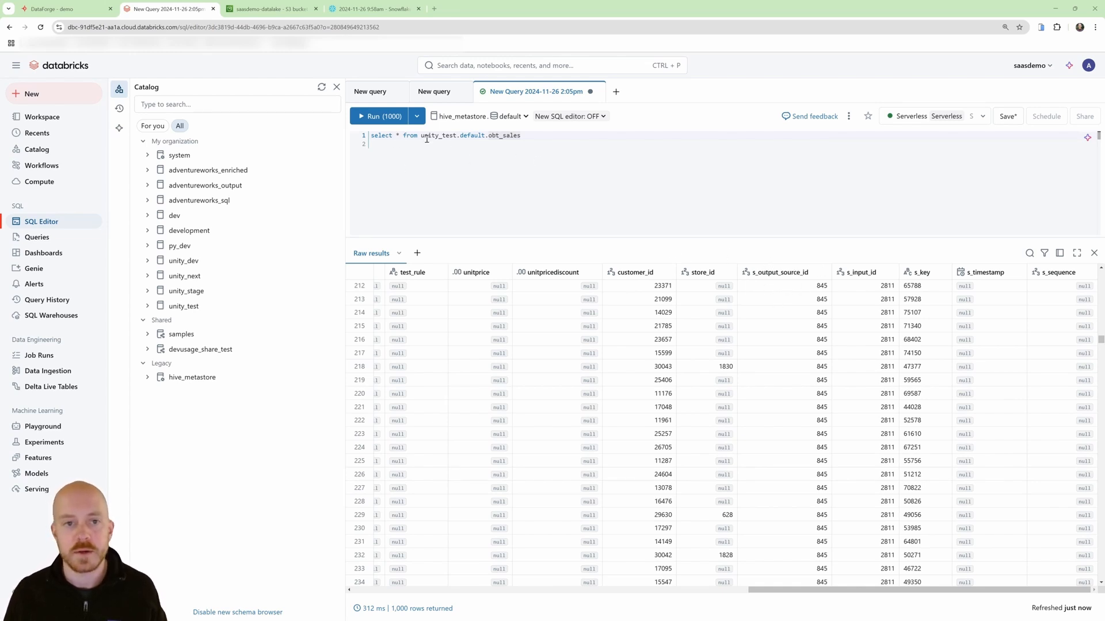
# Change the query's select list from all columns to s_output_source_id, count(1)
pyautogui.click(399, 135)
pyautogui.press('BackSpace')
pyautogui.write('s_ou')
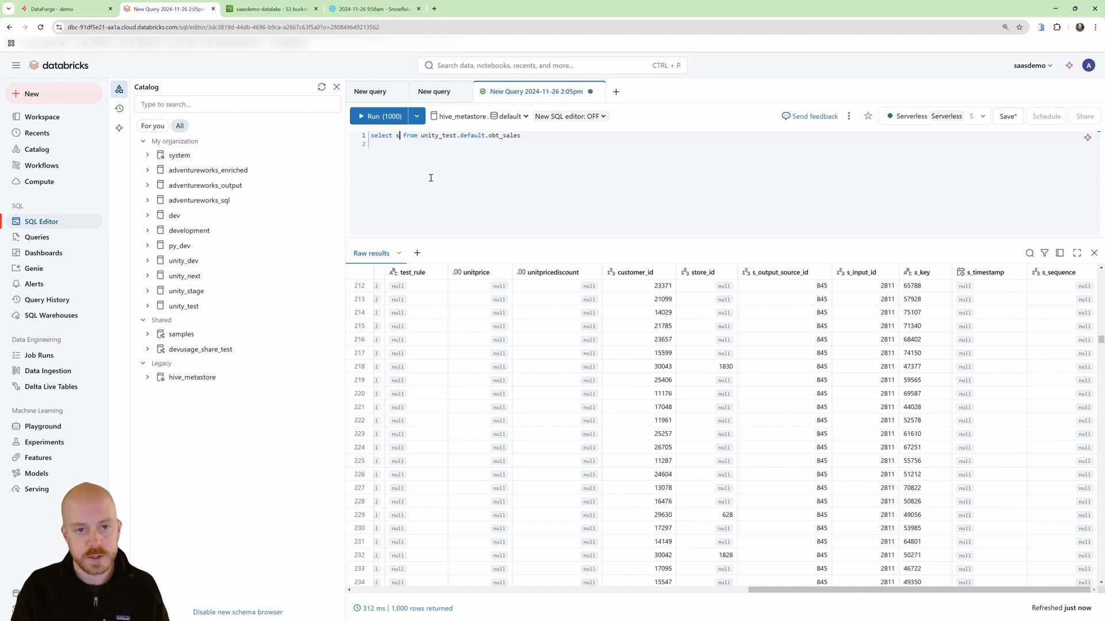
pyautogui.press('Tab')
pyautogui.write(', count(1')
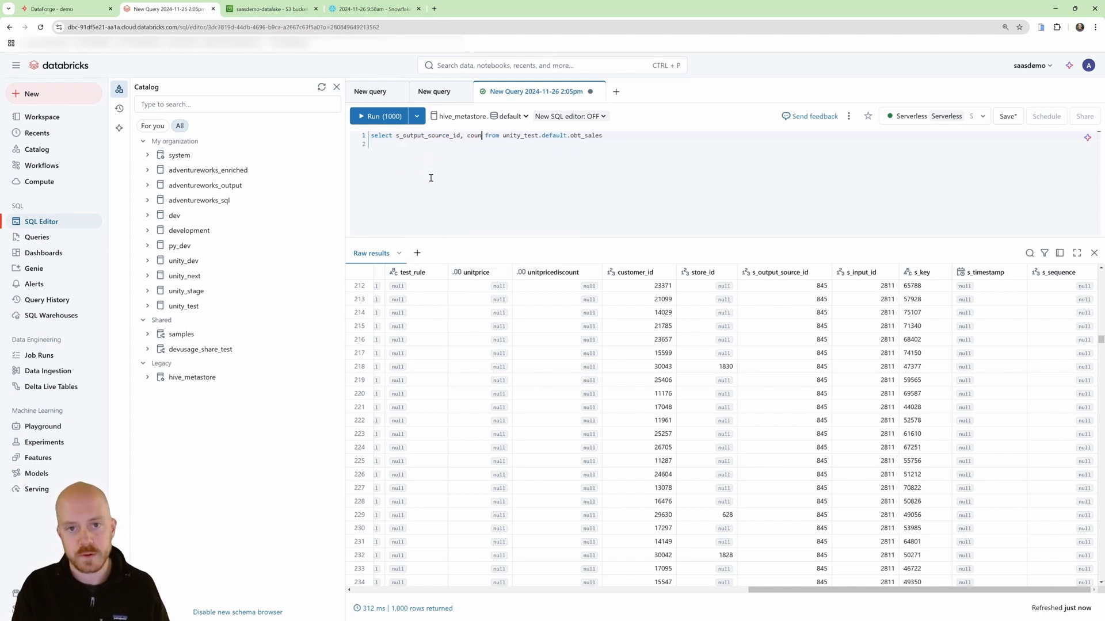
pyautogui.write(')')
pyautogui.press('Escape')
pyautogui.press('Down')
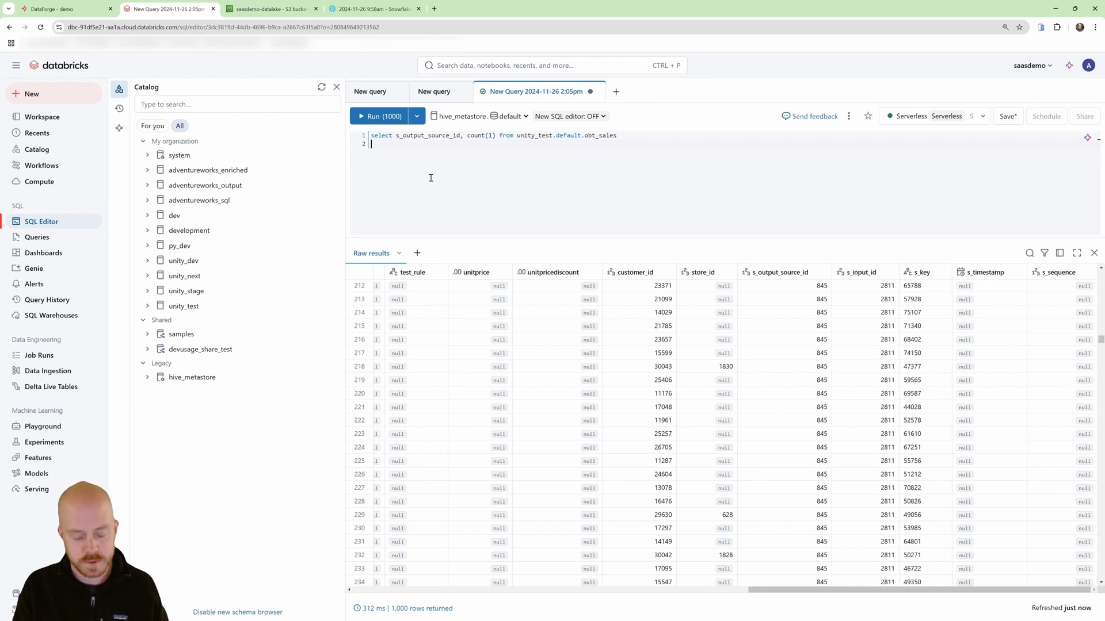
# Add a group by s_output_source_id clause on the query's second line and run the query
pyautogui.write('gropu')
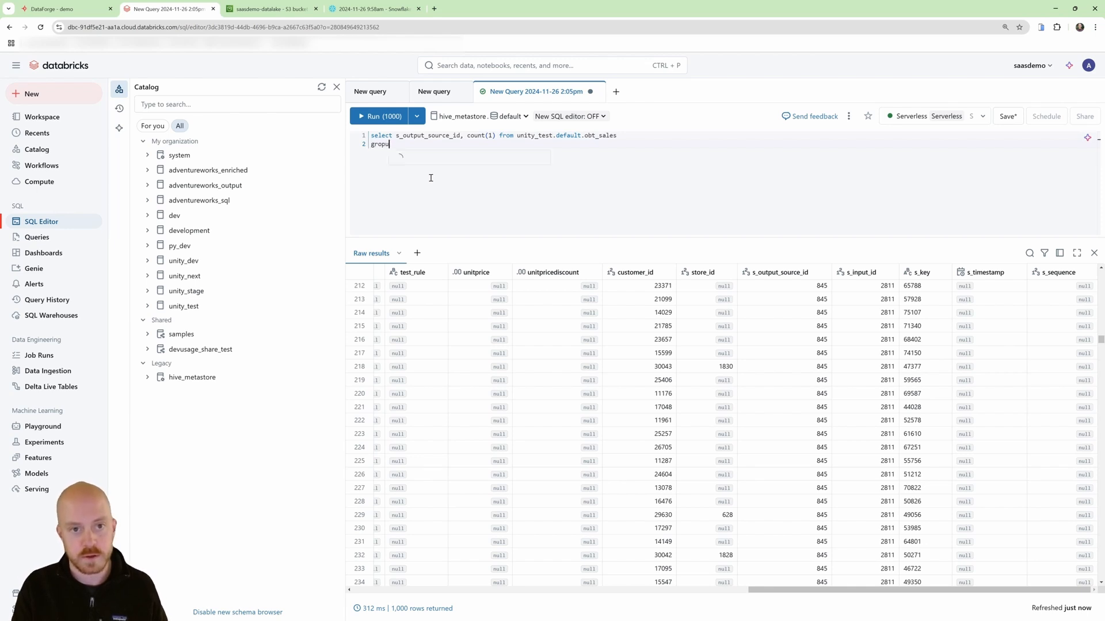
pyautogui.press('BackSpace')
pyautogui.press('BackSpace')
pyautogui.write('up by s_output')
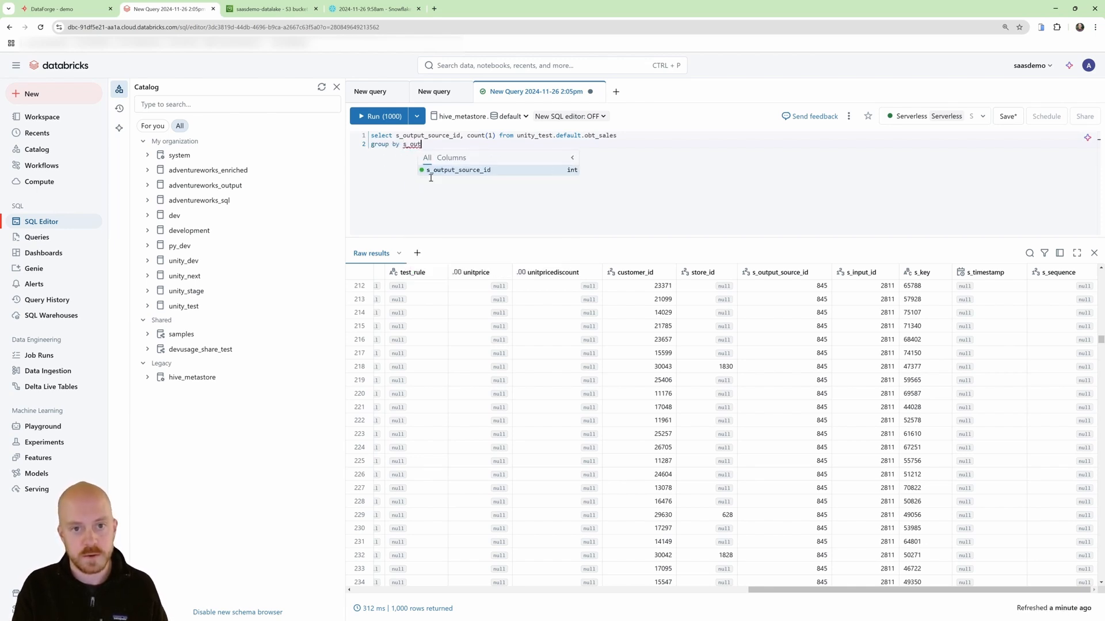
pyautogui.click(448, 170)
pyautogui.hotkey('ctrl', 'Return')
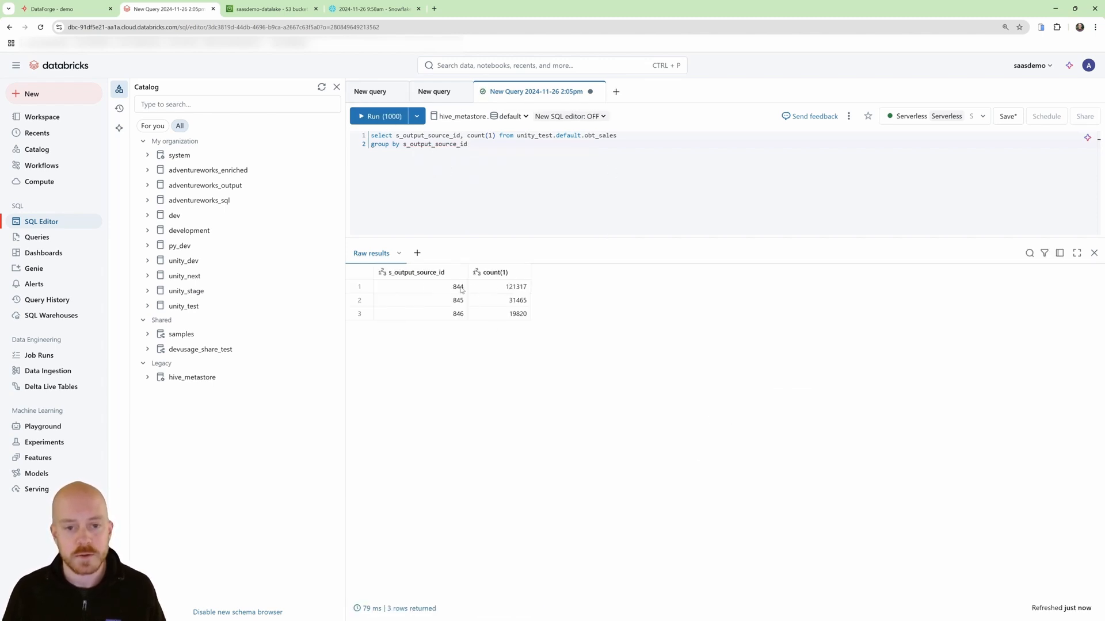
# Compare the s_output_source_id values and counts in the results with the mapping IDs of the OBT - Sales Data output in DataForge
pyautogui.moveTo(422, 288); pyautogui.dragTo(412, 321)
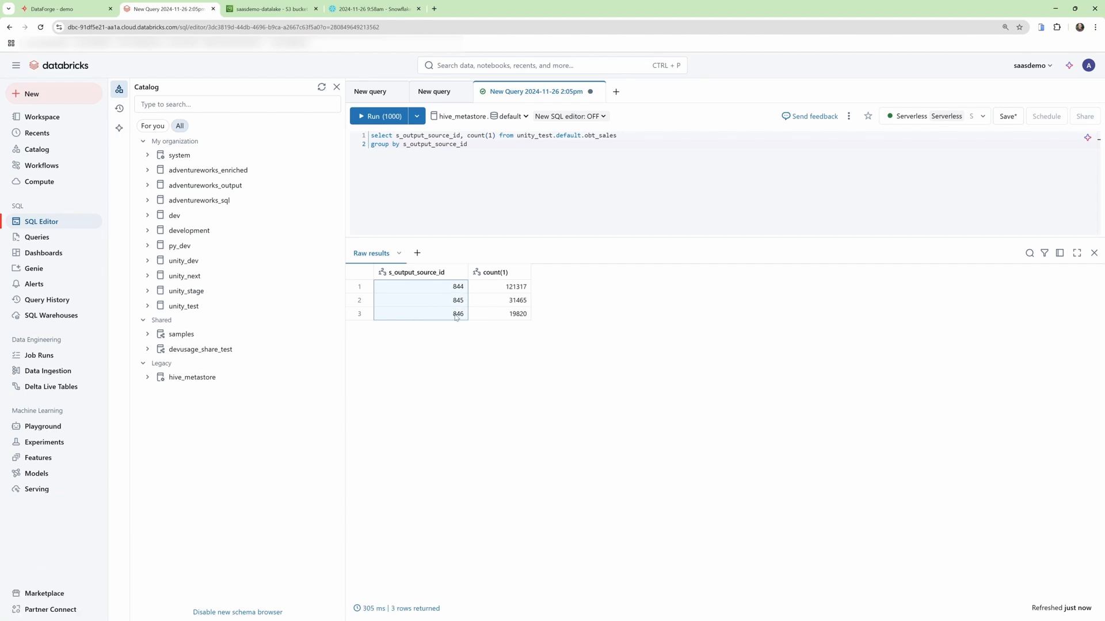
pyautogui.moveTo(489, 288); pyautogui.dragTo(490, 317)
pyautogui.moveTo(441, 287); pyautogui.dragTo(438, 299)
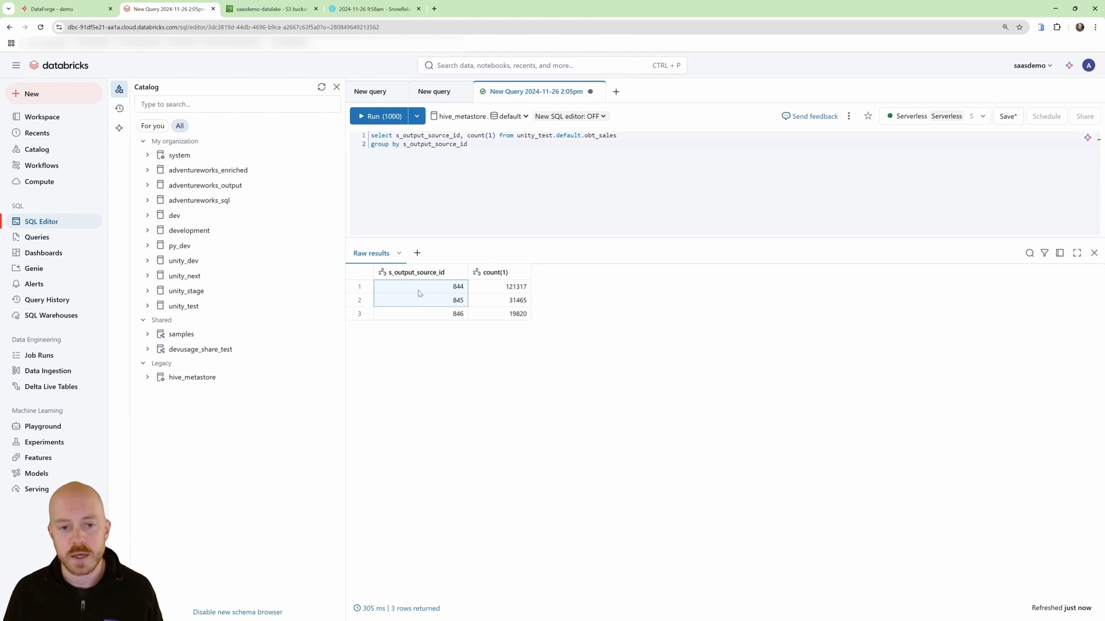
pyautogui.click(418, 291)
pyautogui.click(51, 9)
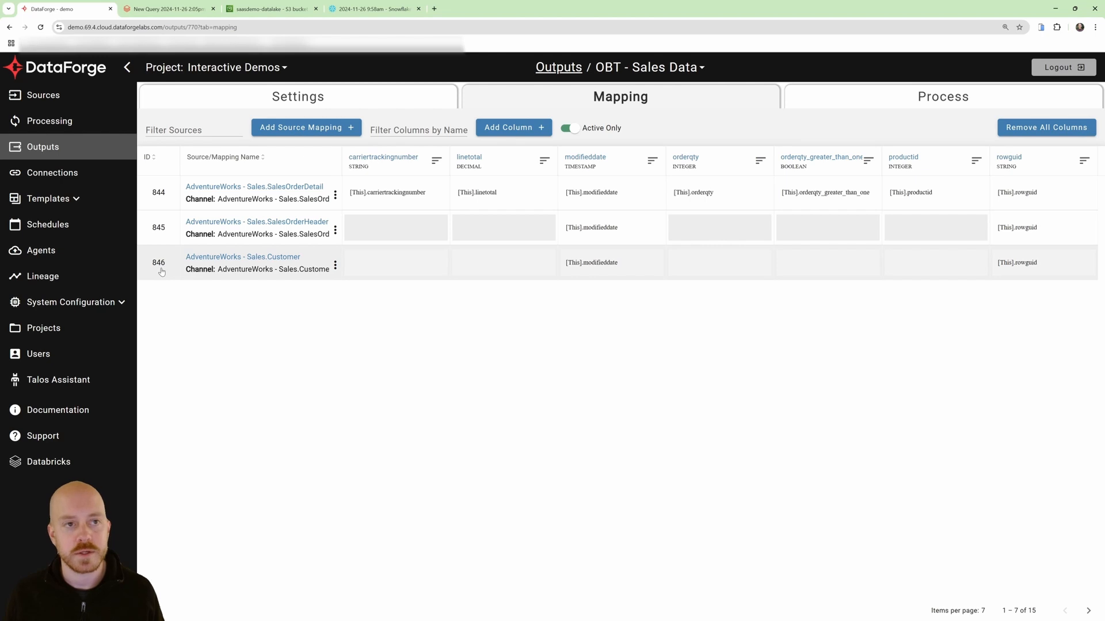
pyautogui.click(169, 9)
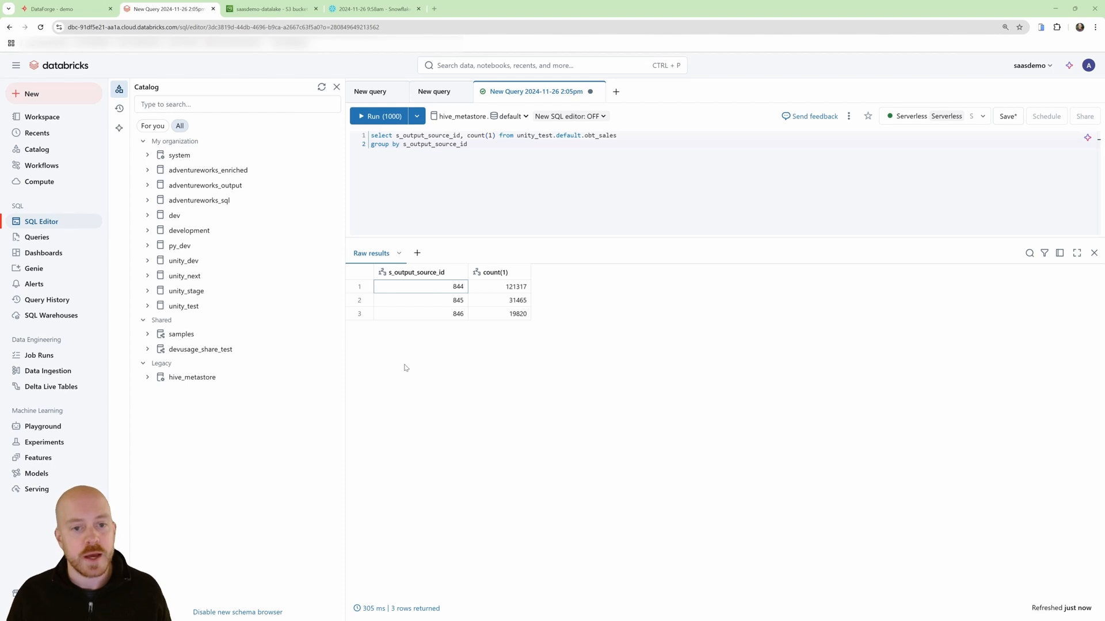
# Return to DataForge, change the project to SubSources and show its sources
pyautogui.click(57, 9)
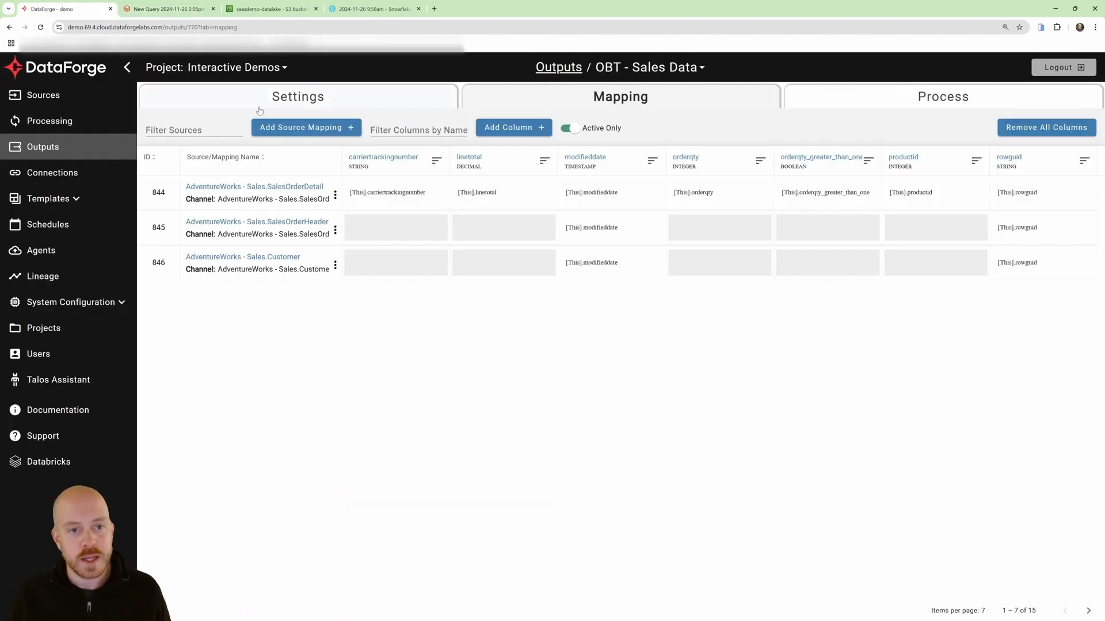
pyautogui.click(248, 69)
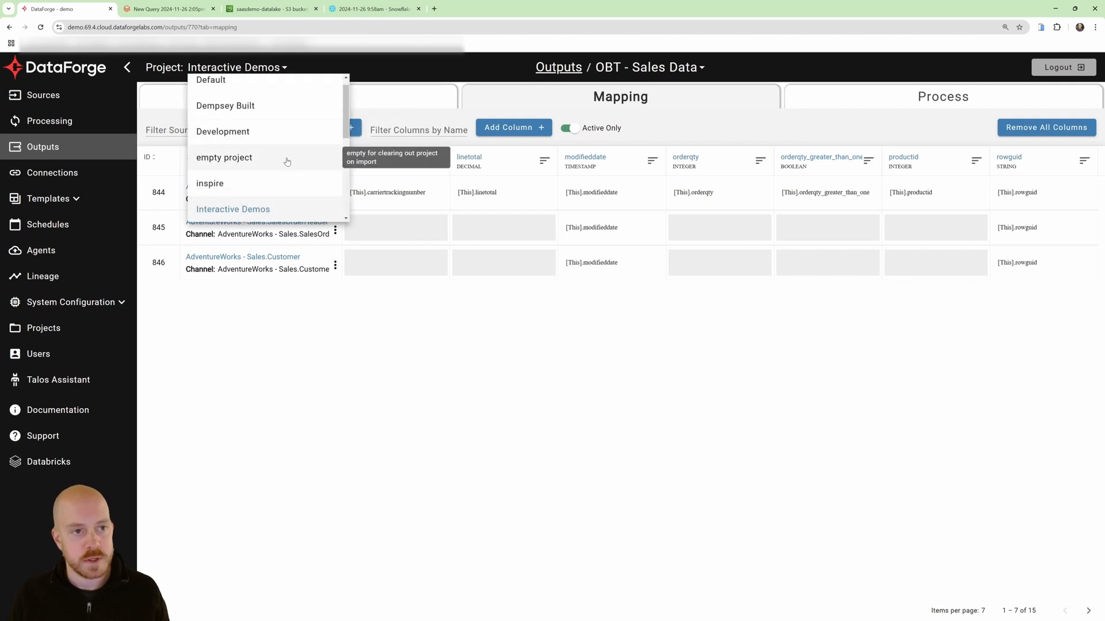
pyautogui.scroll(-1, 282, 162)
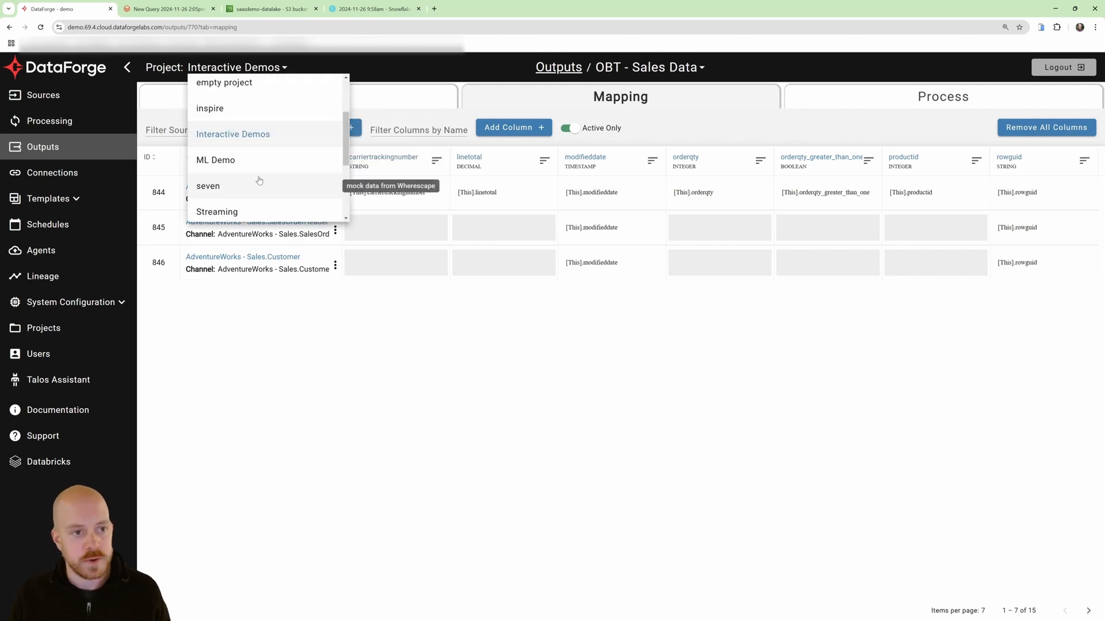
pyautogui.scroll(-1, 259, 179)
pyautogui.click(258, 149)
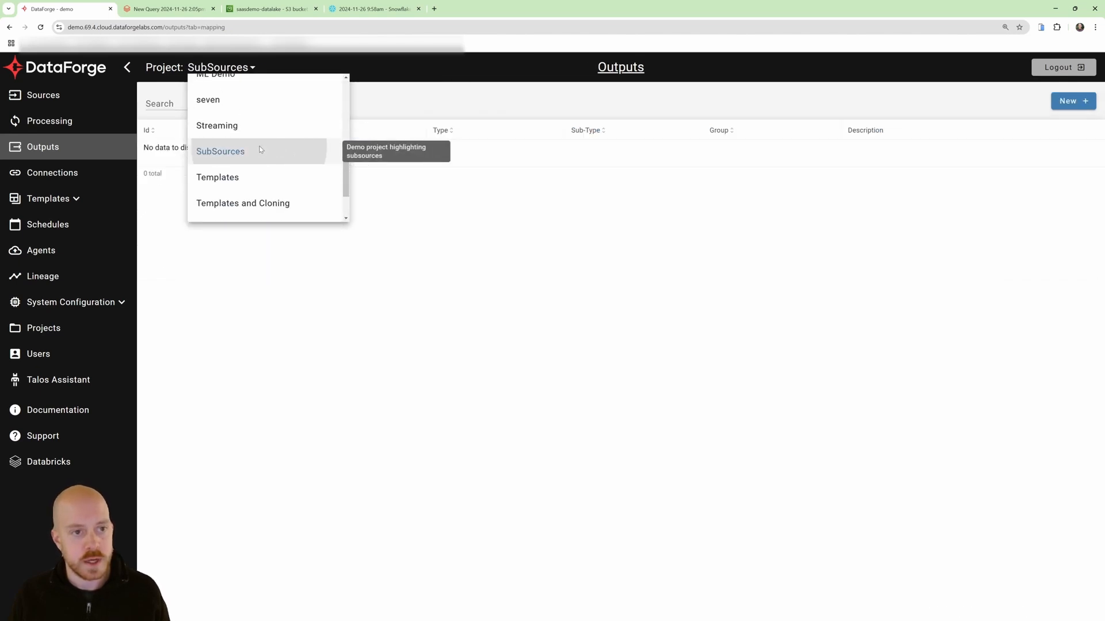
pyautogui.click(34, 94)
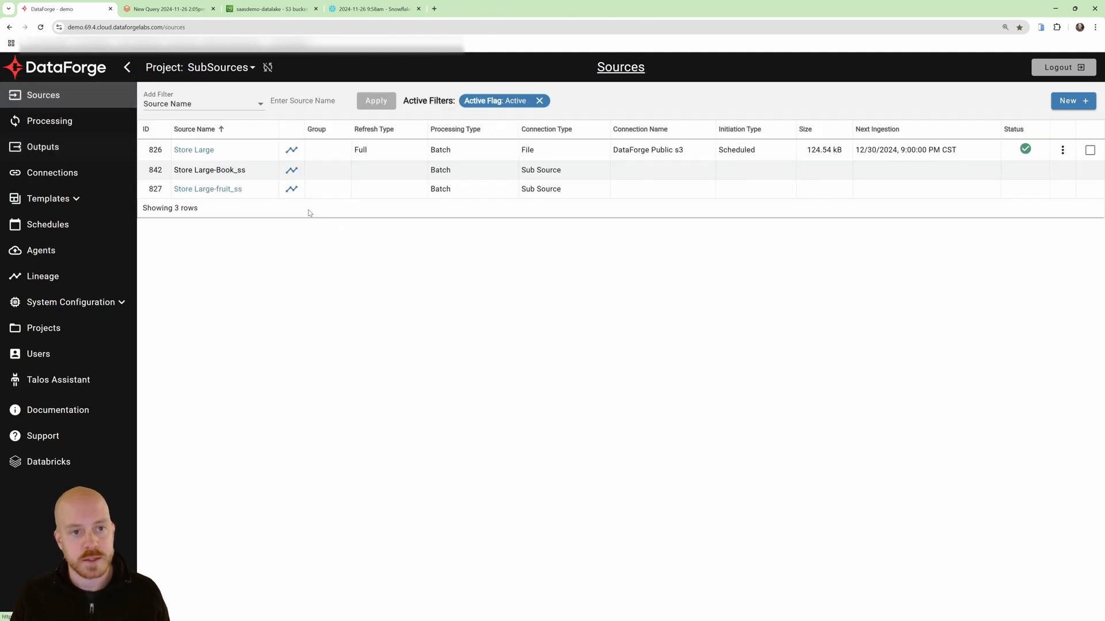
# Open the Store Large source's raw schema and examine the datatype schema of the store struct attribute
pyautogui.click(202, 150)
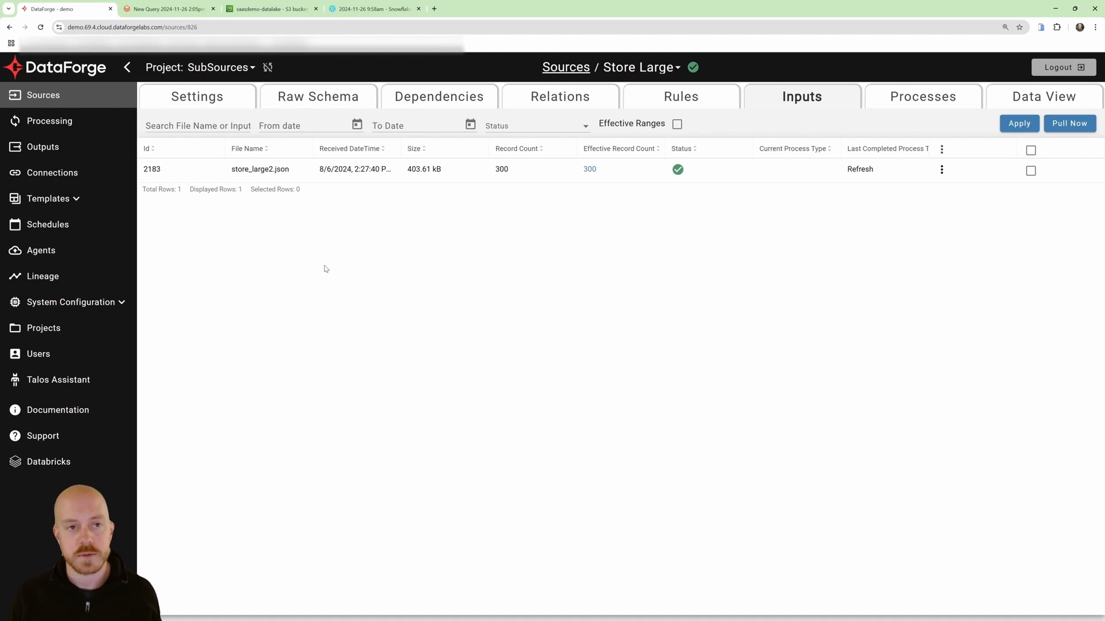
pyautogui.click(323, 95)
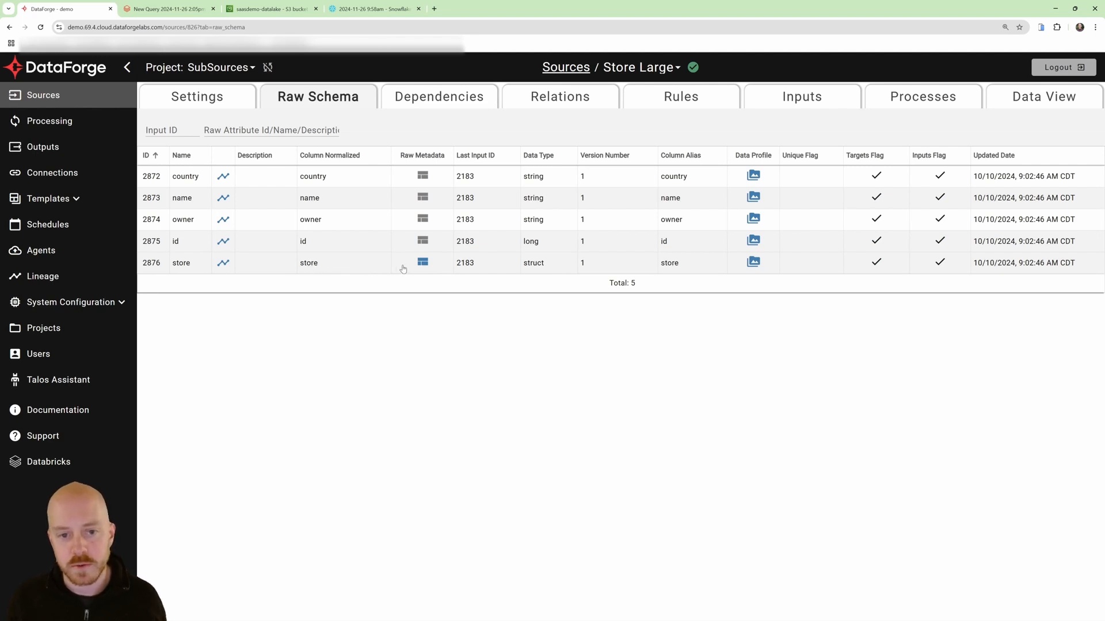
pyautogui.click(423, 263)
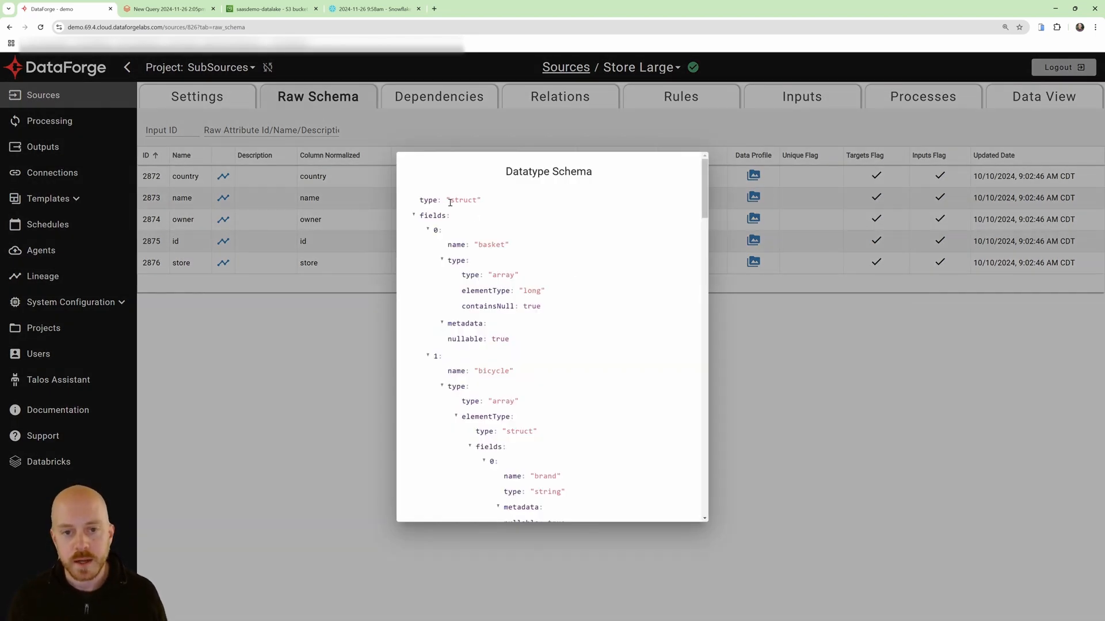
pyautogui.moveTo(448, 201); pyautogui.dragTo(510, 220)
pyautogui.click(518, 262)
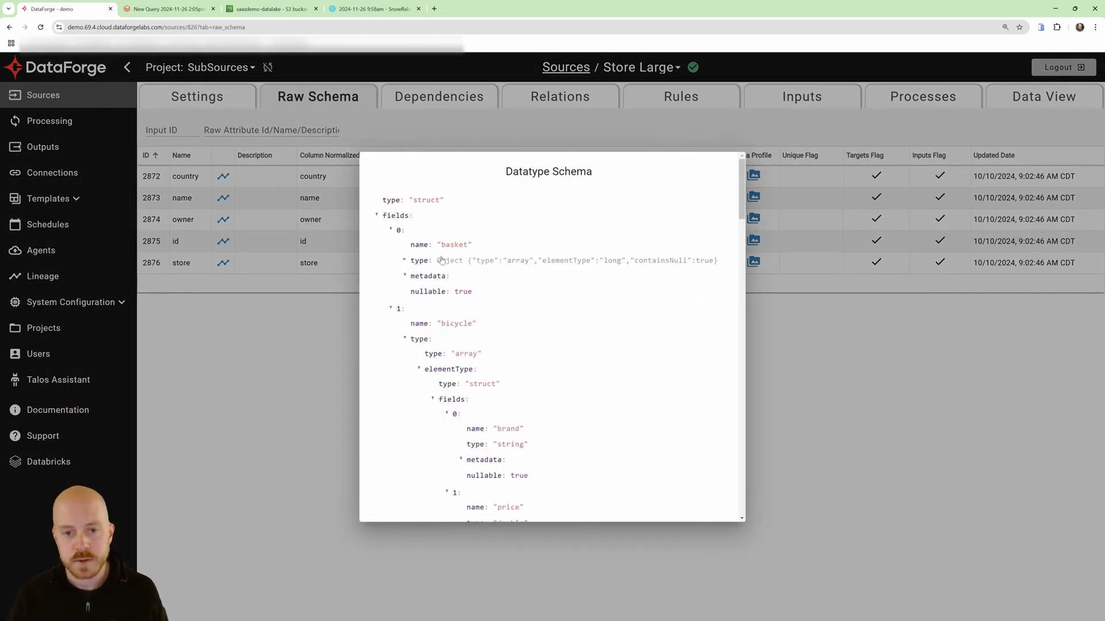
pyautogui.click(266, 387)
# Start a new output in the SubSources project with the name Struct Output and the description demo
pyautogui.click(43, 147)
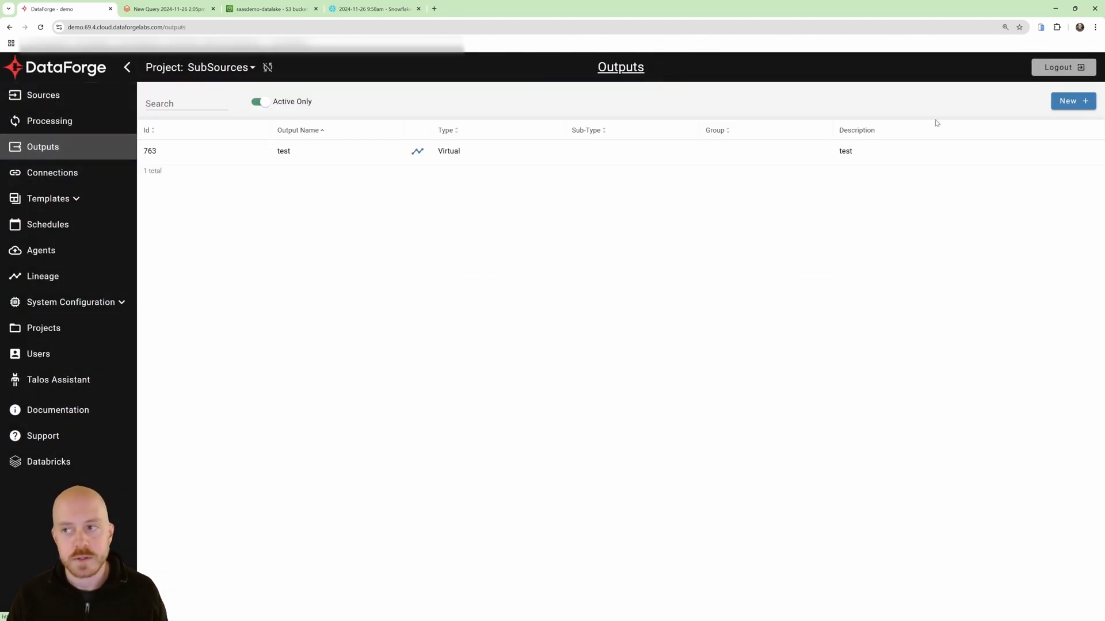
pyautogui.click(1067, 101)
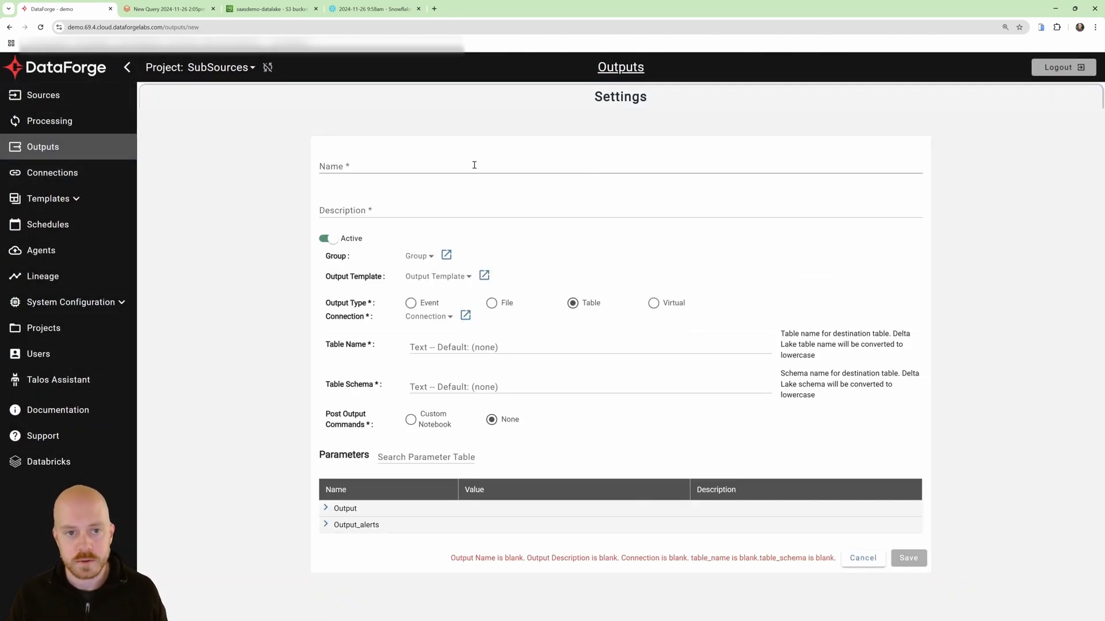
pyautogui.click(475, 165)
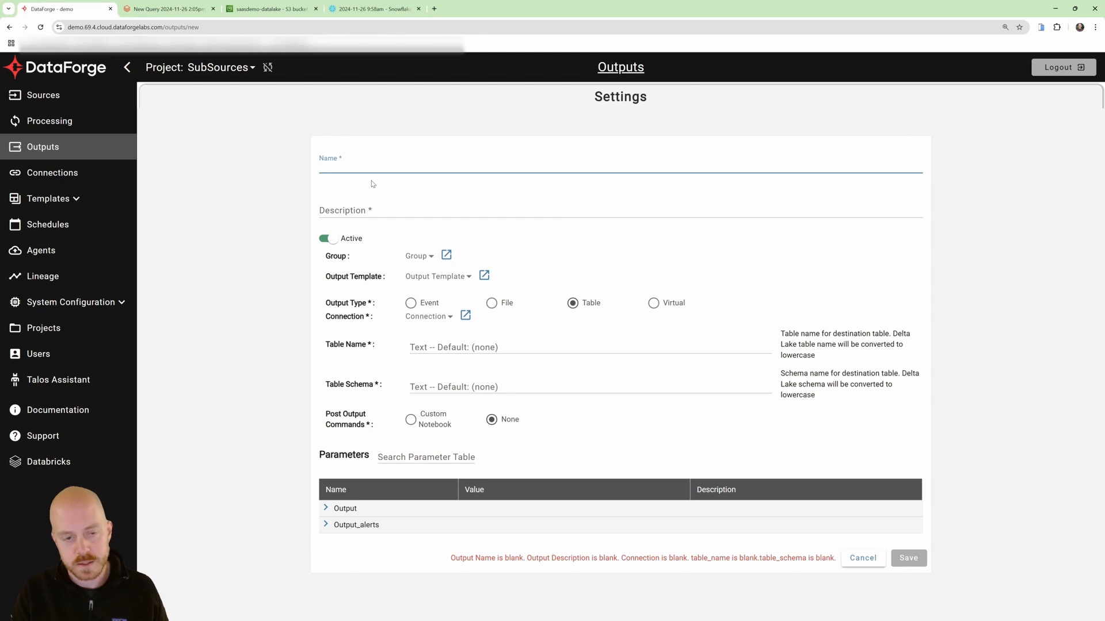
pyautogui.write('Struct Output')
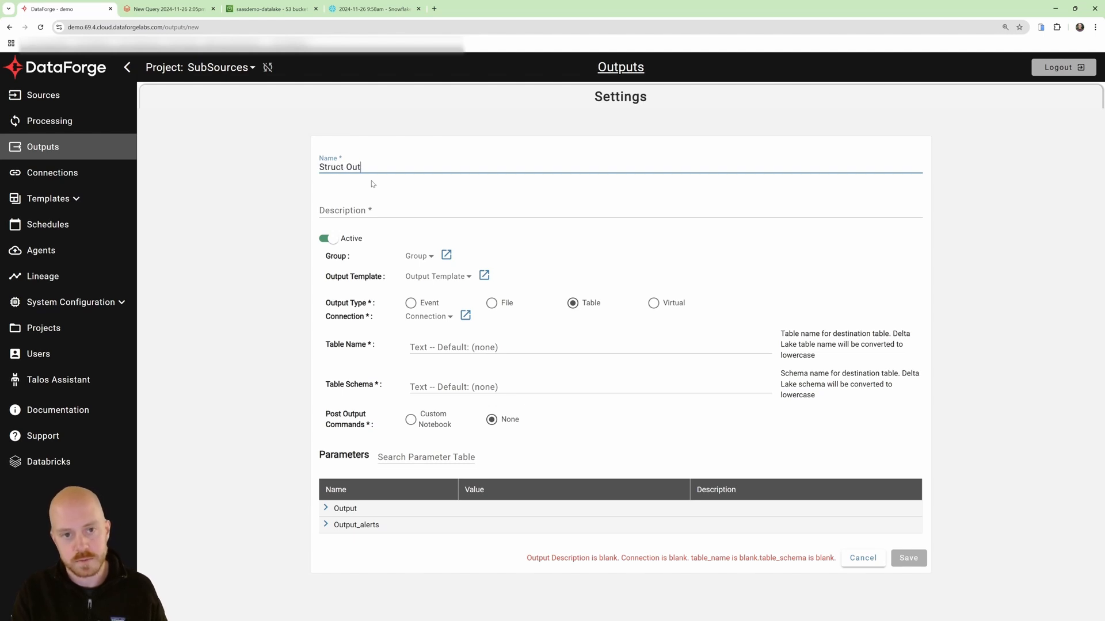
pyautogui.press('Tab')
pyautogui.write('demo')
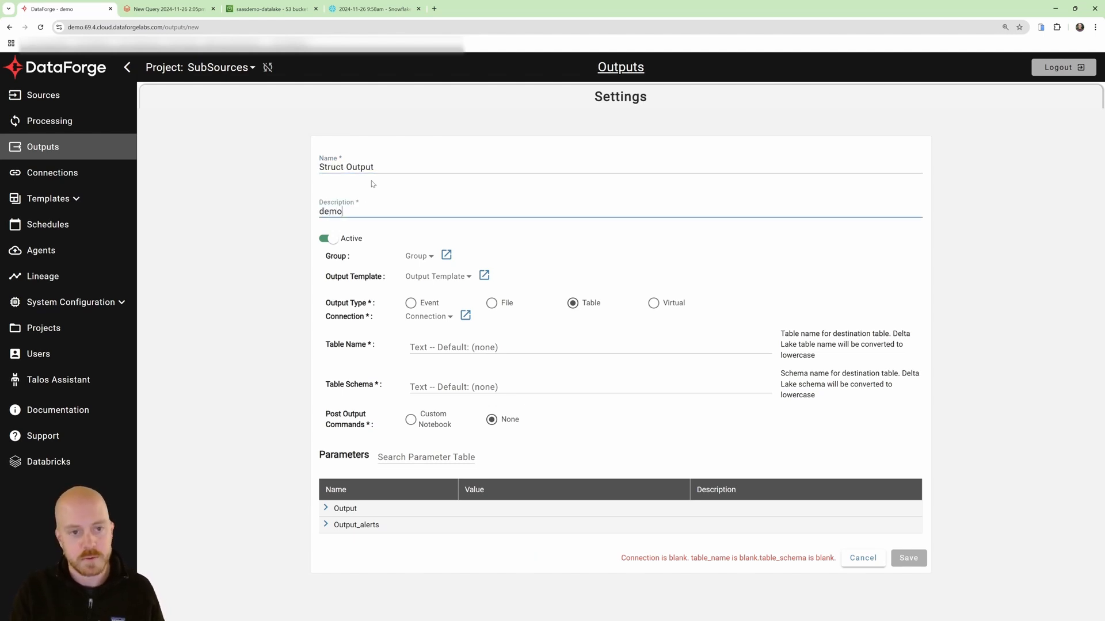
# Make the new output Virtual with the view name test_struct and save it
pyautogui.click(653, 303)
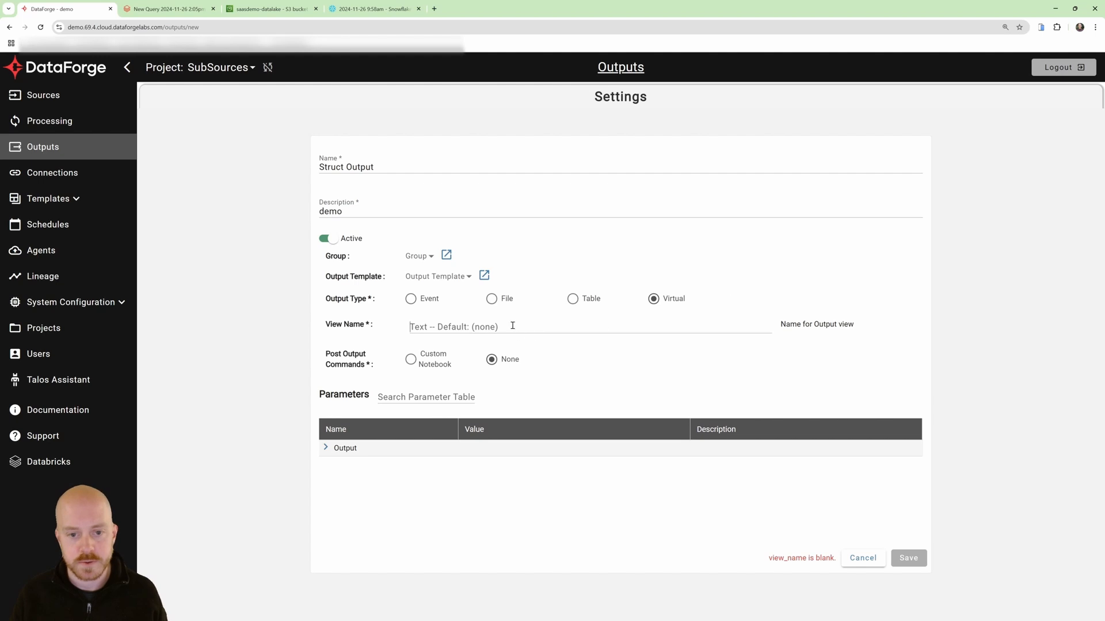
pyautogui.write('test_')
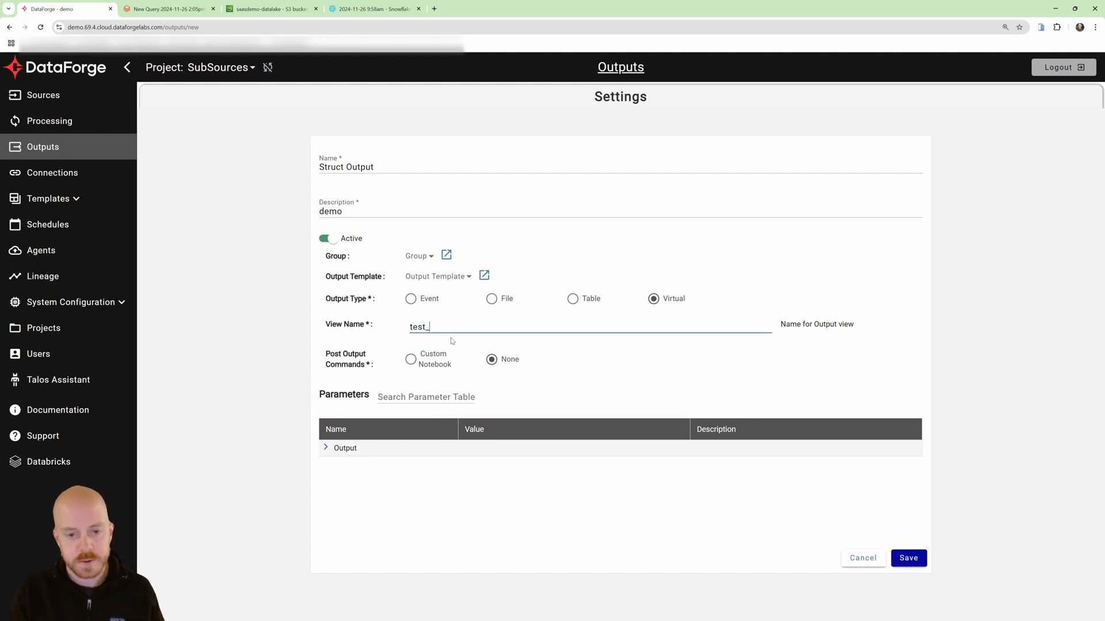
pyautogui.write('struct')
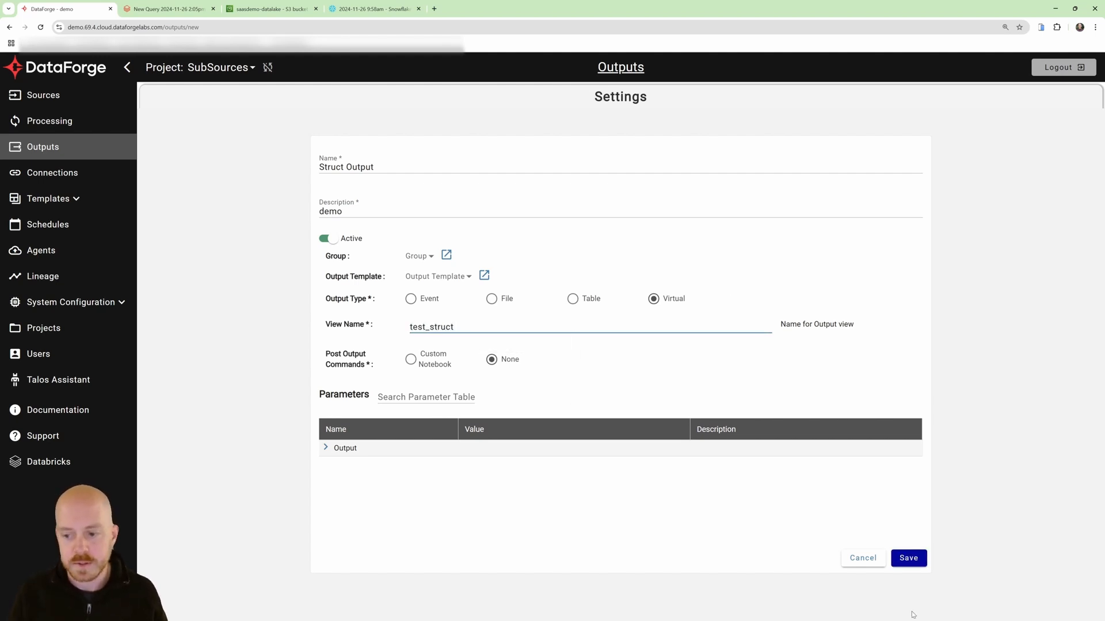
pyautogui.click(909, 560)
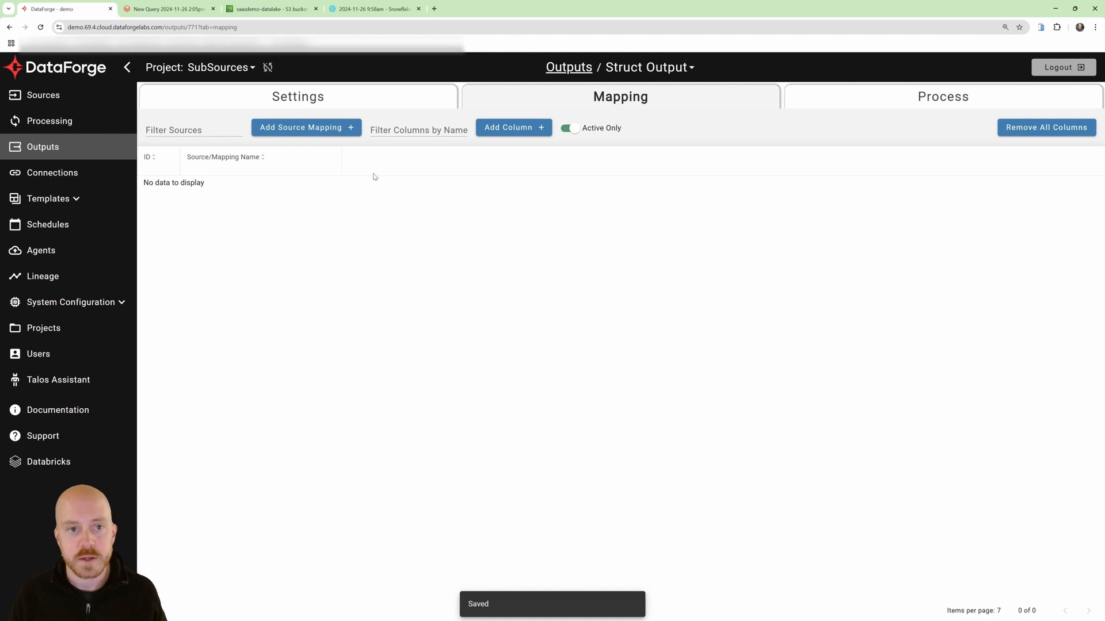
# Add a source mapping for Store Large to the output and add all of its source columns
pyautogui.click(316, 128)
pyautogui.click(363, 187)
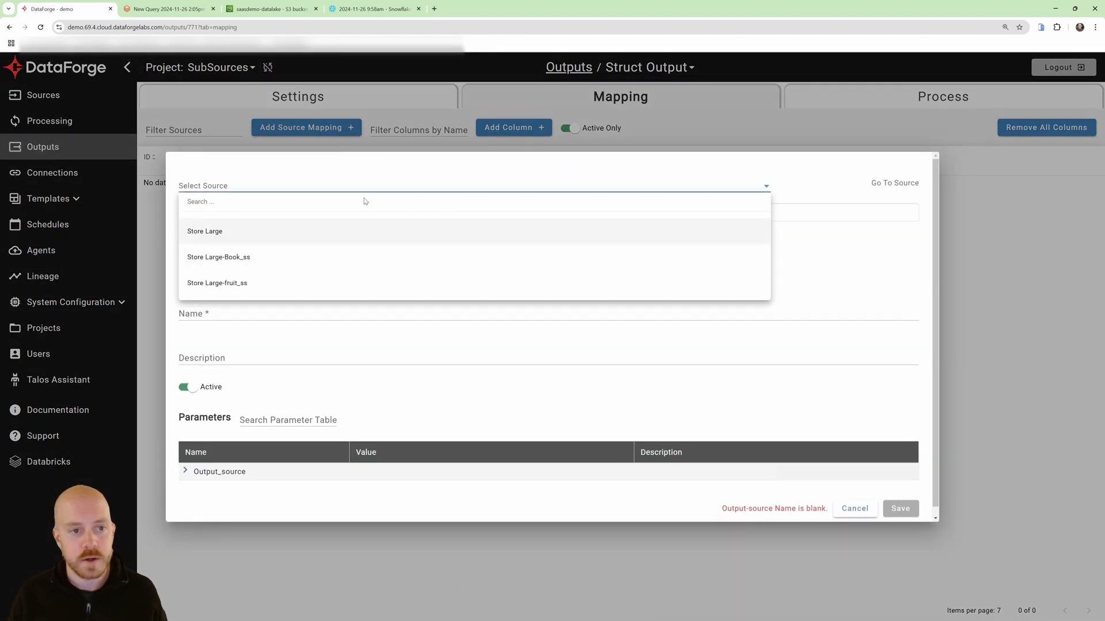
pyautogui.click(320, 231)
pyautogui.click(900, 508)
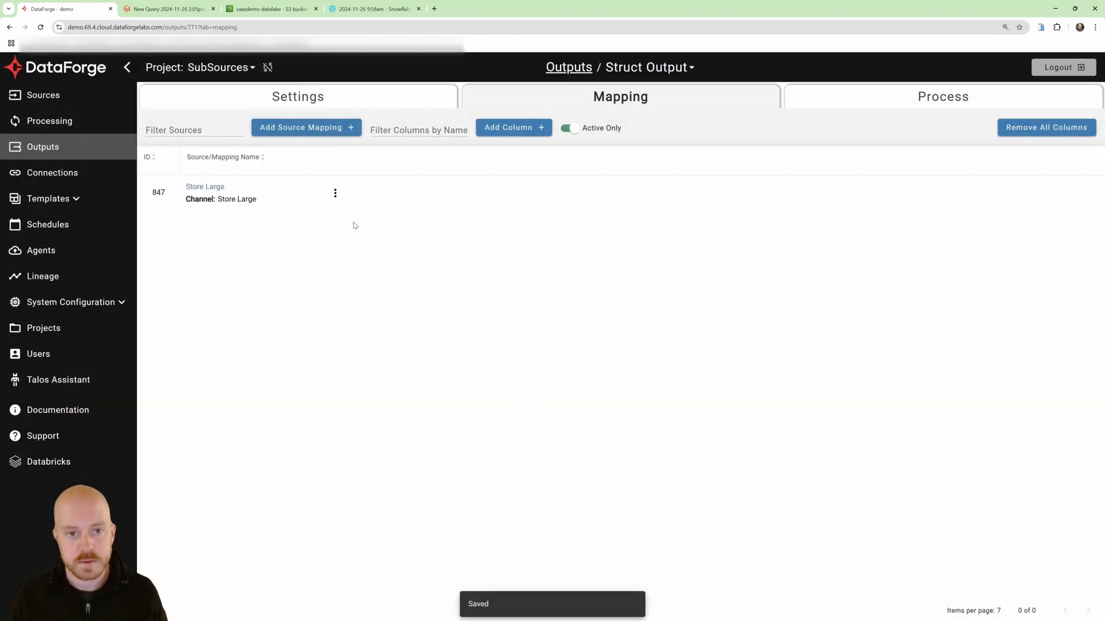
pyautogui.click(334, 193)
pyautogui.click(383, 268)
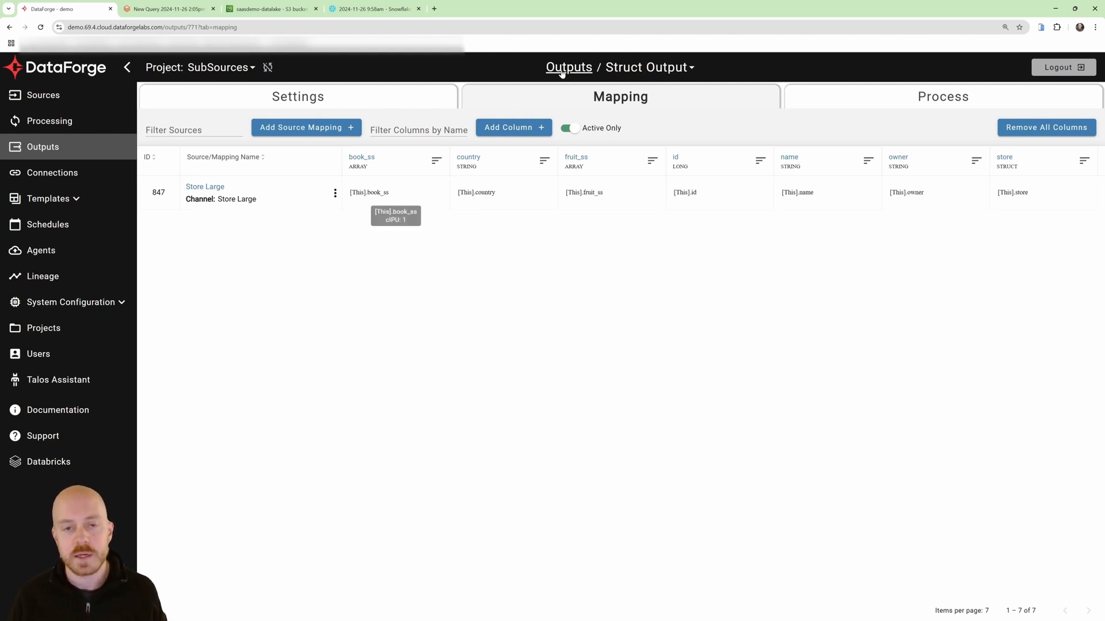
# Add an output column named test without a data type and display it in the mapping
pyautogui.click(520, 132)
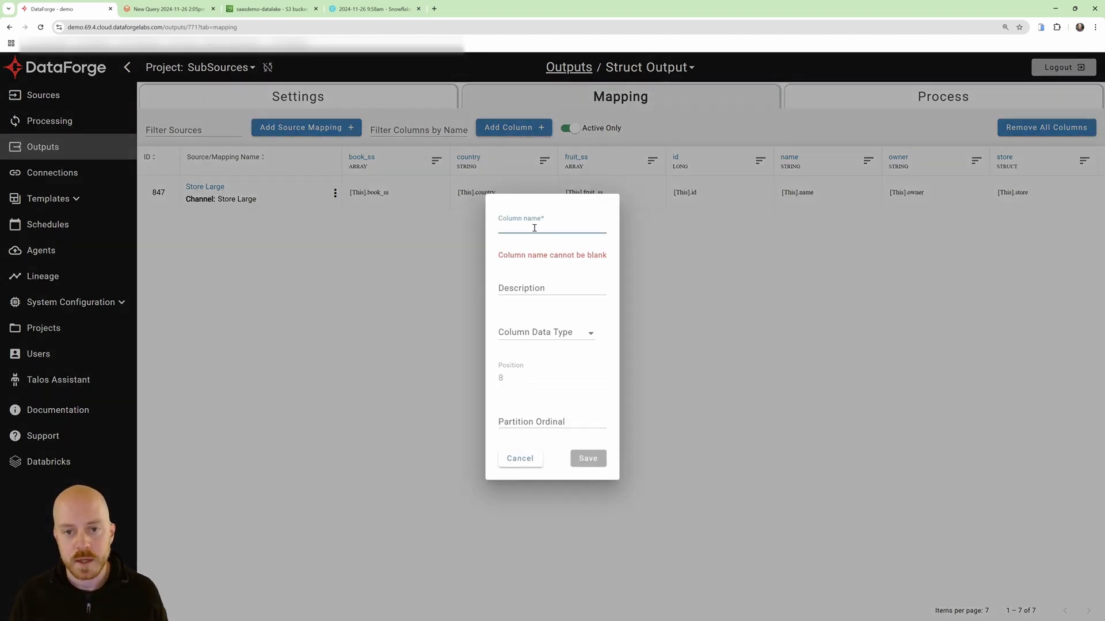
pyautogui.write('test')
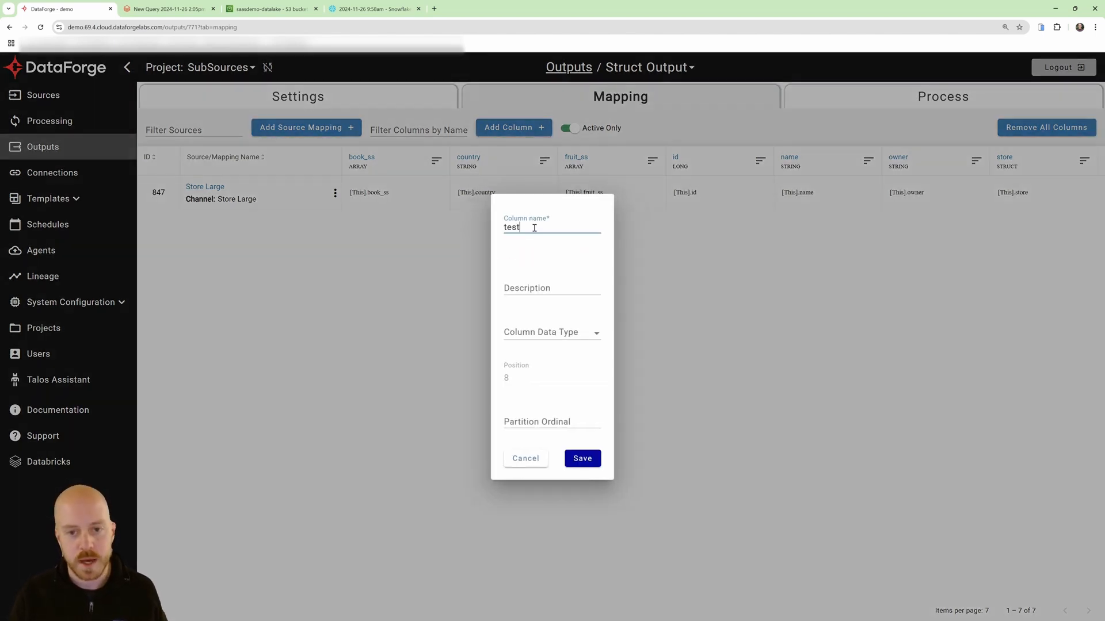
pyautogui.click(576, 464)
pyautogui.click(1089, 610)
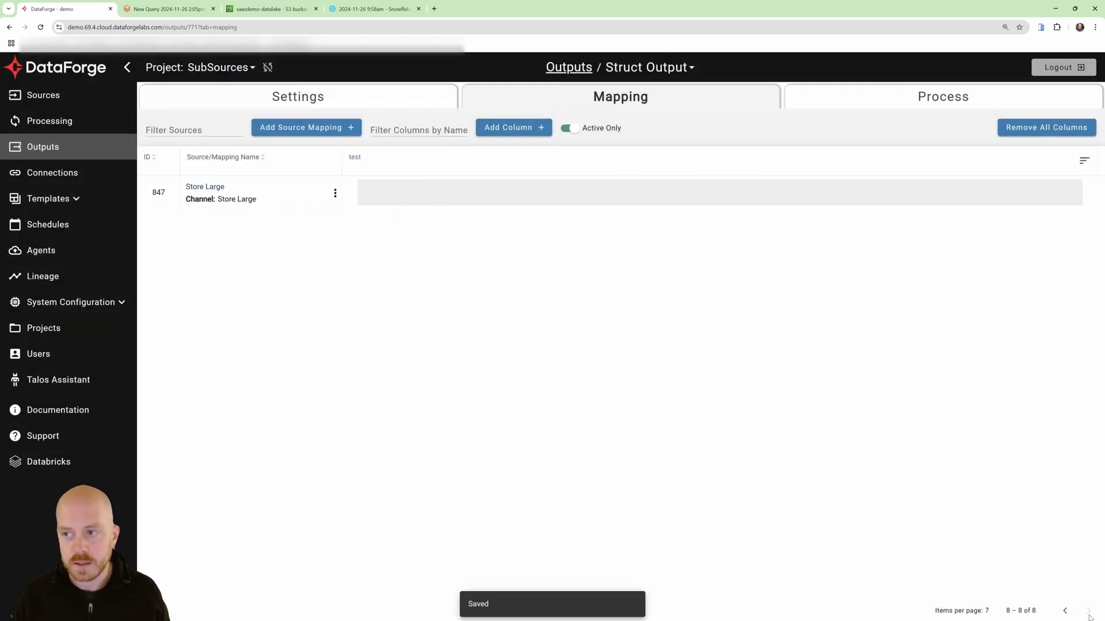
# Try mapping the Store Large row's test column to [This].store.basket, but discard the expression
pyautogui.click(523, 185)
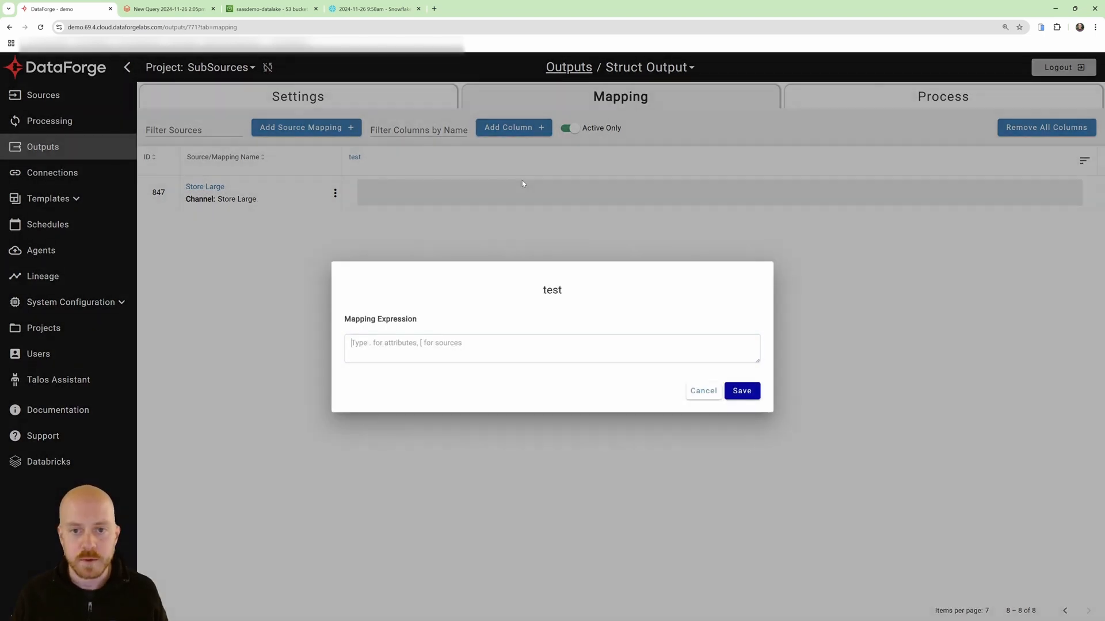
pyautogui.click(500, 347)
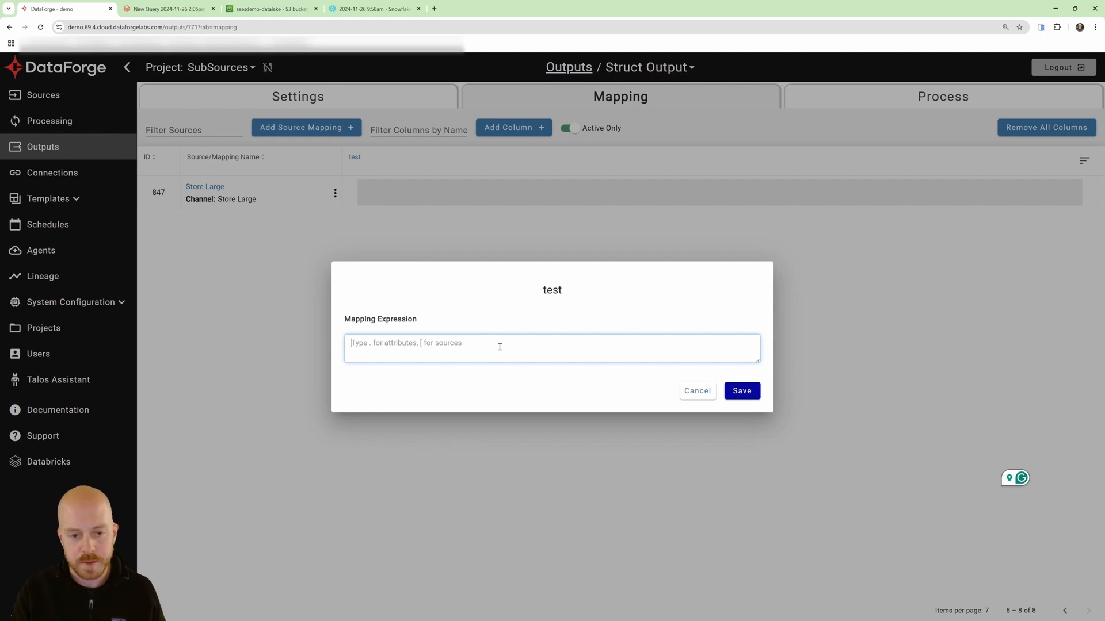
pyautogui.write('.')
pyautogui.press('Down')
pyautogui.press('Down')
pyautogui.press('Down')
pyautogui.press('Down')
pyautogui.press('Down')
pyautogui.press('Down')
pyautogui.press('Down')
pyautogui.press('Down')
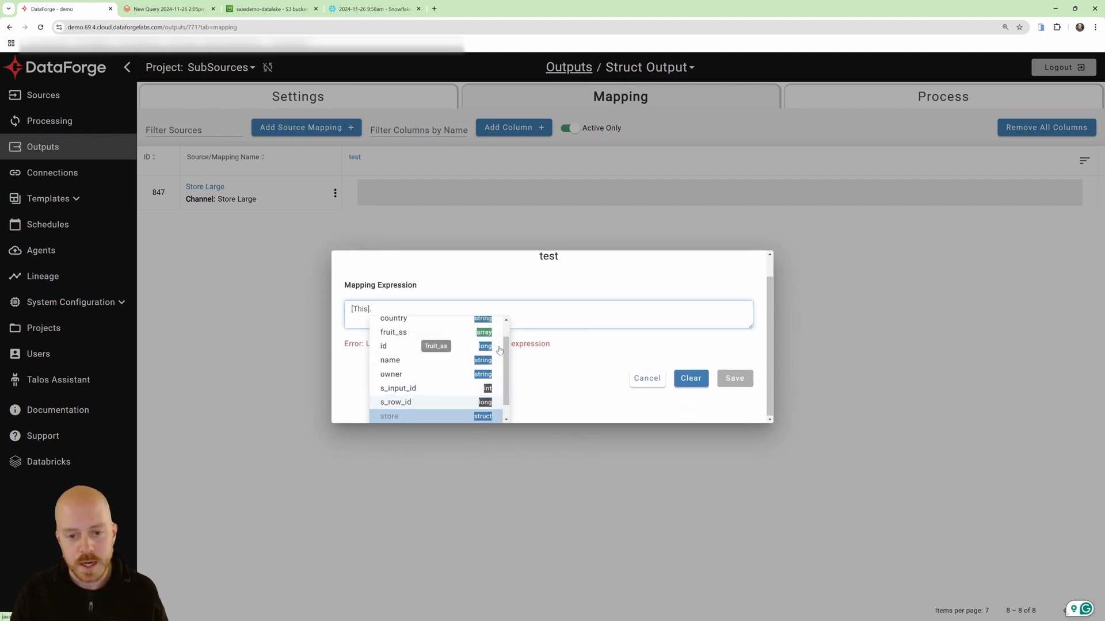
pyautogui.press('Down')
pyautogui.press('Up')
pyautogui.press('Return')
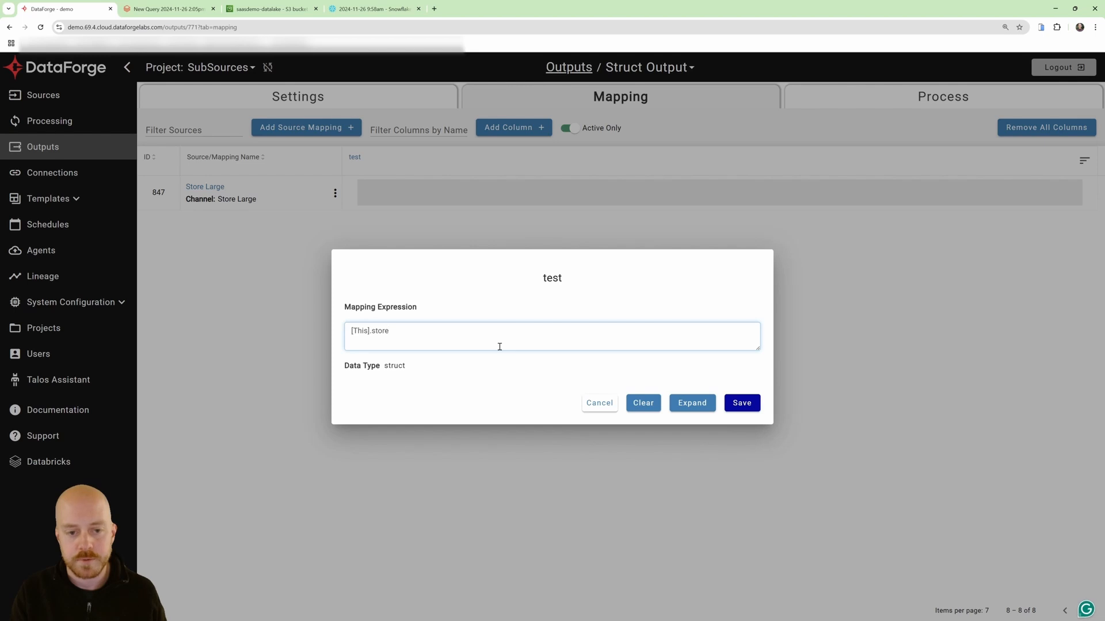
pyautogui.write('.')
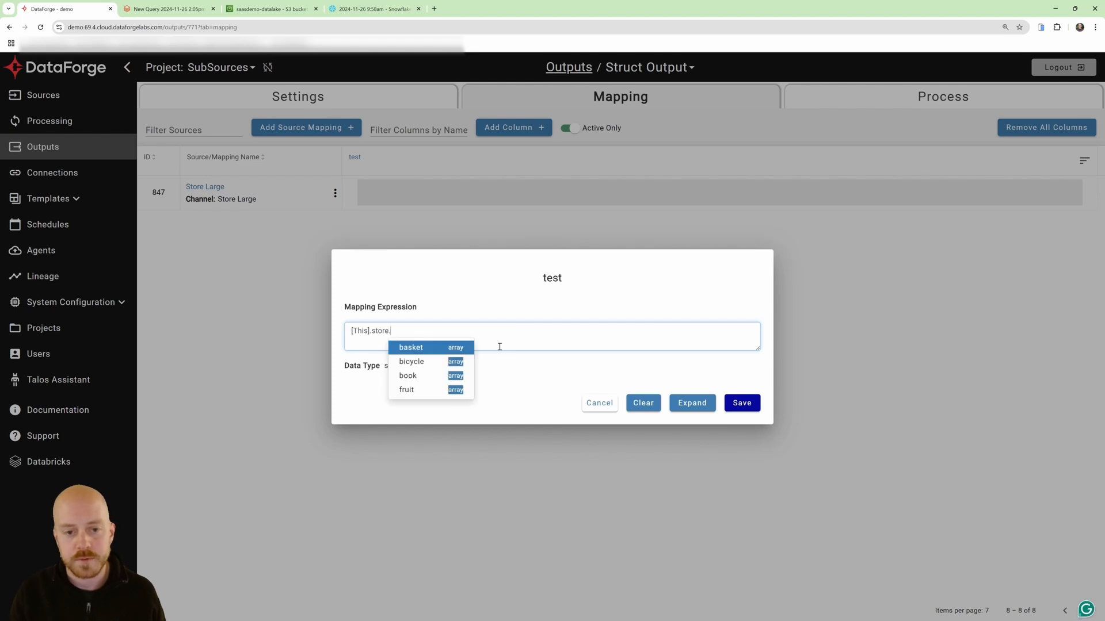
pyautogui.click(424, 348)
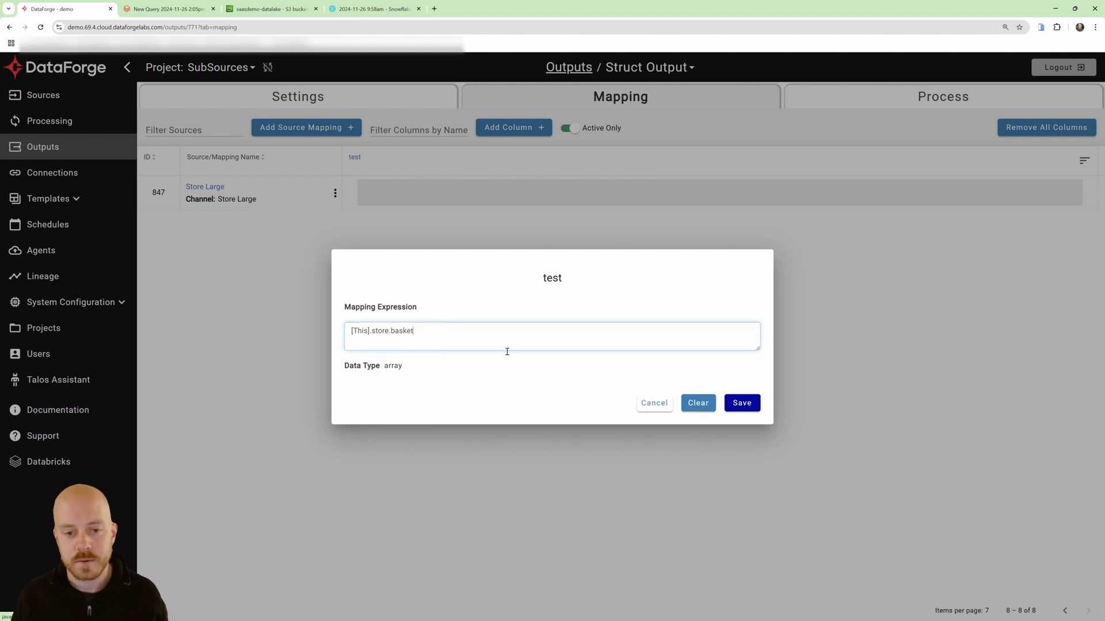
pyautogui.click(654, 403)
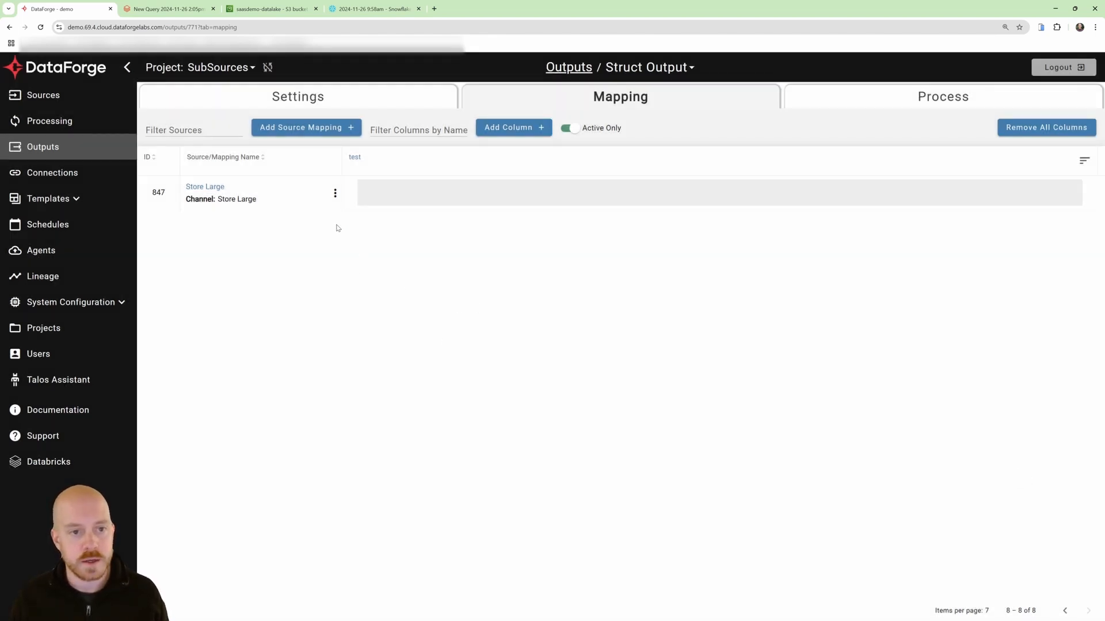
# Compare the mapping expression dialogs of the store and owner columns, leaving both without saving
pyautogui.click(1063, 611)
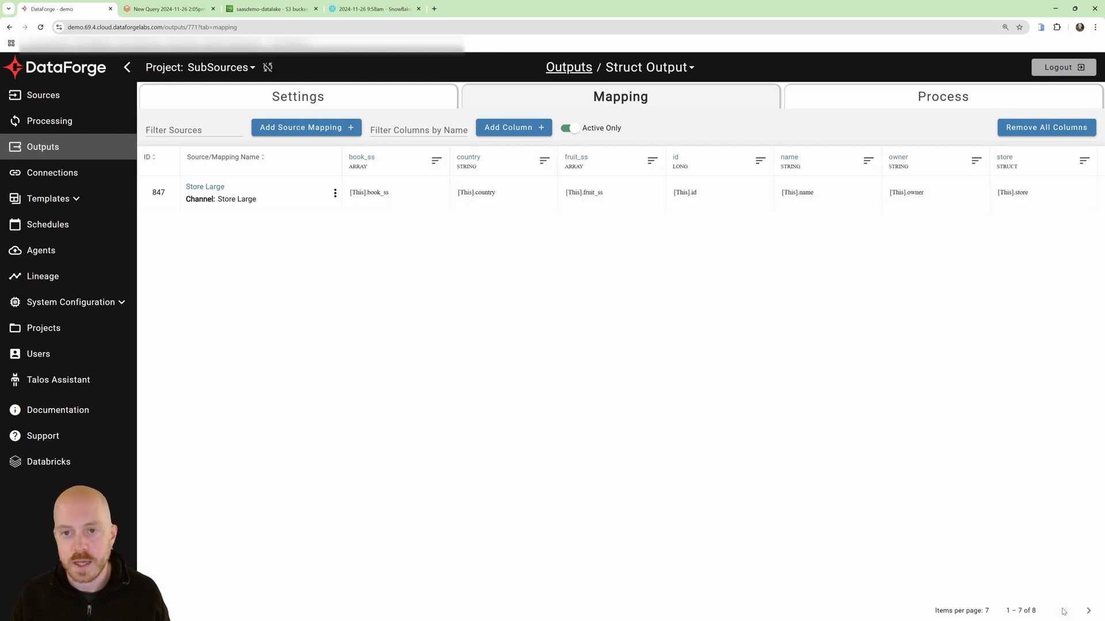
pyautogui.click(1035, 192)
pyautogui.click(592, 378)
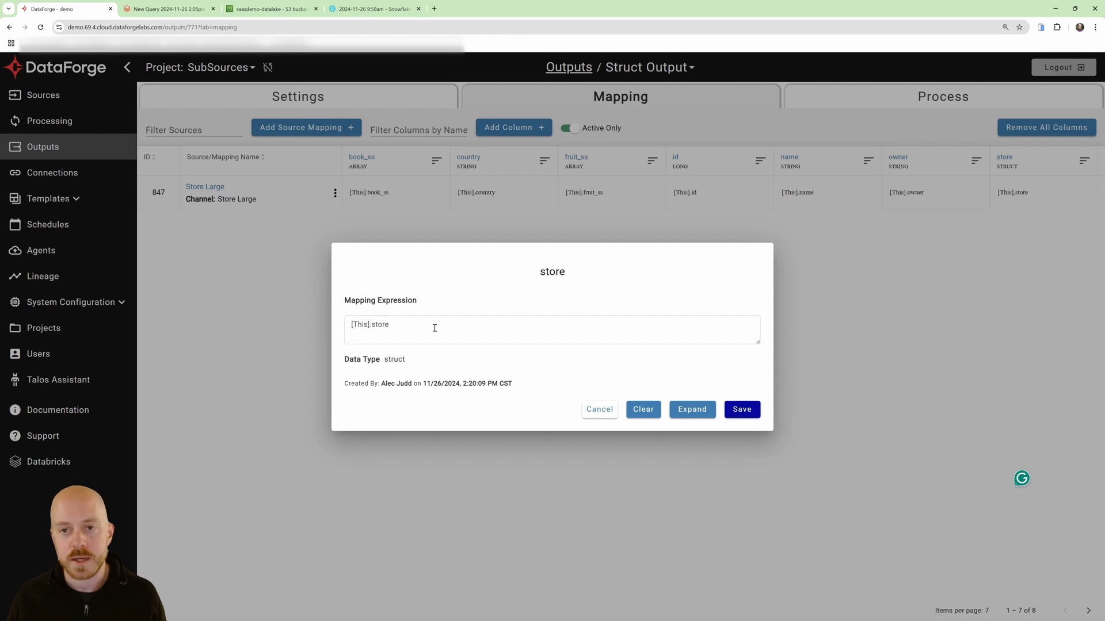
pyautogui.click(599, 409)
pyautogui.click(927, 200)
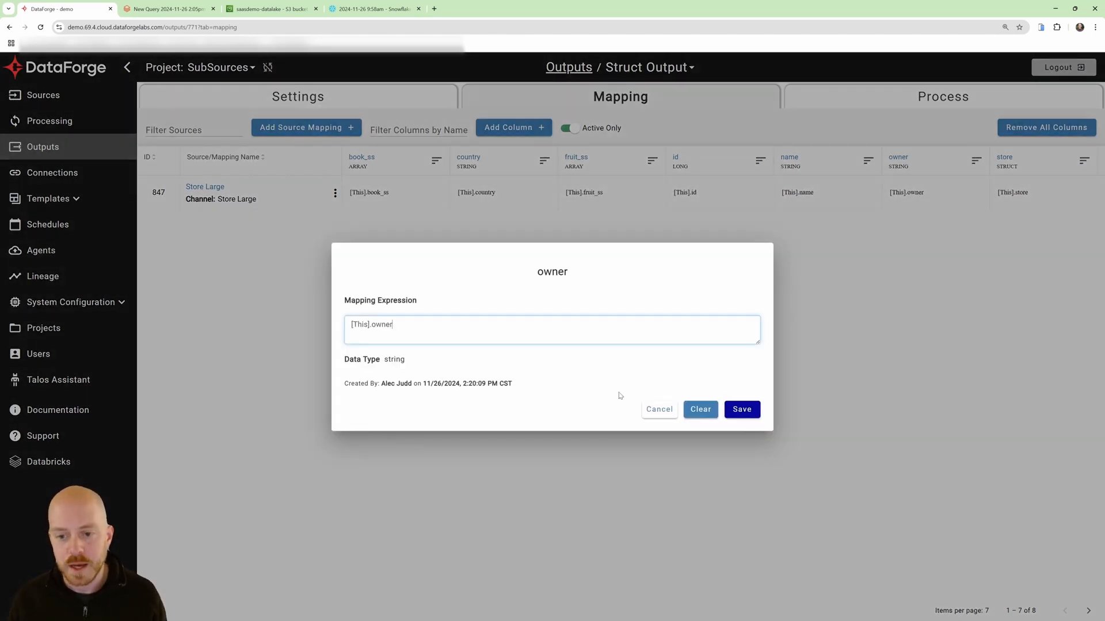
pyautogui.click(649, 410)
# Expand all structs in the Store Large mapping and view the added store columns
pyautogui.click(335, 193)
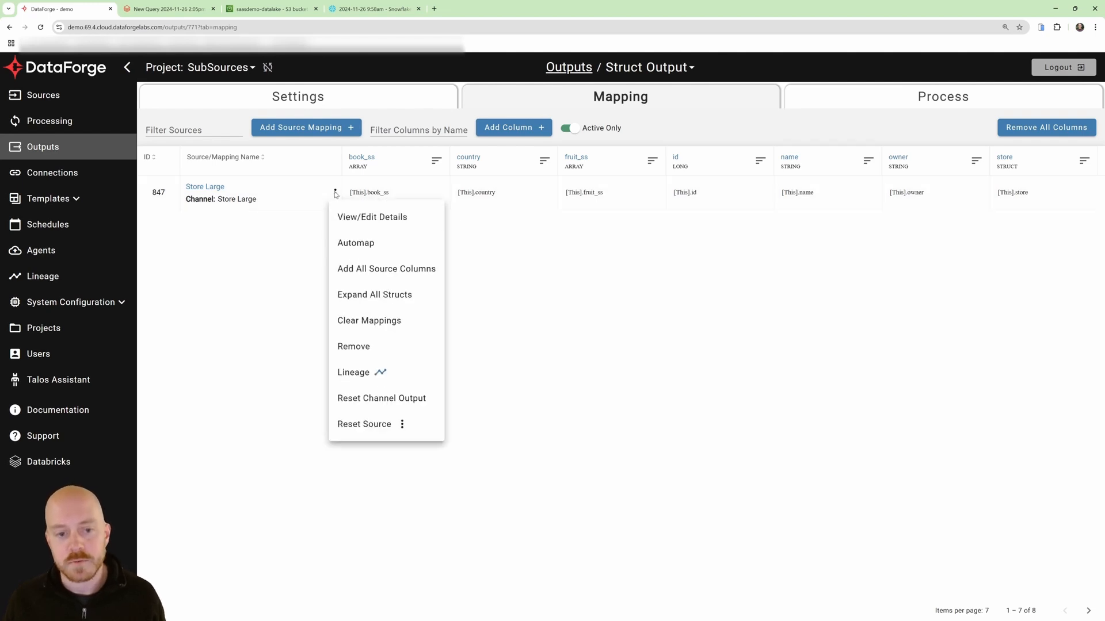
pyautogui.click(377, 296)
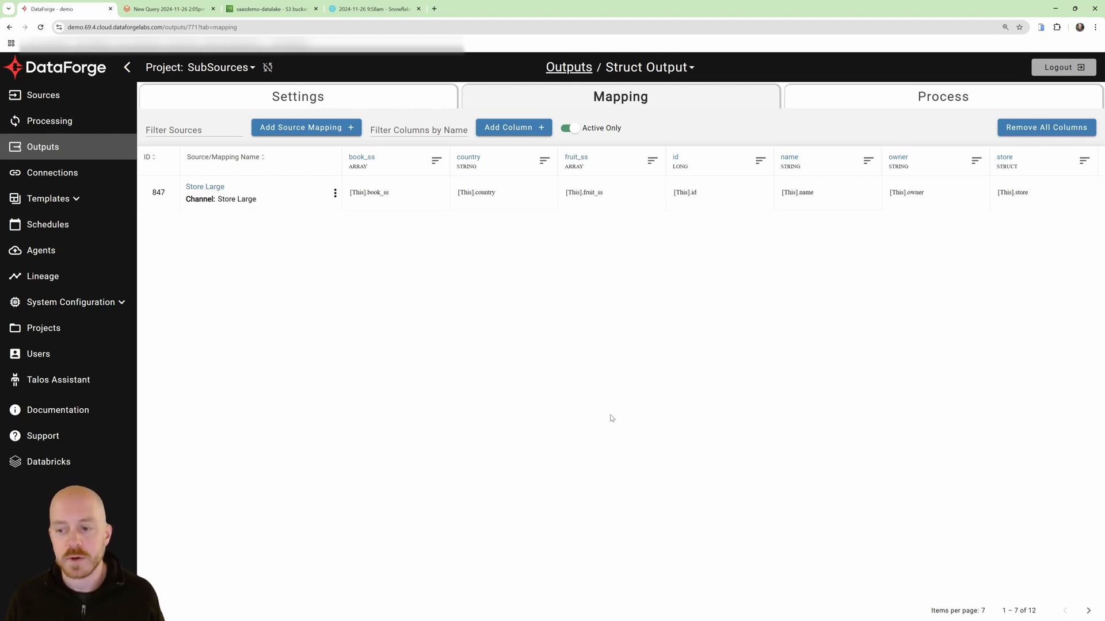
pyautogui.click(1088, 610)
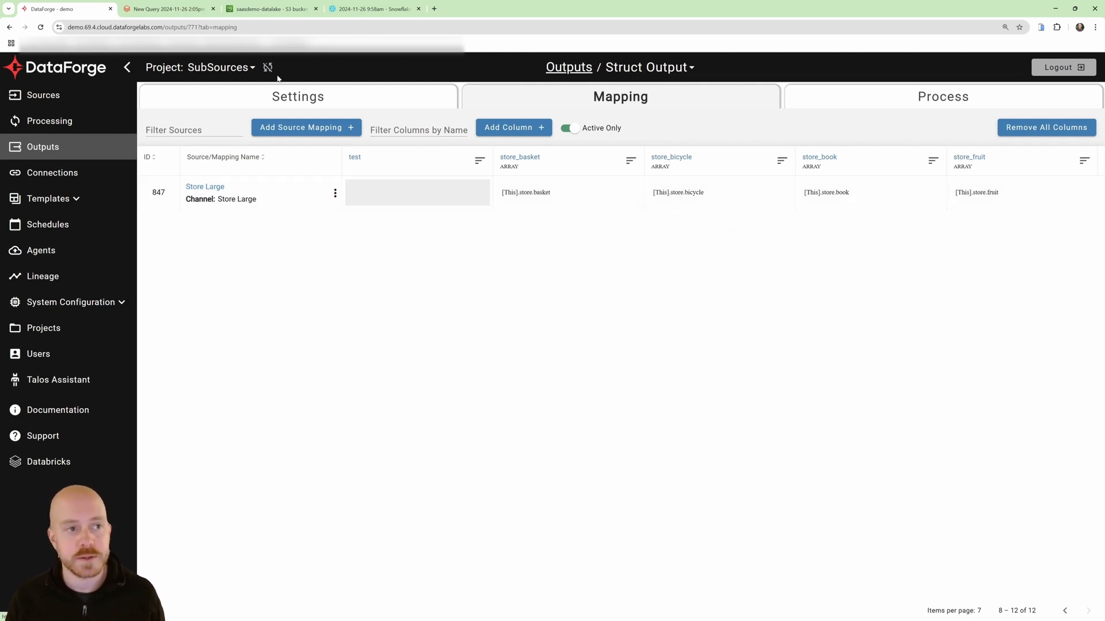
# Switch the project from SubSources to Interactive Demos
pyautogui.click(197, 68)
pyautogui.scroll(1, 249, 187)
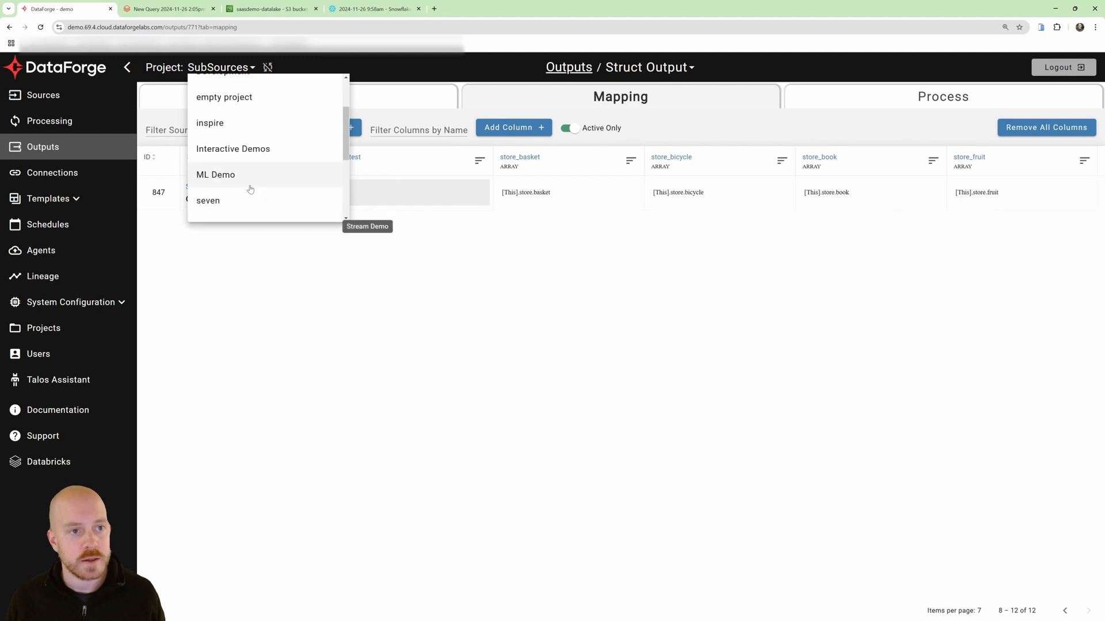
pyautogui.click(258, 157)
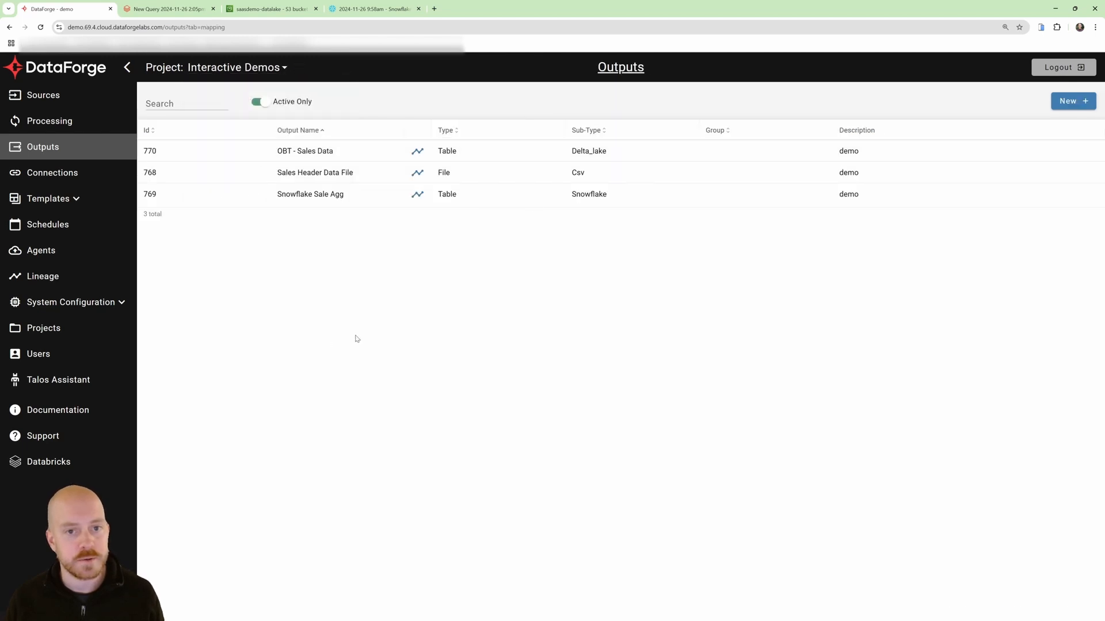